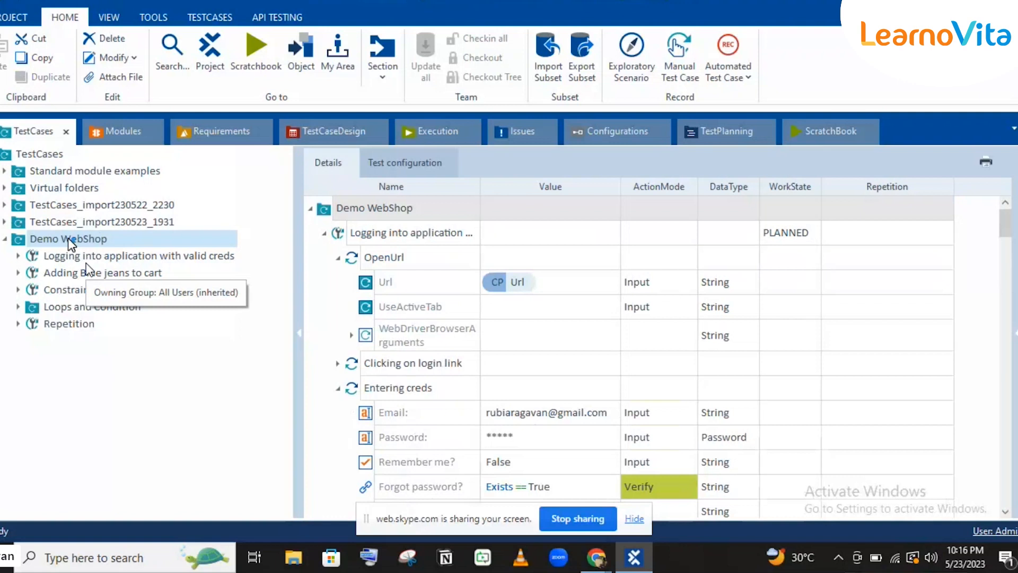
Expand the 'Logging into application with valid creds' test case, view OpenUrl, and open Demo WebShop's context menu.
click(18, 255)
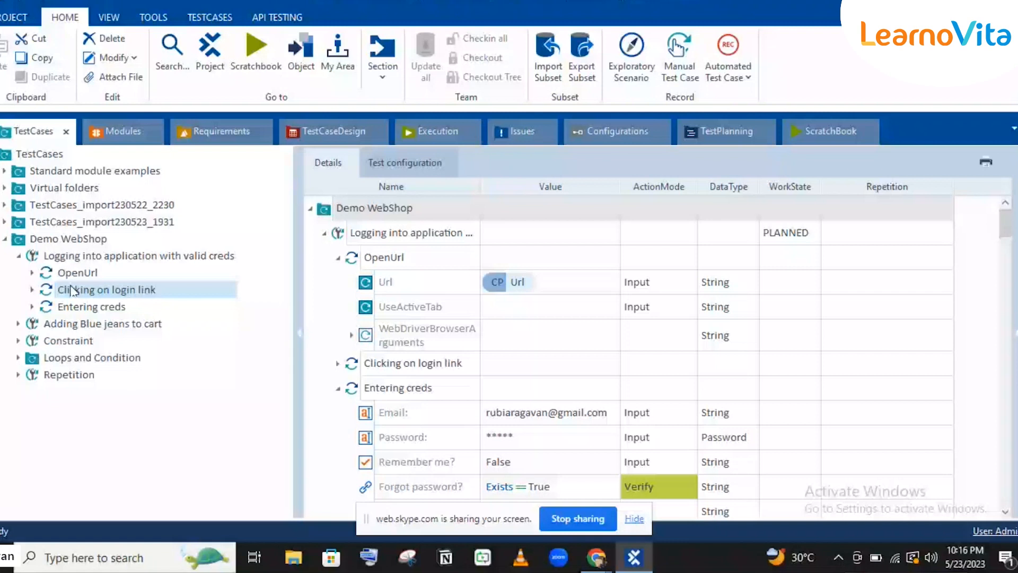
click(71, 272)
click(72, 238)
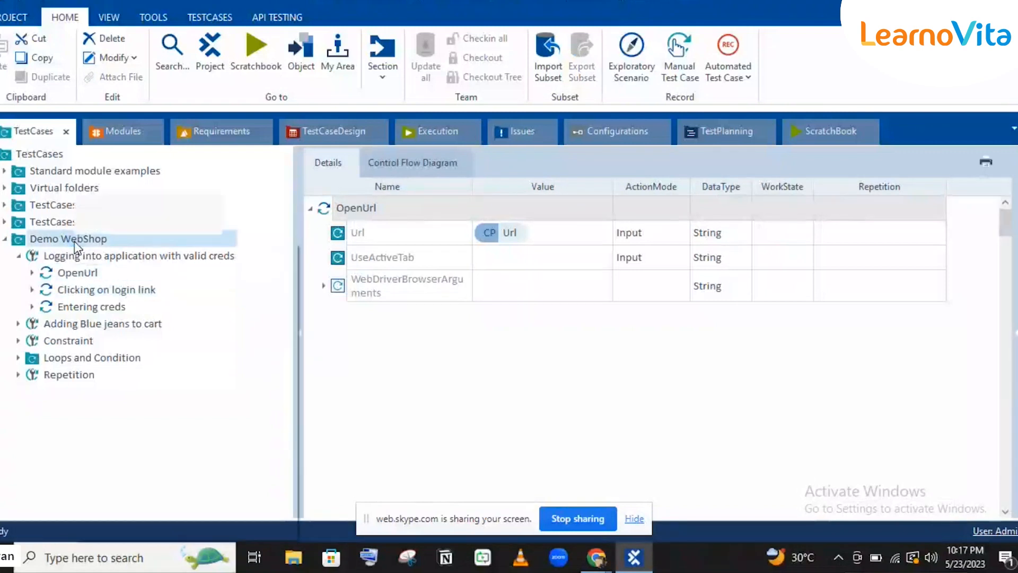
right_click(75, 242)
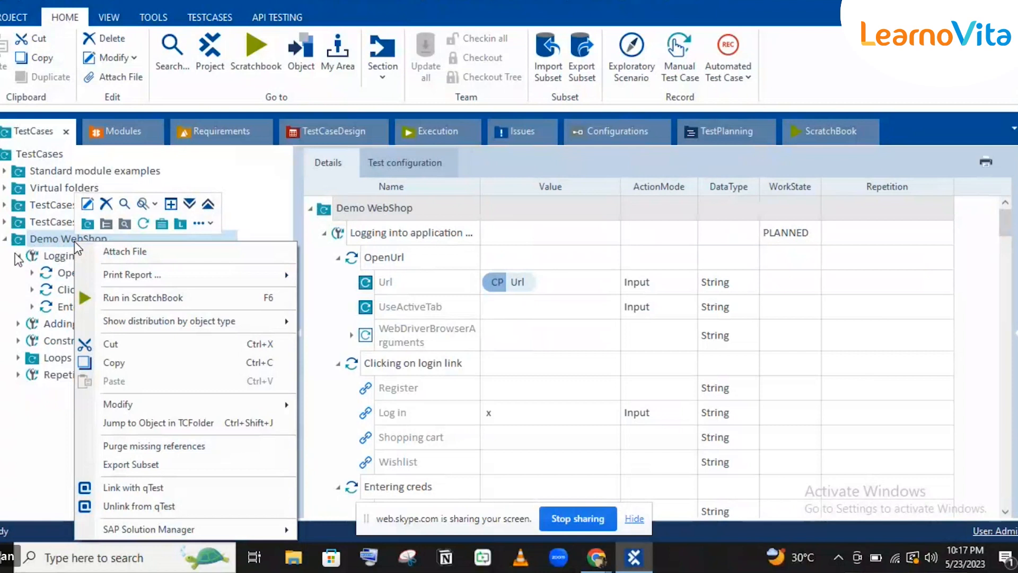
Create a folder named Library under Demo WebShop and select it.
key(Escape)
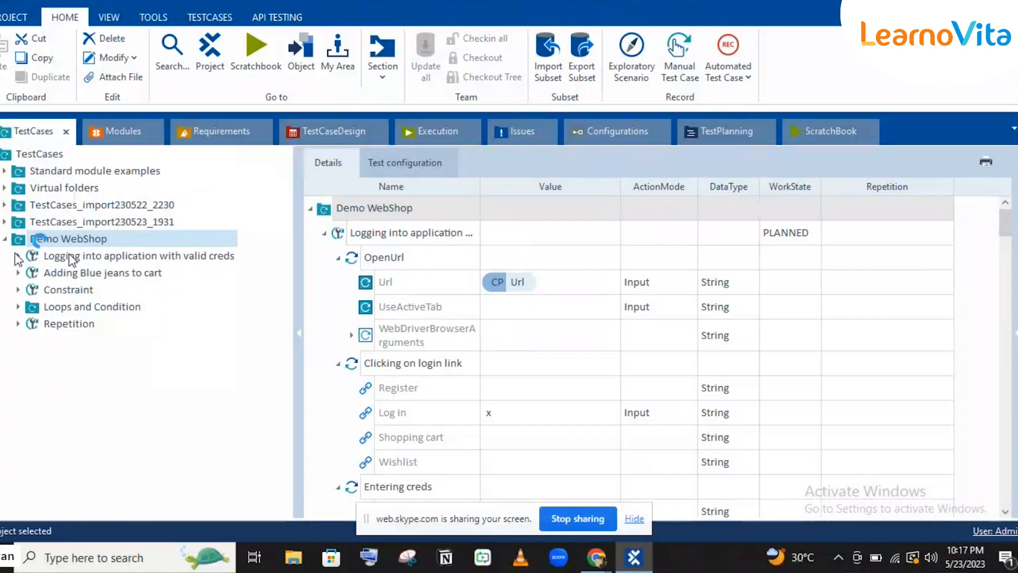
right_click(42, 246)
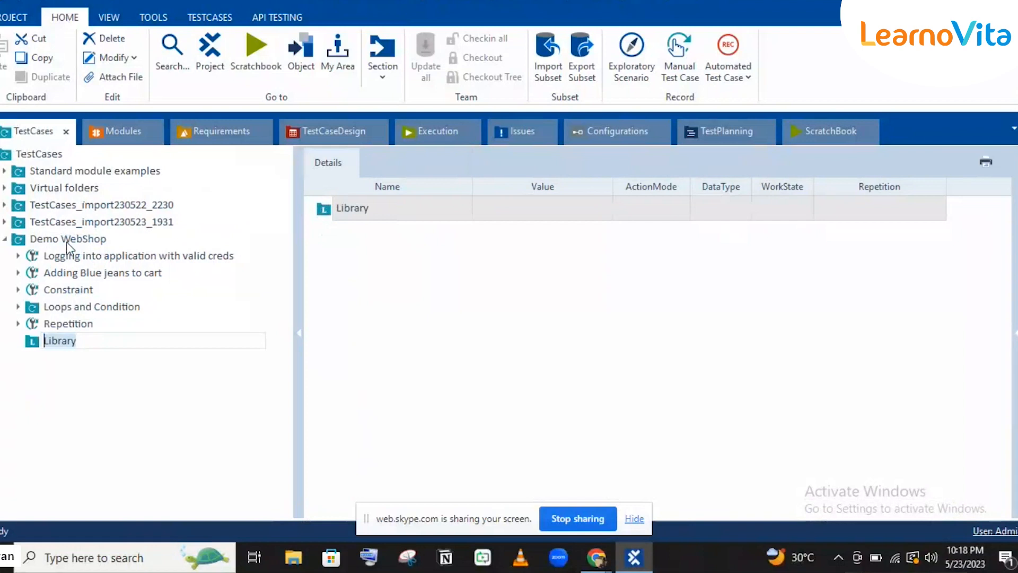
key(Return)
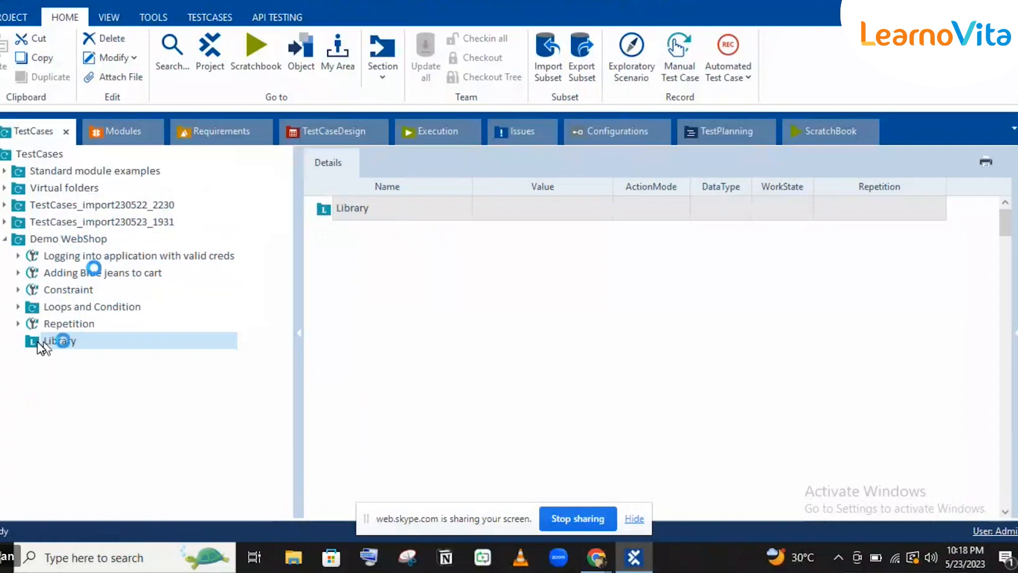
click(55, 240)
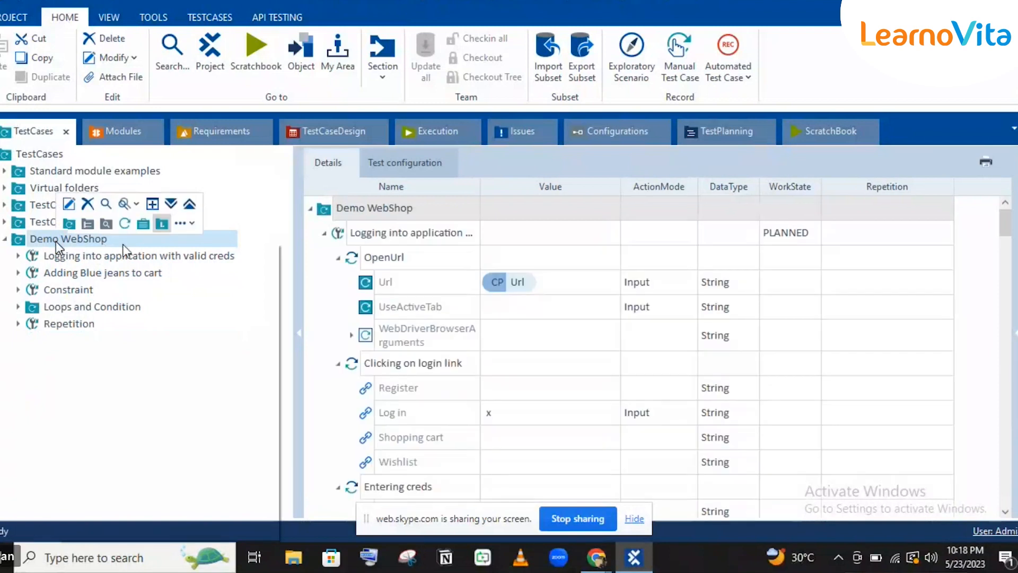
click(162, 226)
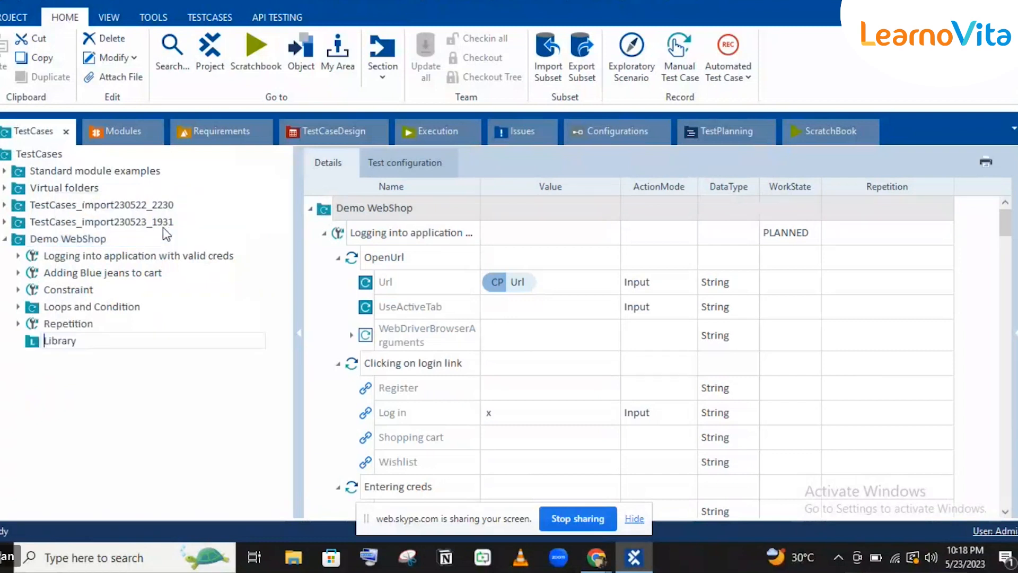
right_click(58, 243)
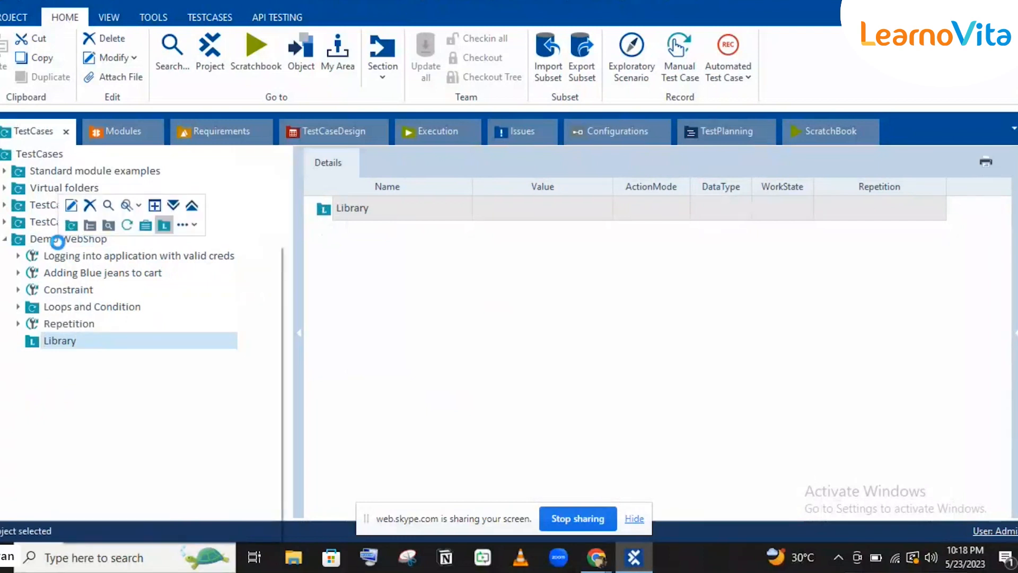
right_click(179, 236)
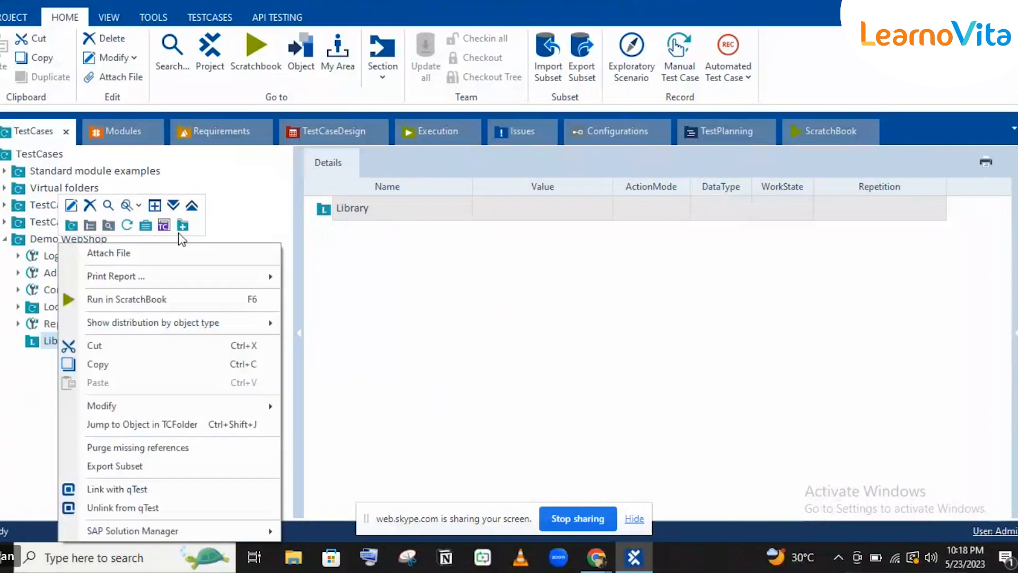
click(33, 342)
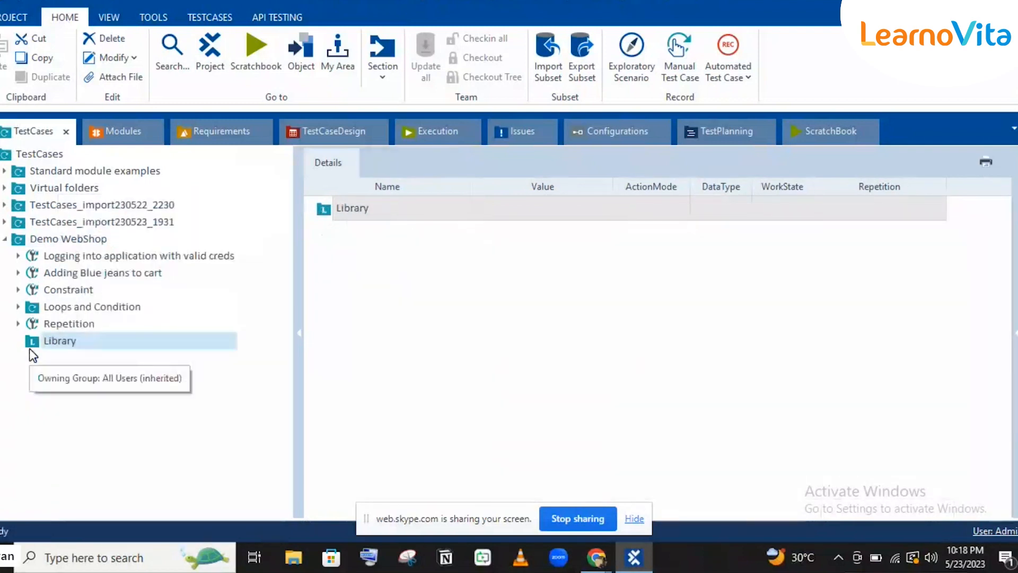
click(35, 344)
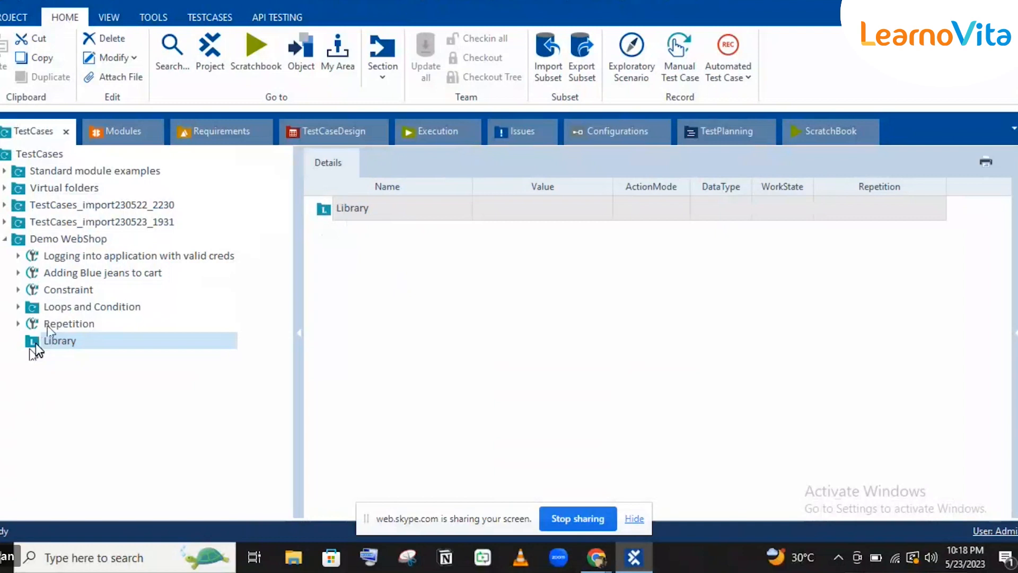
click(19, 257)
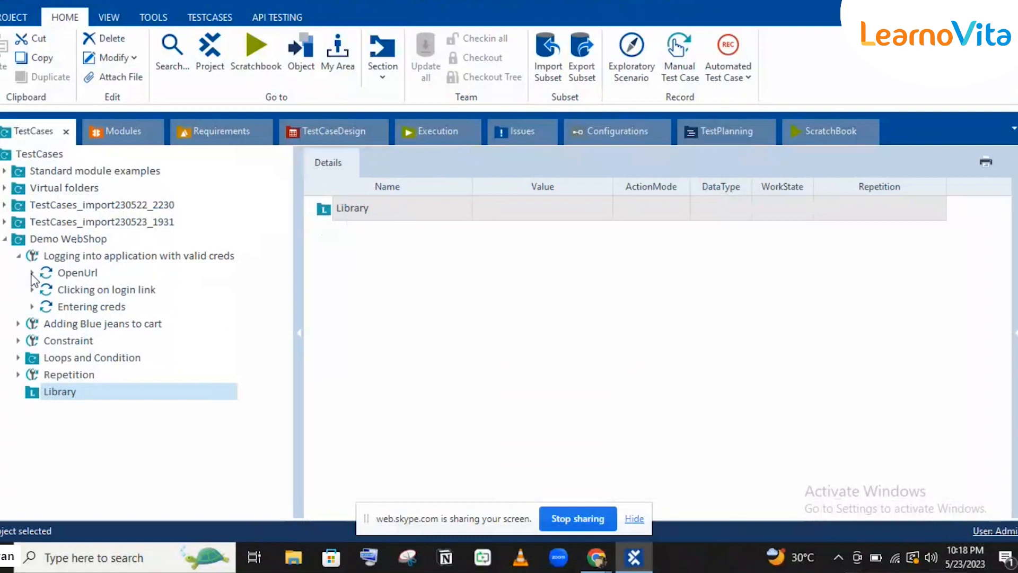
Drag the OpenUrl step into Library, creating a reusable block and an OpenUrl_Reference in its place.
click(46, 272)
drag(47, 272, 60, 391)
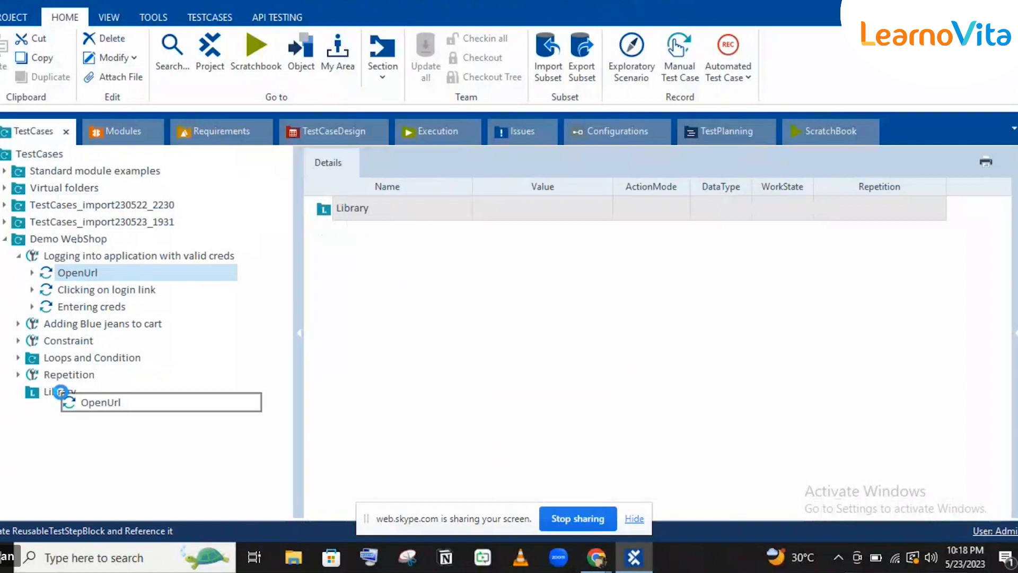
mouse_move(60, 391)
mouse_down()
mouse_move(85, 409)
mouse_move(62, 393)
mouse_up()
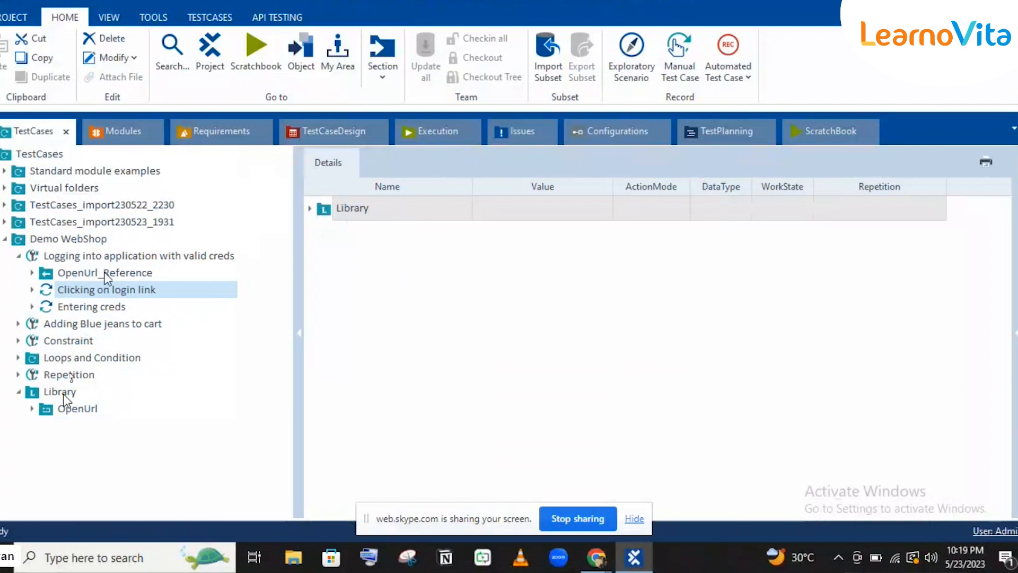
click(106, 275)
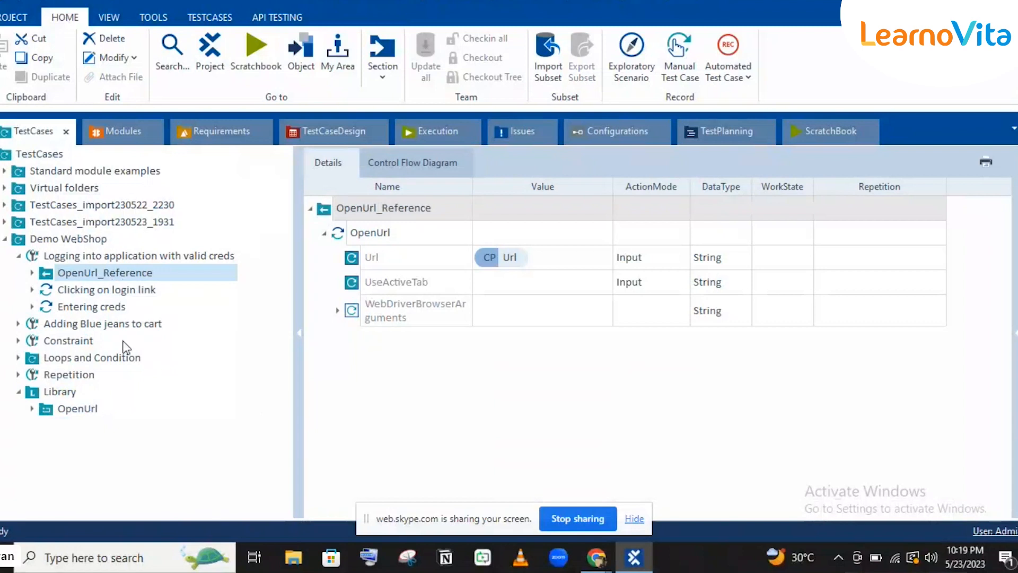
click(79, 410)
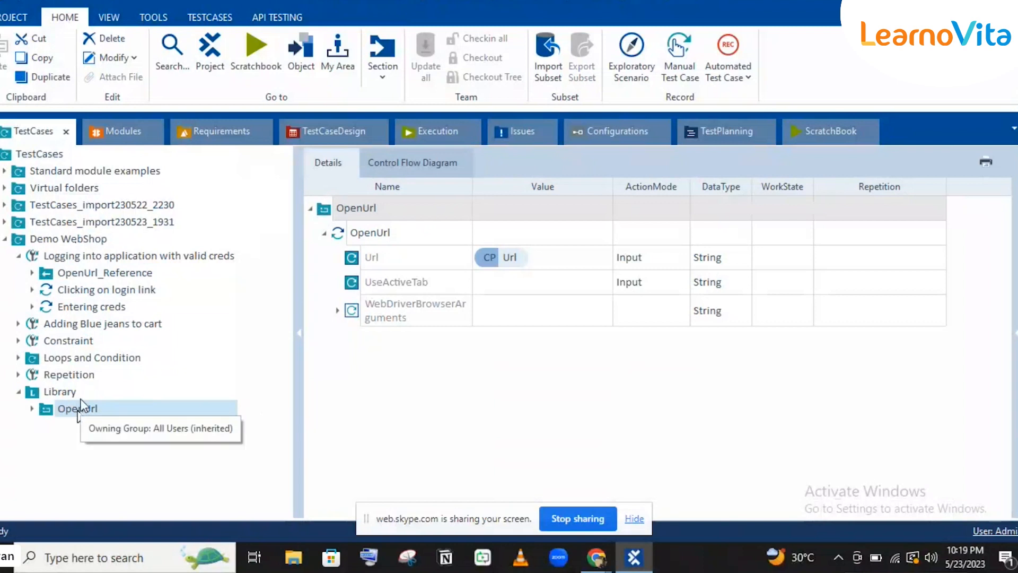
click(95, 274)
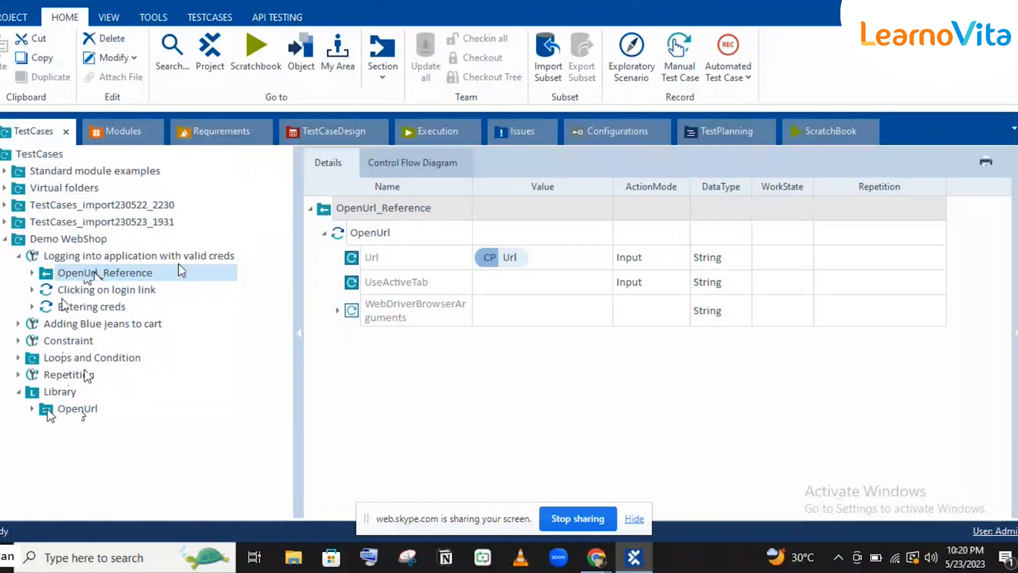
Drag the Library's OpenUrl block onto the Constraint test case, and search test steps for 'open' without adding any.
drag(60, 409, 74, 335)
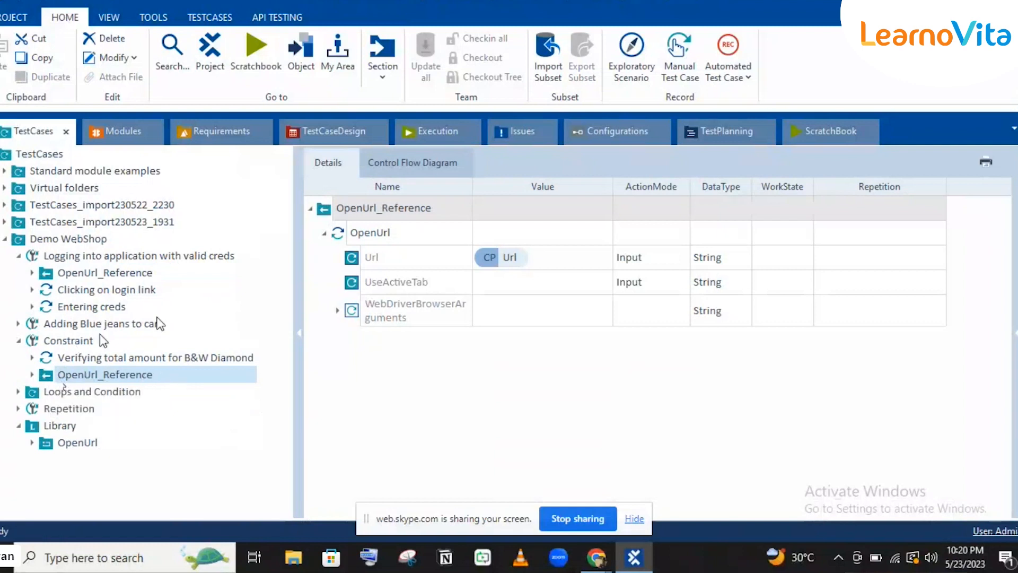
click(82, 335)
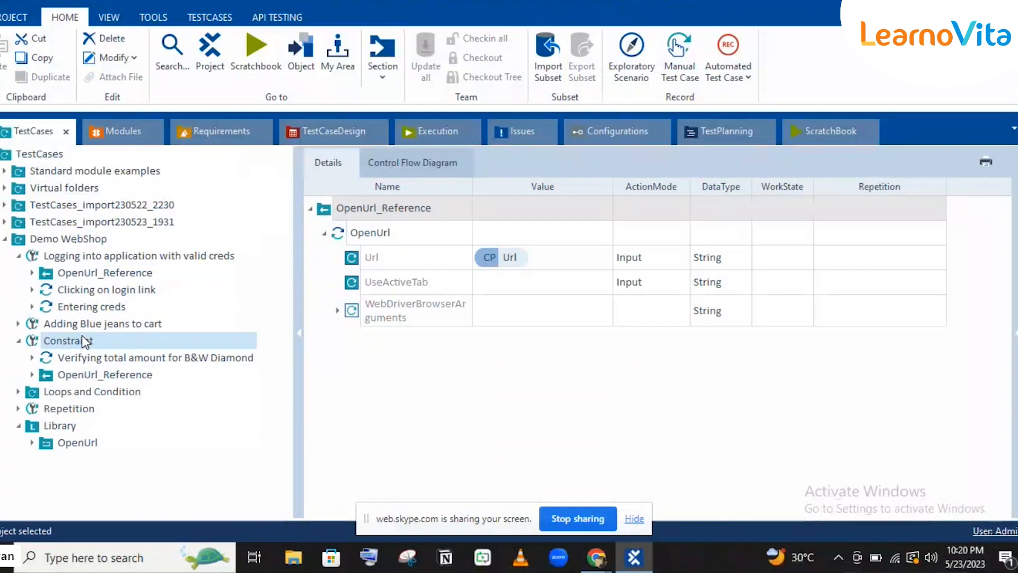
click(207, 19)
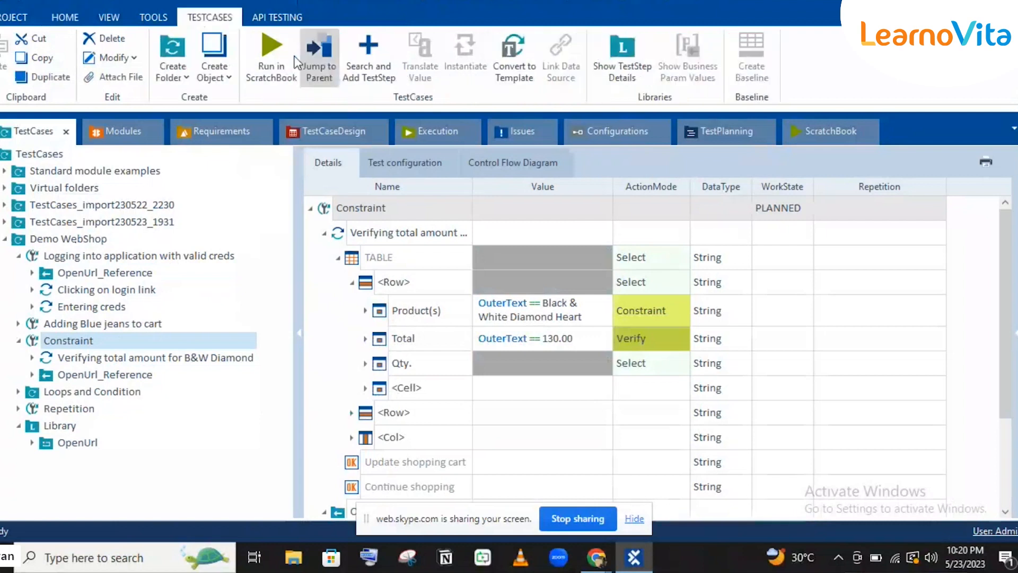
click(358, 78)
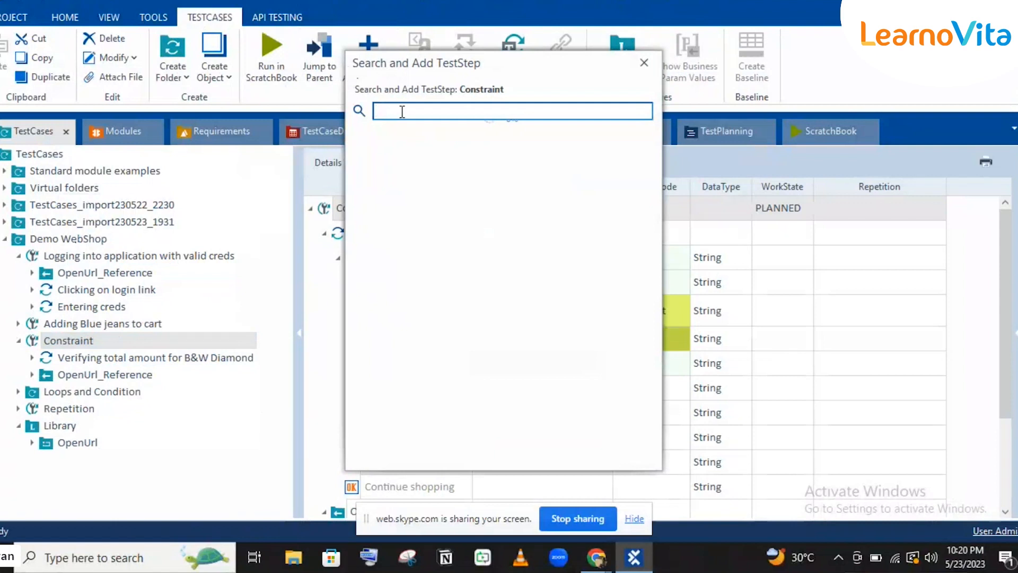
text(open)
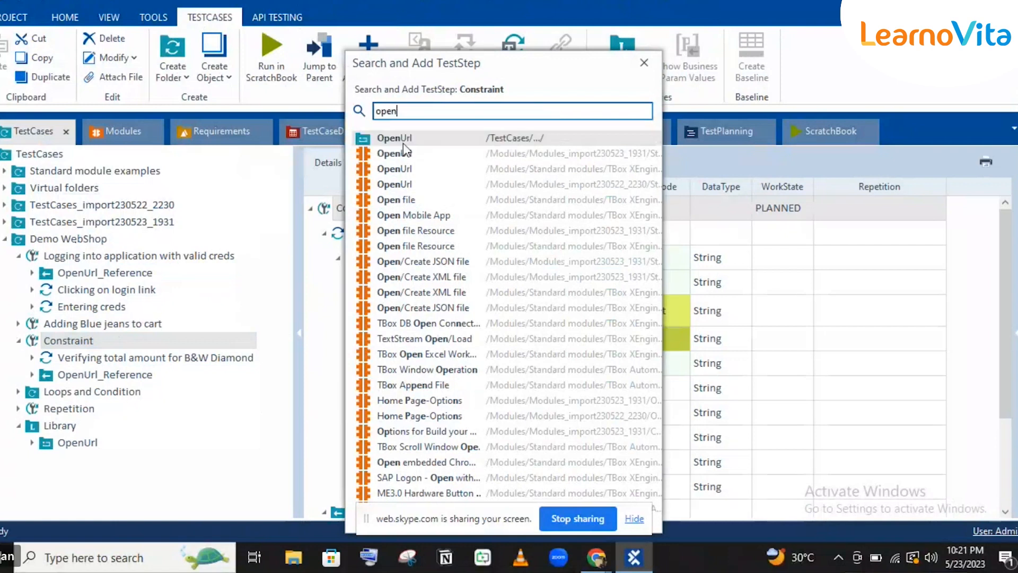
click(649, 65)
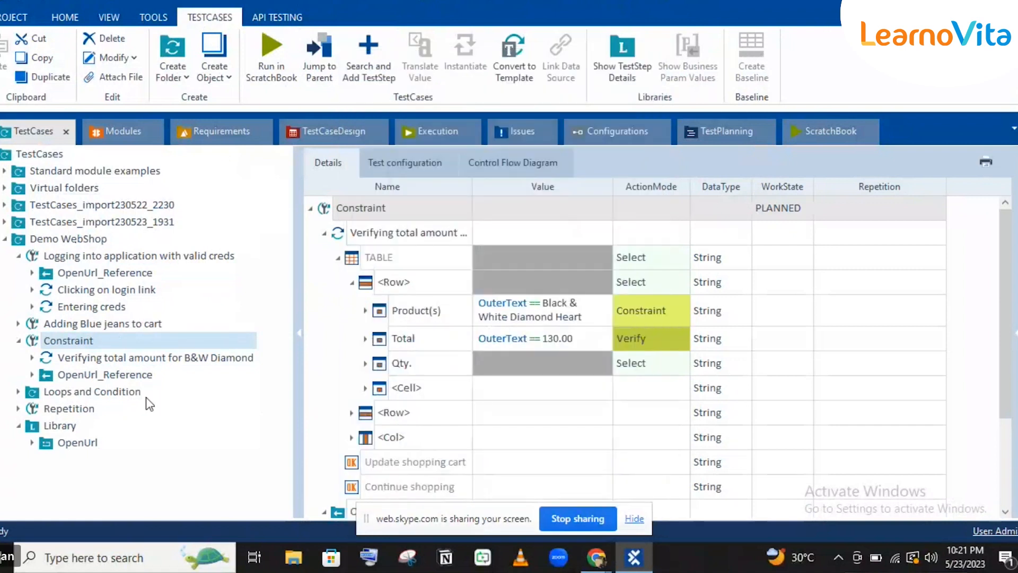
click(64, 445)
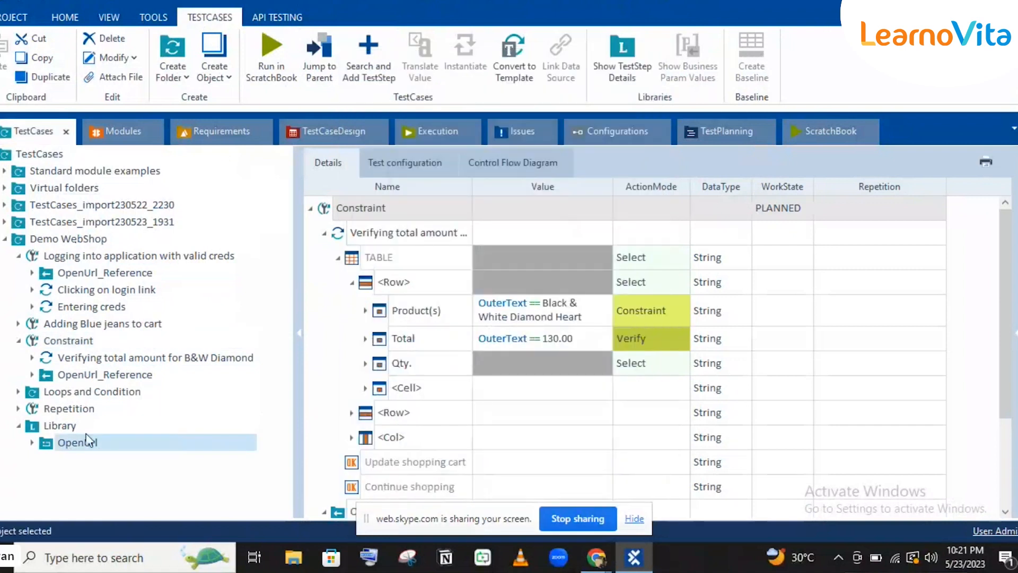
Drag the login test case's Entering creds step into Library, leaving an Entering creds_Reference.
click(110, 282)
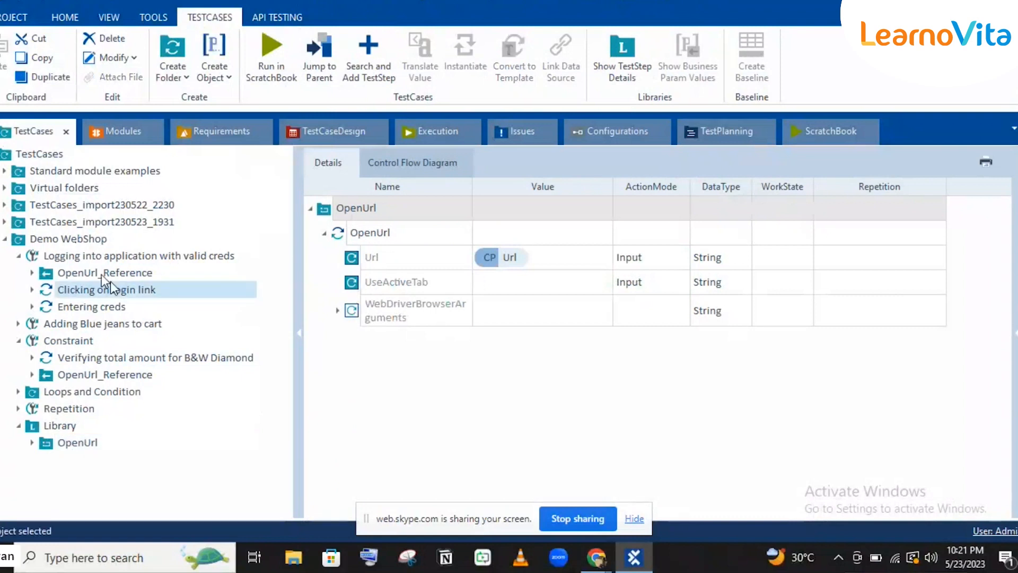
click(100, 274)
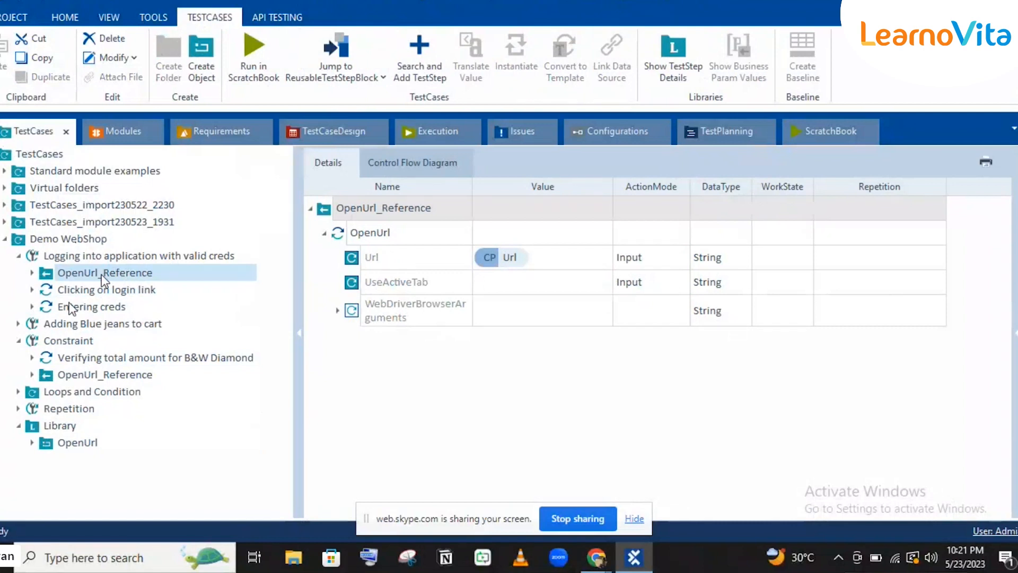
click(50, 306)
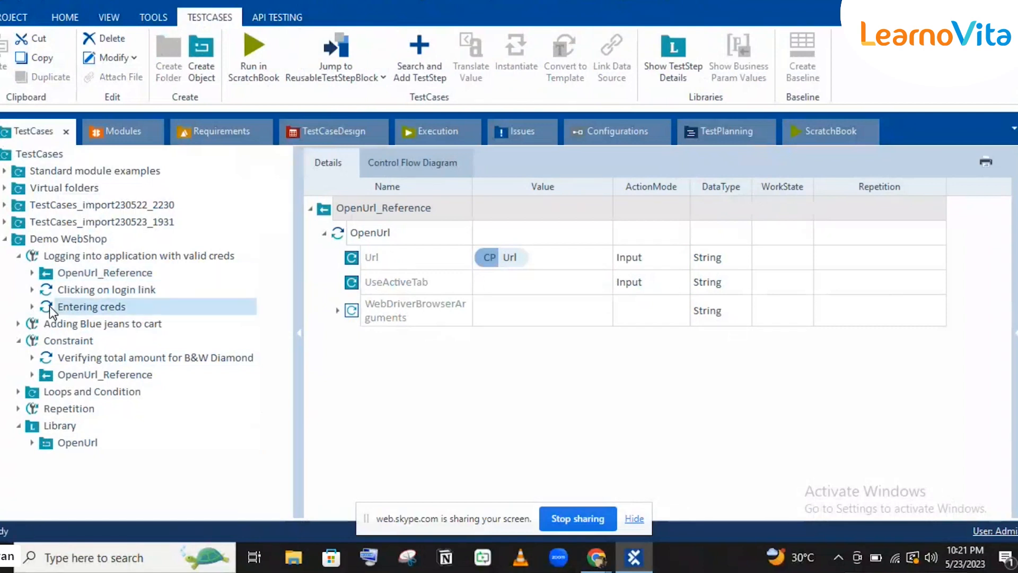
drag(49, 305, 63, 422)
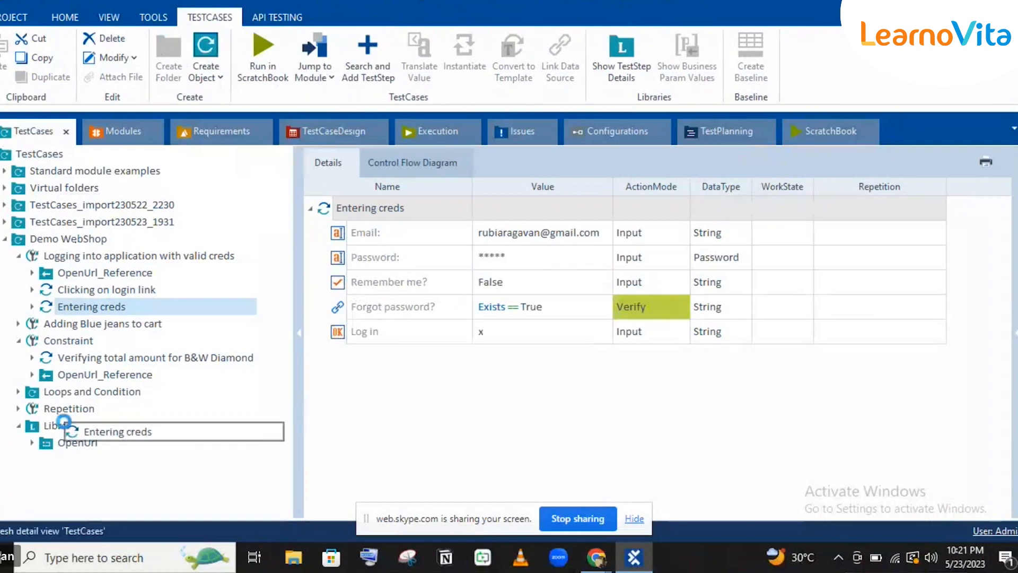
click(49, 305)
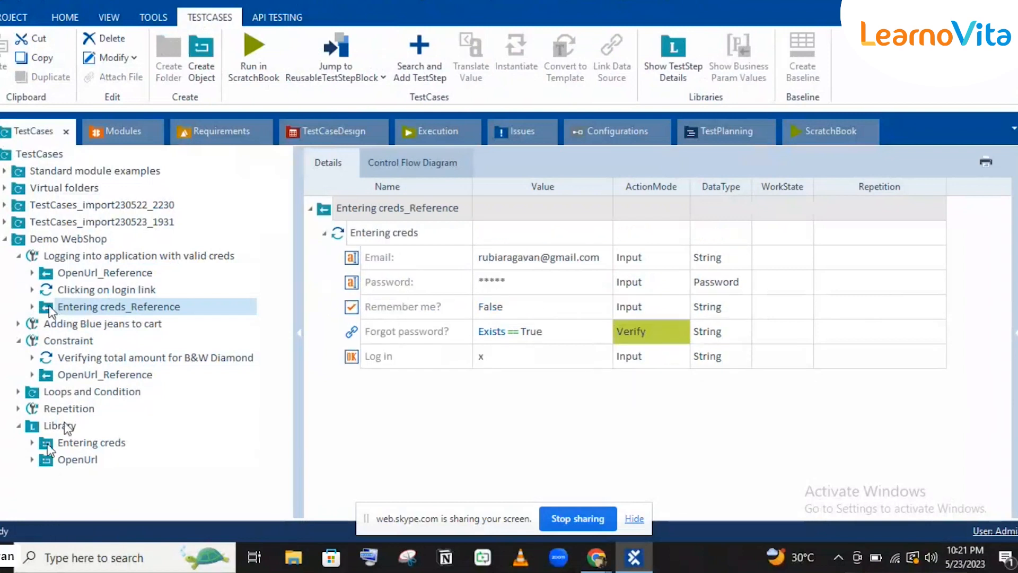
Add the Library's Entering creds block to the Constraint test case and inspect the reference's Email and Remember me? steps.
drag(46, 443, 84, 342)
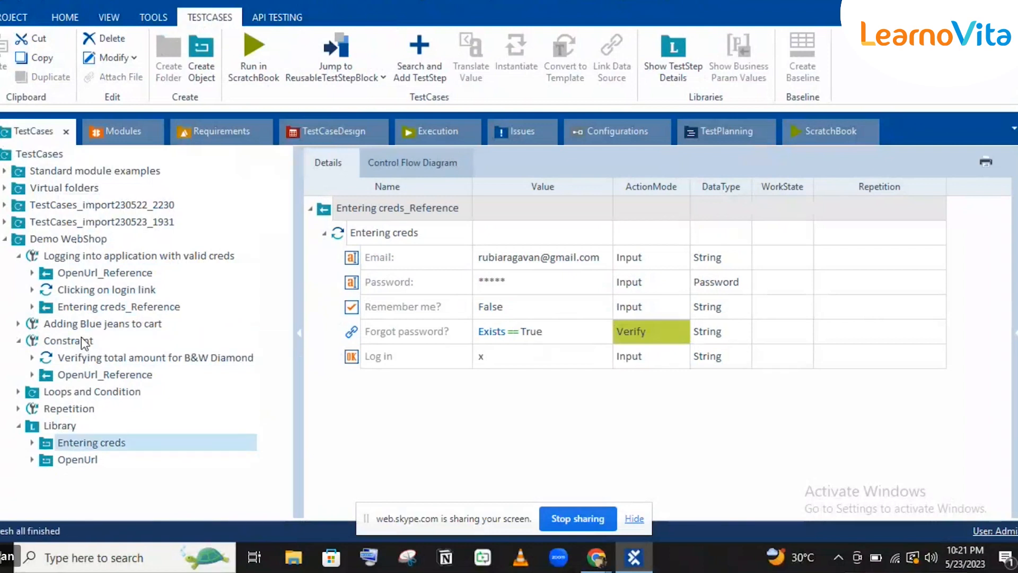
click(118, 311)
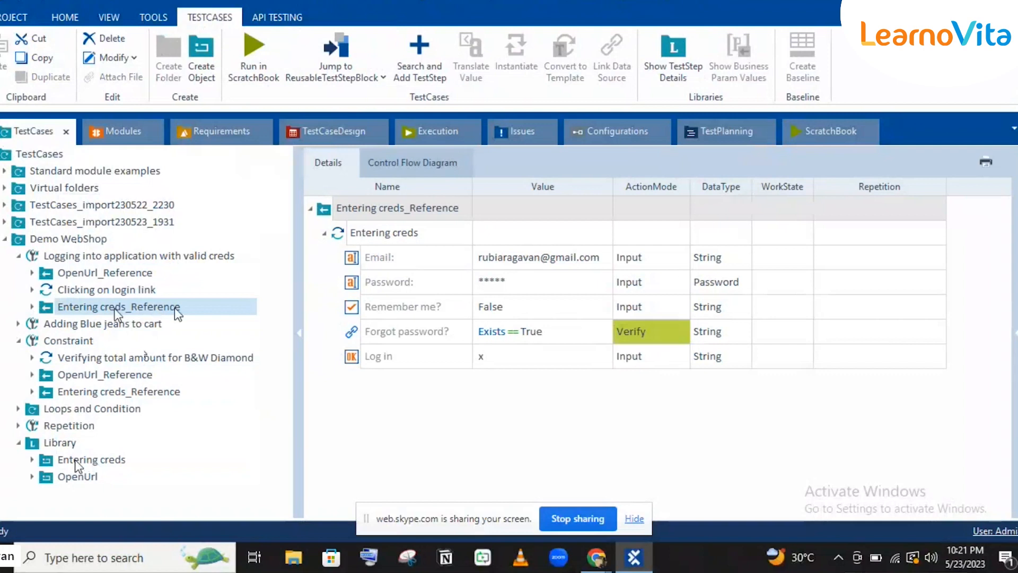
click(528, 261)
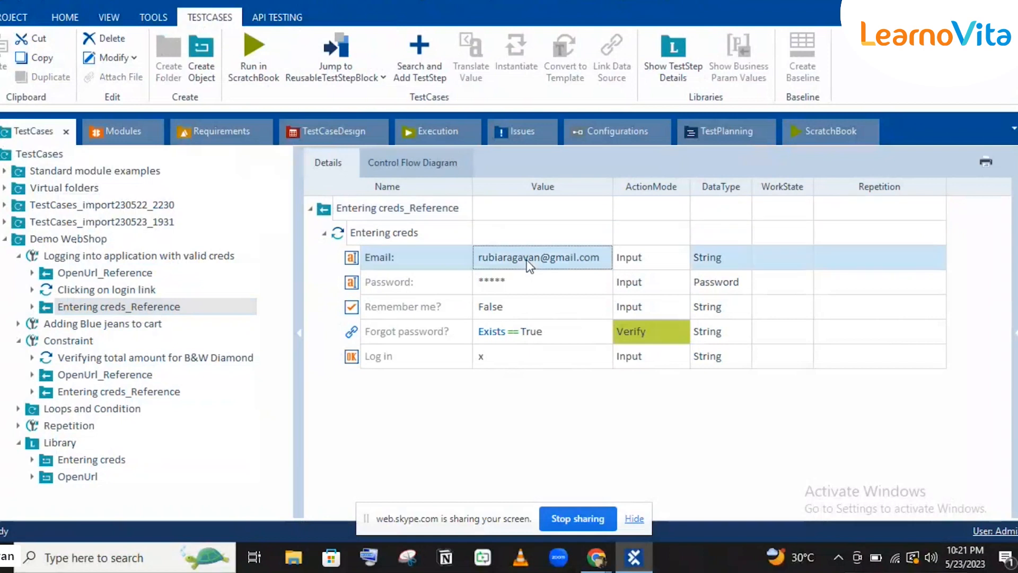
click(416, 319)
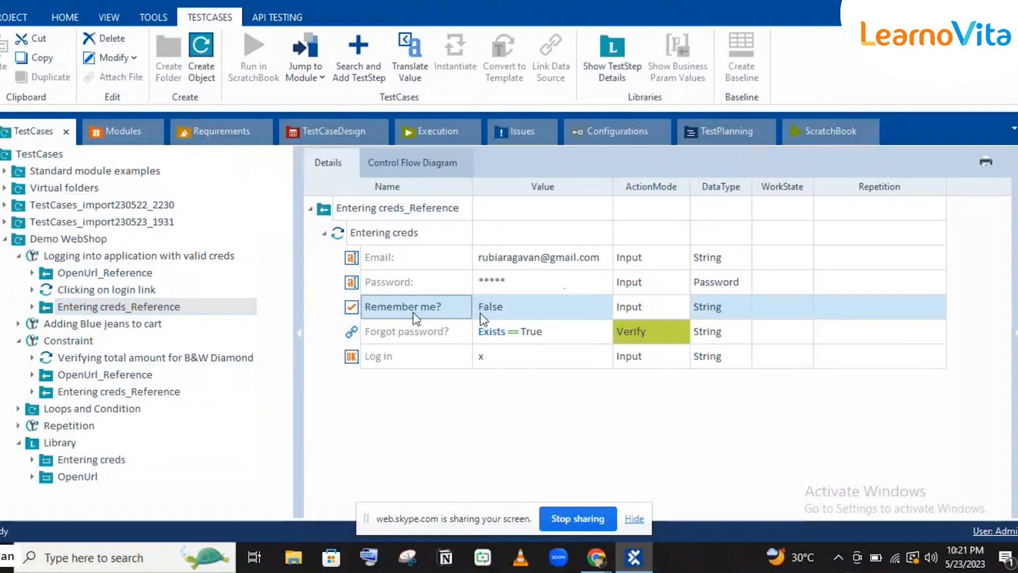
Uncheck Remember me? to clear its False value and Input action, then compare the block and both references.
click(352, 309)
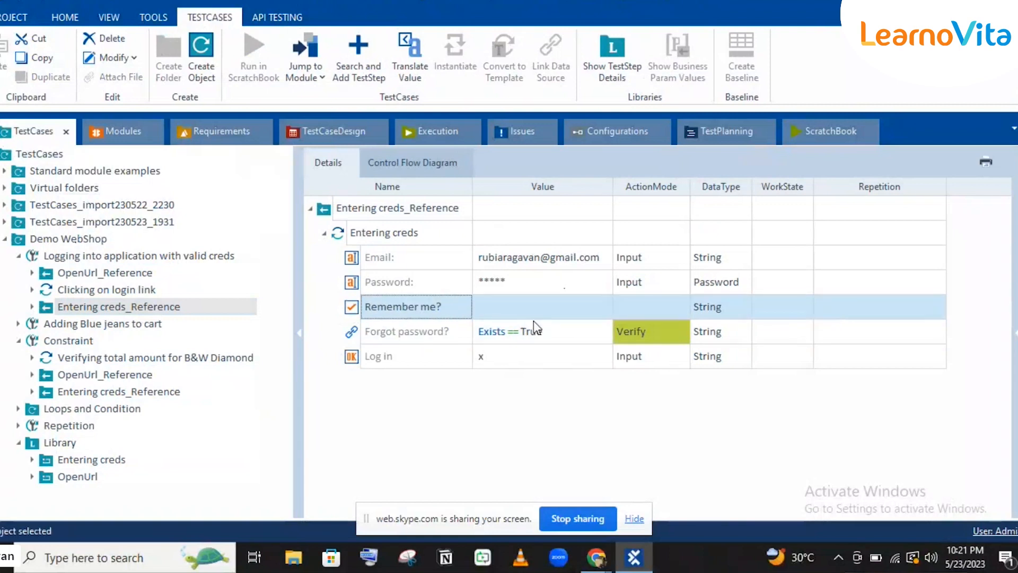
click(133, 395)
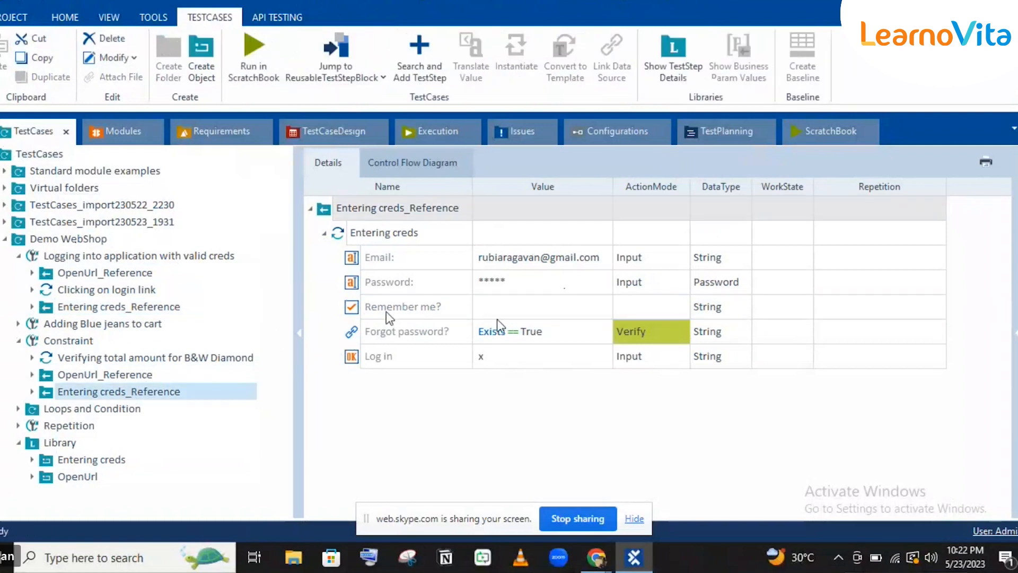
click(77, 460)
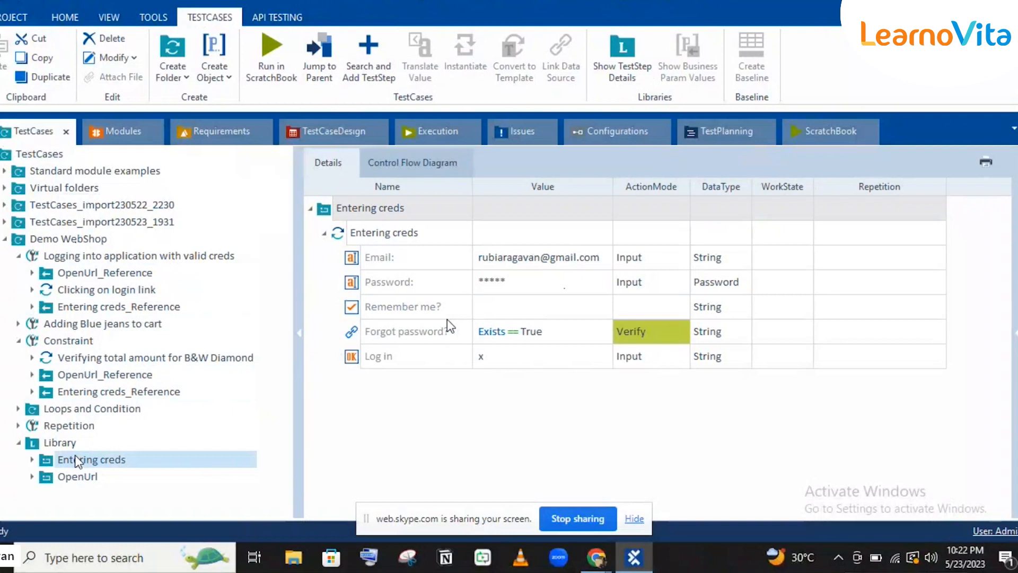
click(176, 312)
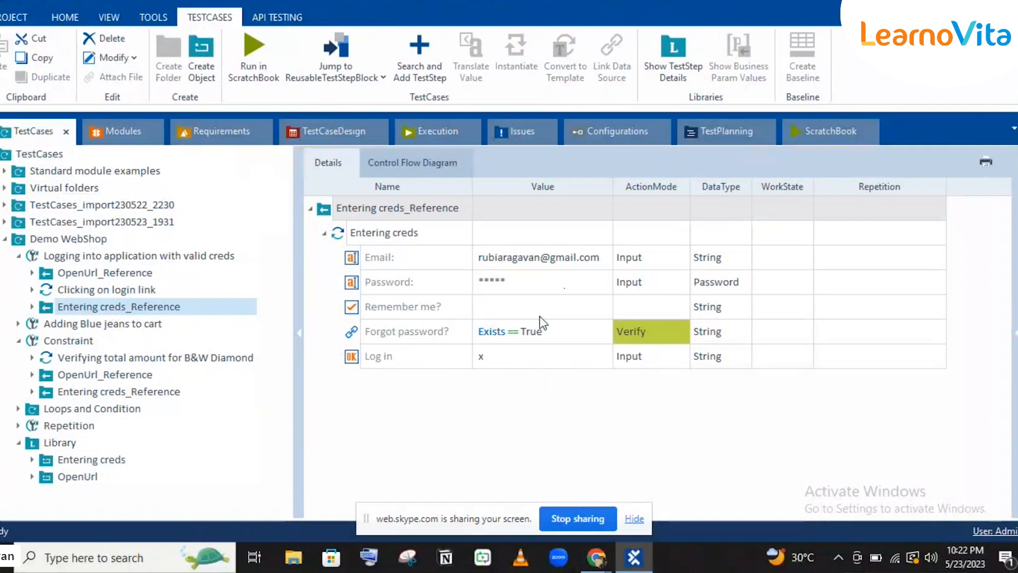
click(97, 393)
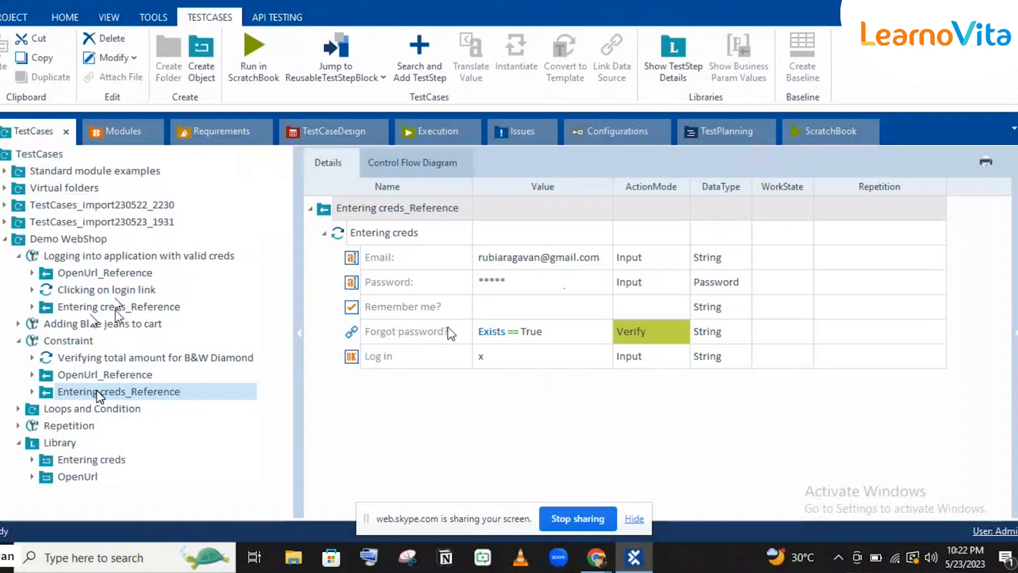
click(116, 310)
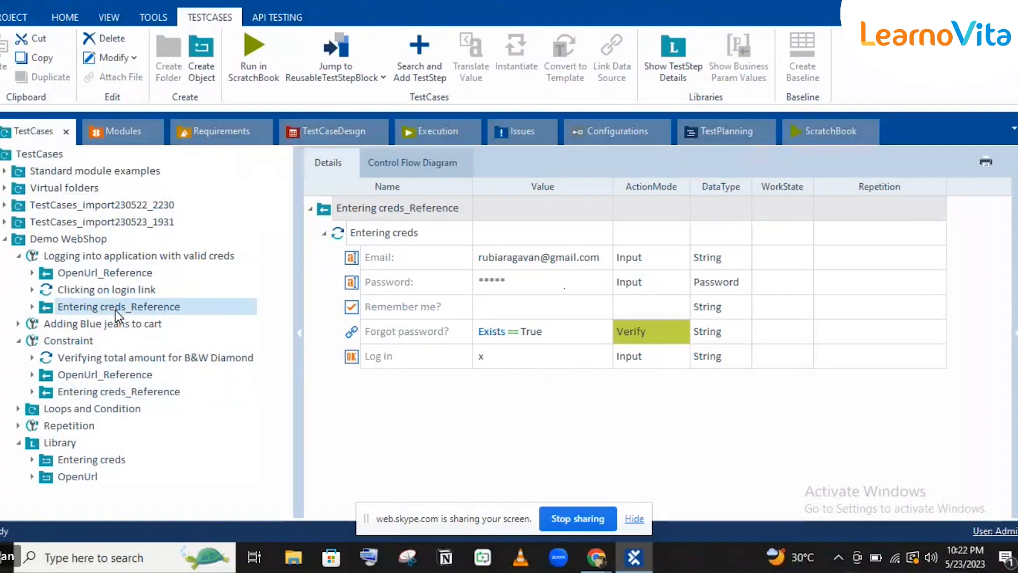
Resolve the login test case's Entering creds_Reference into a local folder and expand it.
right_click(115, 310)
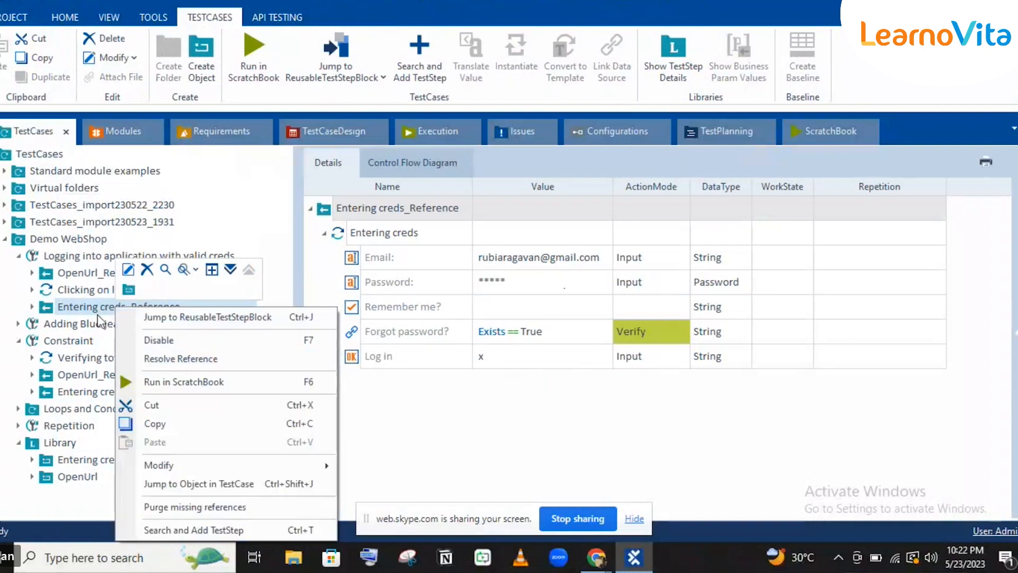
click(183, 359)
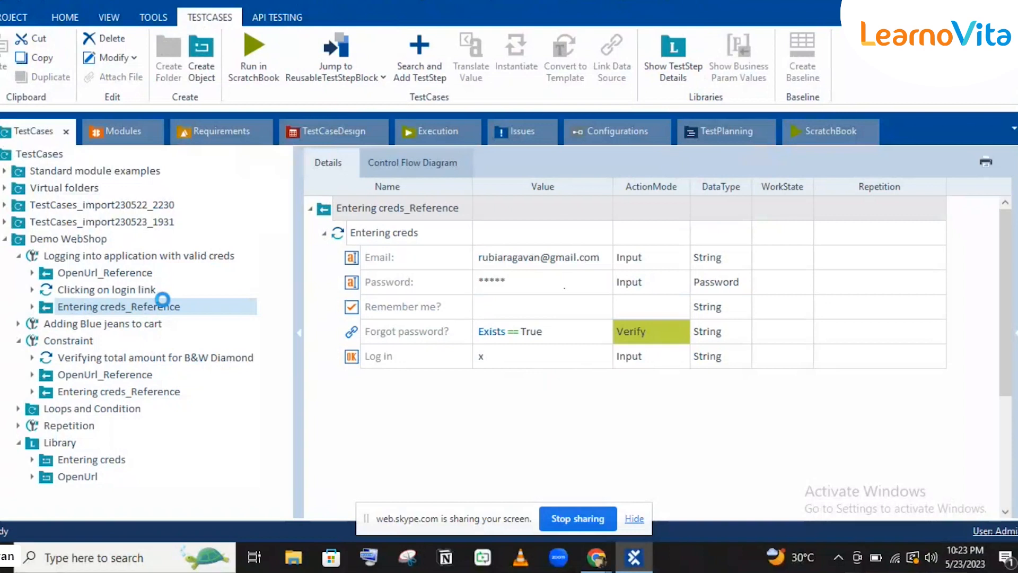
click(90, 307)
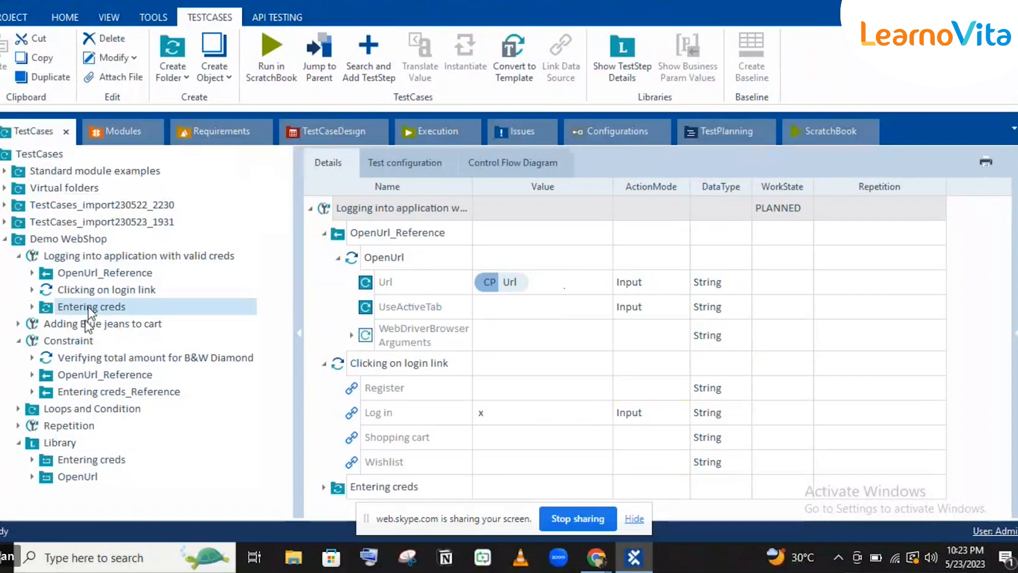
click(32, 307)
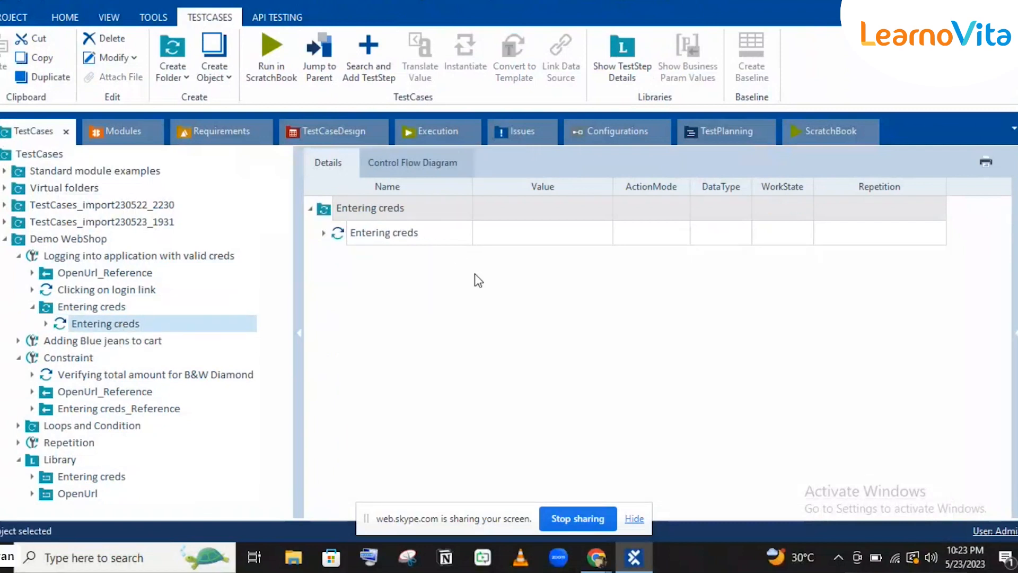
Inspect the resolved Entering creds step's values, including the empty Remember me? and masked Password.
click(118, 328)
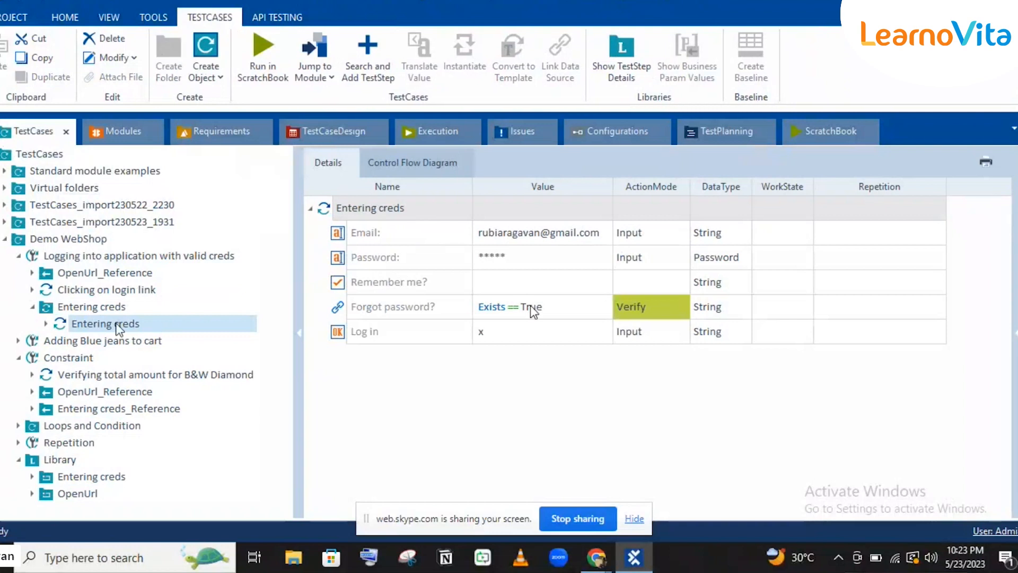
click(512, 281)
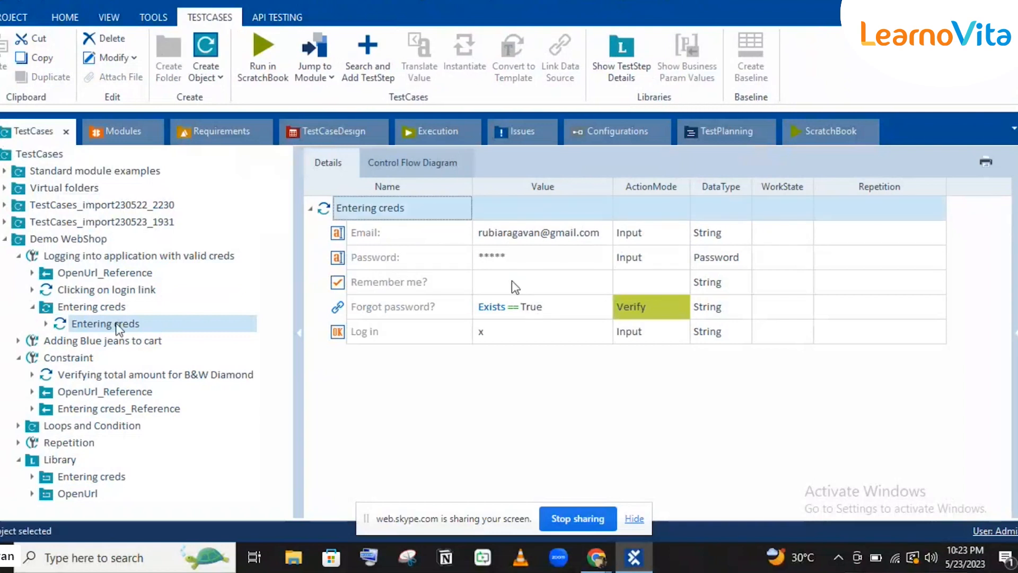
click(512, 281)
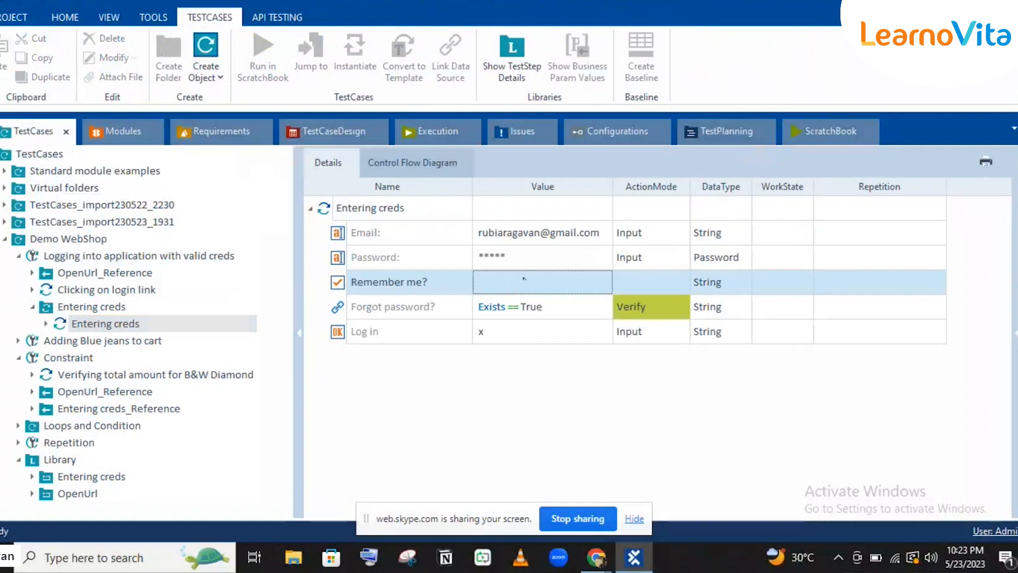
key(Tab)
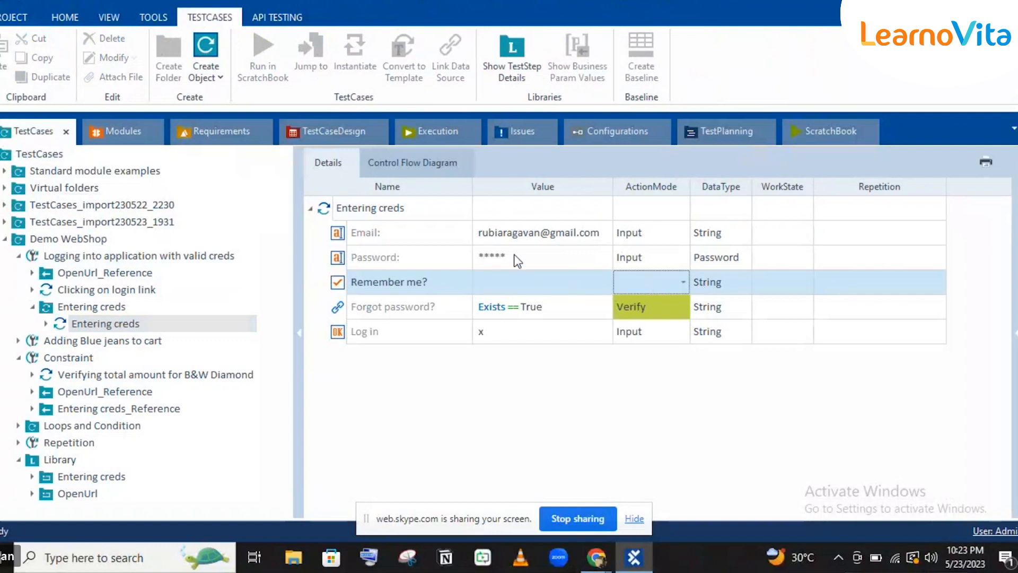
click(513, 256)
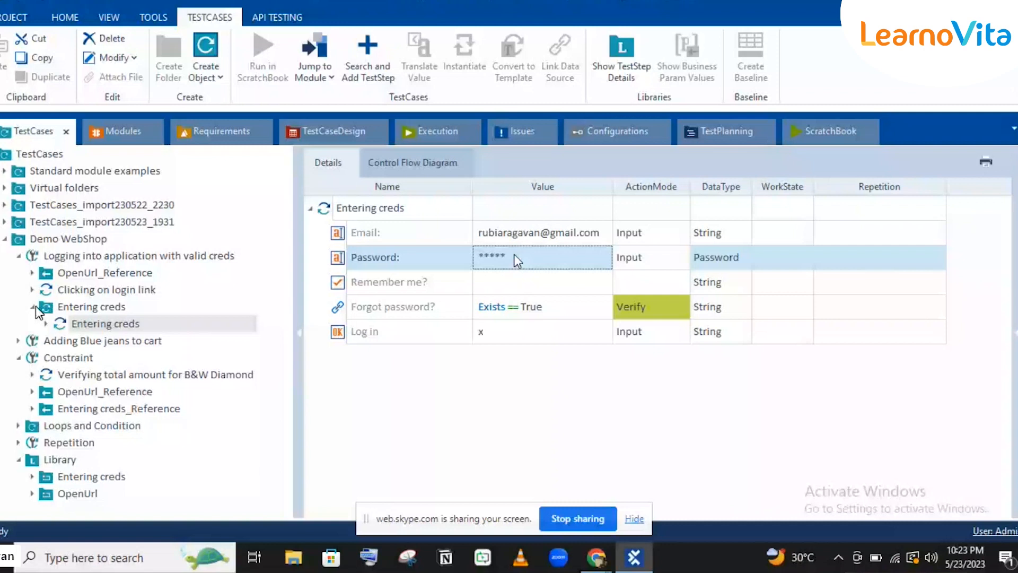
Collapse the resolved folder and display Library > Entering creds with its step details.
click(35, 307)
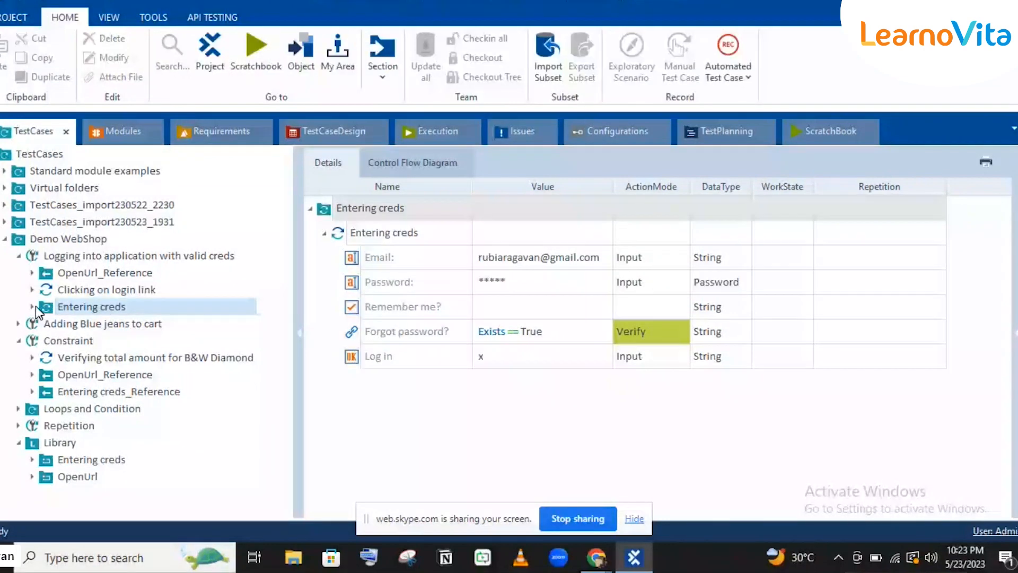
click(71, 459)
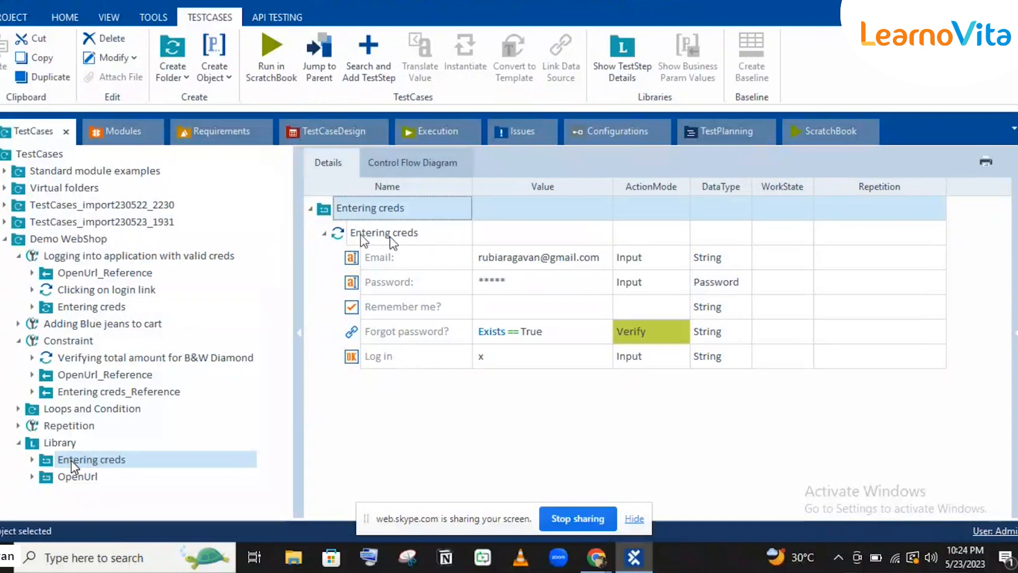
click(409, 244)
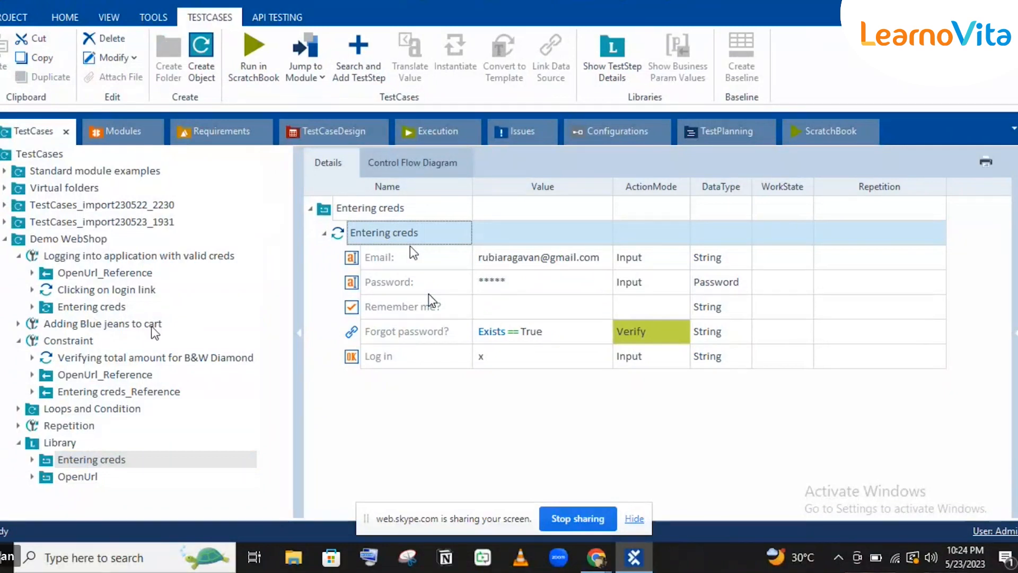
click(99, 460)
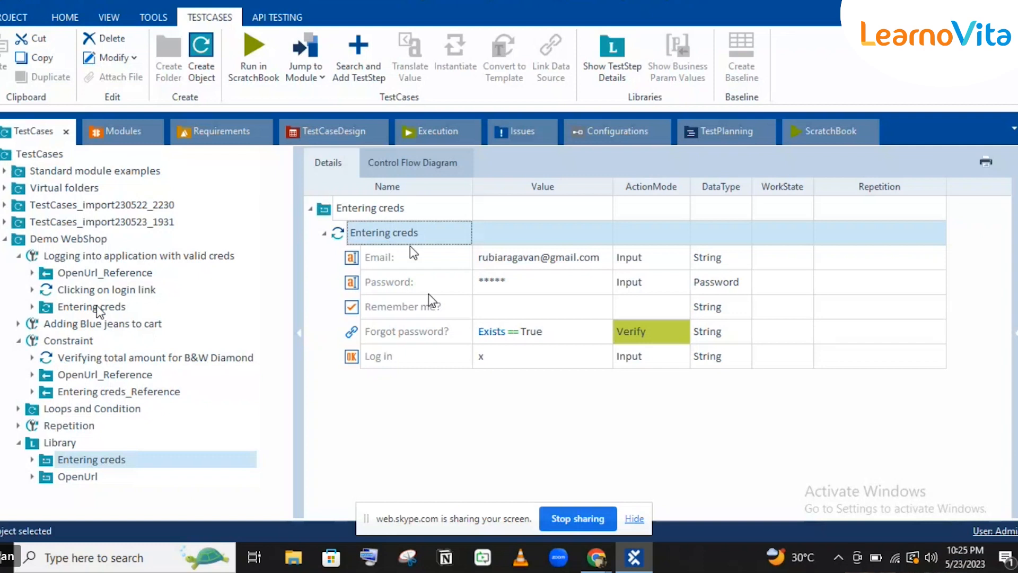
click(97, 307)
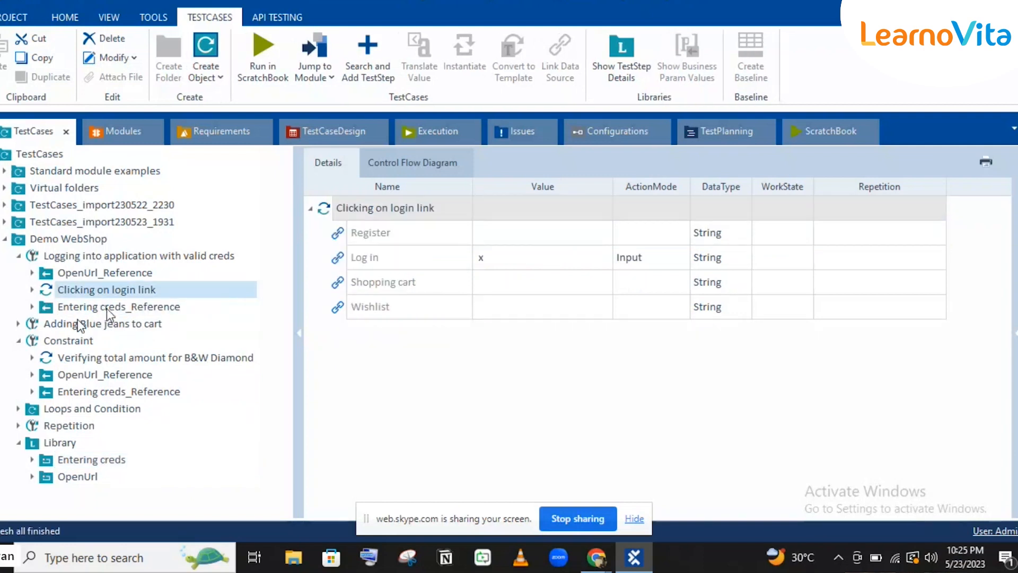
click(168, 310)
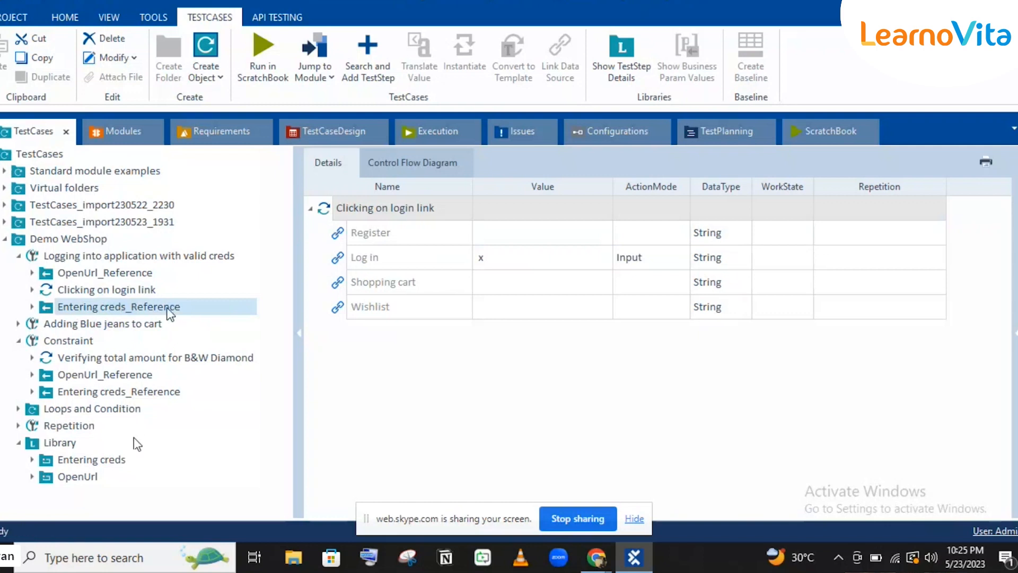
click(102, 462)
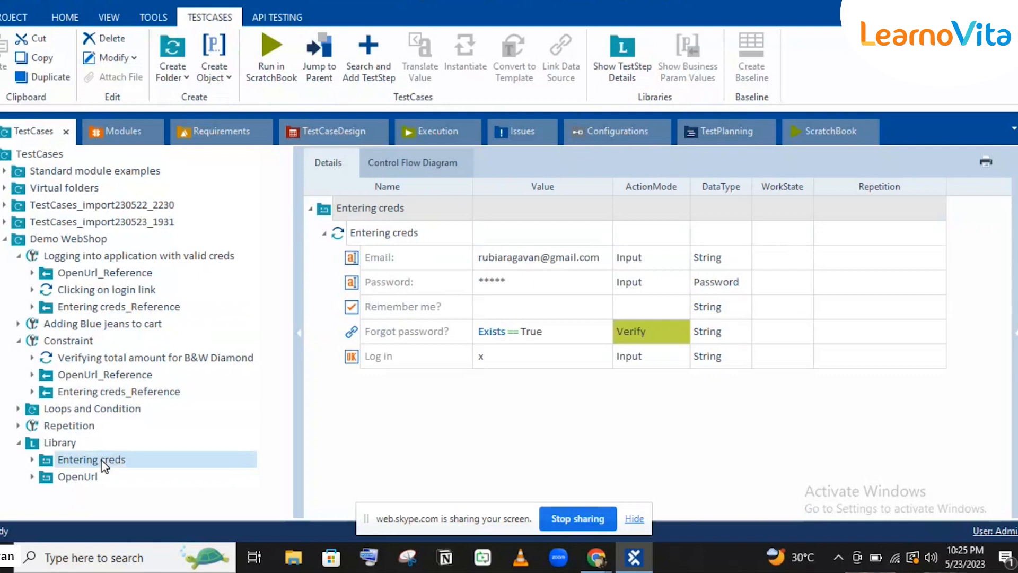
click(340, 208)
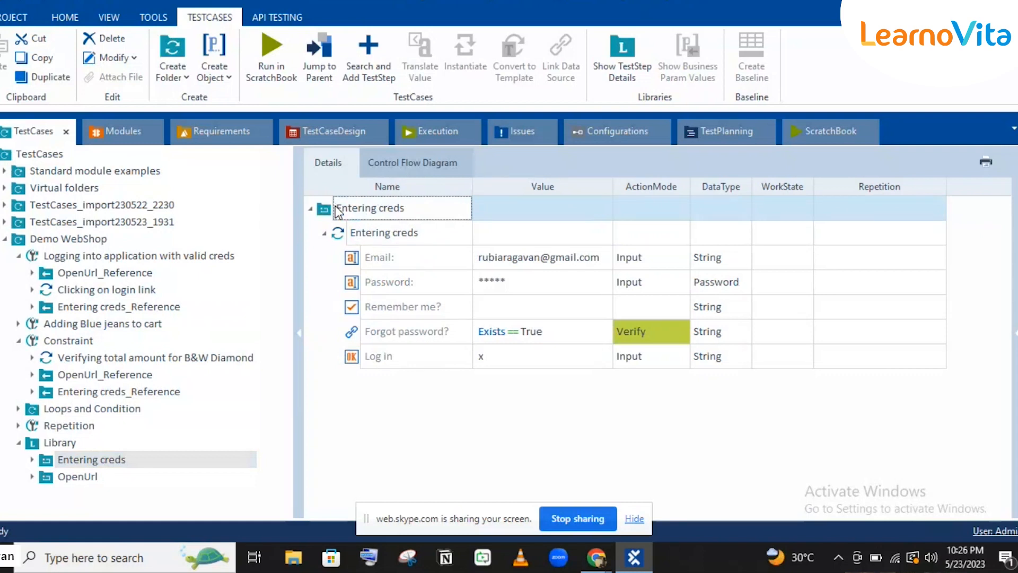
click(504, 209)
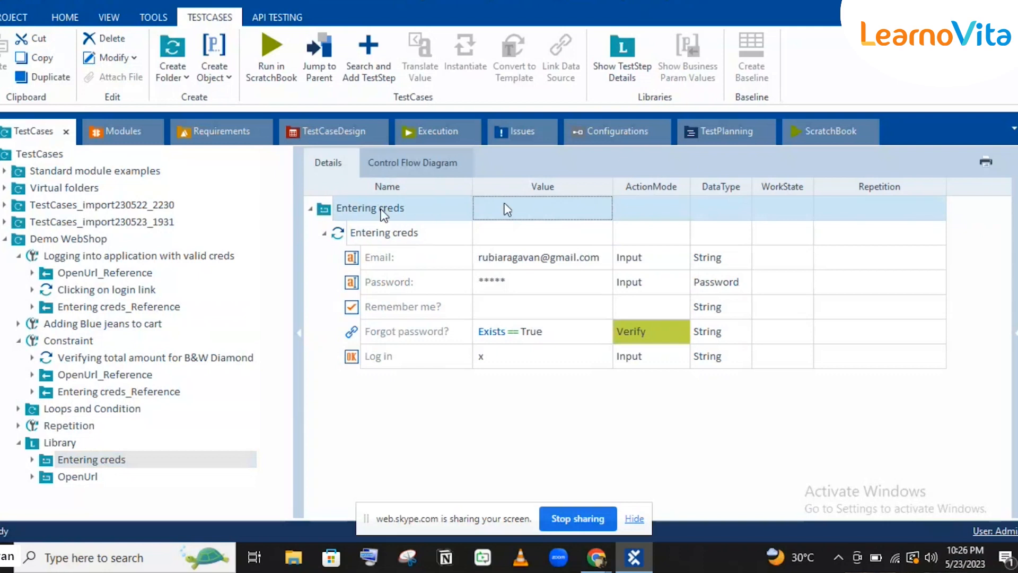
right_click(382, 209)
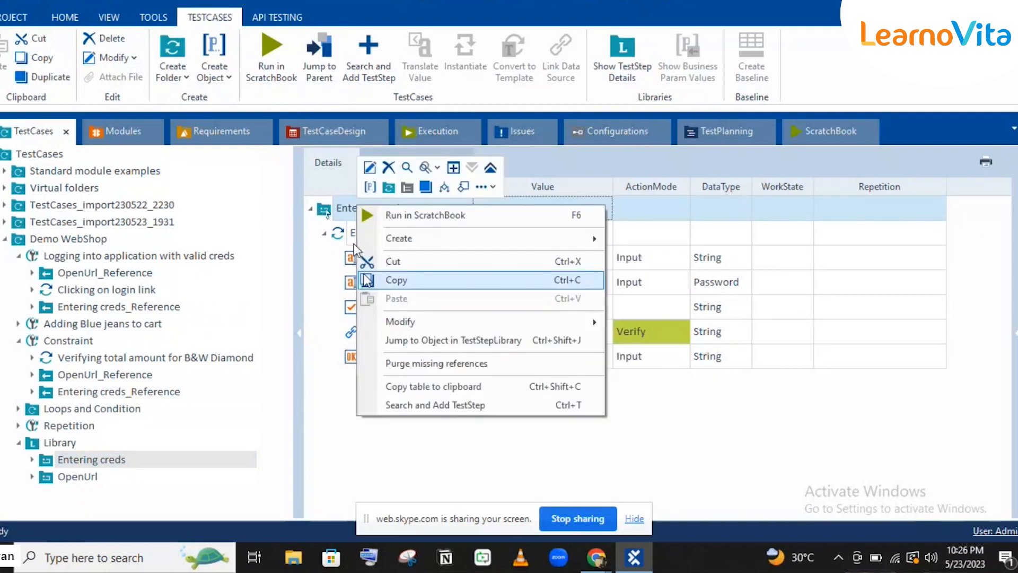
click(326, 213)
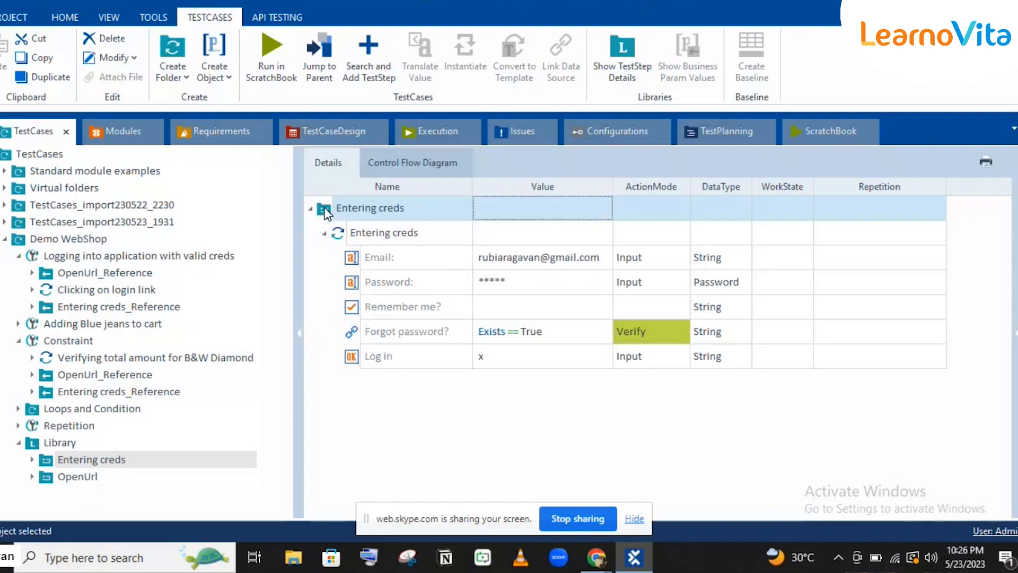
Add a Business Parameters section to the Library's Entering creds block.
right_click(326, 211)
click(384, 195)
right_click(401, 235)
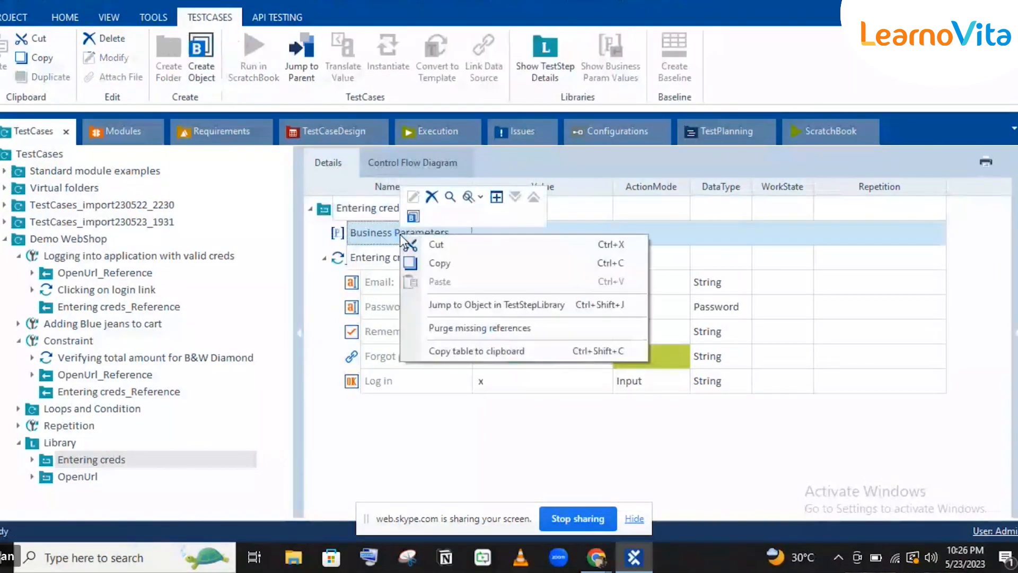
click(423, 231)
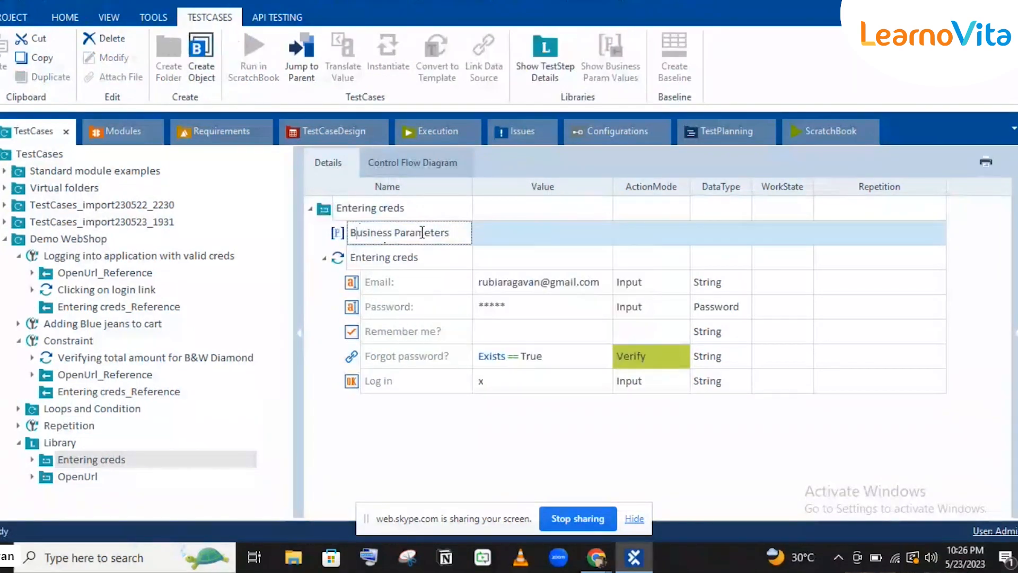
click(548, 230)
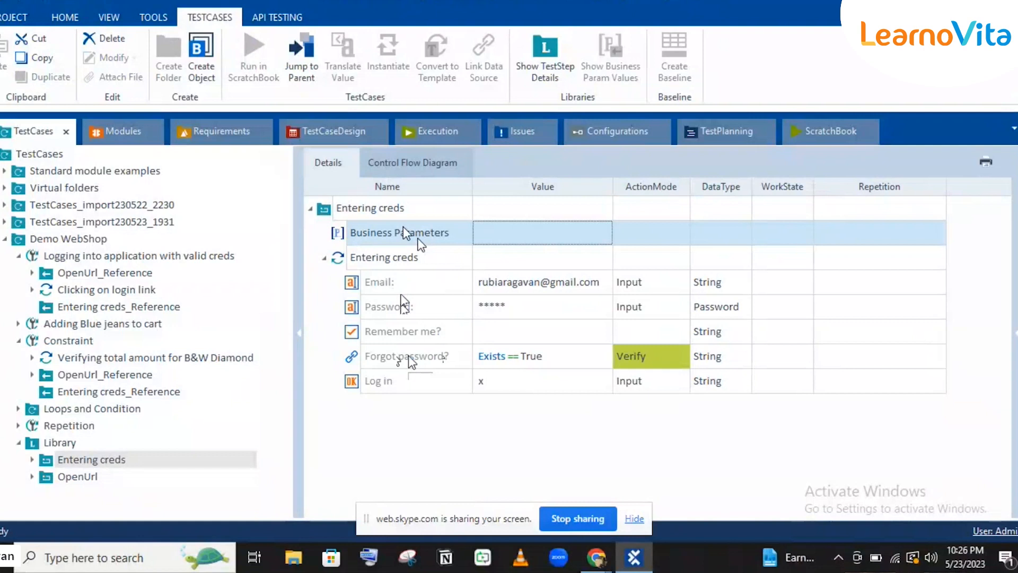
Create a parameter under Business Parameters and rename it to EmailId.
right_click(420, 240)
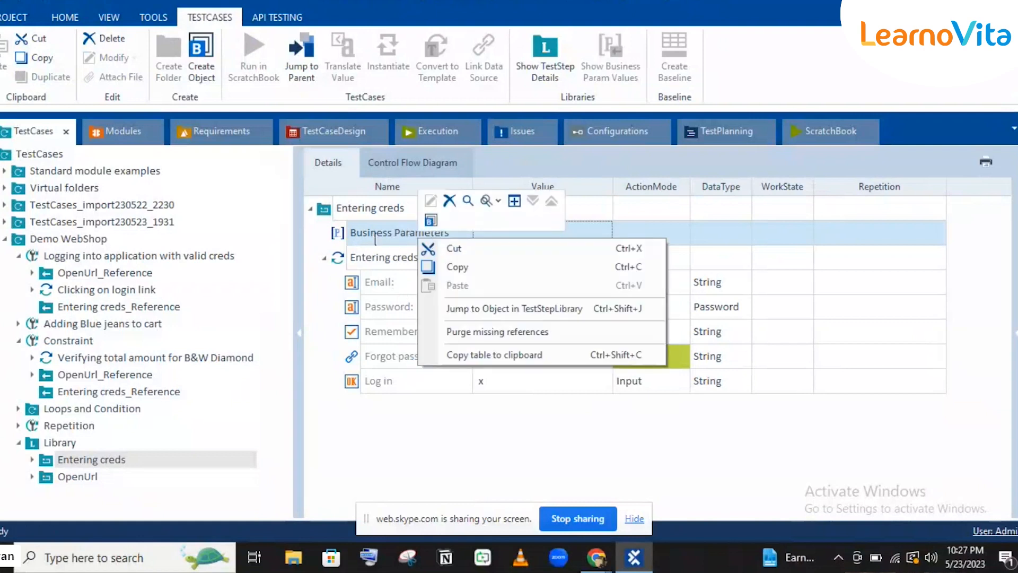
click(430, 220)
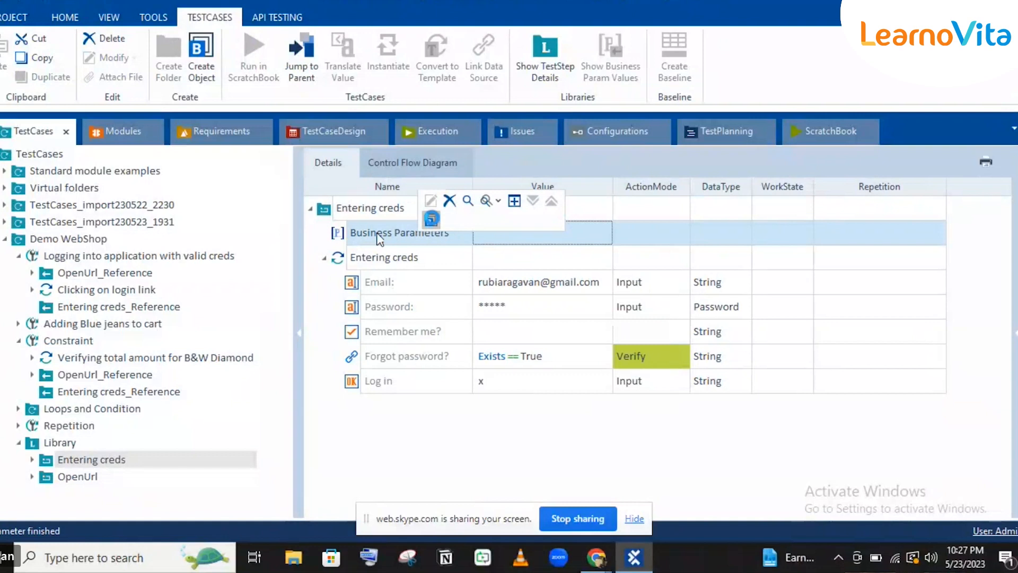
click(394, 257)
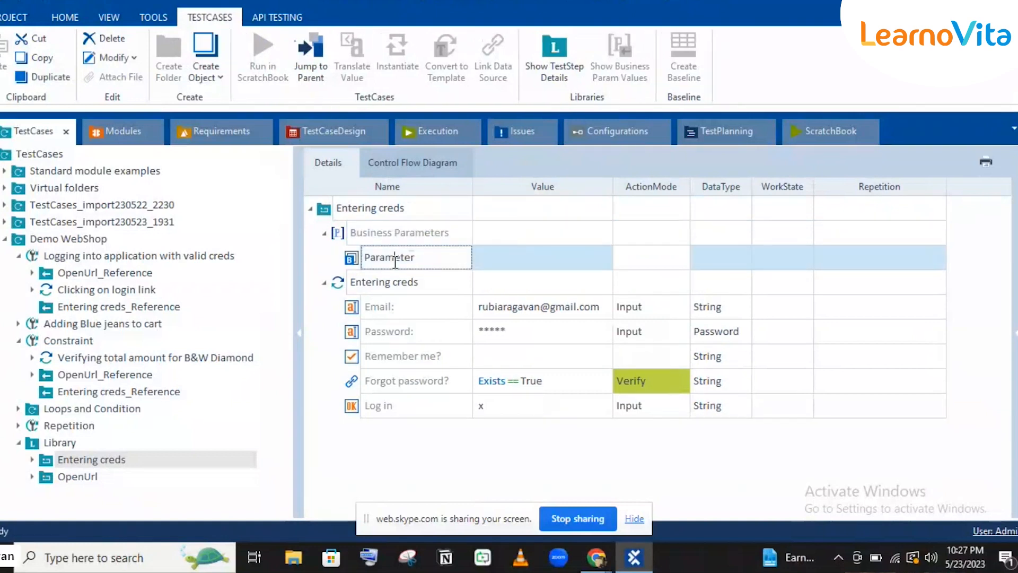
double_click(395, 258)
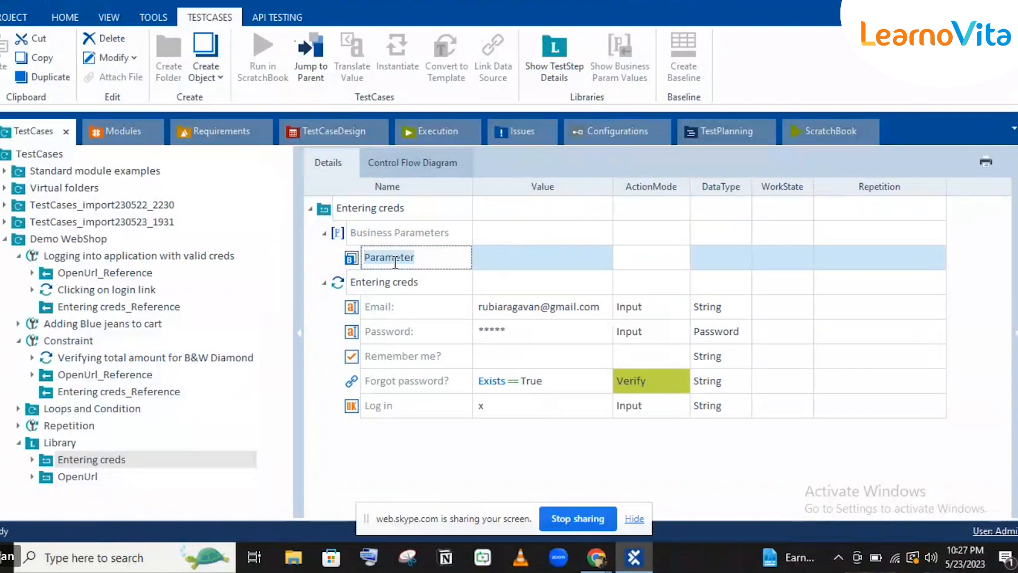
text(EmailId)
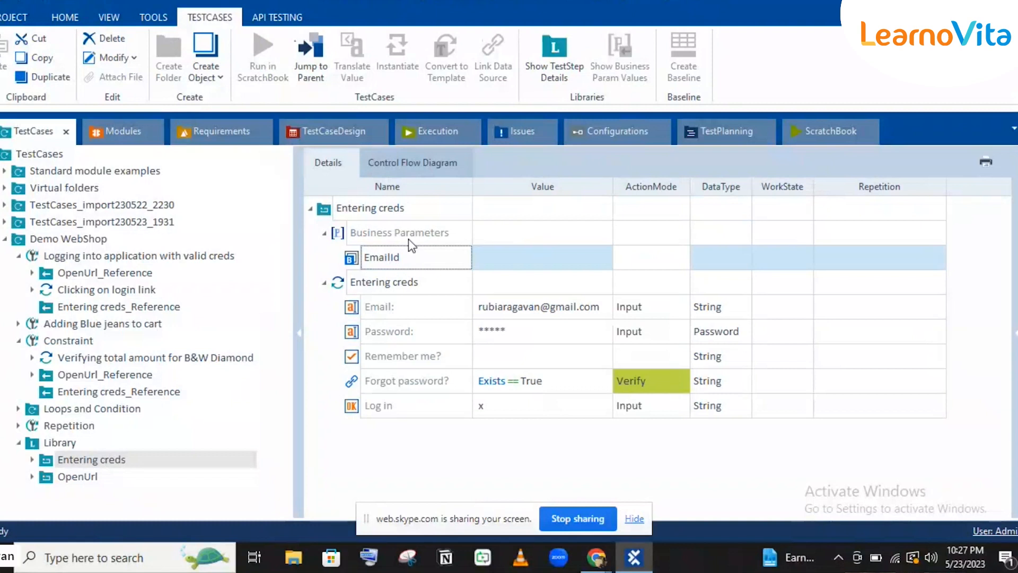
Confirm EmailId, then create a second business parameter named Password.
key(Return)
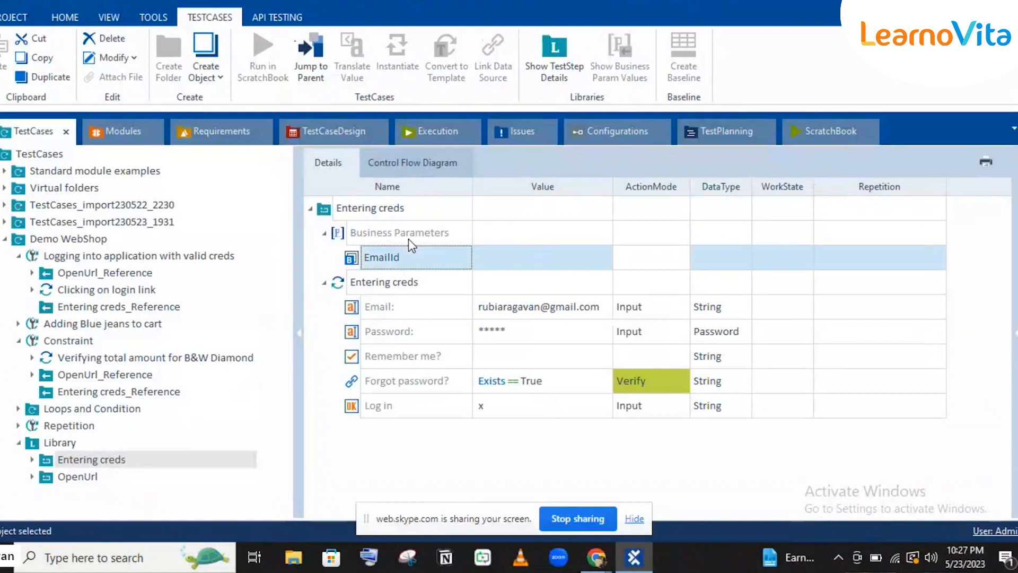
right_click(409, 240)
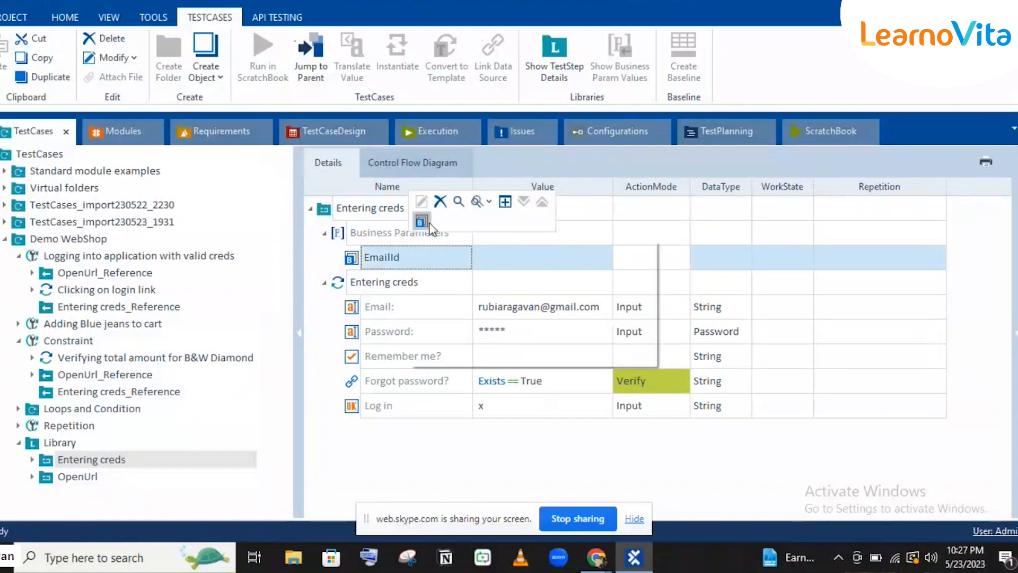
click(424, 221)
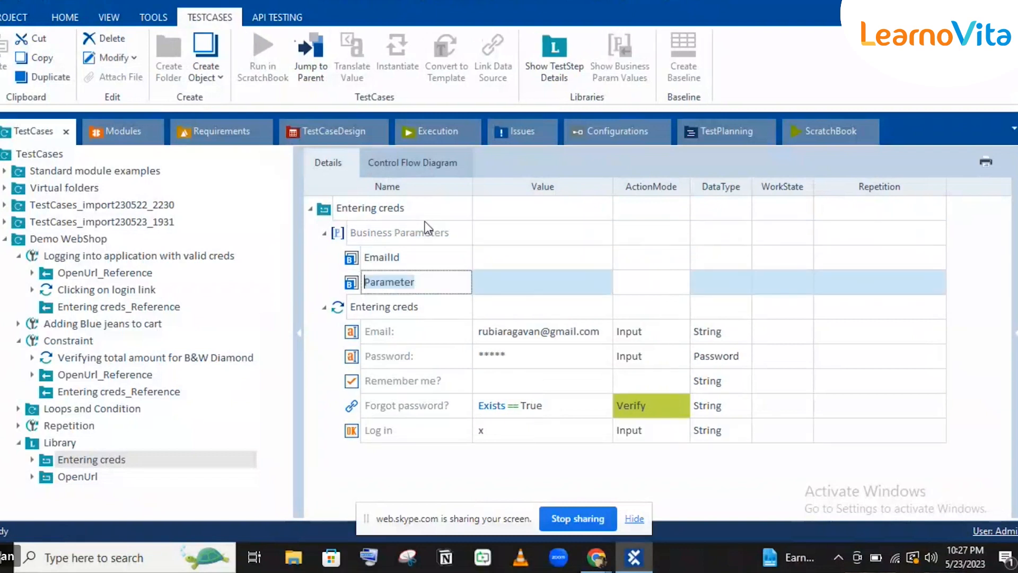
text(Pass)
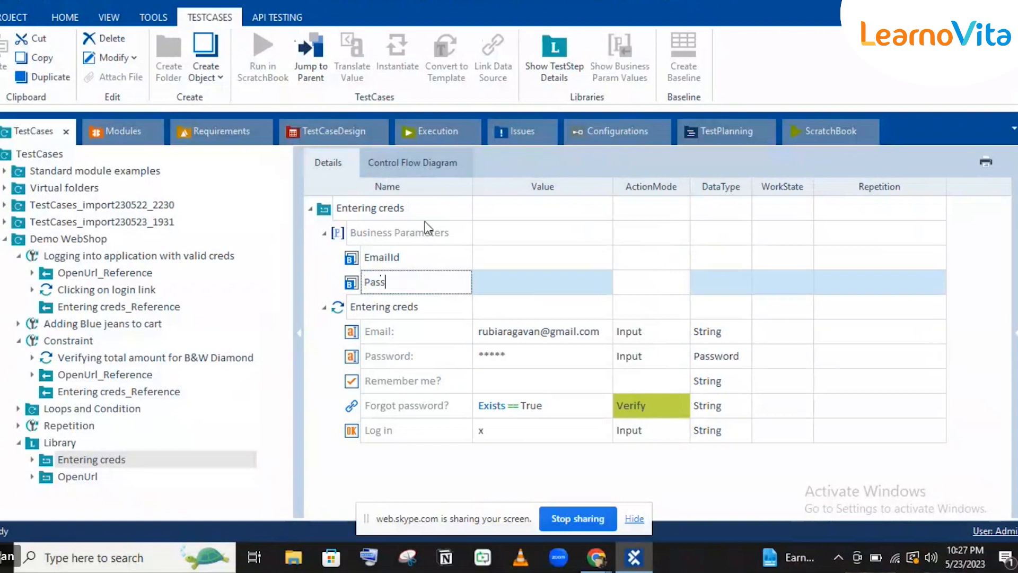
text(word)
key(Return)
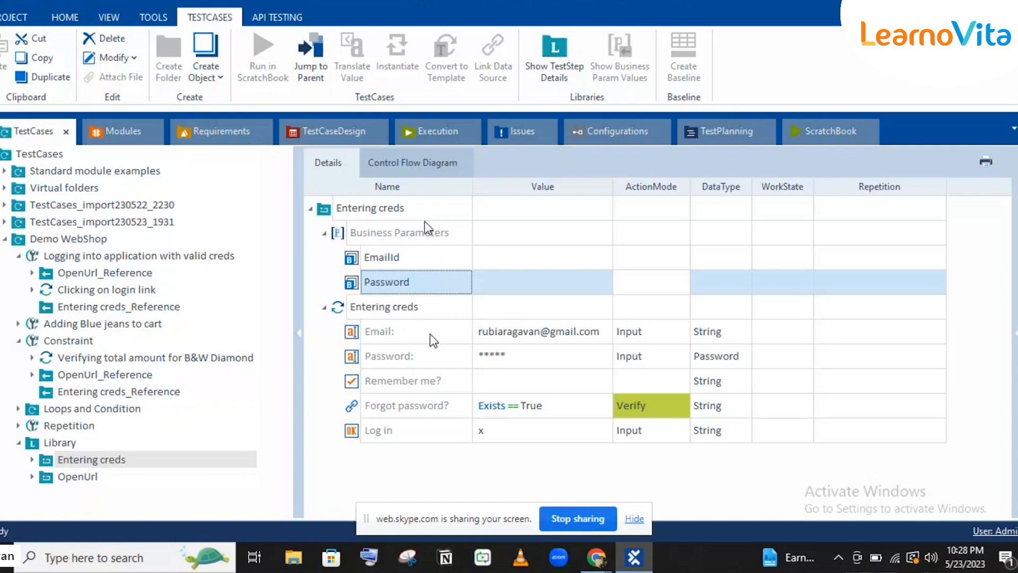
Link EmailId to the Email step's value and set the Password step to Input, String.
drag(382, 258, 489, 332)
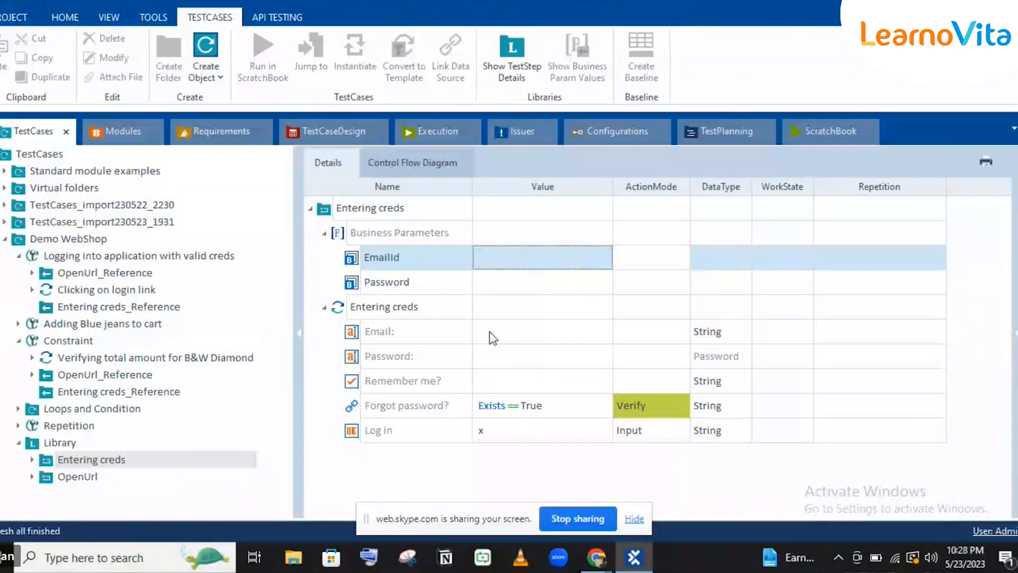
click(518, 354)
click(657, 365)
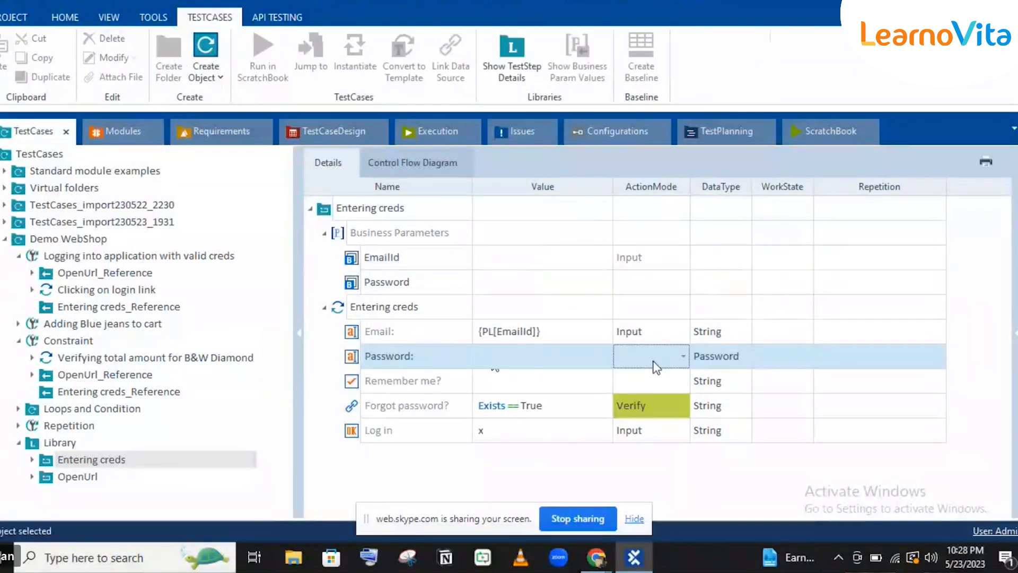
click(656, 366)
click(670, 361)
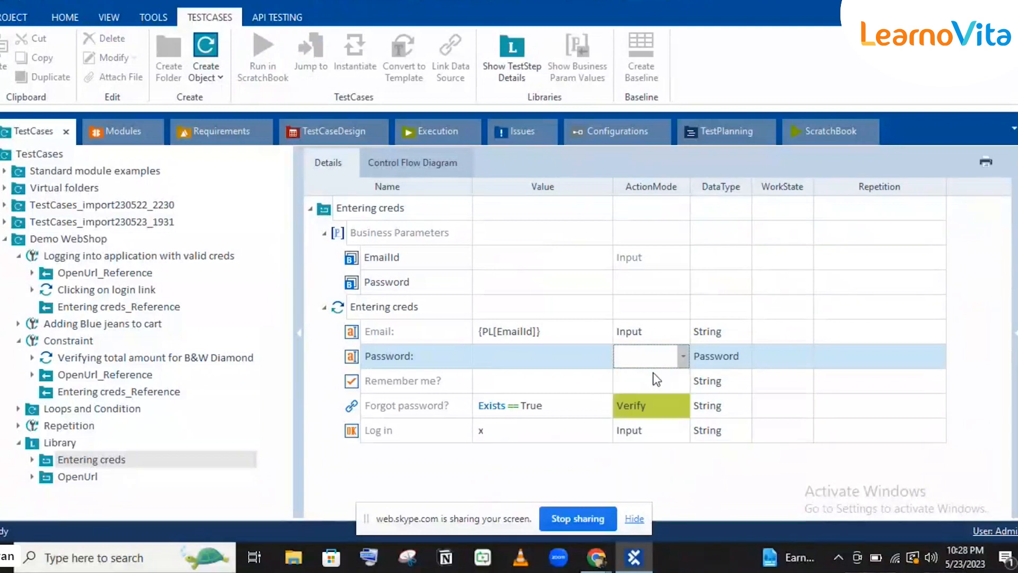
click(657, 379)
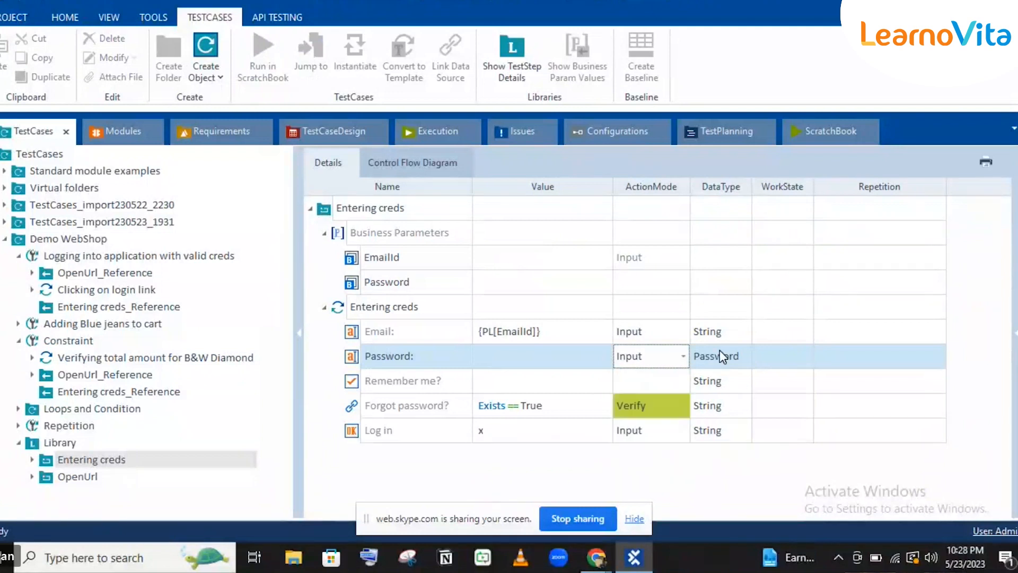
click(723, 356)
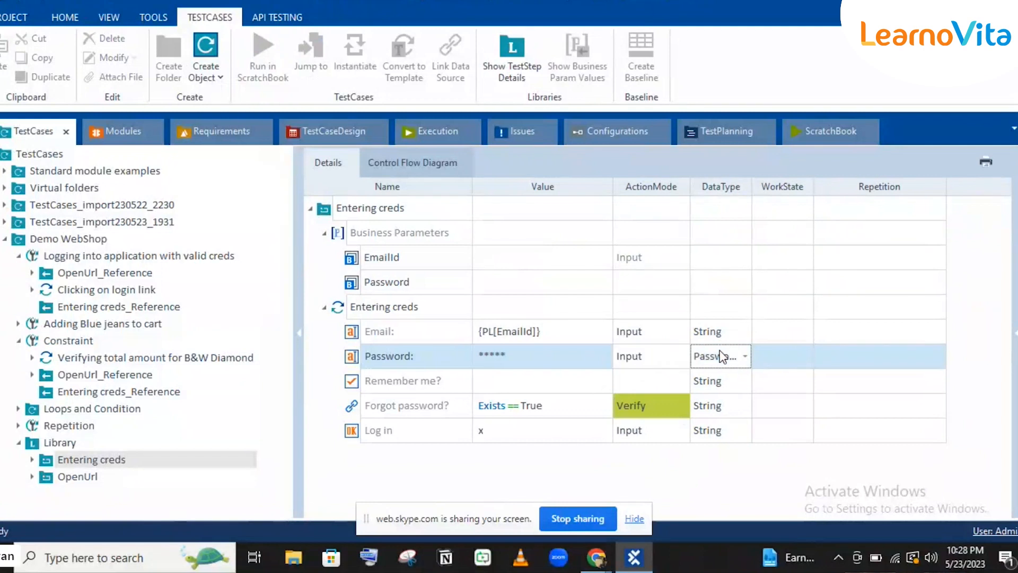
click(721, 356)
click(708, 380)
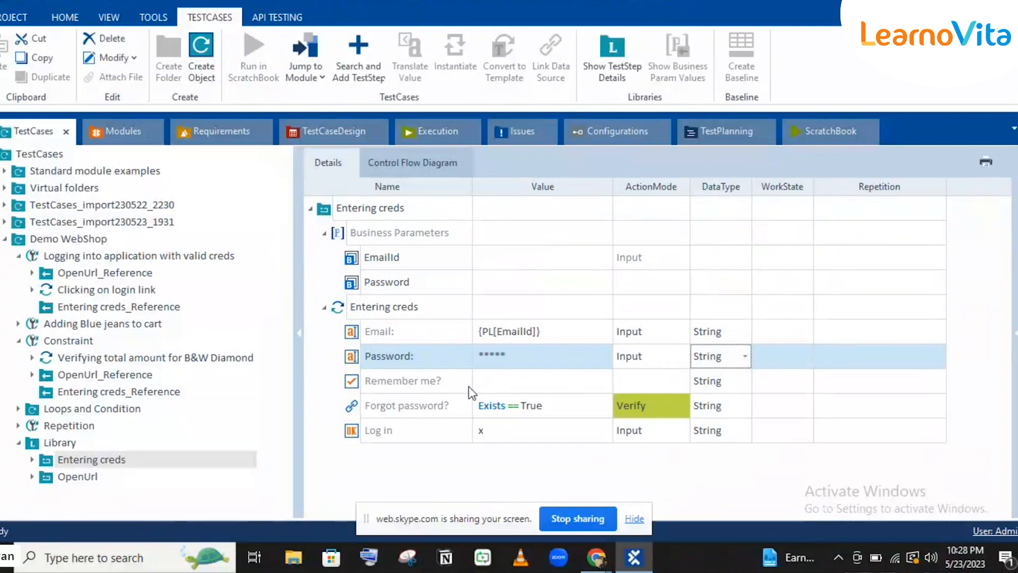
Give the Password step the value {Pl[Password]} and review the Email step's parameter link.
click(505, 356)
text({Pl[Password])
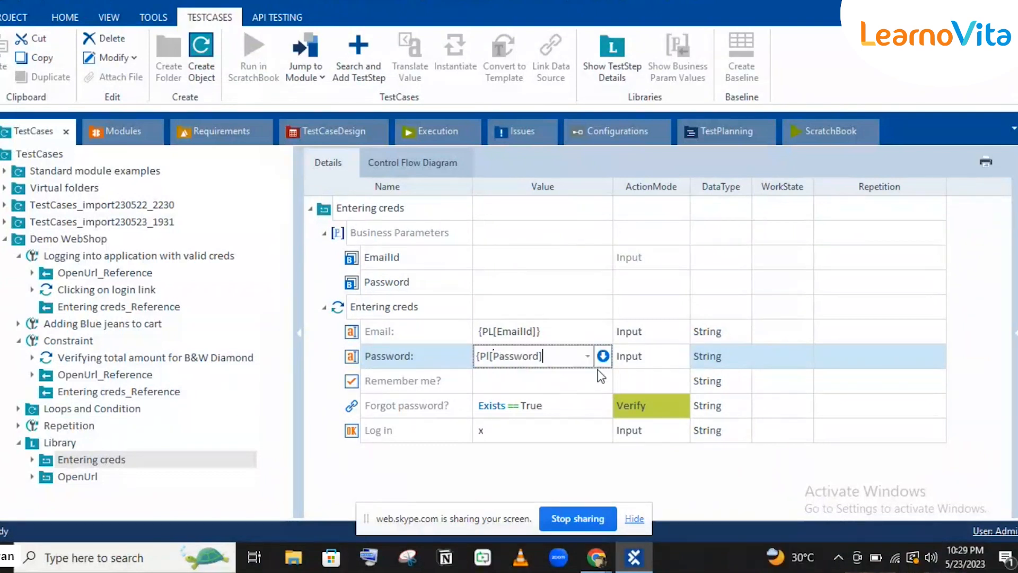
text(})
key(Return)
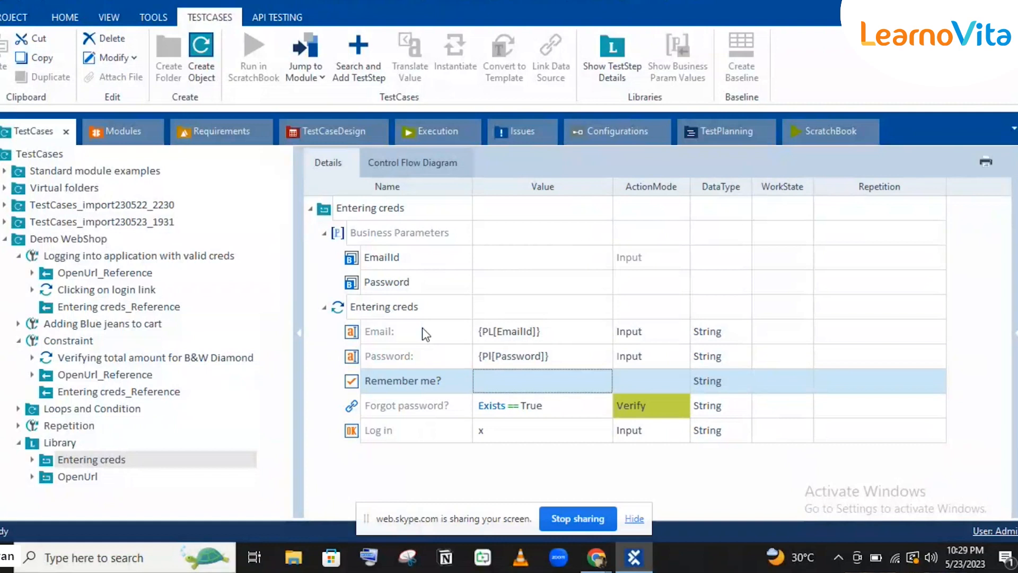
click(423, 329)
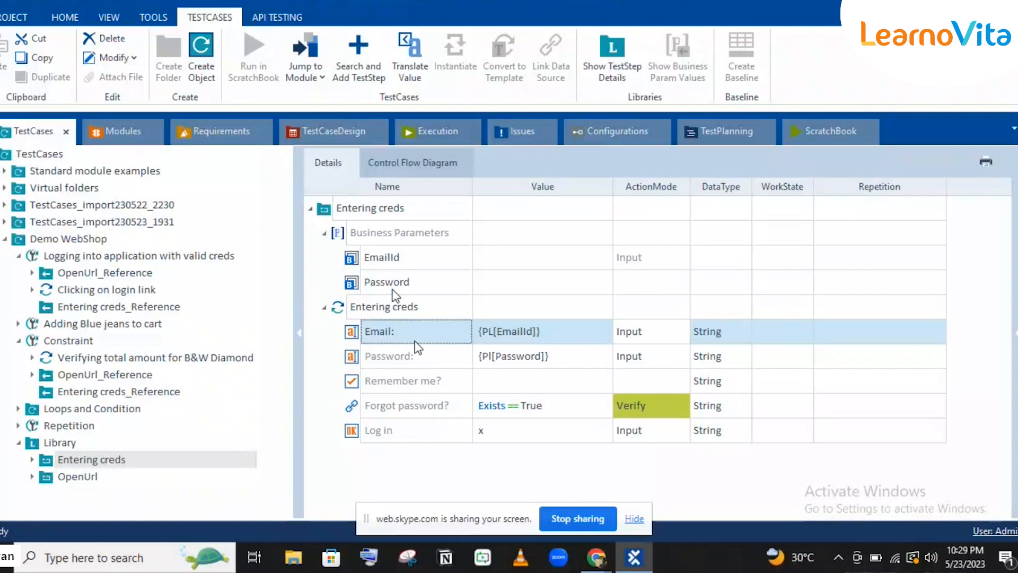
click(394, 307)
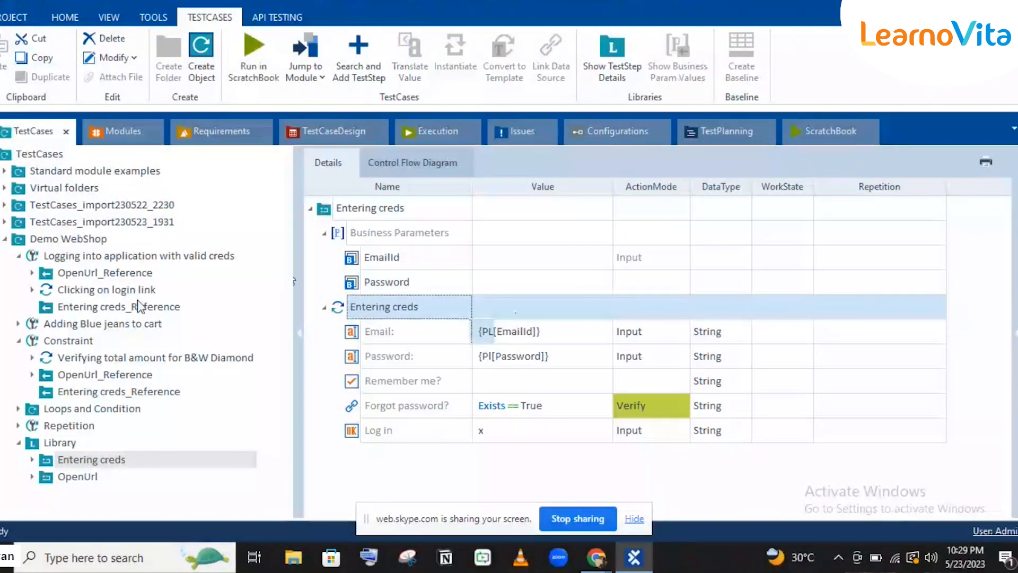
Open the login test's Entering creds reference and expand its EmailId and Password parameters.
click(136, 306)
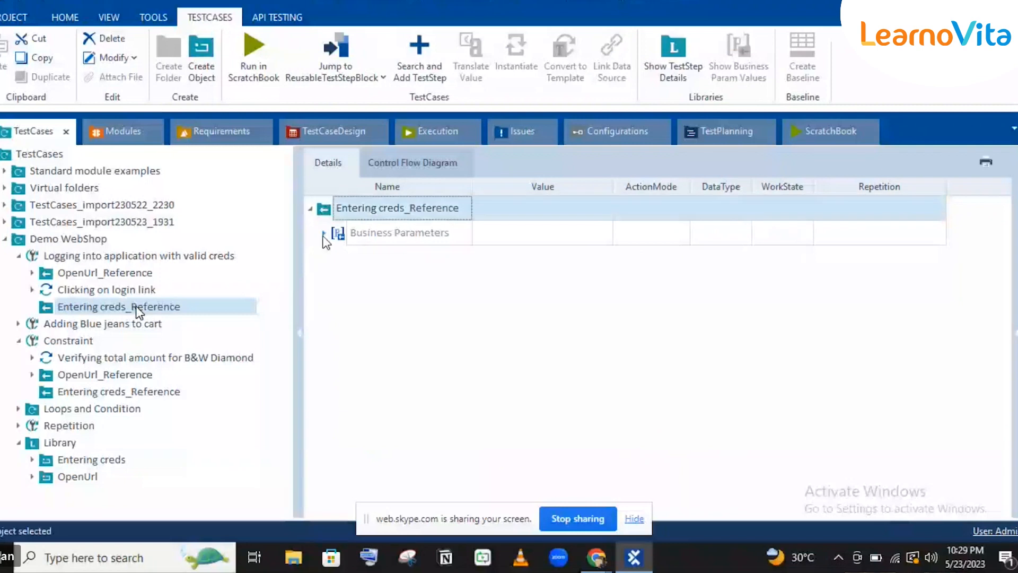
click(324, 233)
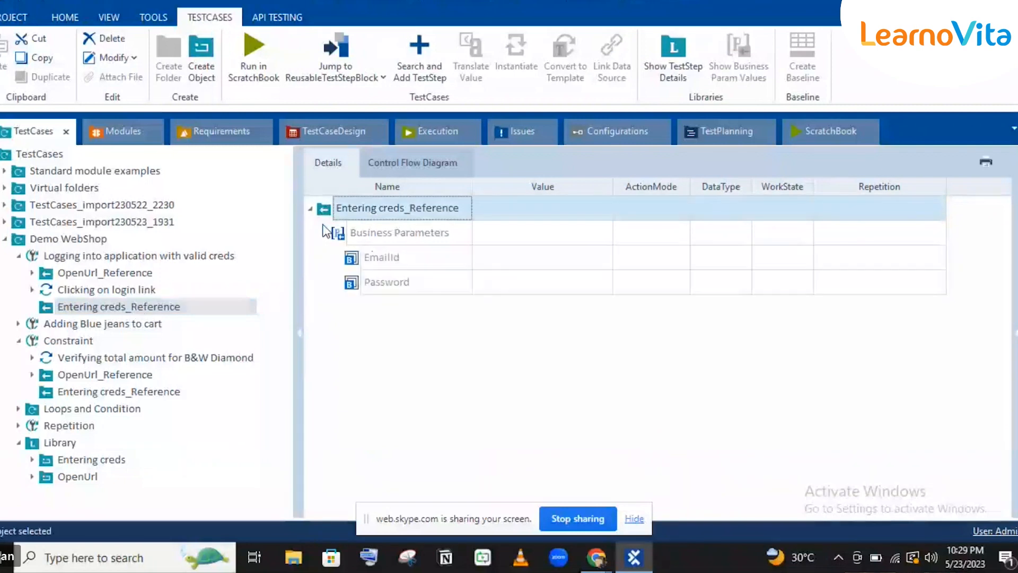
click(510, 257)
click(448, 287)
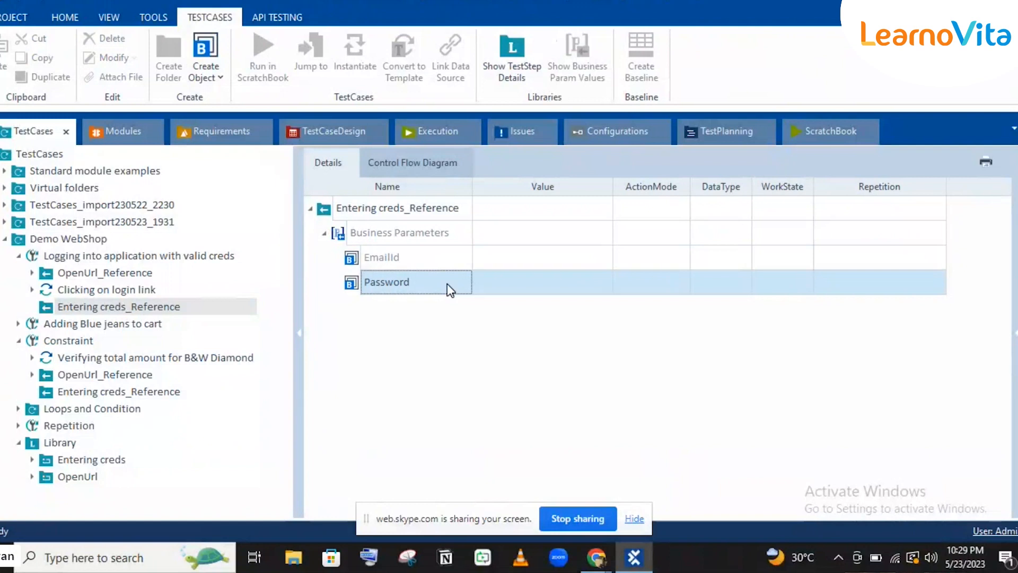
Enter sample values for the EmailId and Password parameters, then select the Constraint test's reference.
click(540, 261)
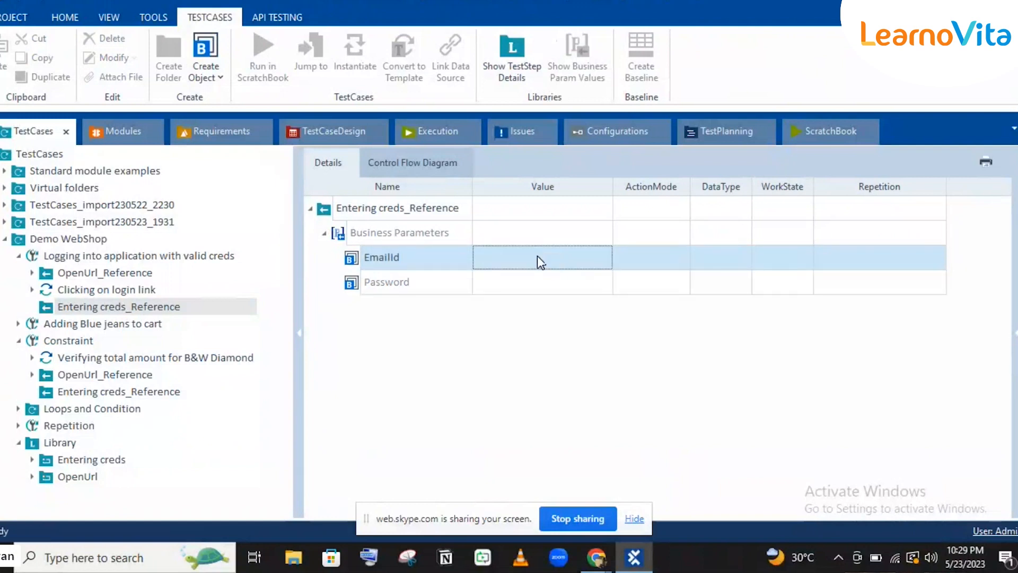
click(538, 256)
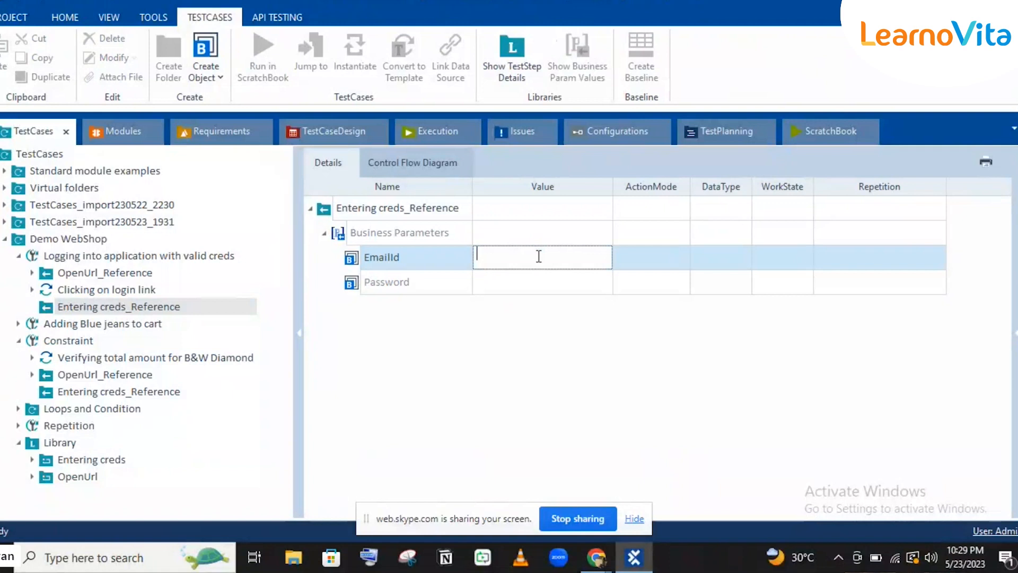
text(ghvbujhb)
click(505, 287)
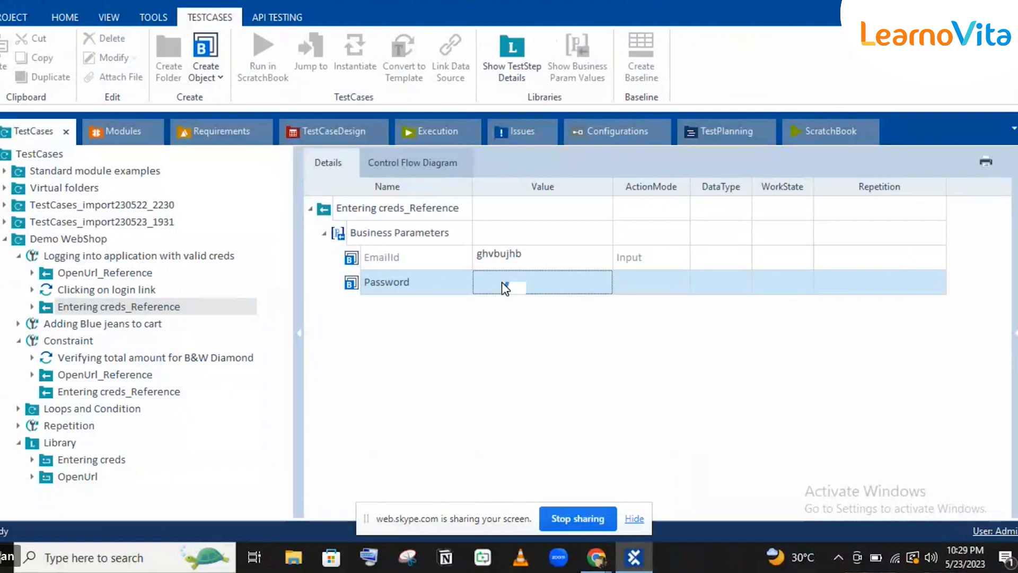
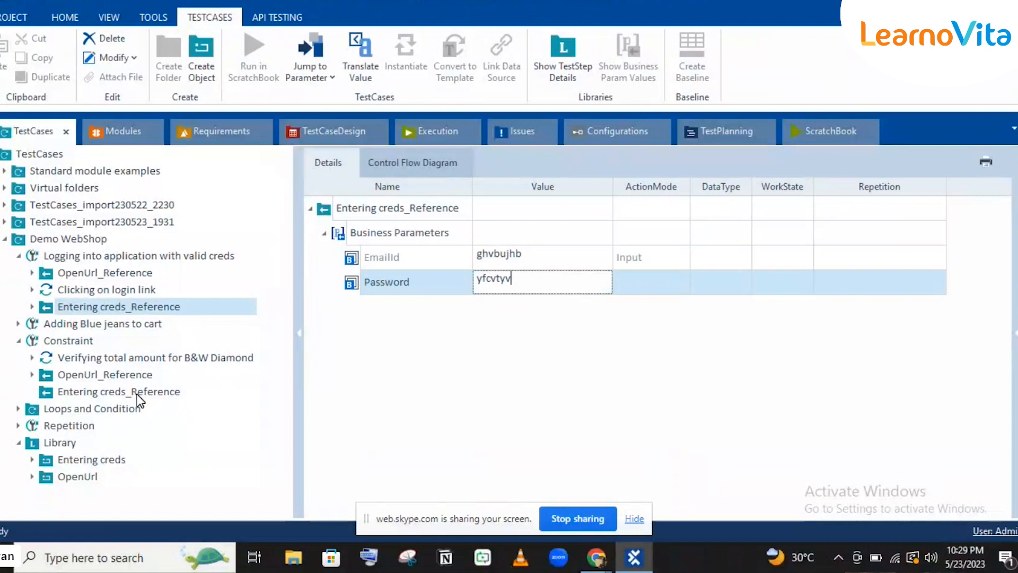
click(137, 394)
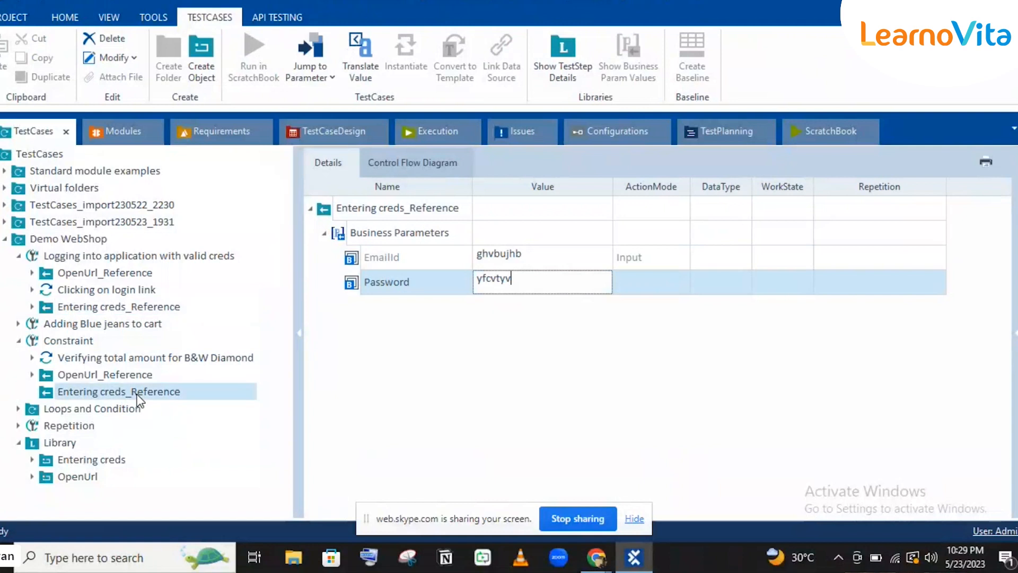
Type a sample EmailId value in the Constraint test's Entering creds reference.
click(549, 260)
click(549, 258)
text(b h)
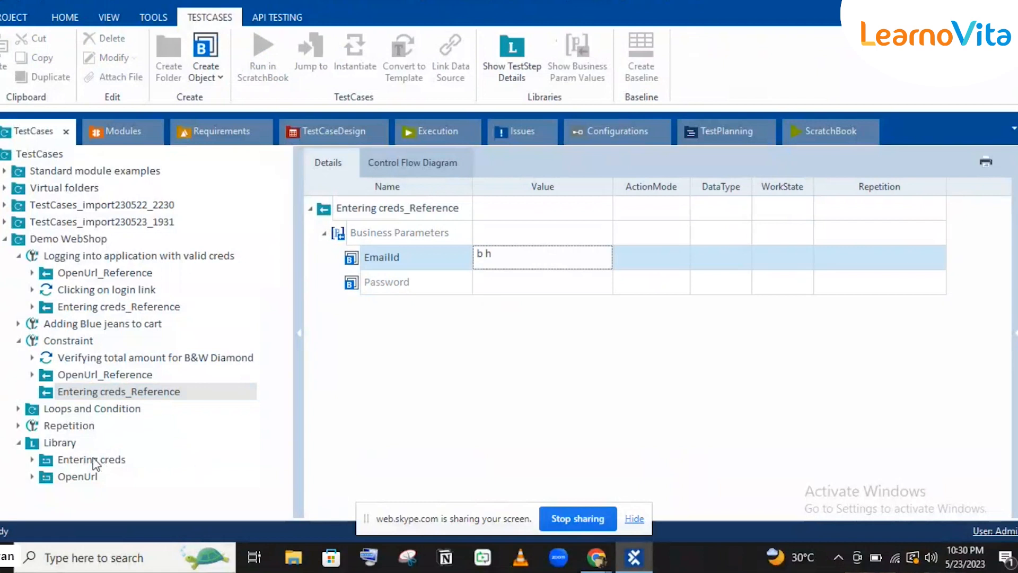
click(473, 330)
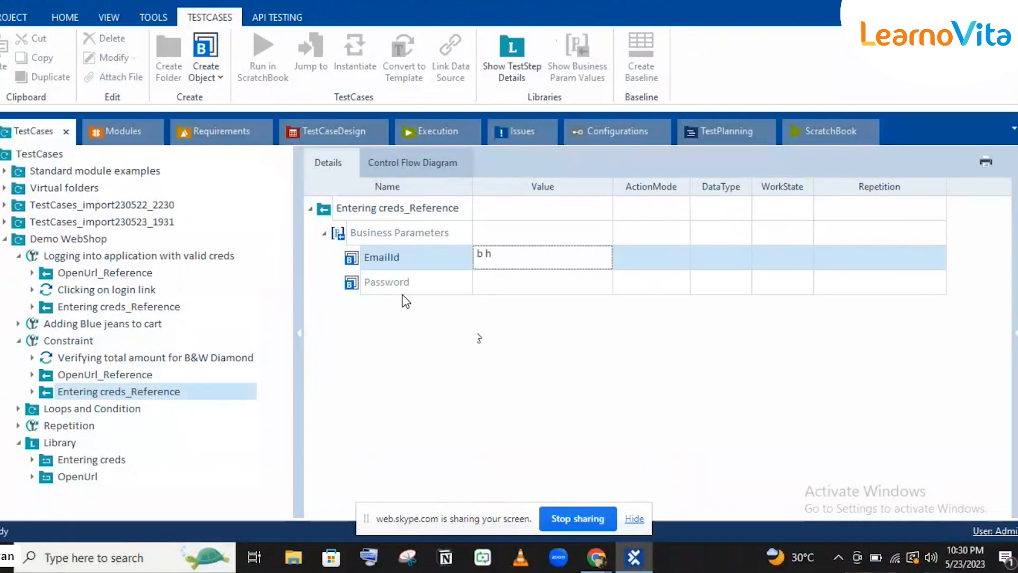
Compare the library's Entering creds block with the login test's Entering creds reference.
click(91, 460)
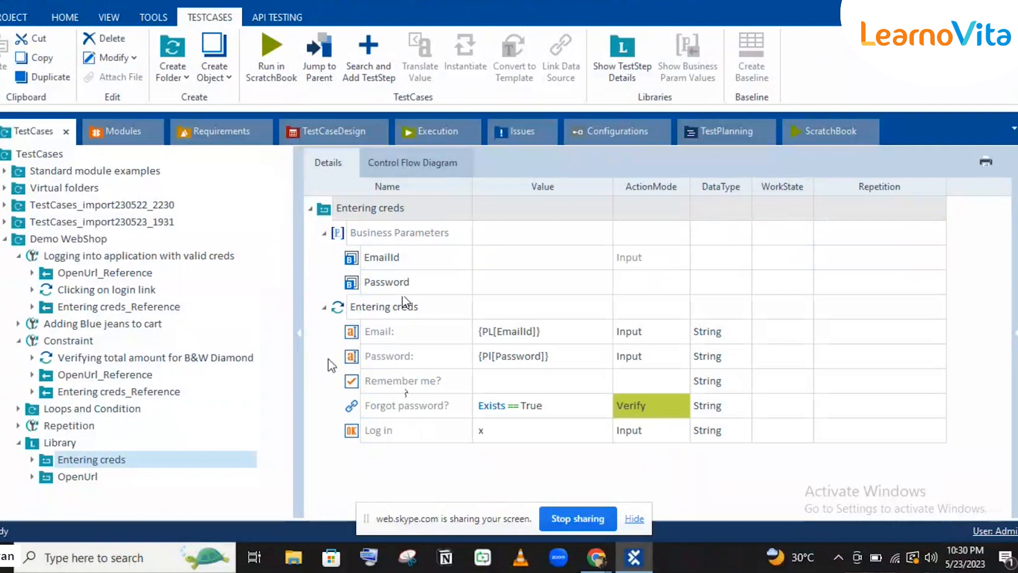
click(77, 307)
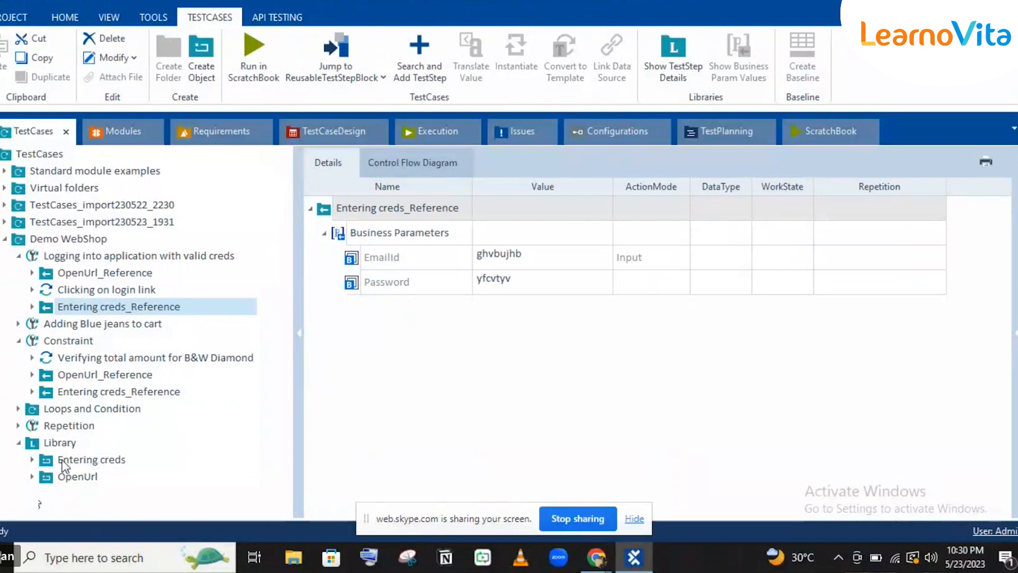
click(80, 460)
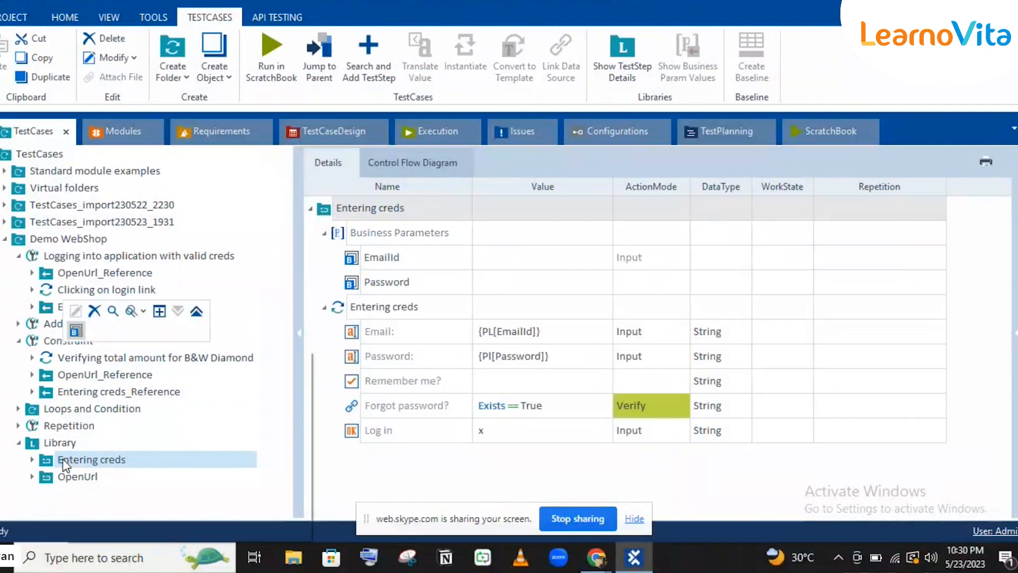
right_click(63, 459)
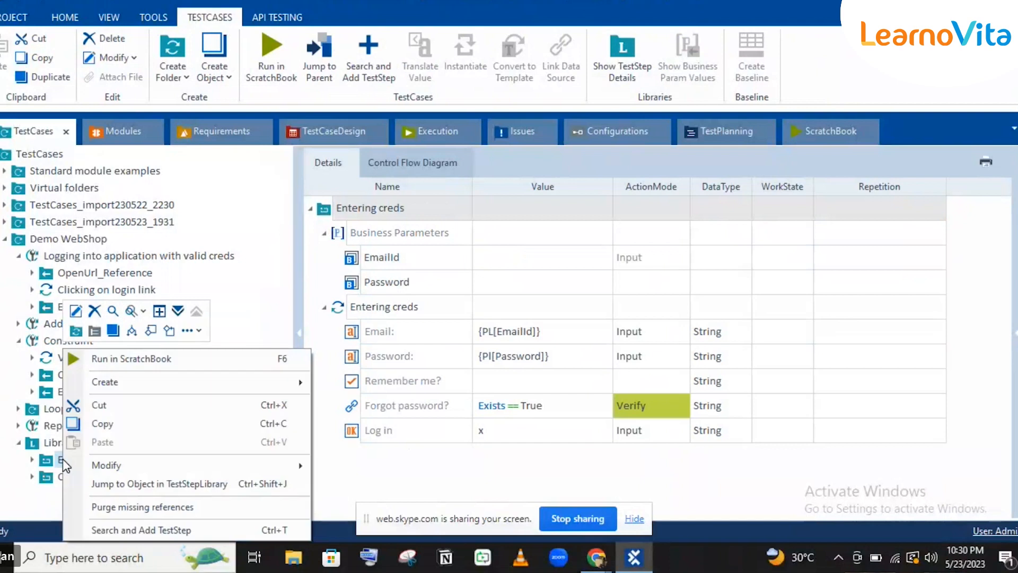
click(340, 208)
click(350, 208)
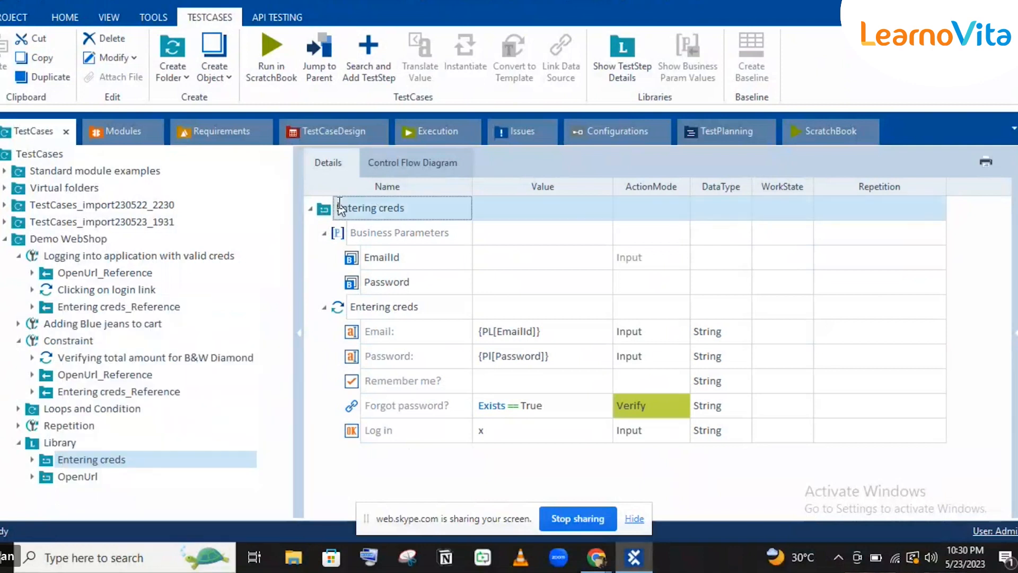
click(485, 207)
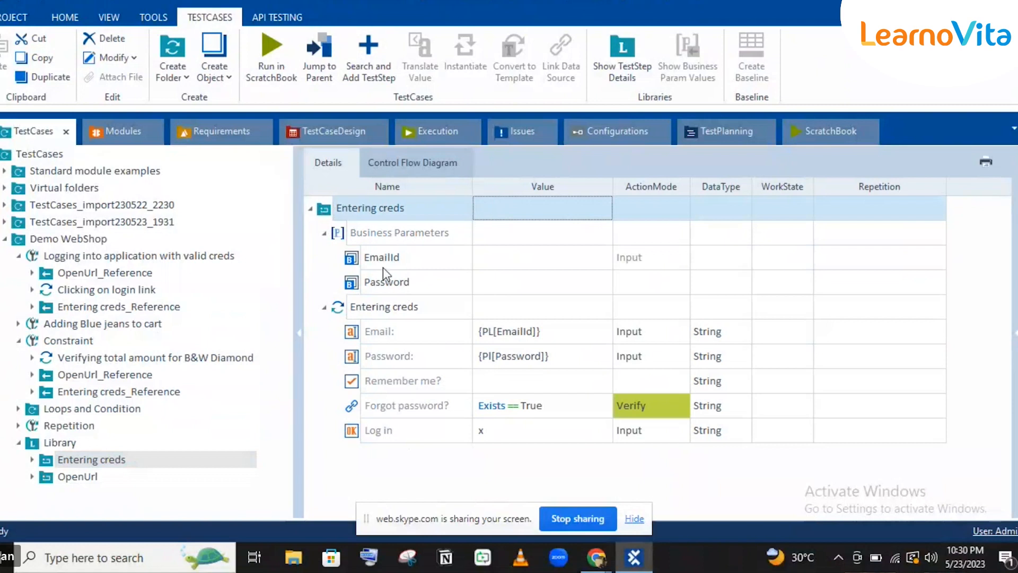
drag(485, 298, 427, 258)
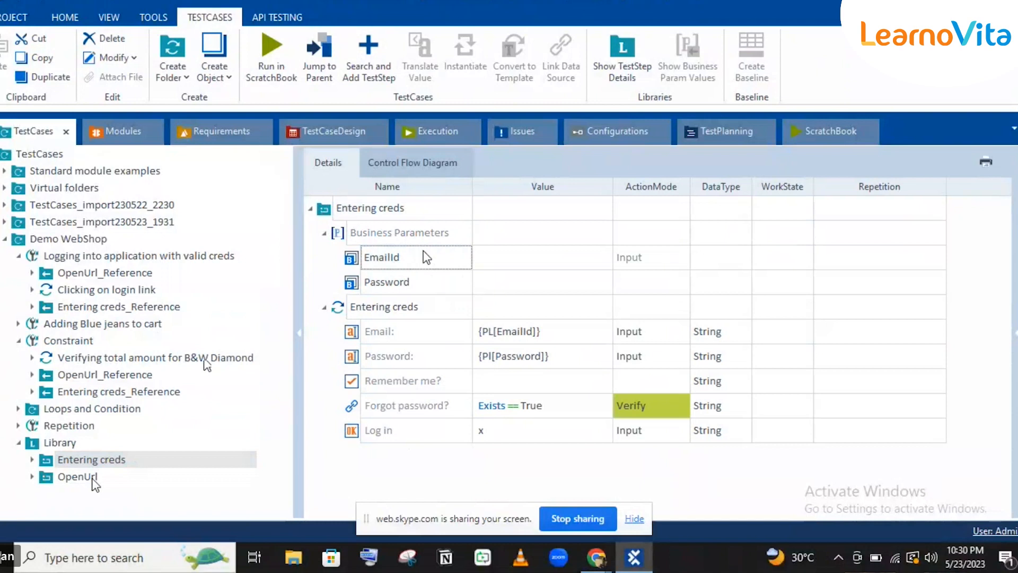
click(460, 288)
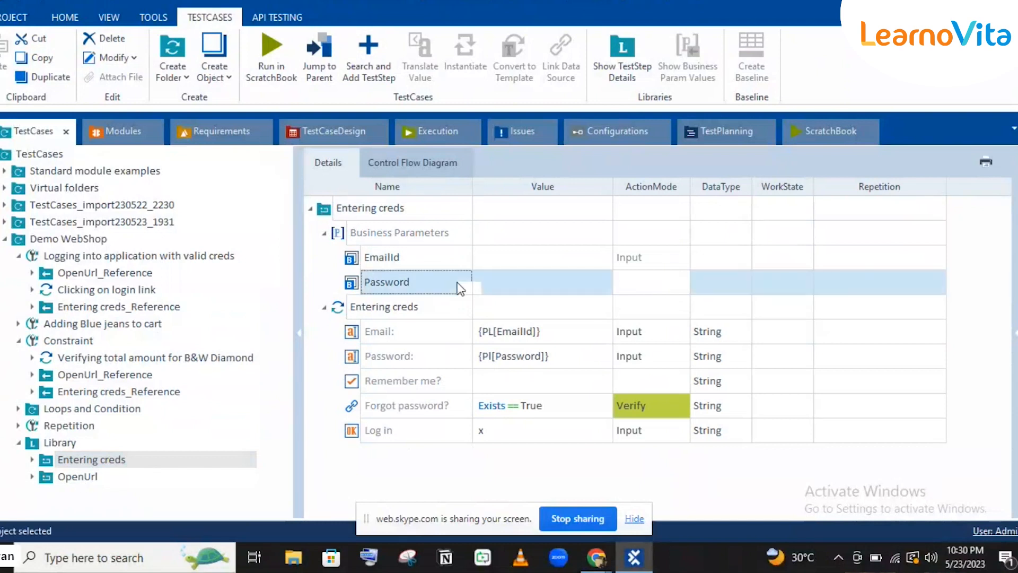
click(642, 294)
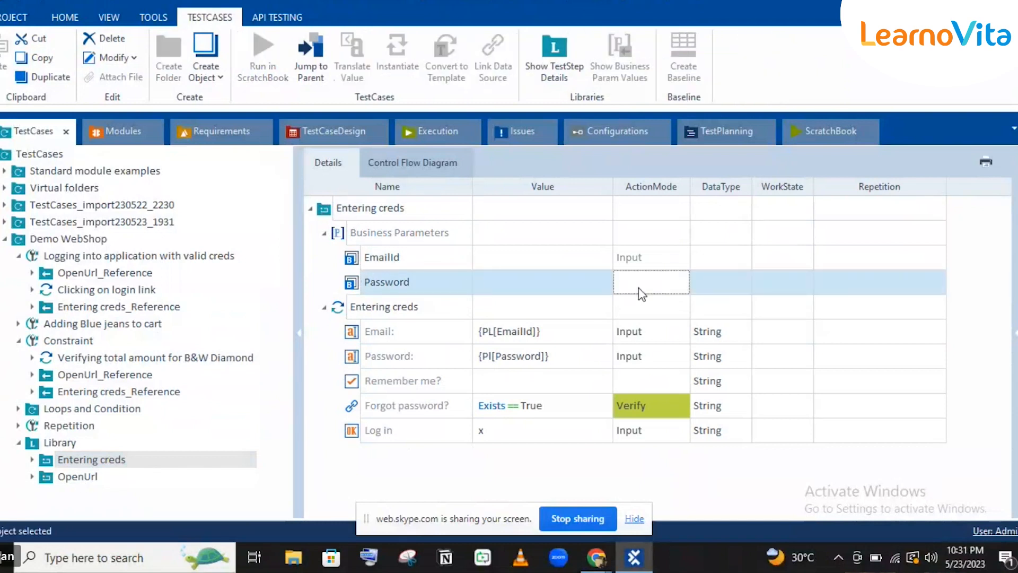
click(808, 265)
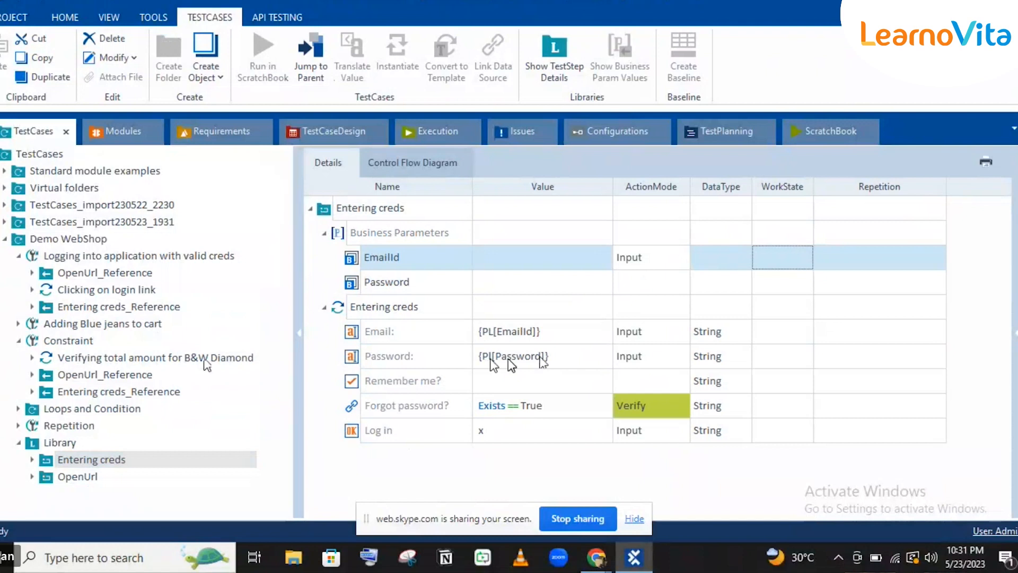
click(635, 286)
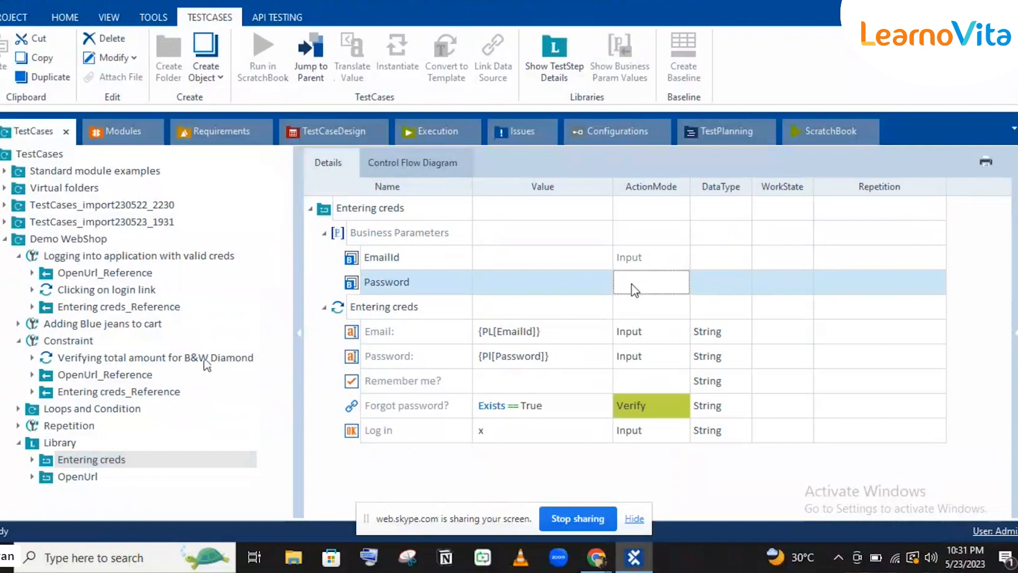
click(633, 284)
click(416, 256)
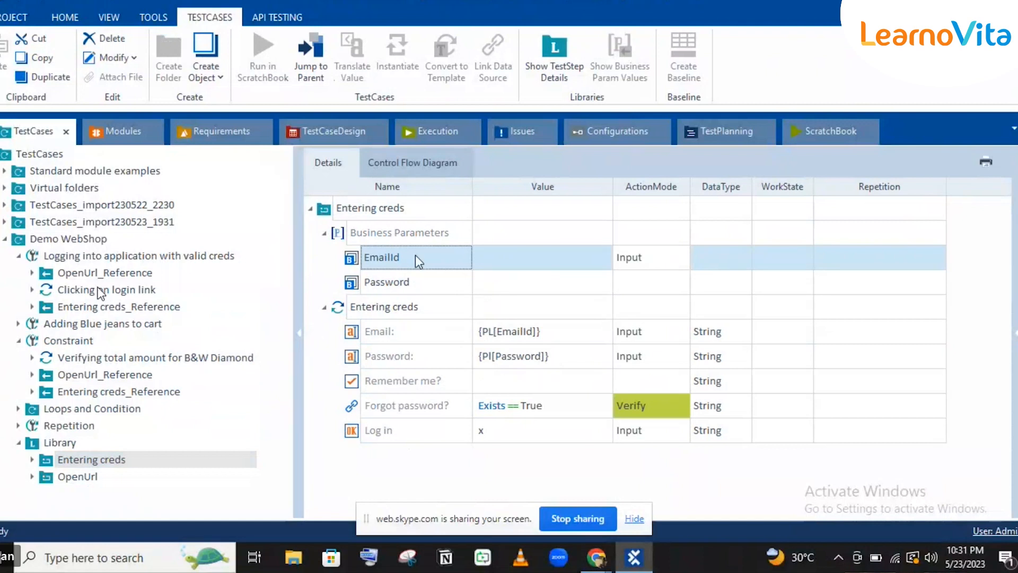
click(100, 307)
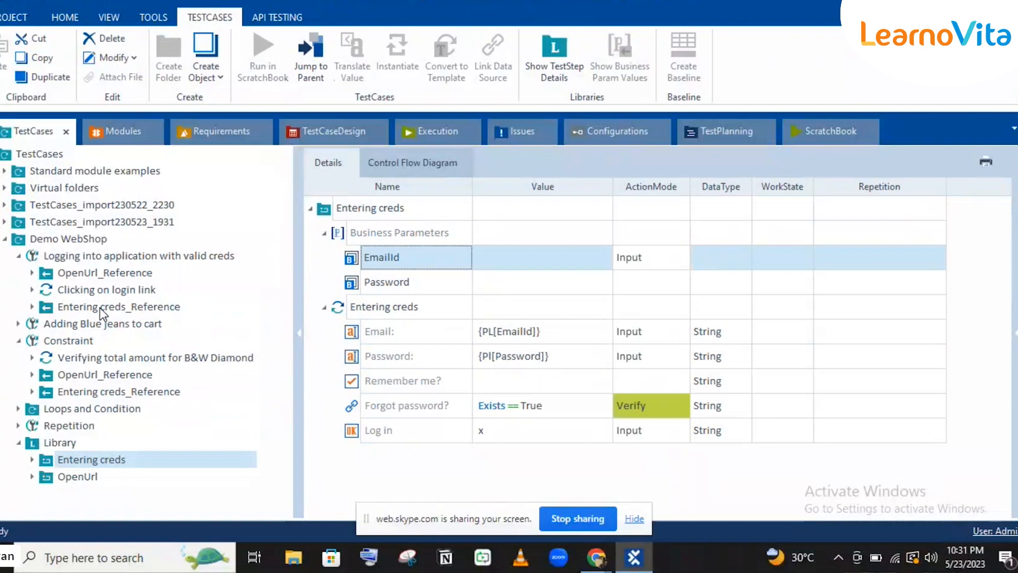
click(100, 308)
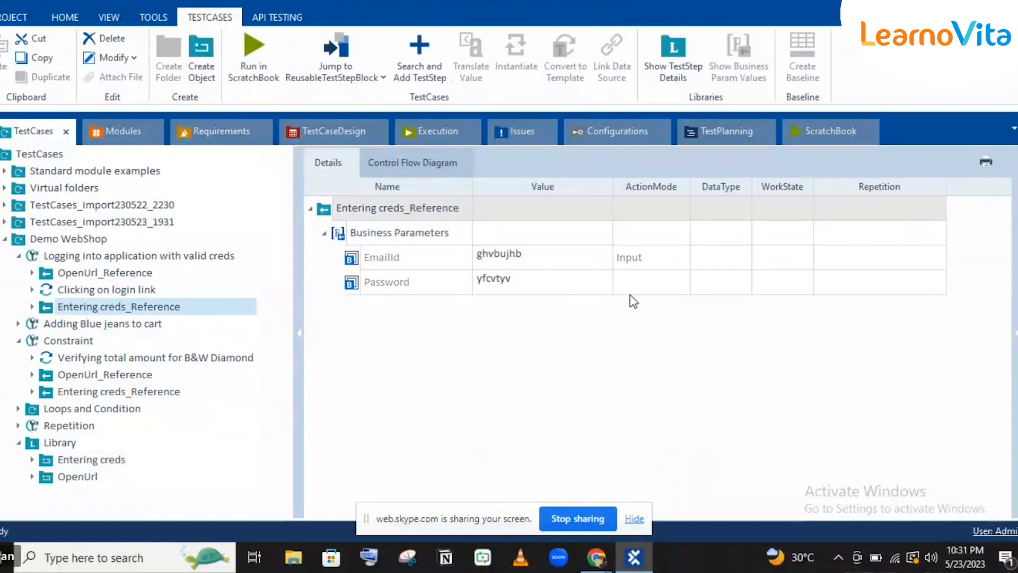
Leave the reference's Password ActionMode unchanged and return to the library's Entering creds block.
click(638, 278)
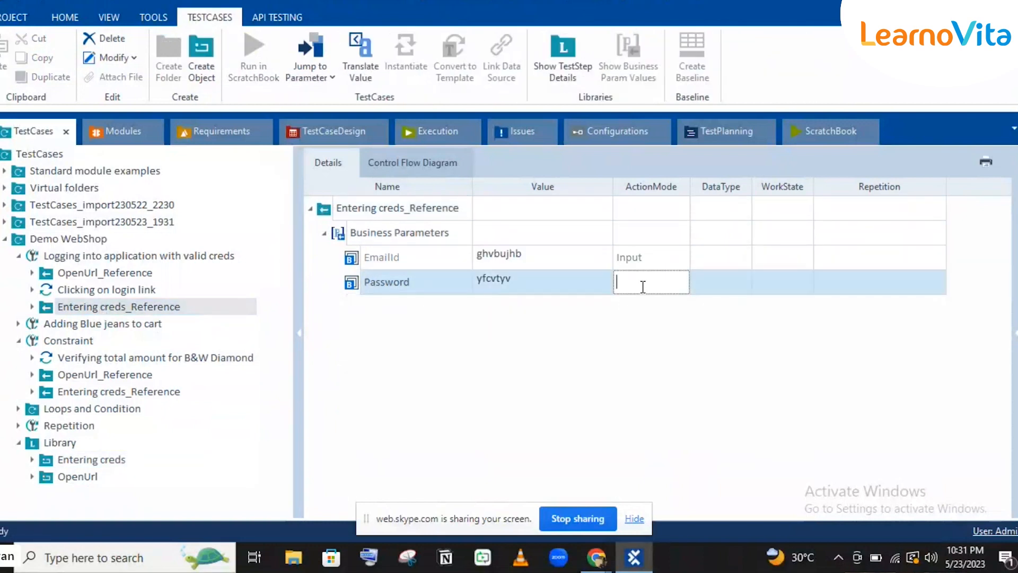
click(52, 467)
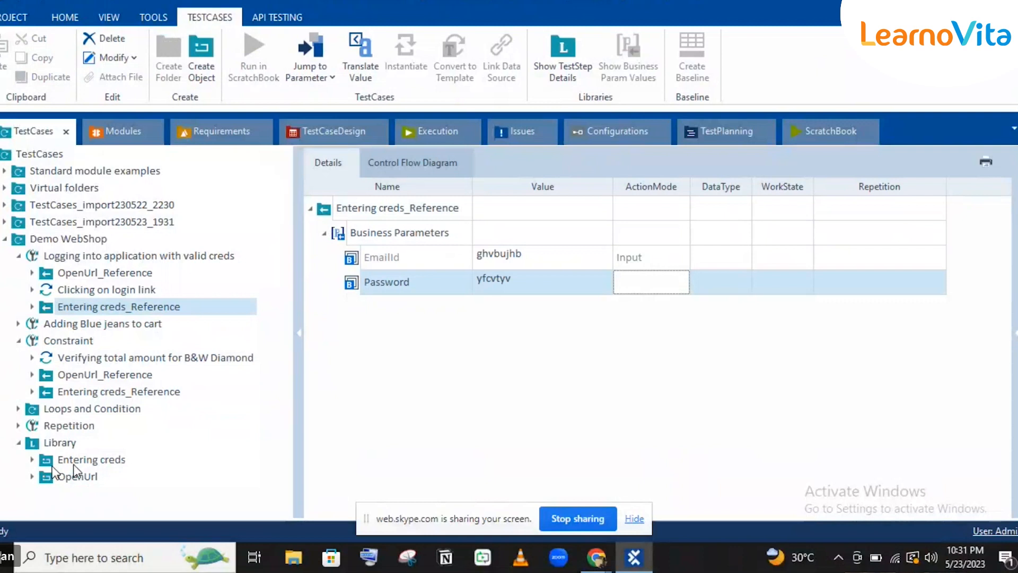
click(90, 464)
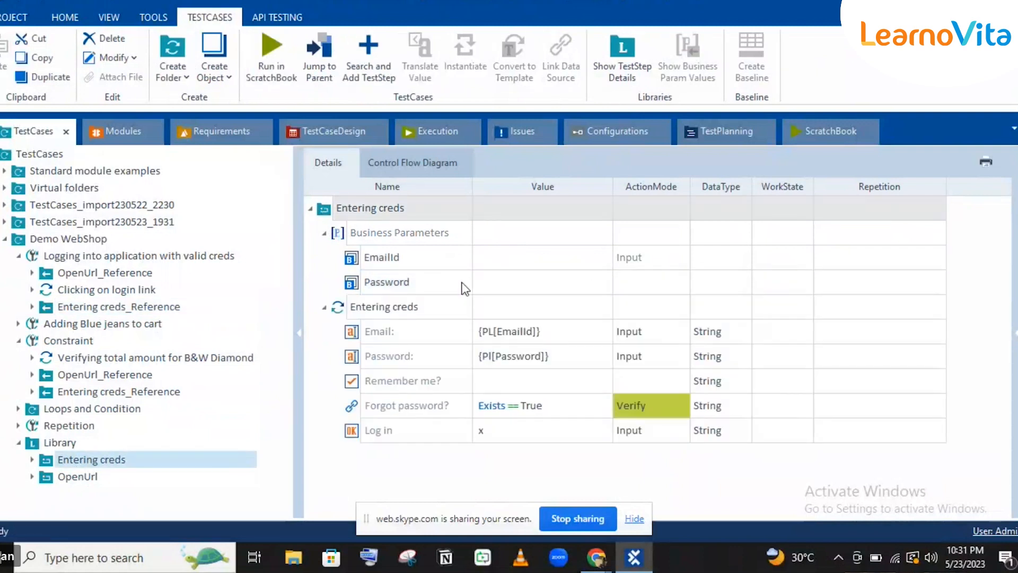
Commit a new name for the second business parameter and recheck the EmailId and Password rows.
click(425, 285)
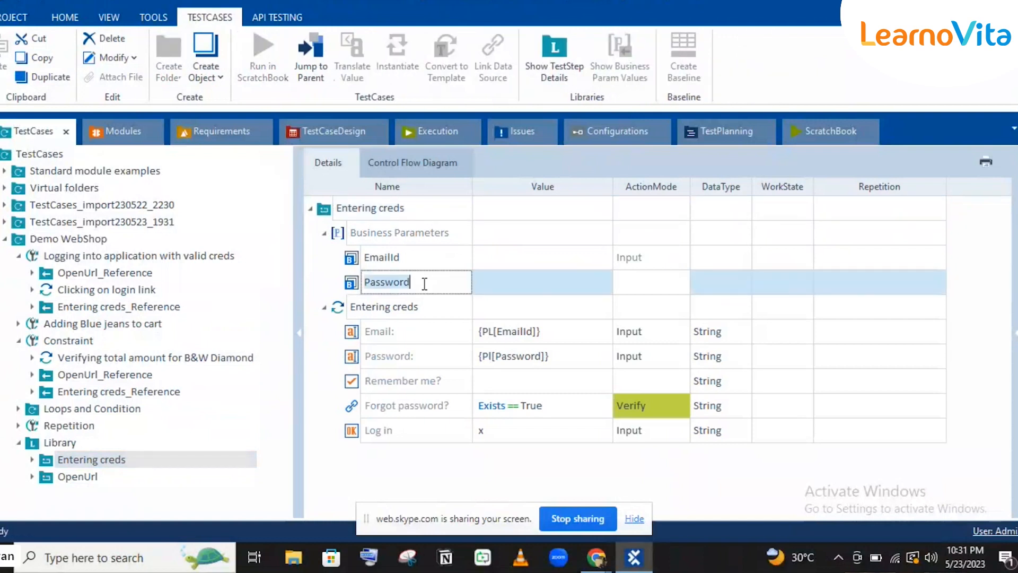
text(vyubjn)
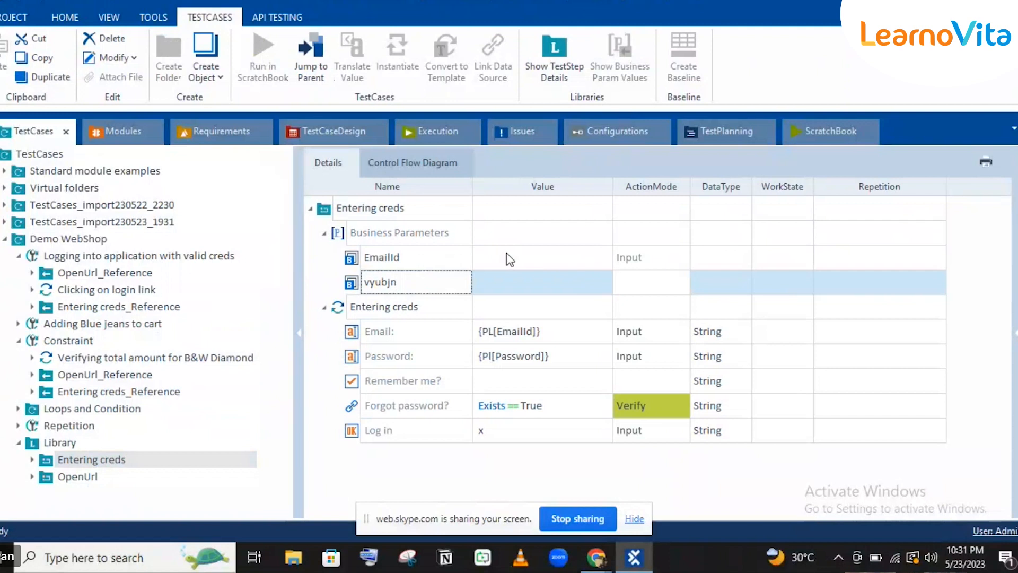
key(Return)
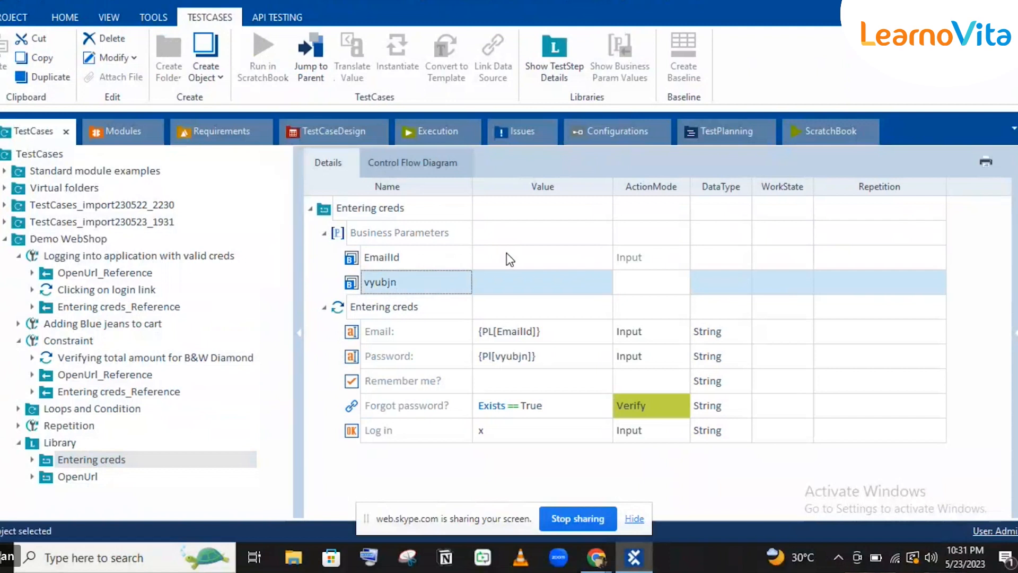
click(508, 254)
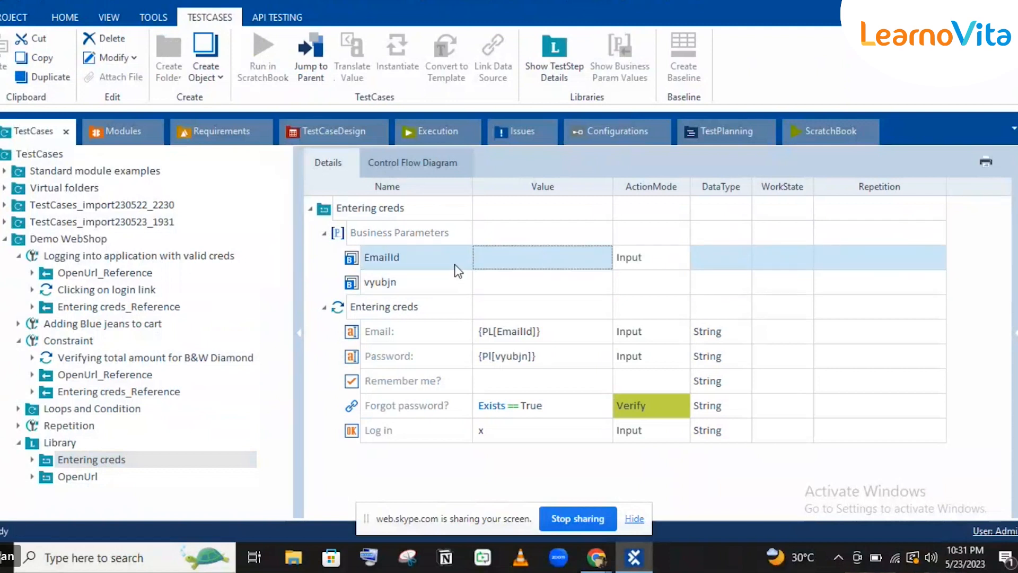
click(389, 288)
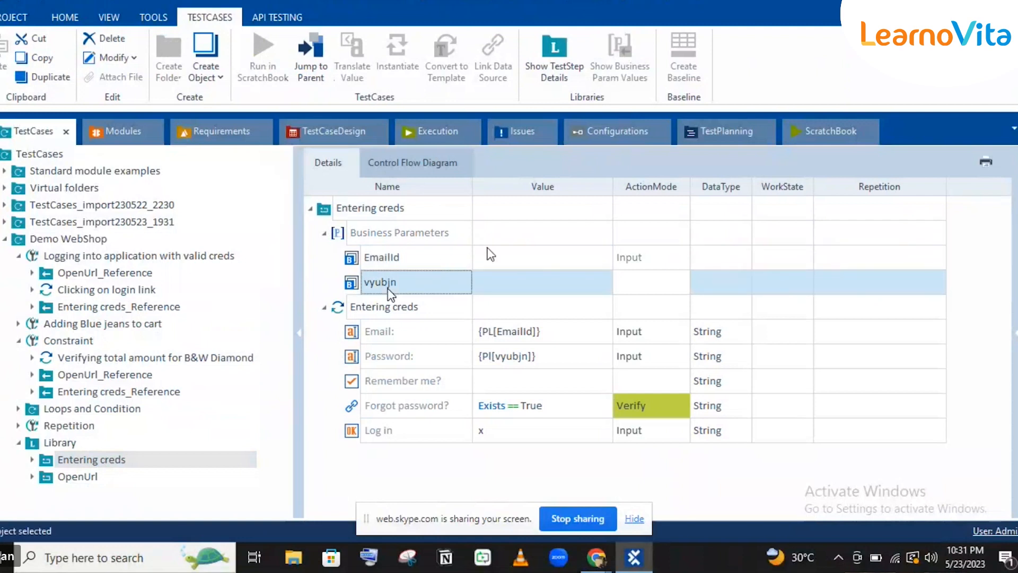
click(488, 248)
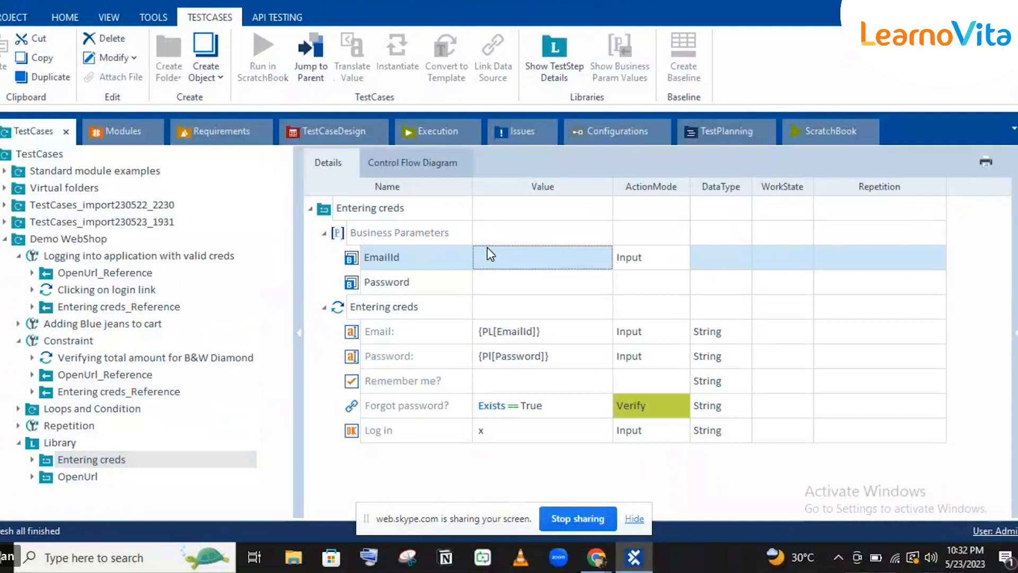
Add a business parameter named Parameter, link it to the Remember me? step, and save.
right_click(392, 231)
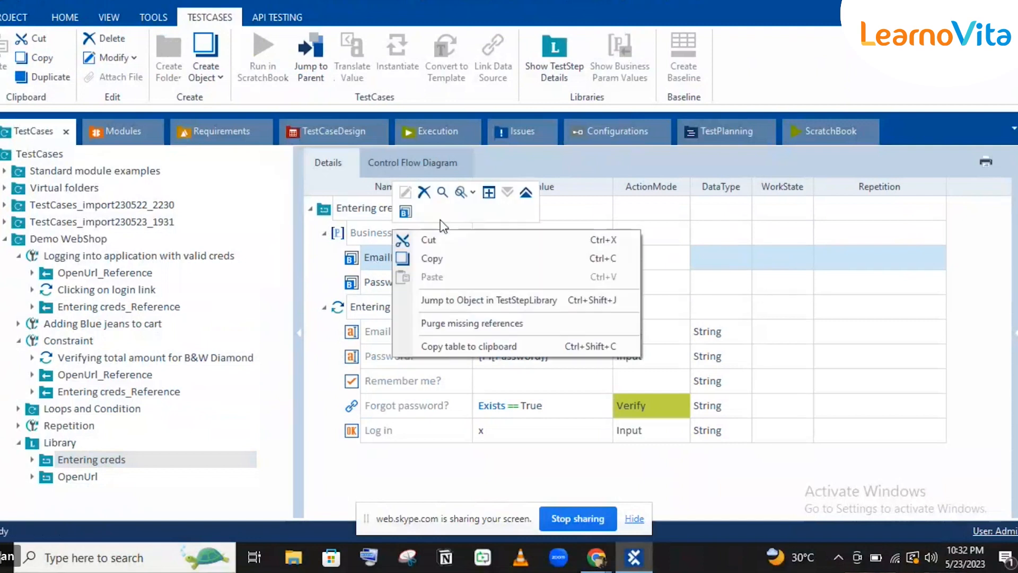
click(405, 212)
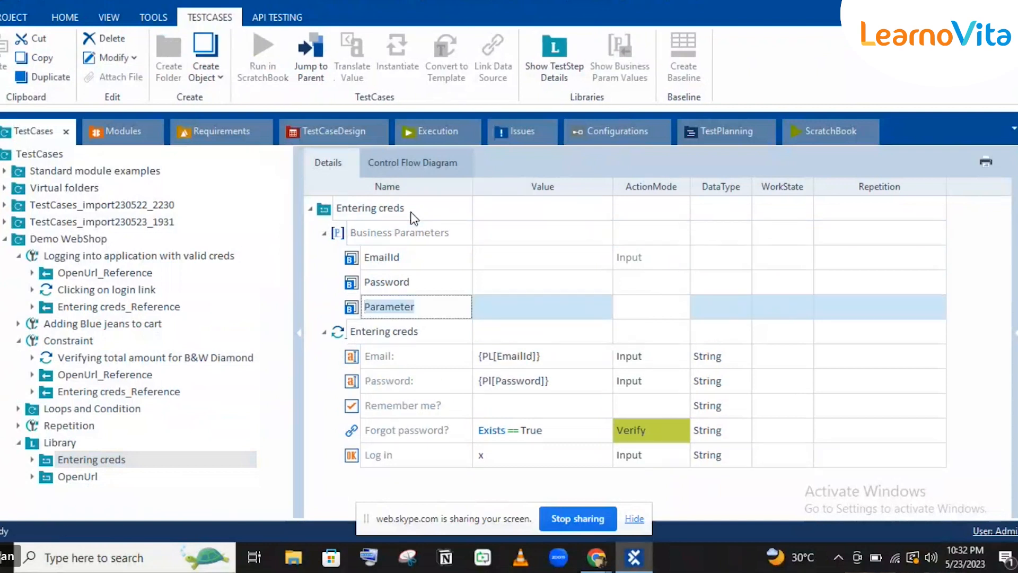
key(Return)
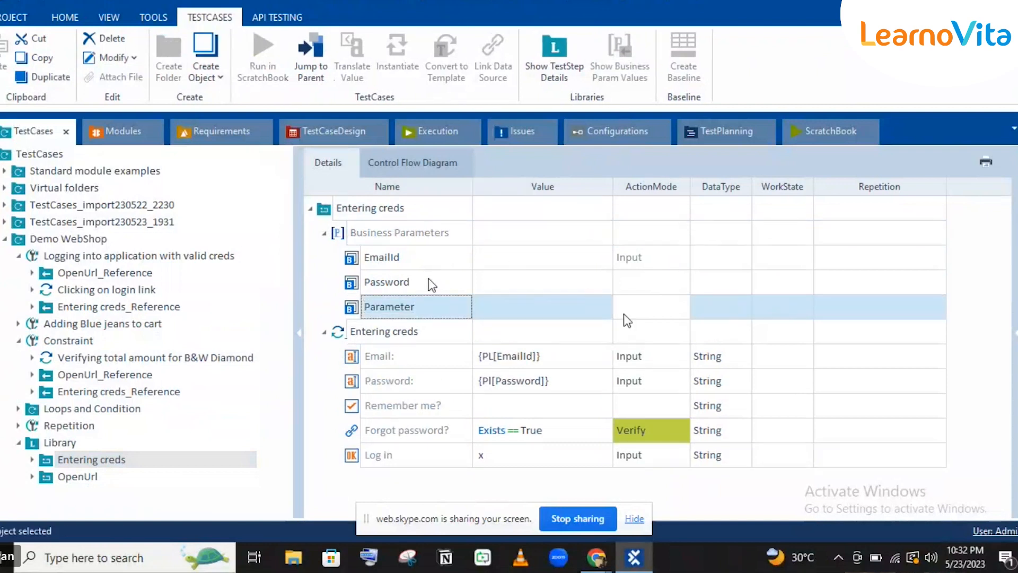
click(430, 281)
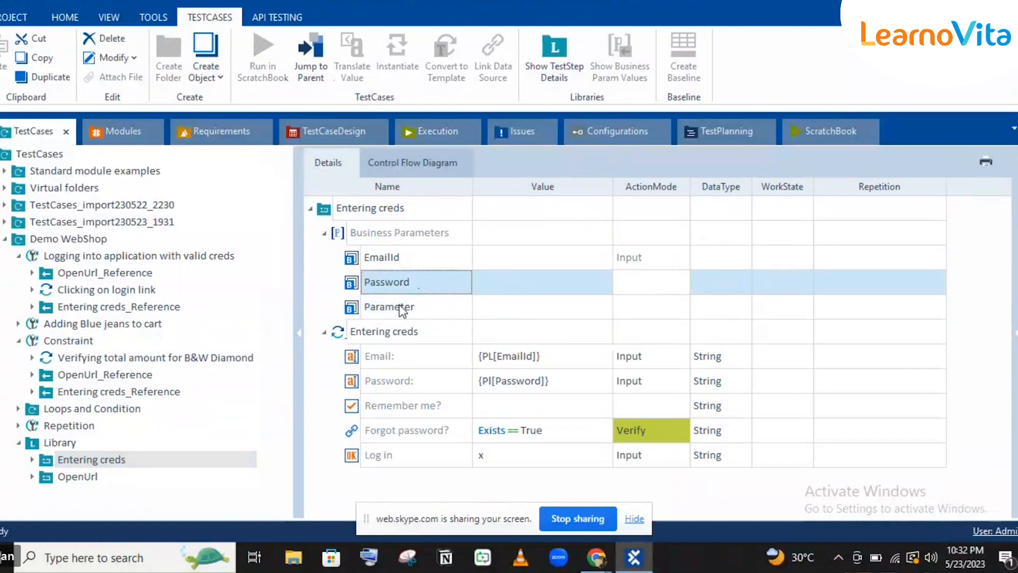
drag(393, 310, 498, 398)
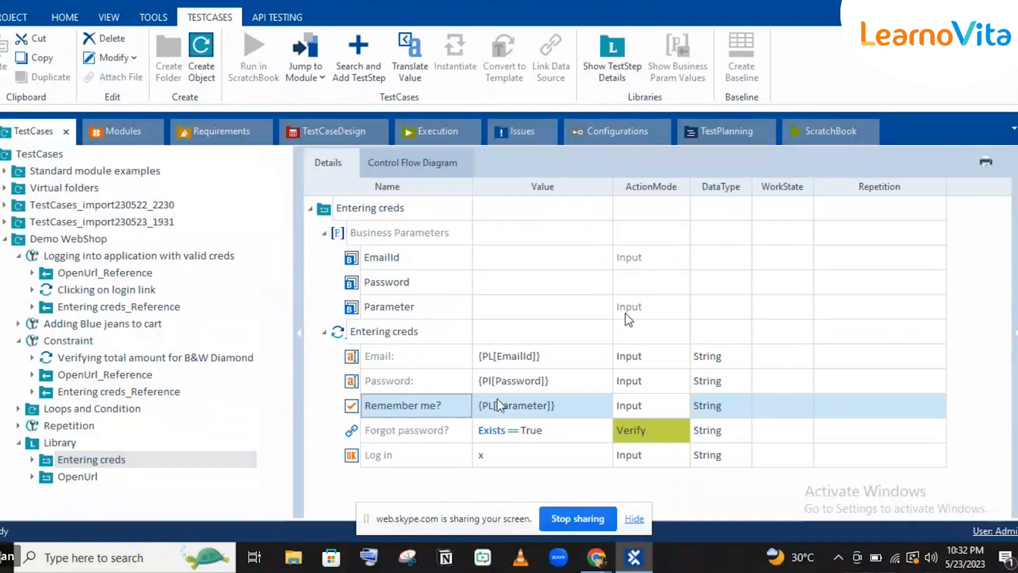
key(ctrl+s)
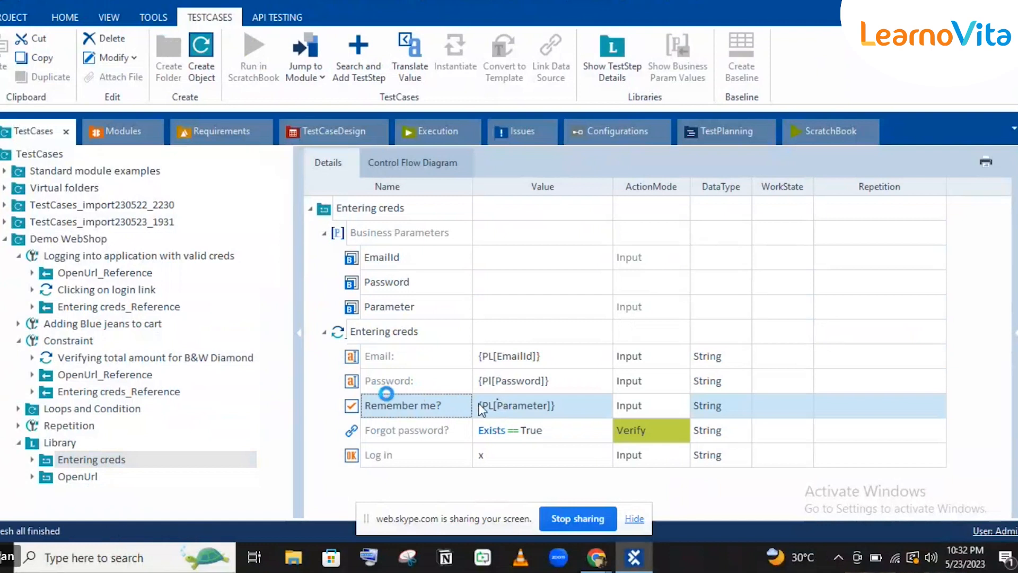
Clear the Remember me? value, re-enter {PL[Parameter]}, and reselect the Remember me? step.
click(496, 405)
key(Delete)
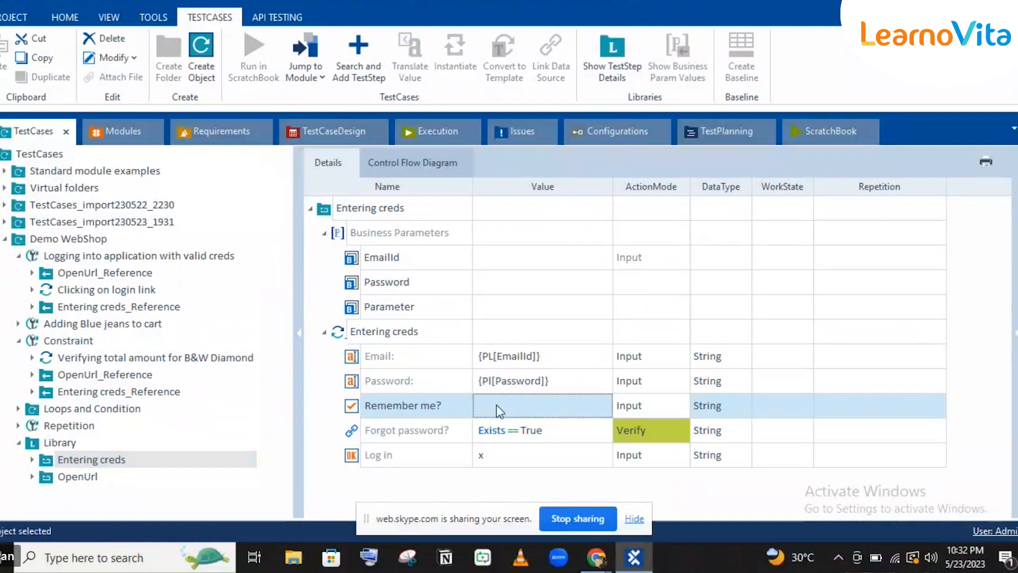
click(499, 405)
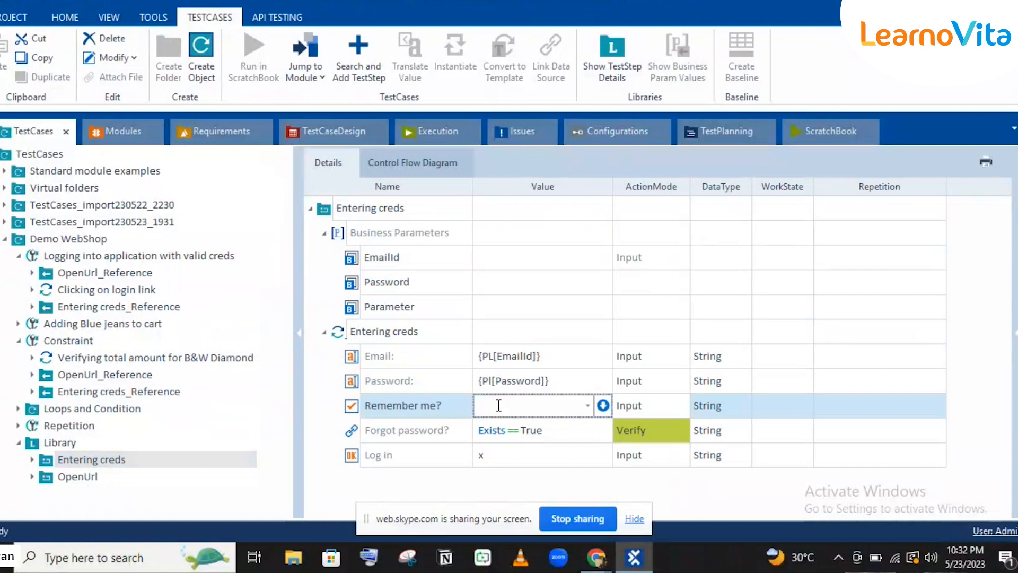
text({)
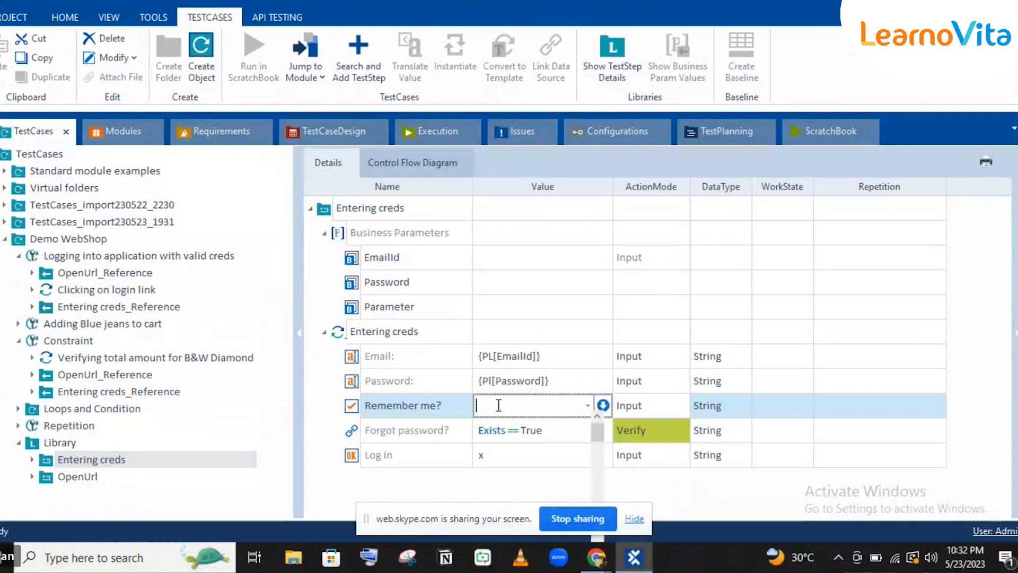
text(PL)
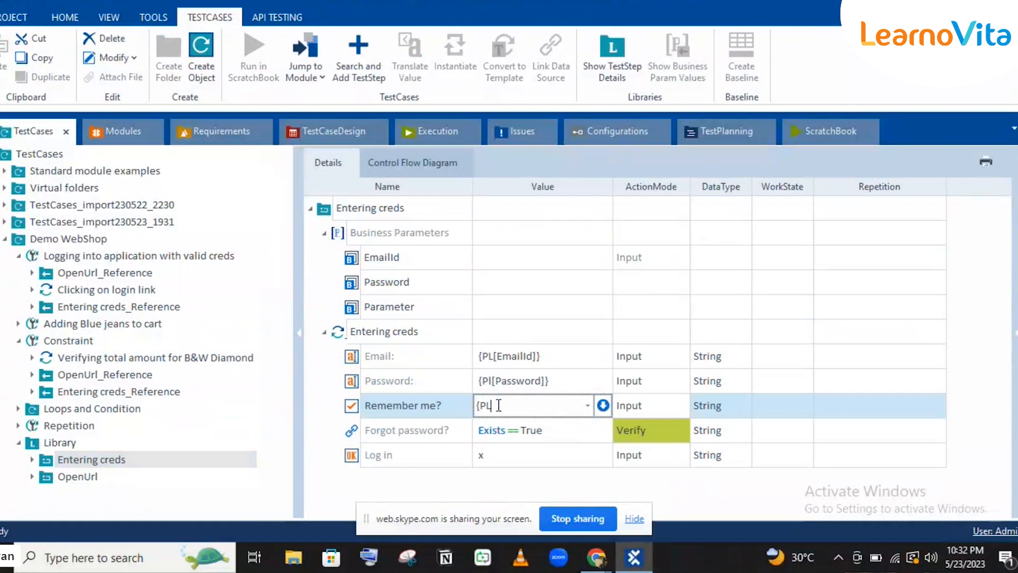
text([Par)
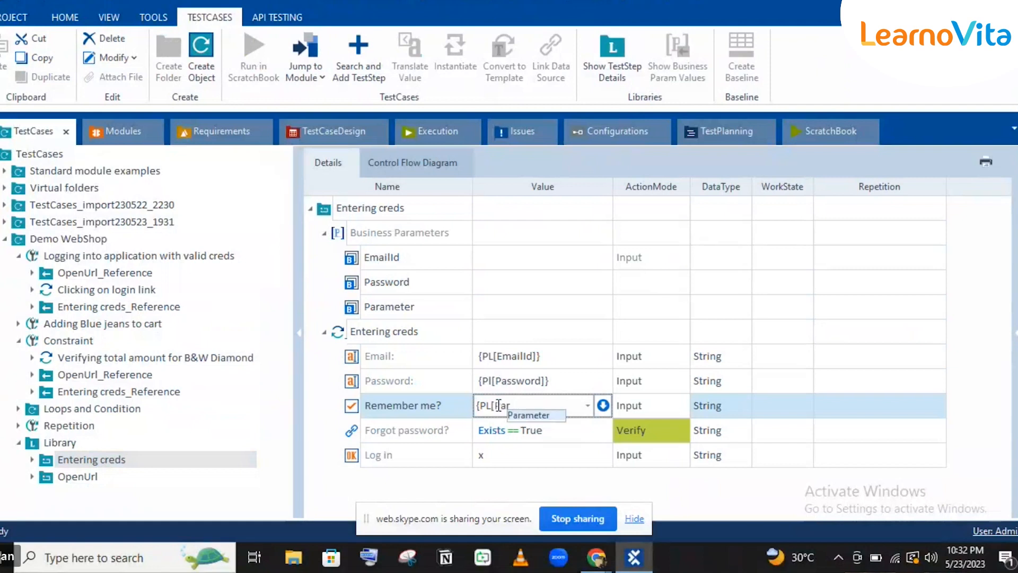
text(ameter]})
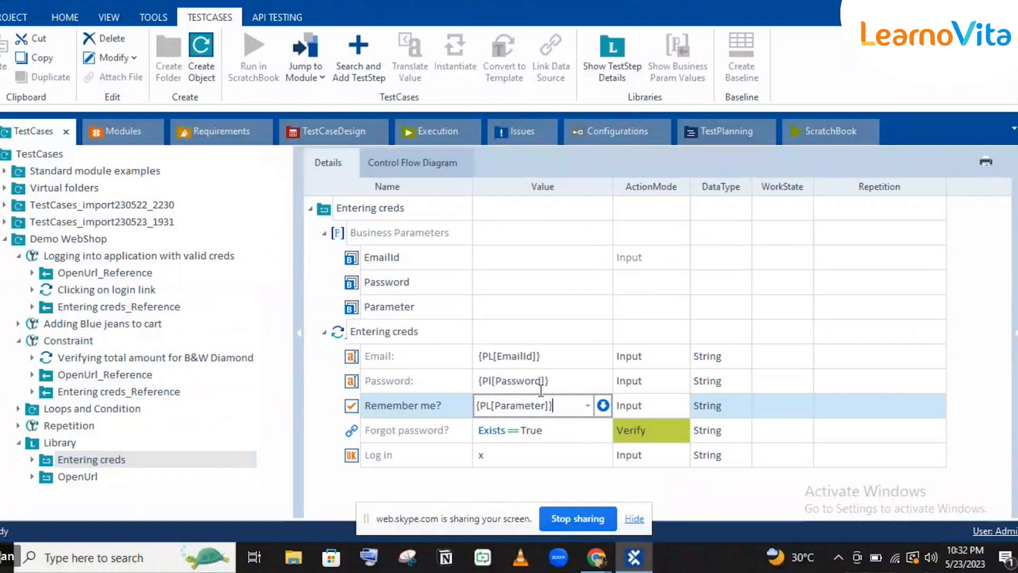
key(Return)
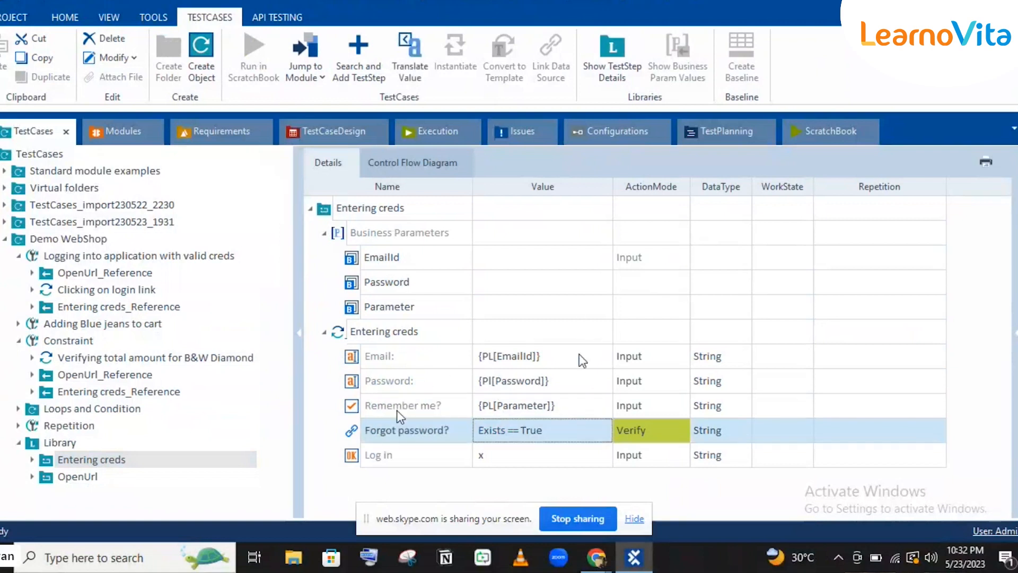
click(396, 409)
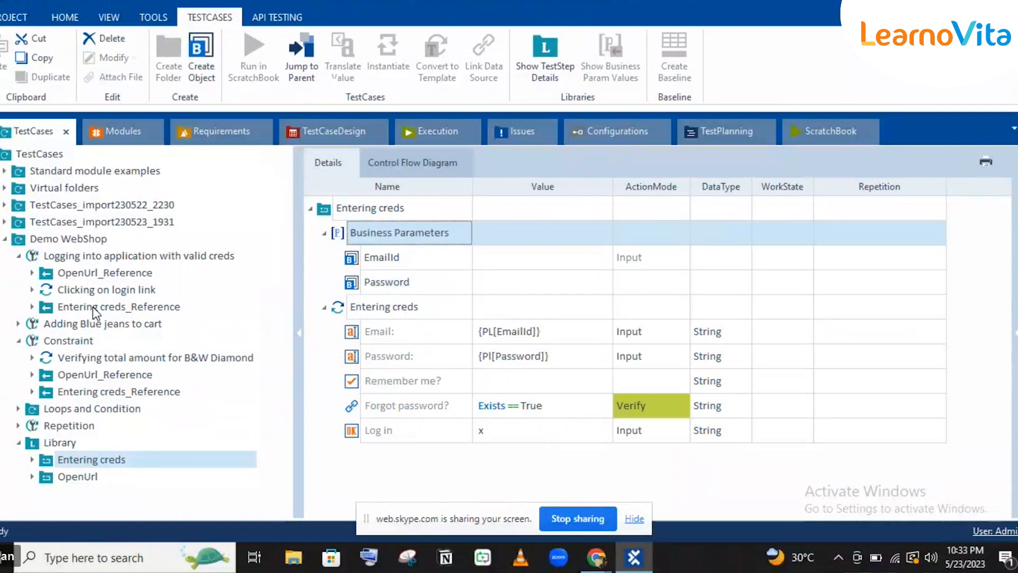
Review the reference's EmailId and Password values against the library block, then bring Chrome forward.
click(94, 307)
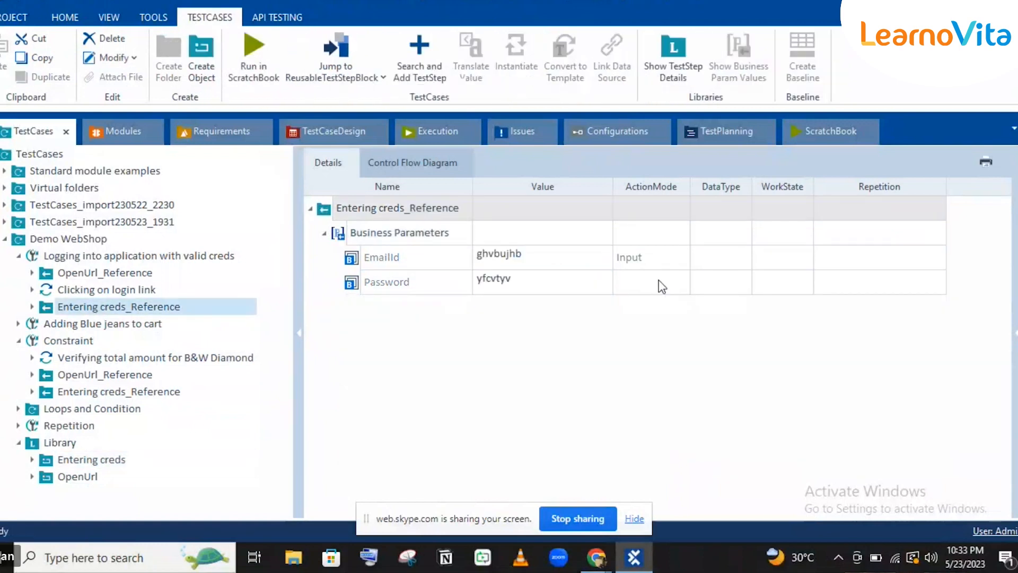
click(659, 281)
click(662, 287)
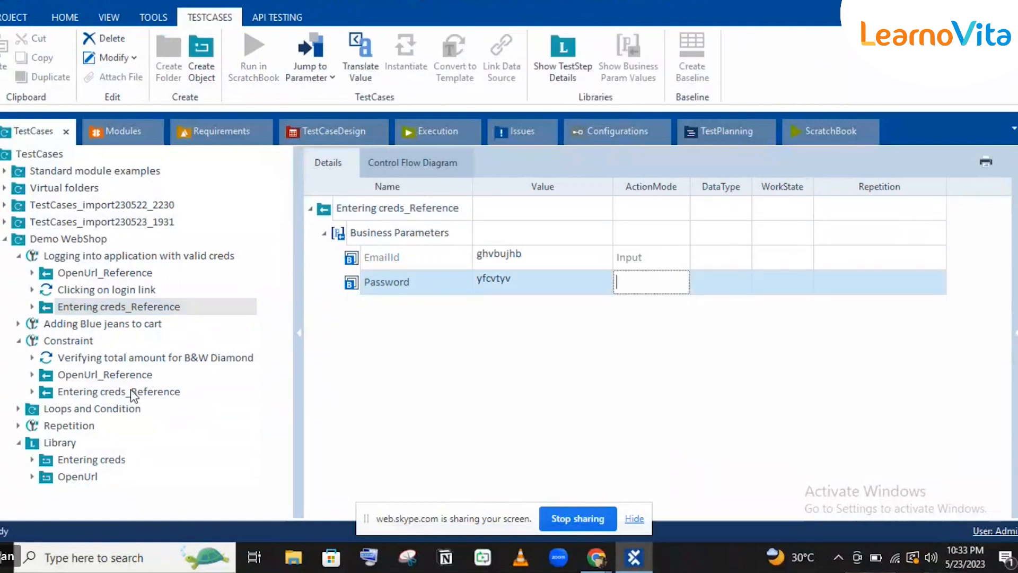
click(90, 464)
click(91, 464)
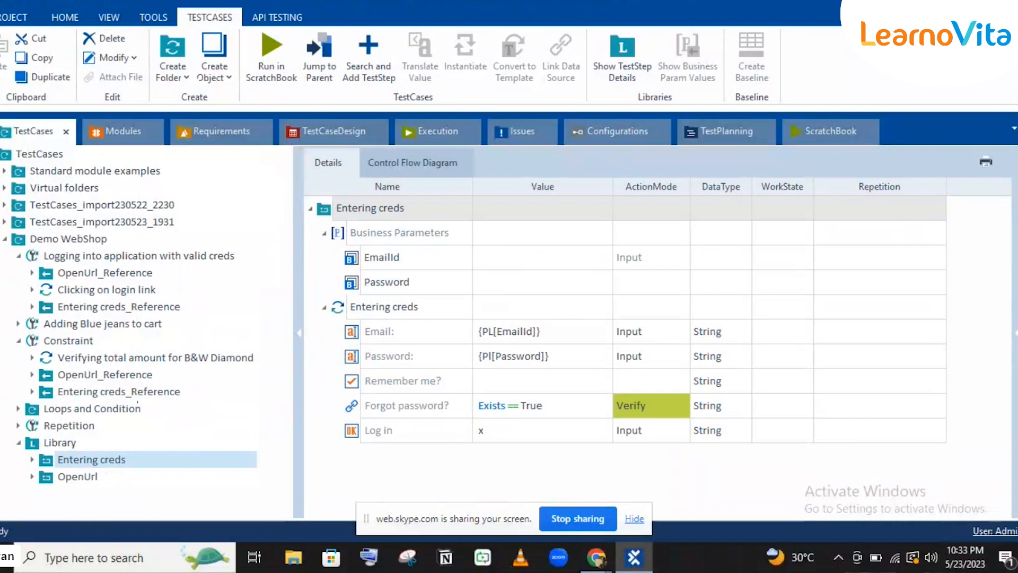
click(114, 307)
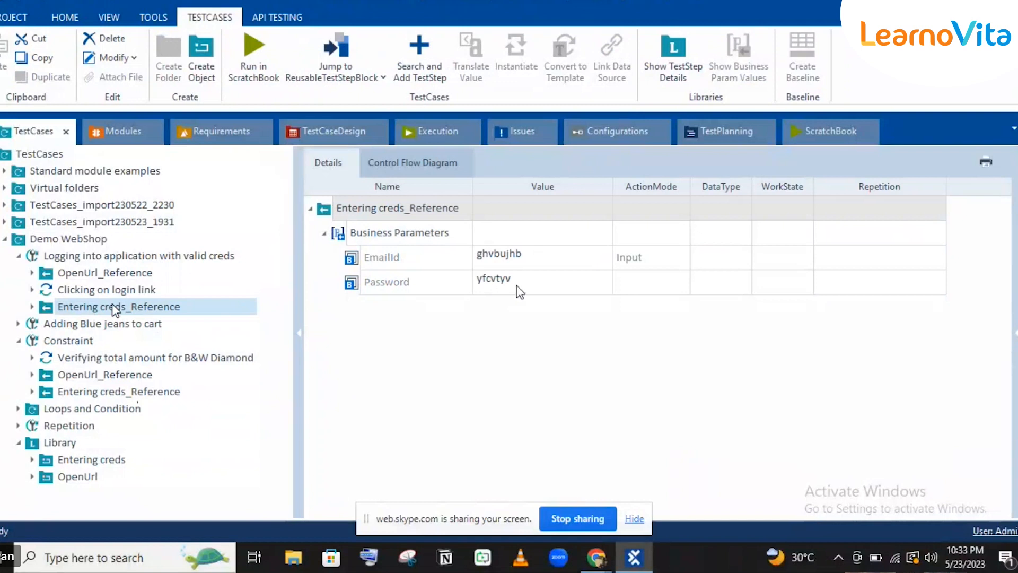
mouse_move(610, 558)
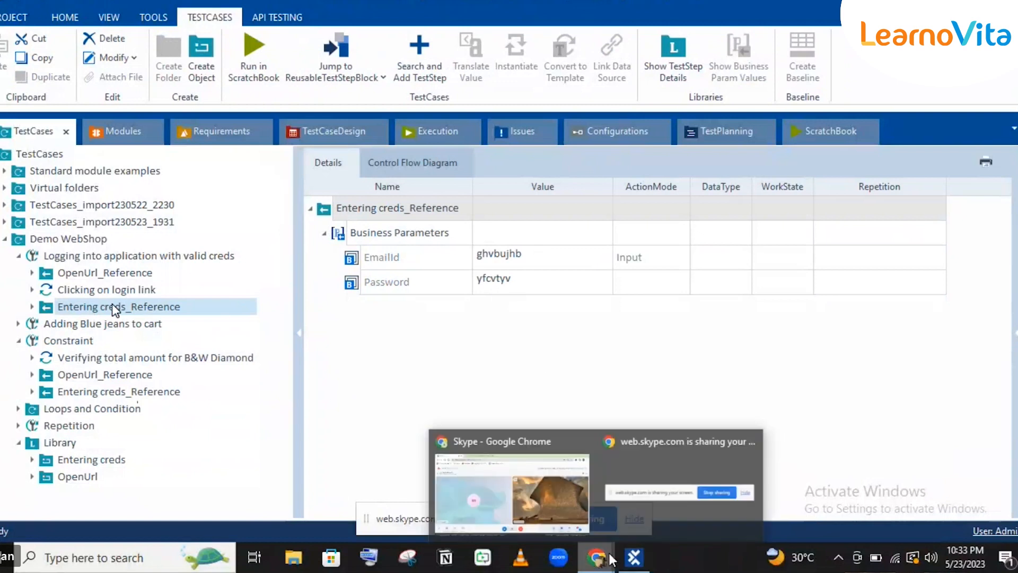
click(552, 501)
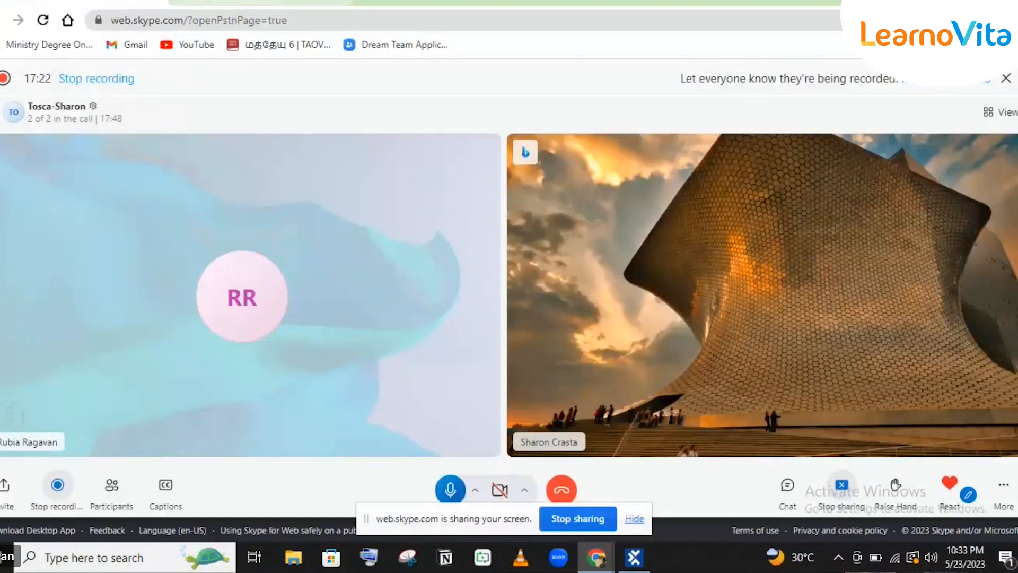
Open the Demo Web Shop login page in Chrome, then return to Tosca Commander.
click(260, 1)
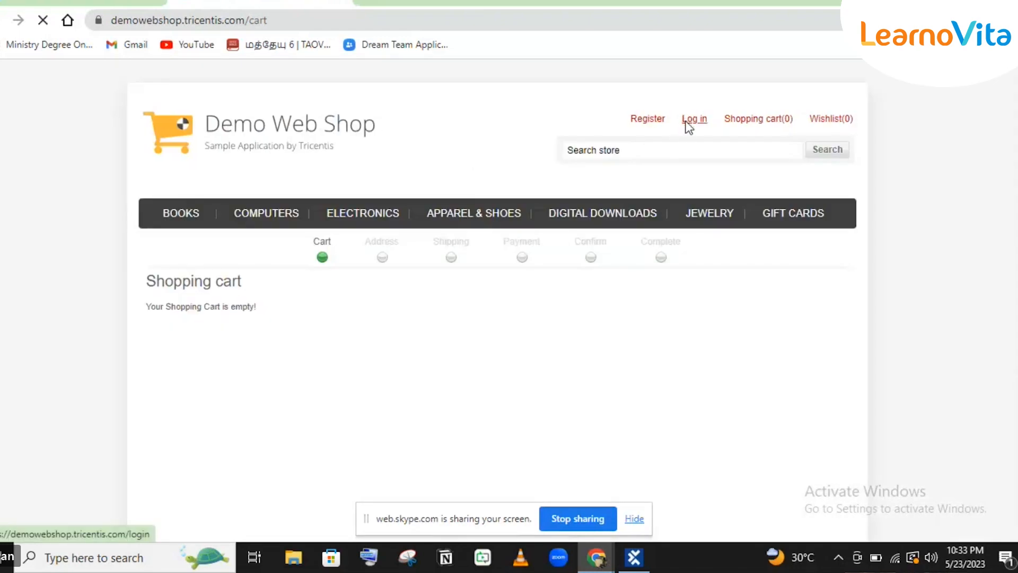
click(688, 127)
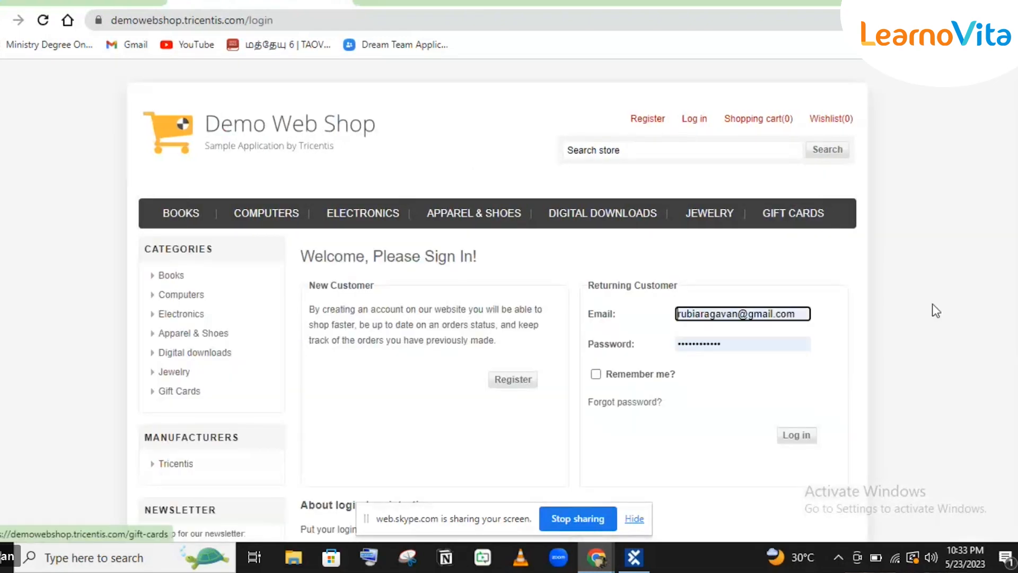
click(637, 561)
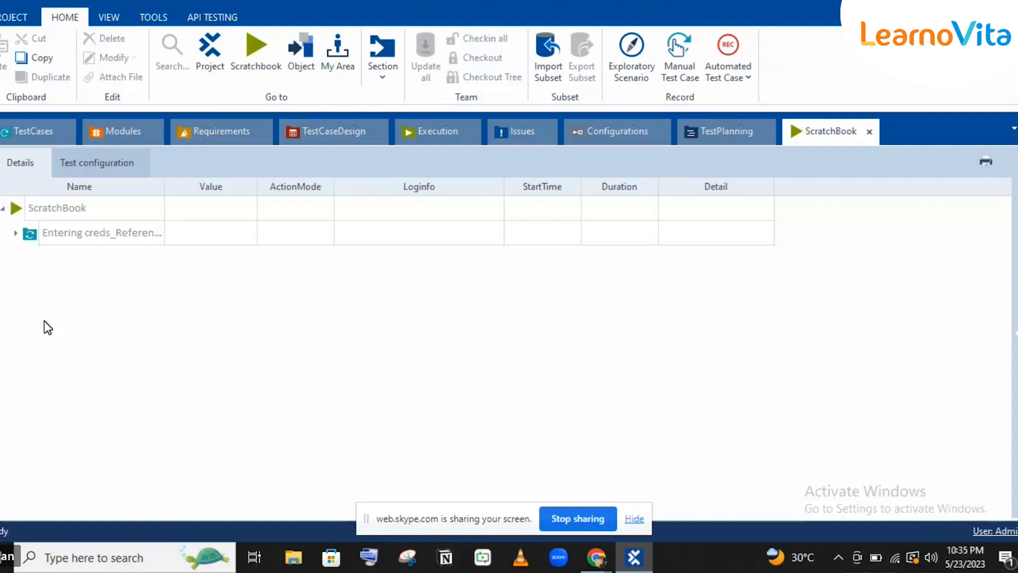
Expand the failed Entering creds run in ScratchBook and read its full error message.
click(15, 235)
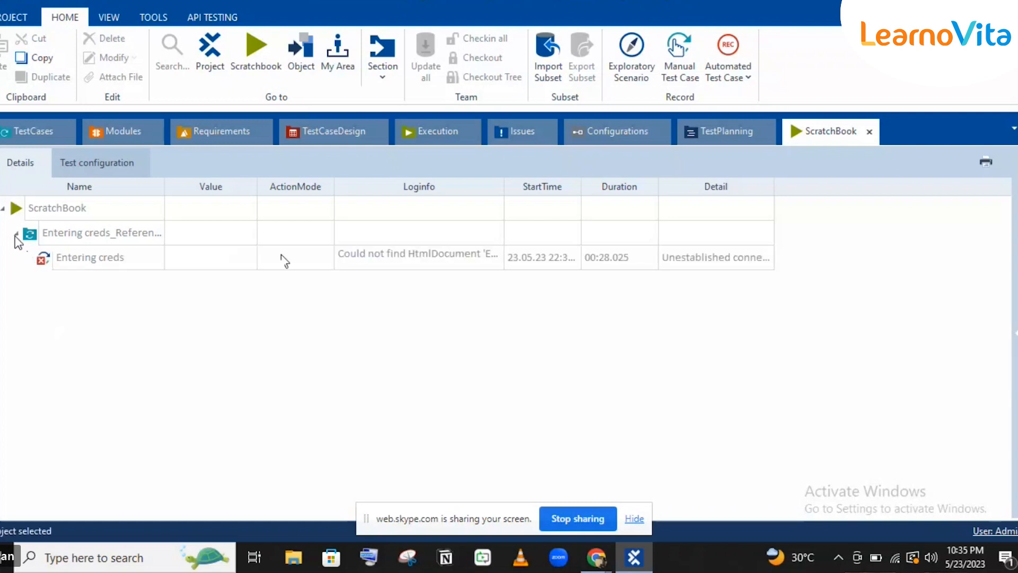
click(495, 267)
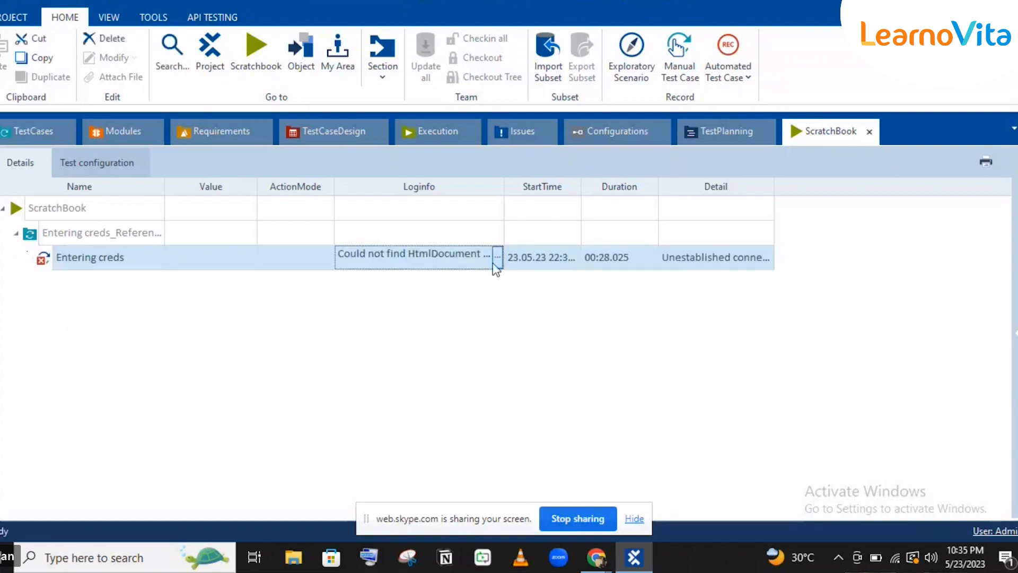
click(497, 260)
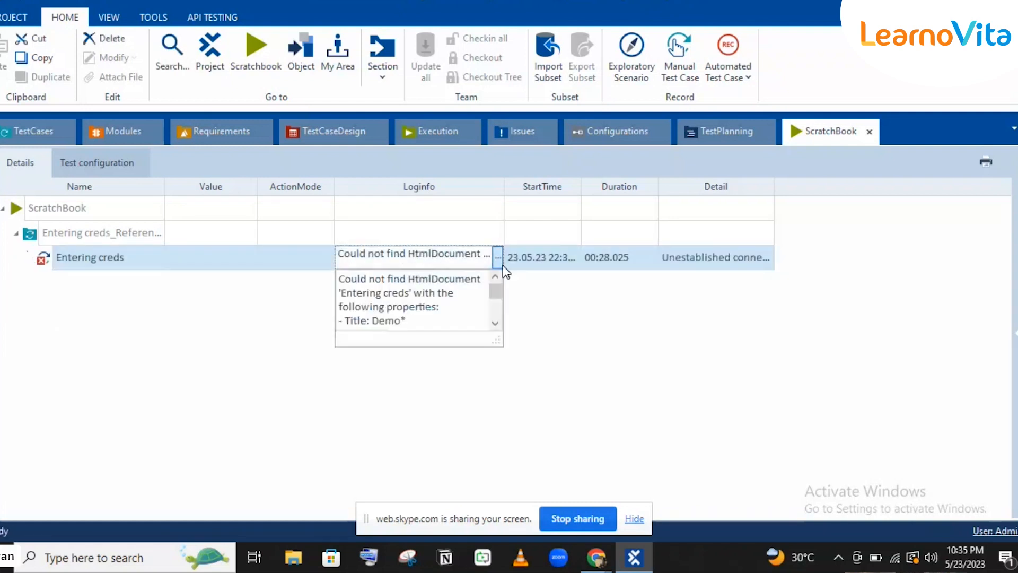
click(553, 322)
Glance at the Demo Web Shop browser window, then go to the TestCases view.
click(633, 560)
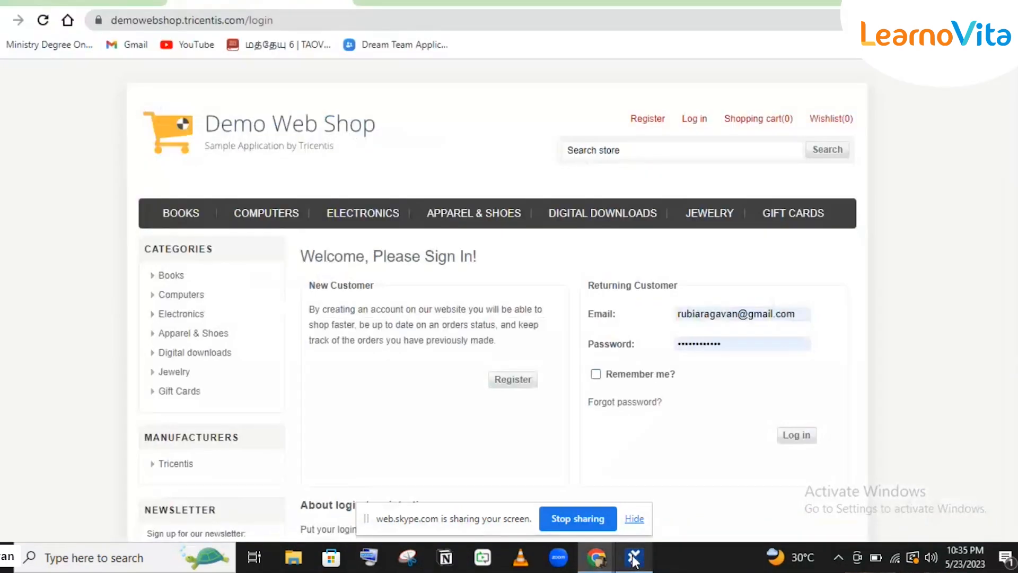
click(634, 559)
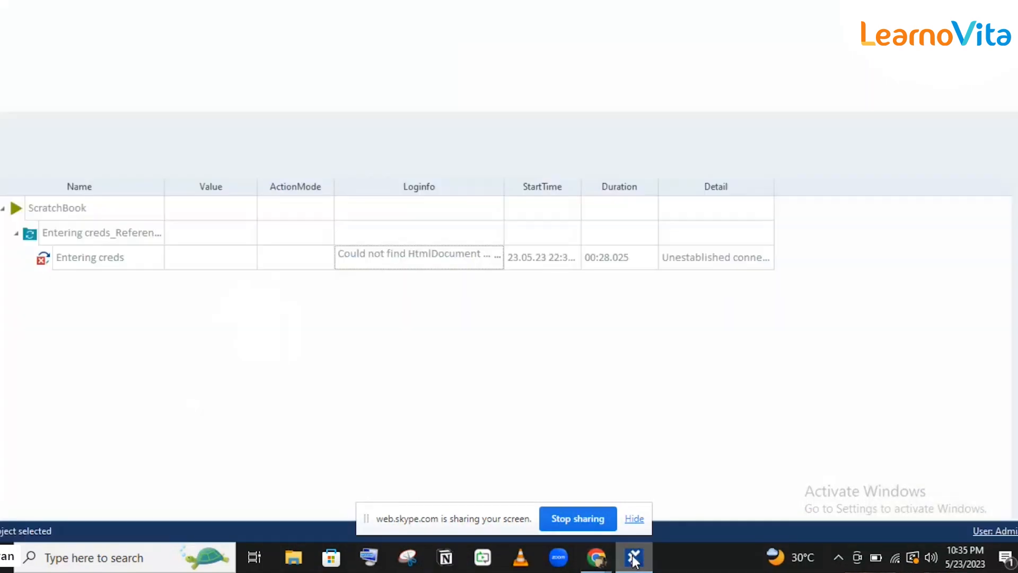
click(43, 132)
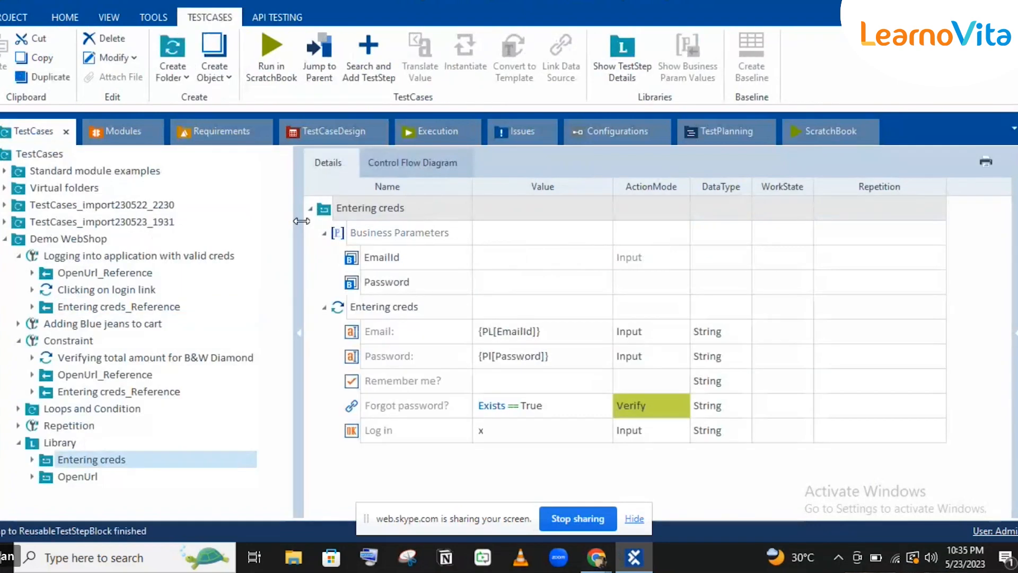
Jump from the Entering creds test step to its underlying Login Page module in Modules.
key(ctrl+j)
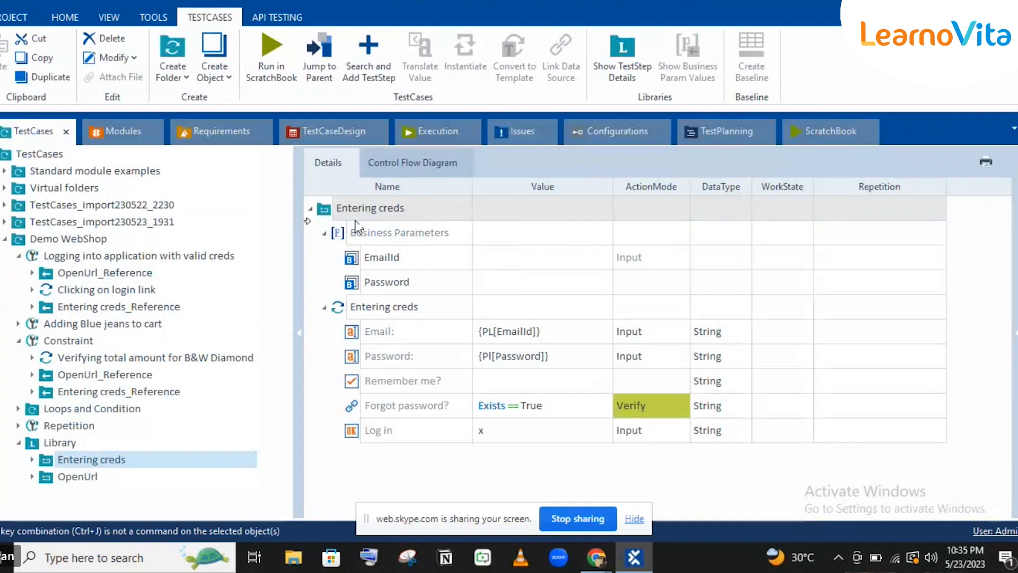
click(327, 212)
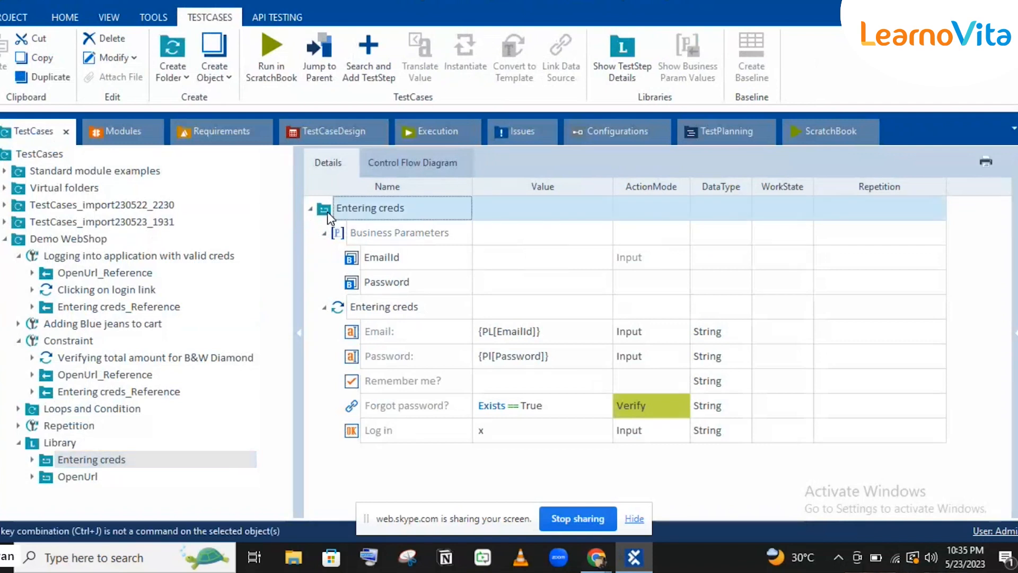
click(364, 307)
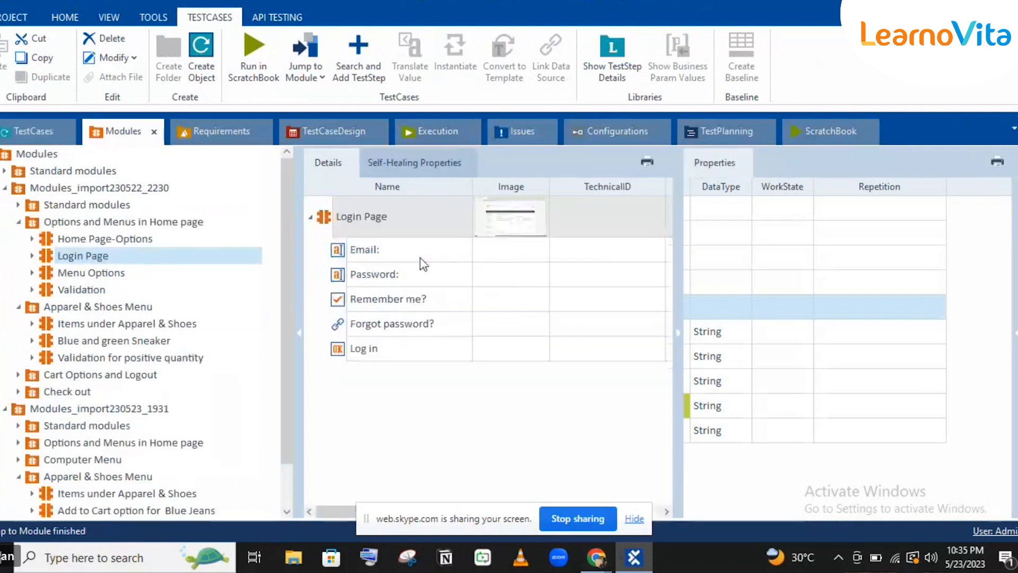
Confirm the Login Page module's Title property is Demo*, then return to ScratchBook.
scroll(940, 480, down, 3)
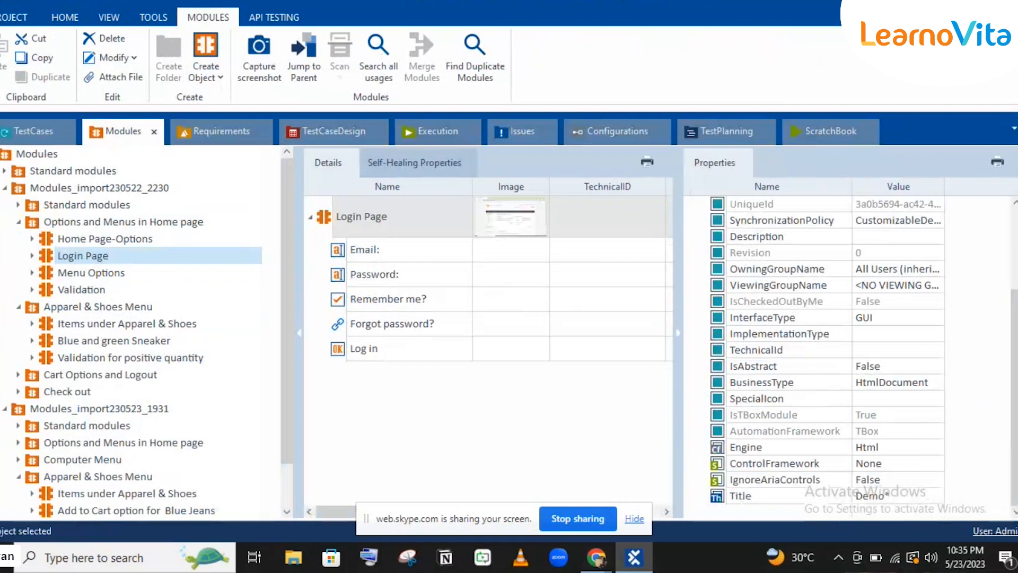
click(937, 496)
click(938, 496)
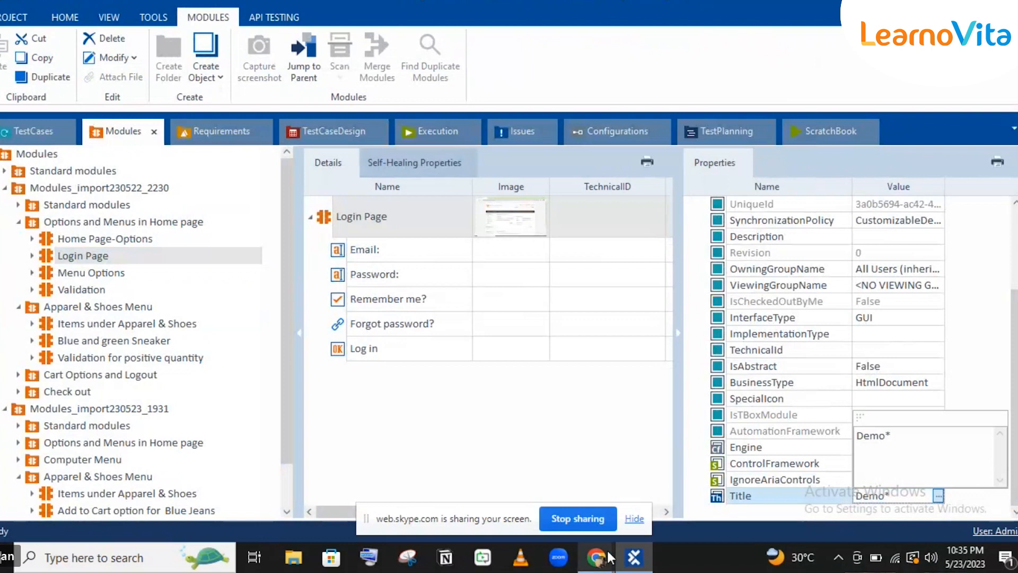
mouse_move(608, 557)
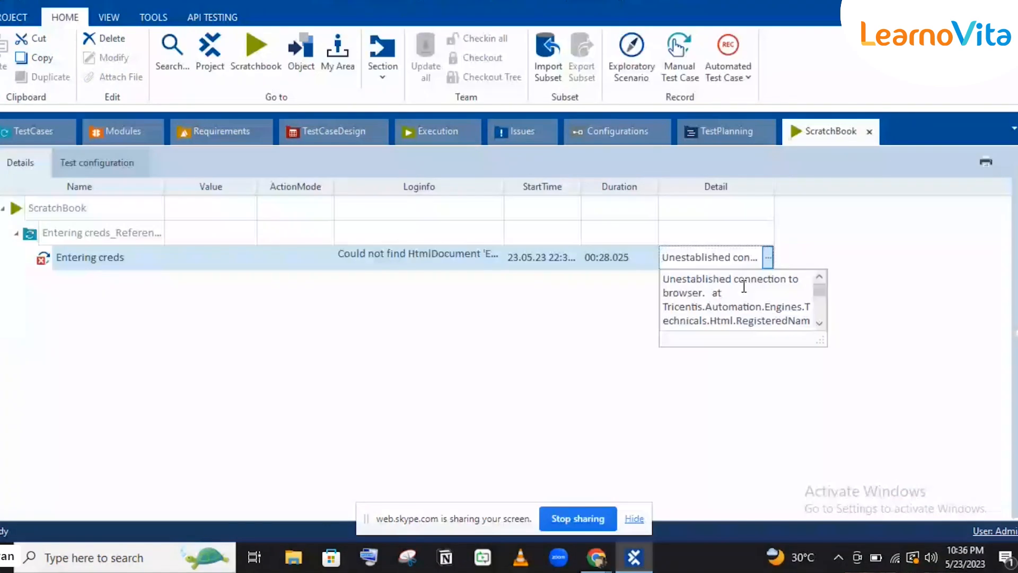
Rerun Entering creds_Reference in ScratchBook from the TestCases view.
click(549, 308)
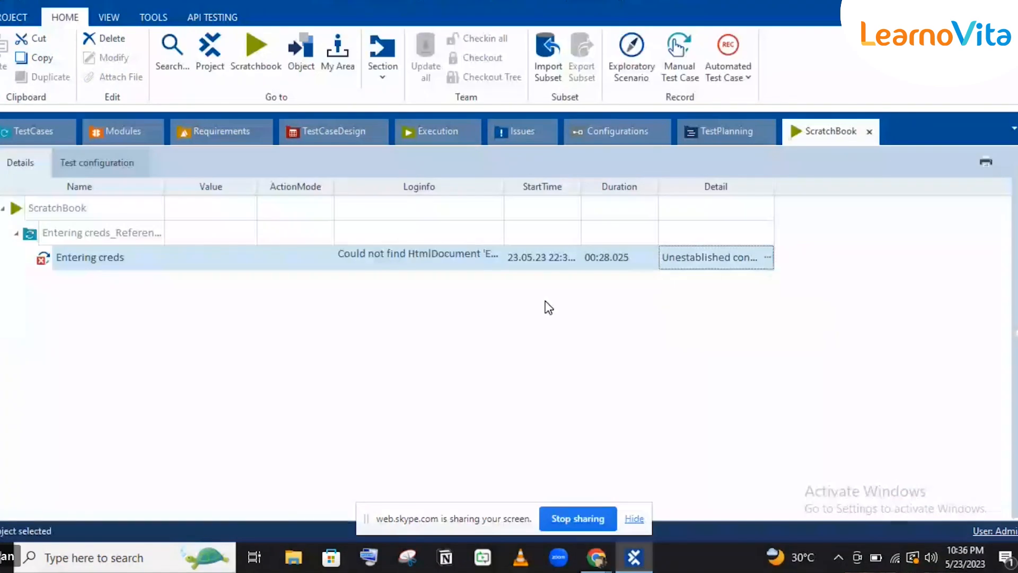
click(46, 133)
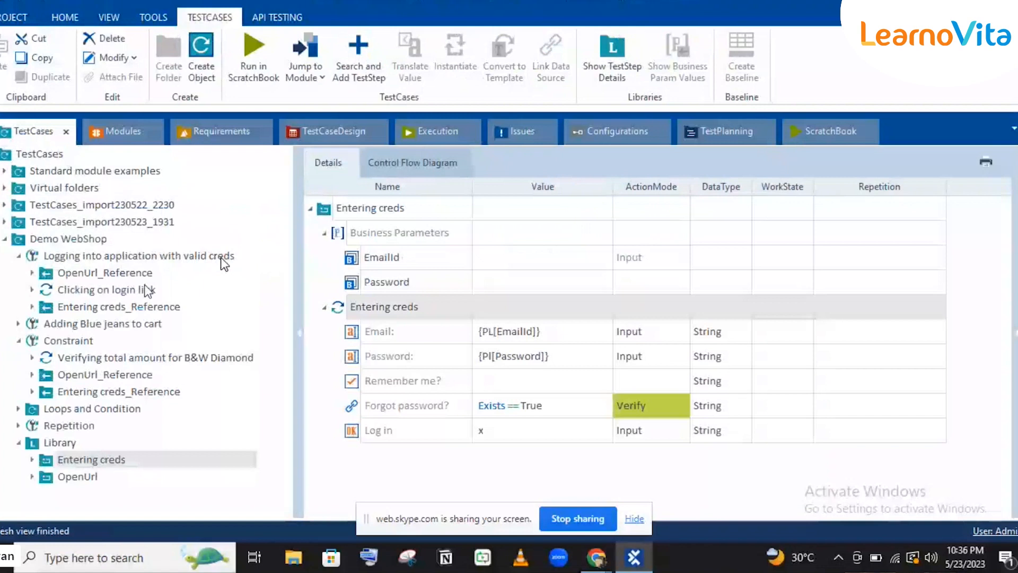
click(87, 307)
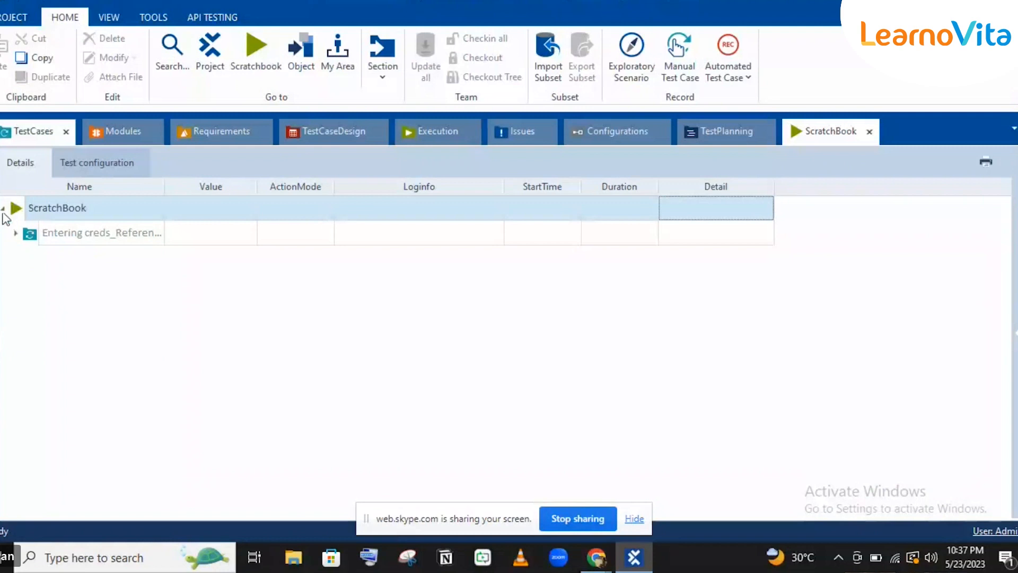
Read the rerun's full error: 'Could not find HtmlDocument' and an unestablished connection.
click(483, 261)
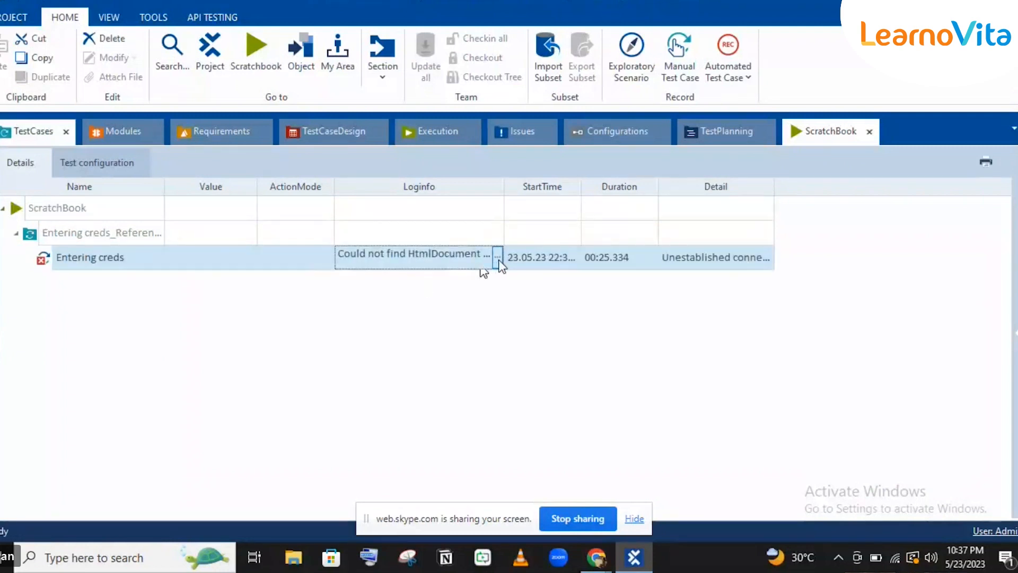
click(498, 257)
drag(501, 297, 502, 316)
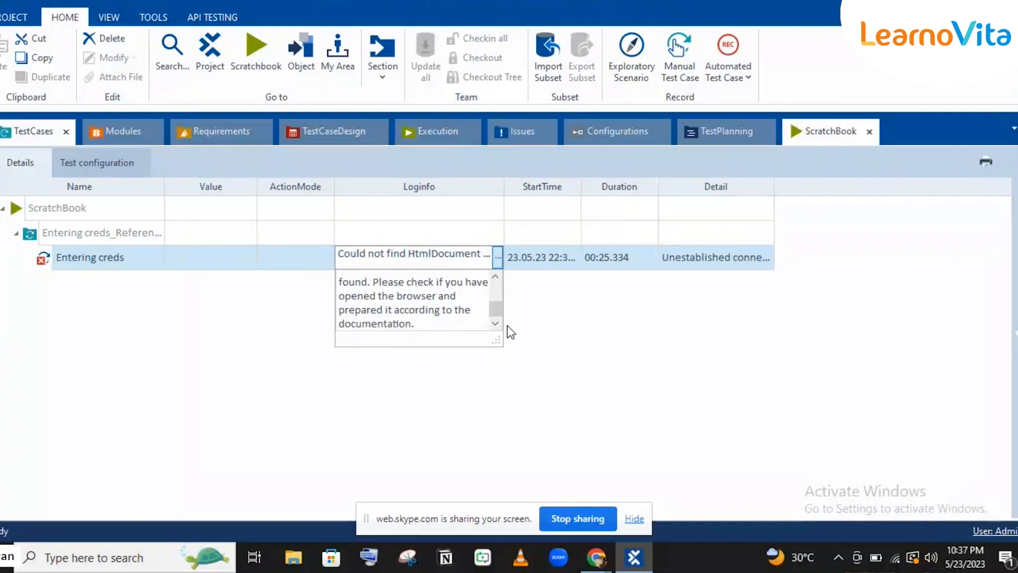
Bring the Demo Web Shop login page in Chrome to the front.
click(593, 568)
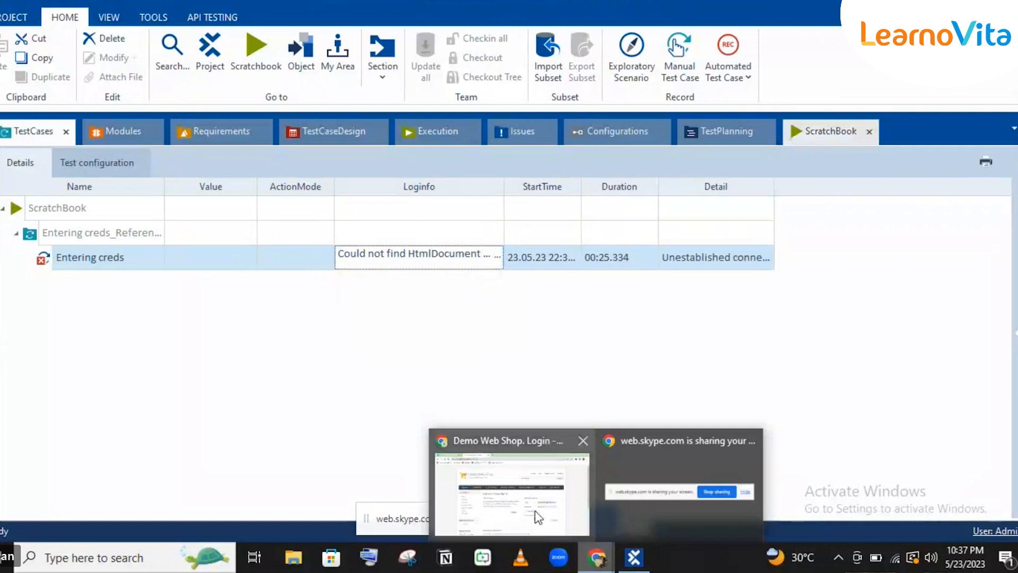
click(538, 517)
mouse_move(632, 569)
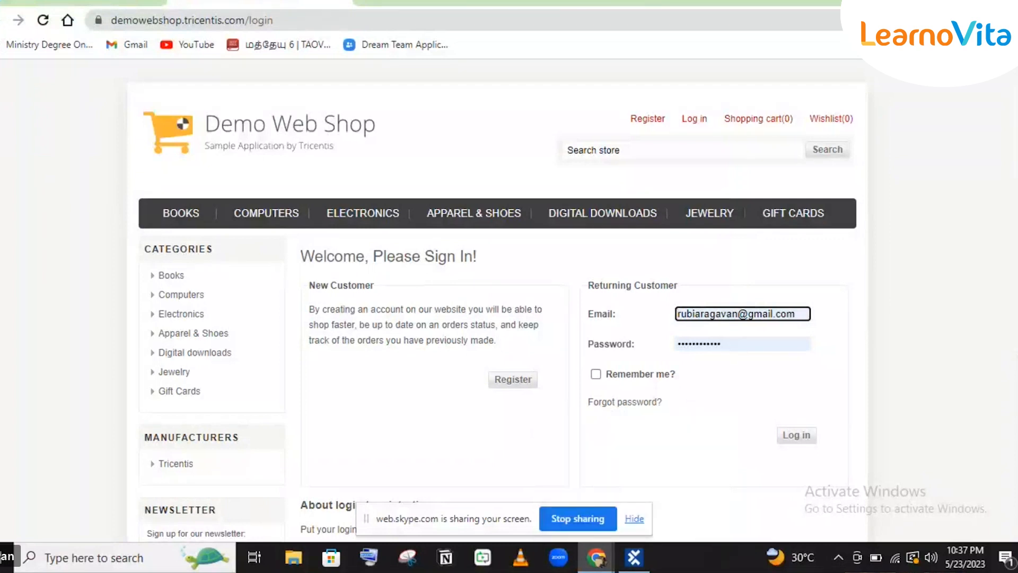
Inspect the Tricentis Automation Extension's options menu in Chrome, then dismiss it.
click(940, 20)
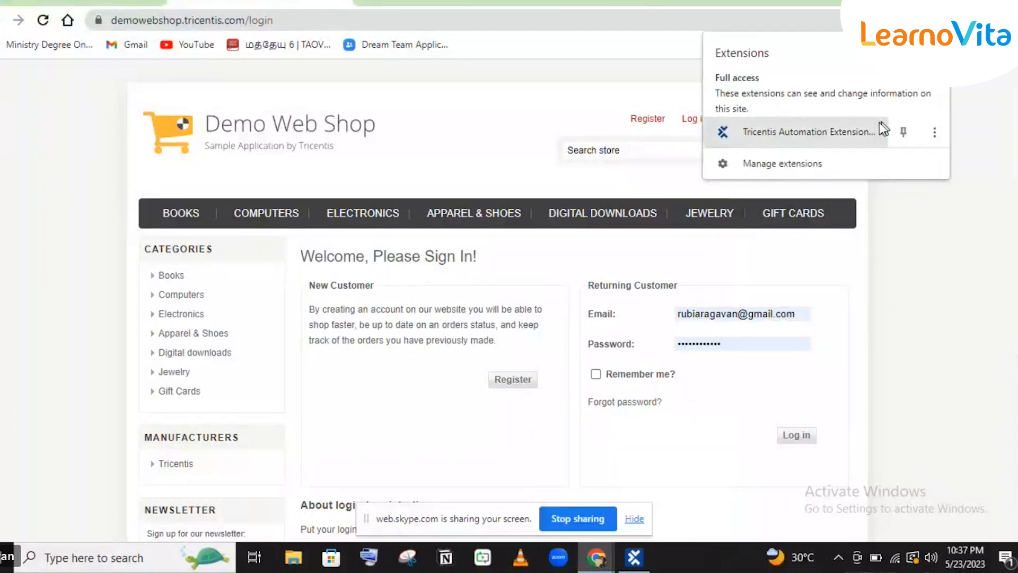
click(936, 132)
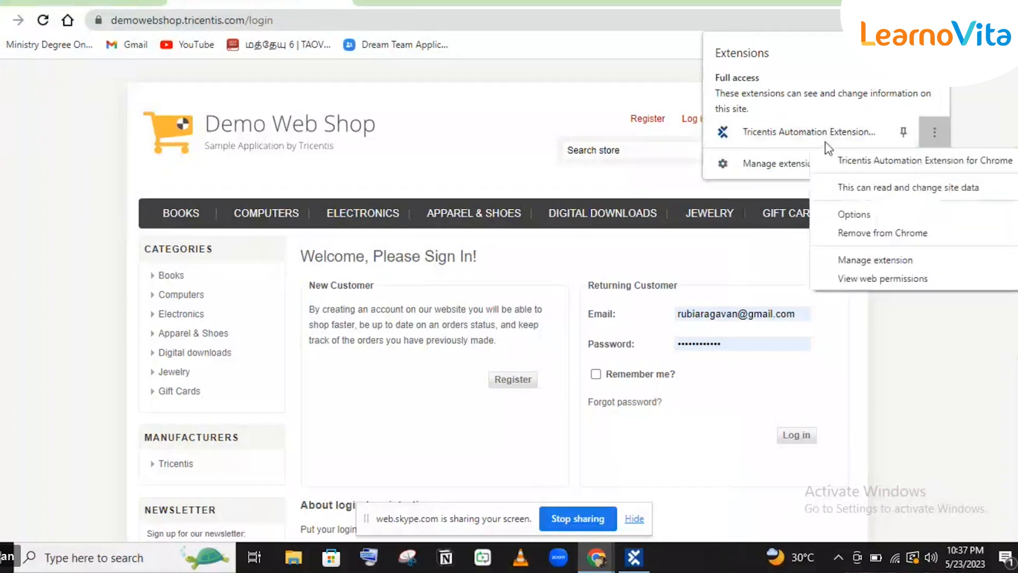
click(825, 142)
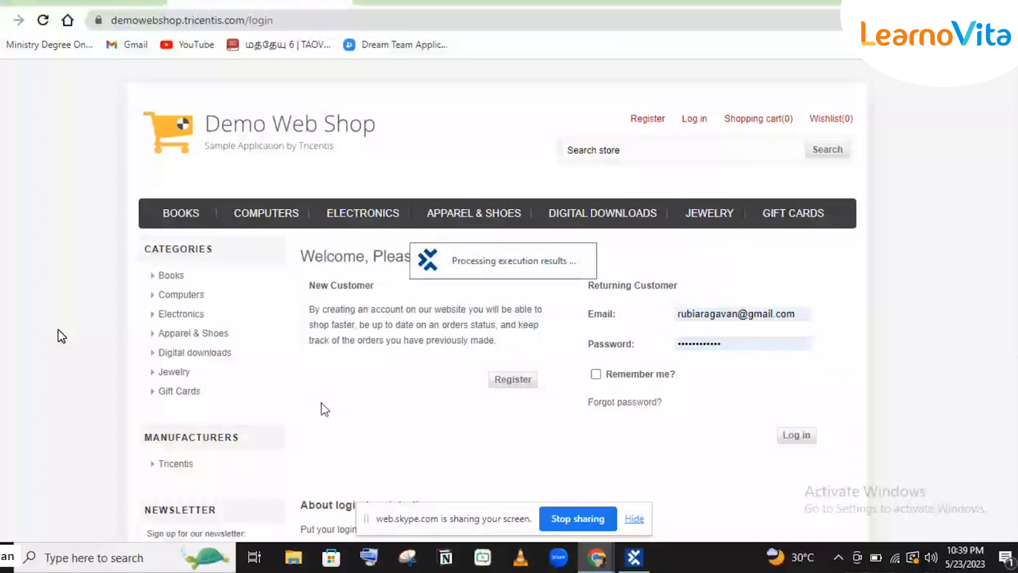
Recheck the ScratchBook rerun's error in Tosca, then go back to the TestCases view.
click(497, 256)
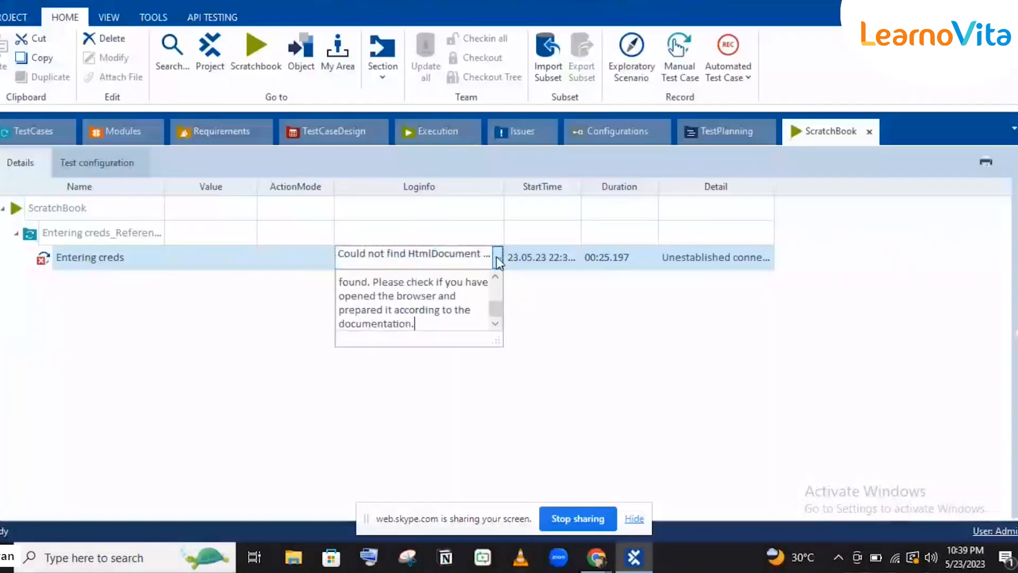
scroll(490, 305, up, 2)
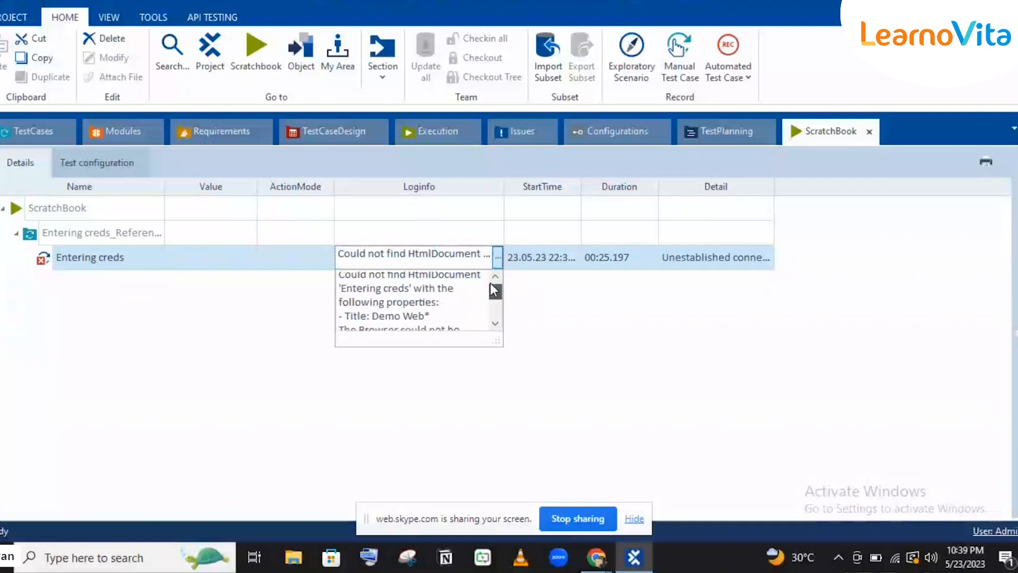
click(34, 131)
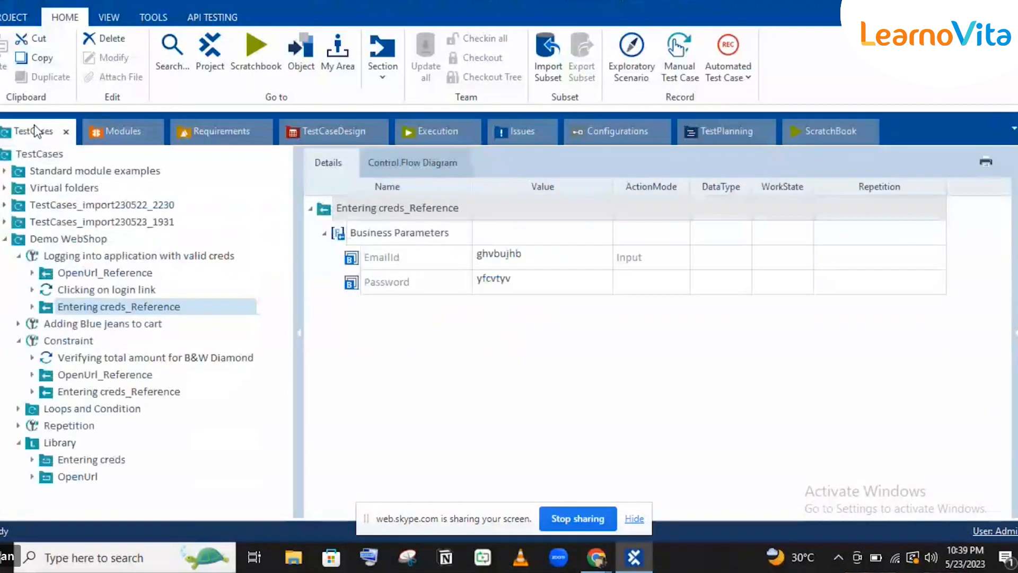
Select the Entering creds block under Library to view its parameters and steps.
click(87, 460)
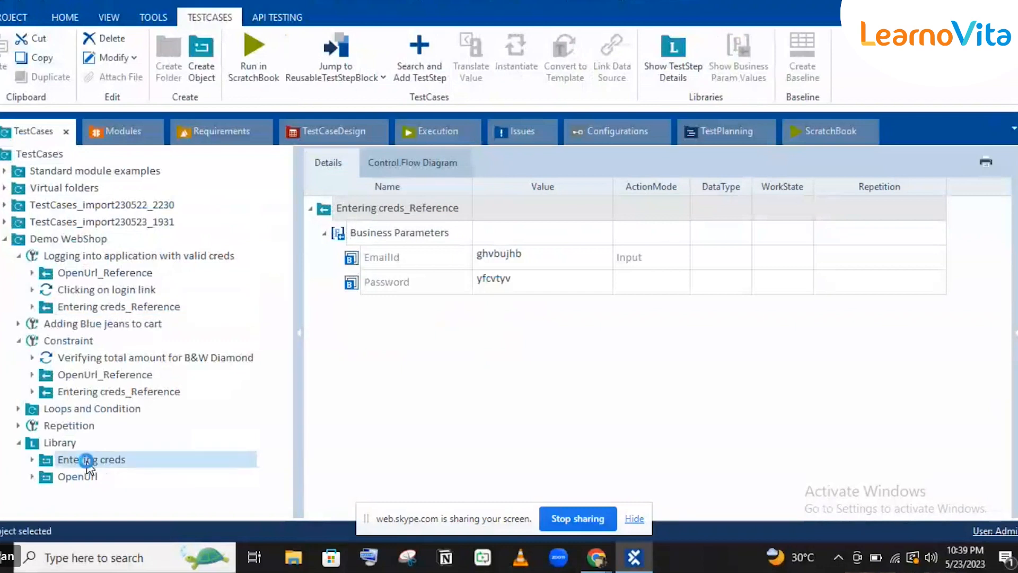
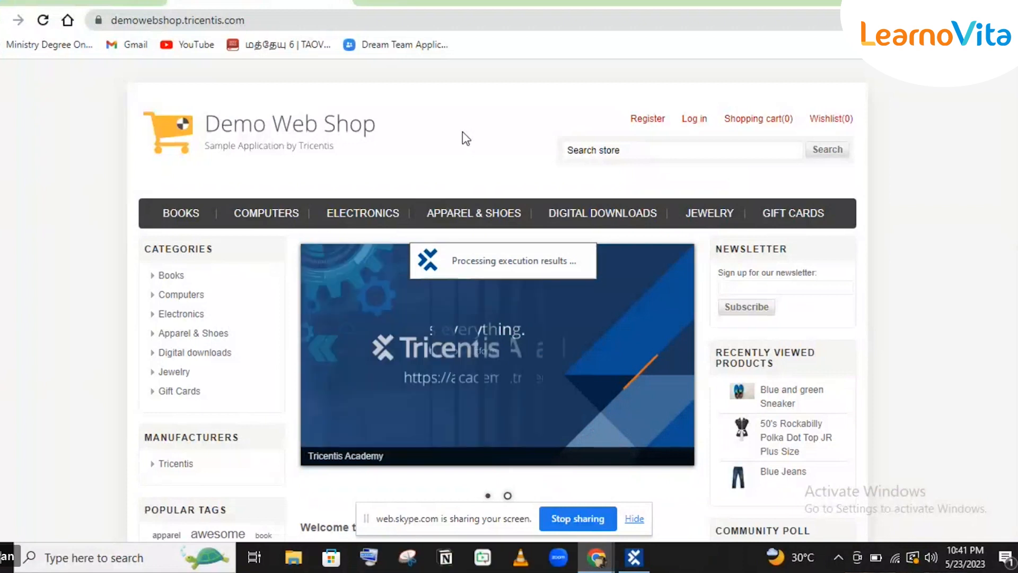
Check the web shop page behind Tosca, then restore the Tosca window.
click(633, 559)
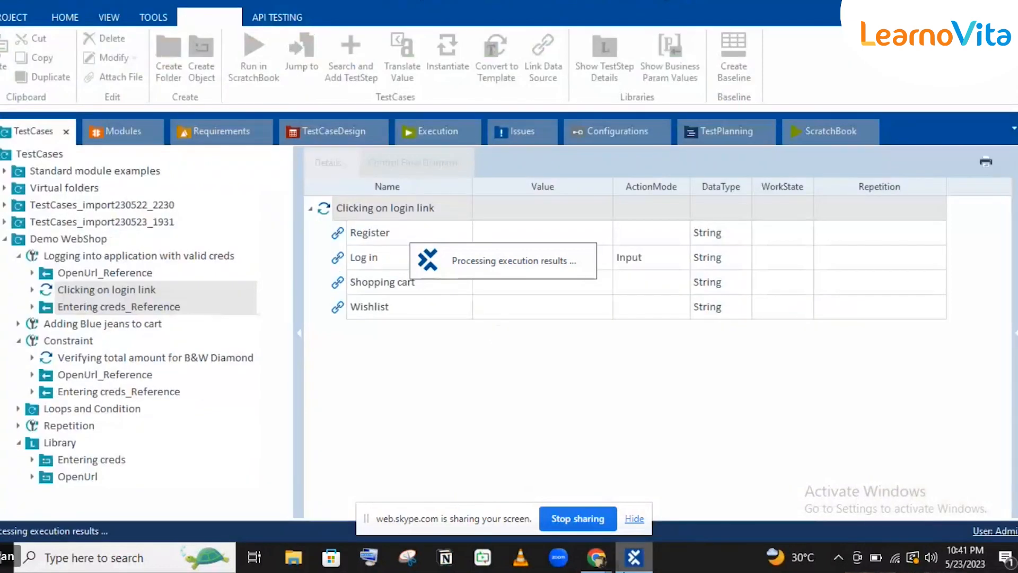
click(625, 571)
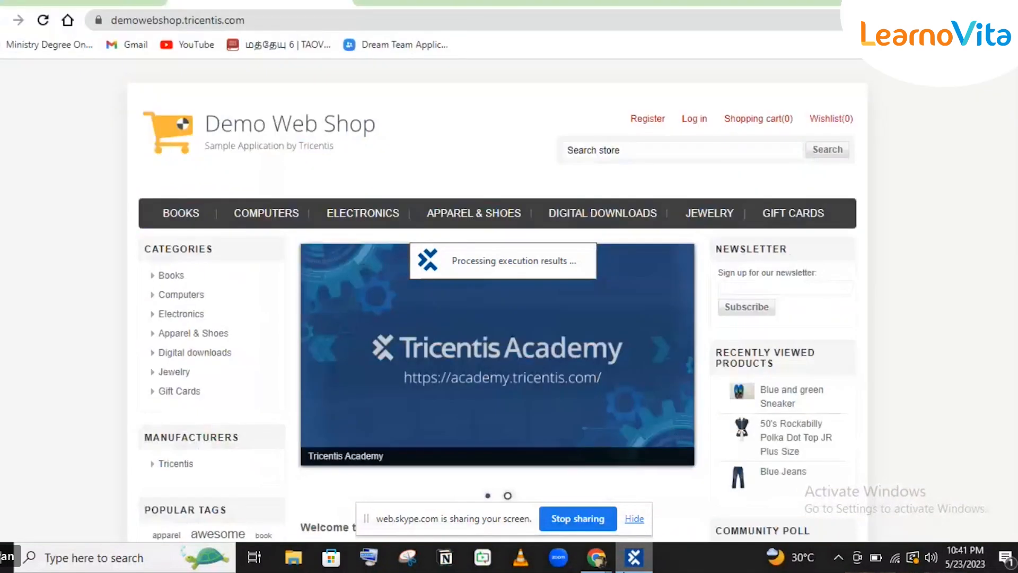
click(625, 571)
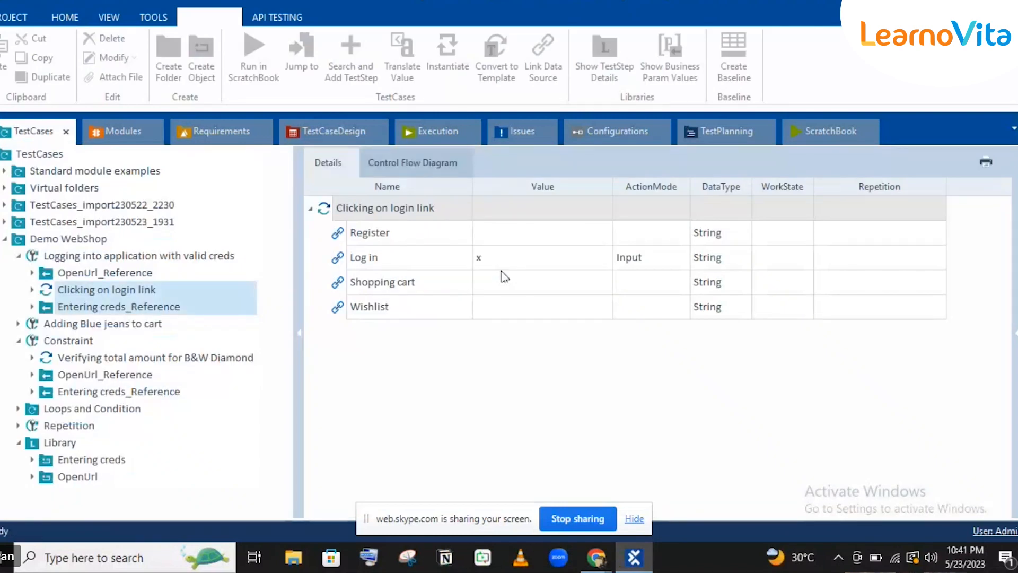
Read the full Loginfo error for the failed Clicking on login link step, then return to TestCases.
click(464, 233)
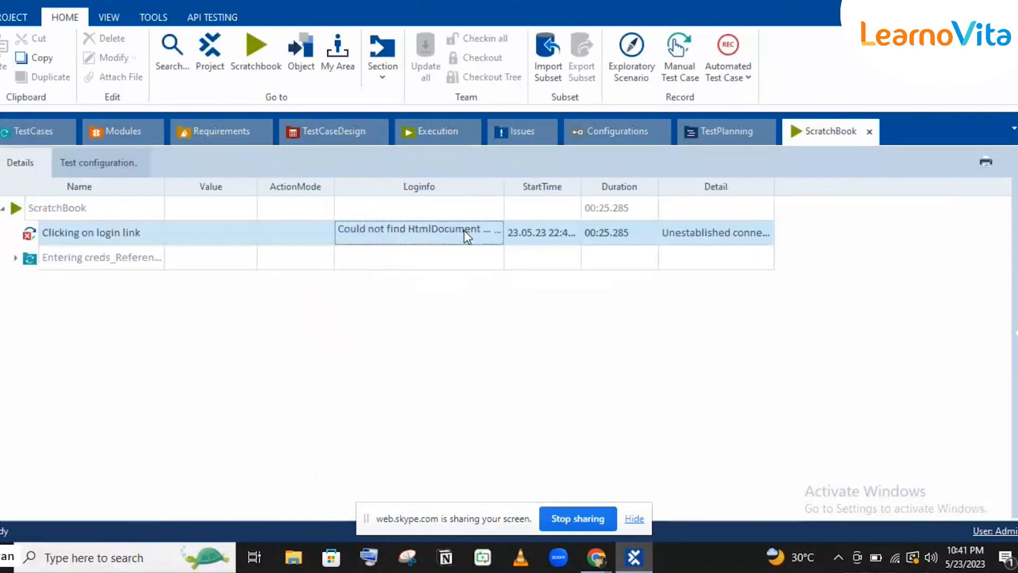
click(499, 233)
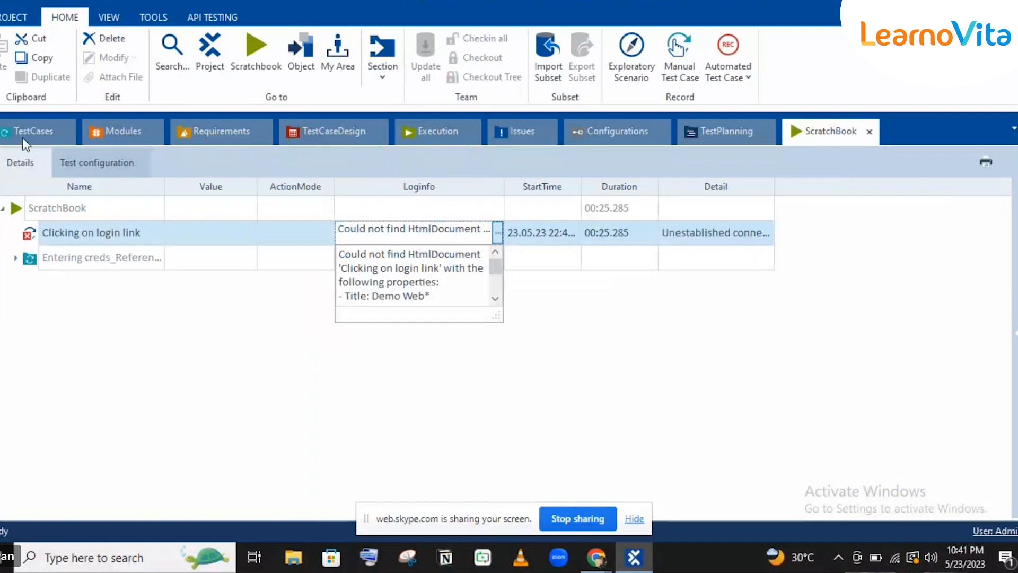
click(22, 137)
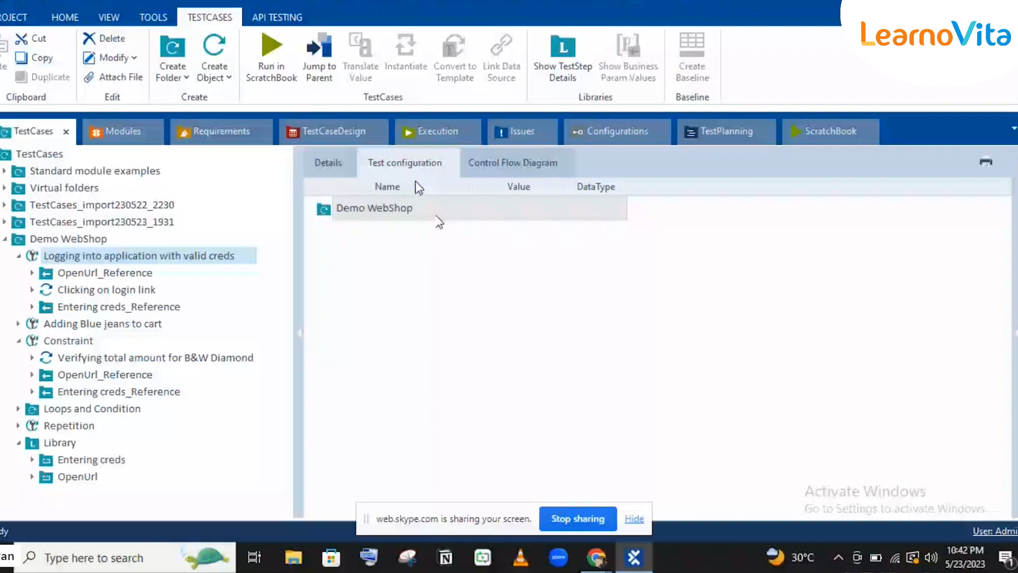
click(119, 305)
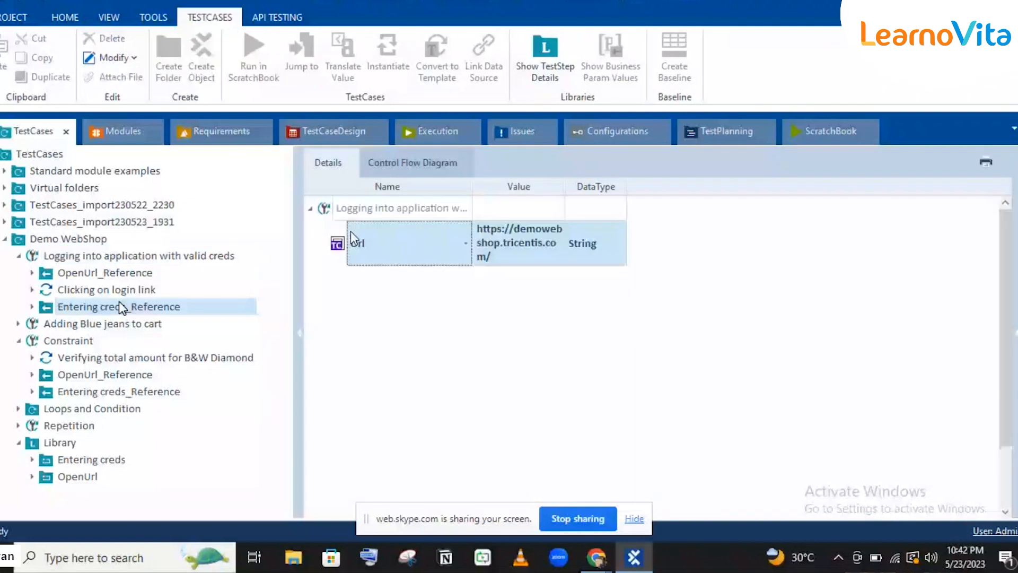
click(94, 257)
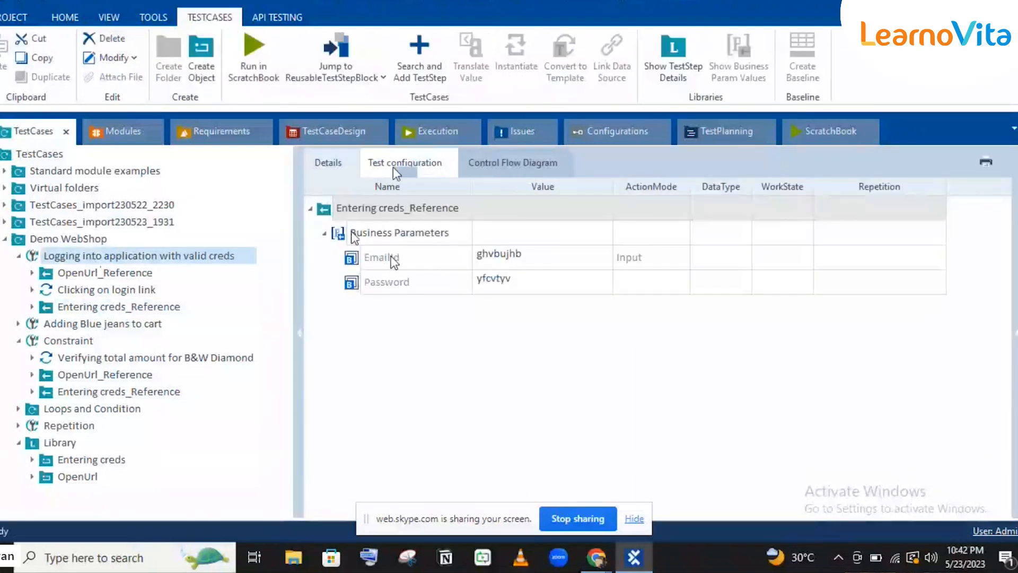
click(393, 167)
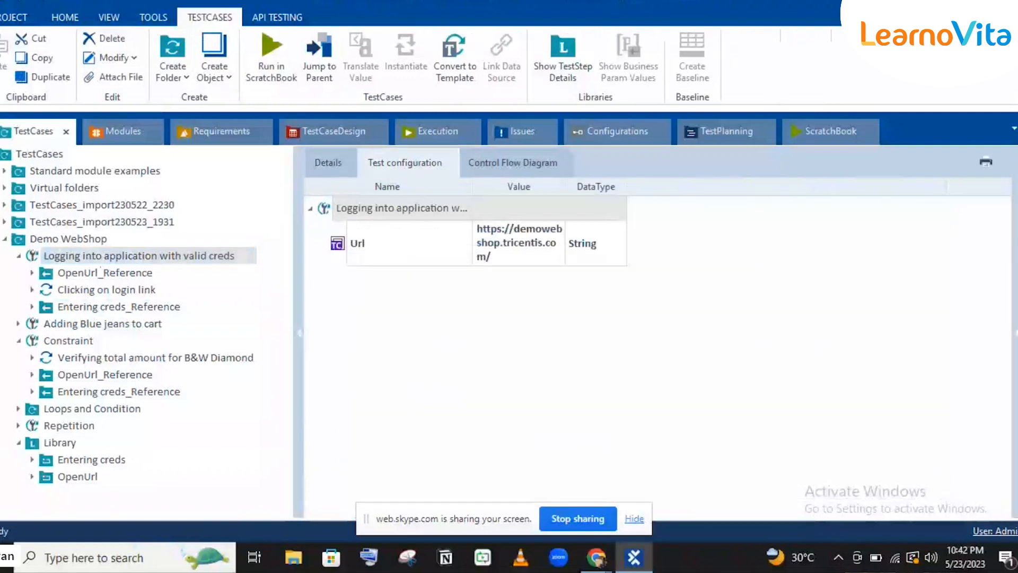
right_click(404, 250)
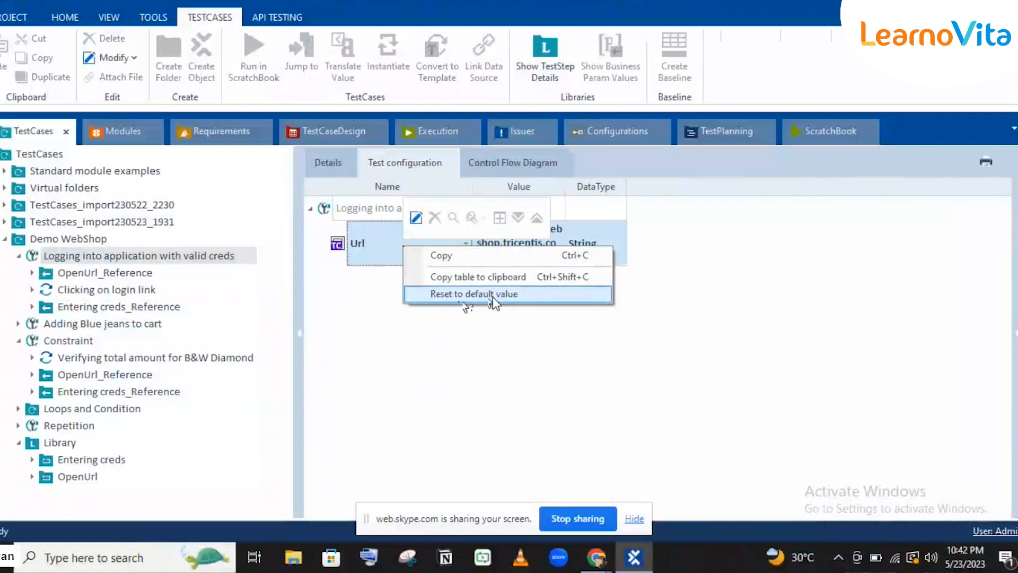
click(418, 374)
click(124, 307)
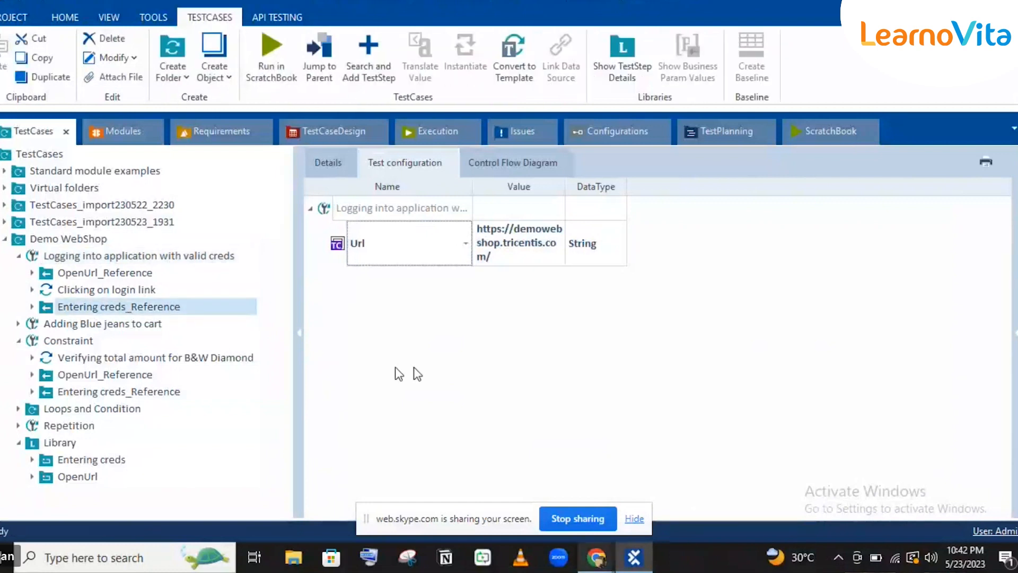
View the Demo Web Shop login page the test filled in Chrome, then come back to the ScratchBook.
click(596, 558)
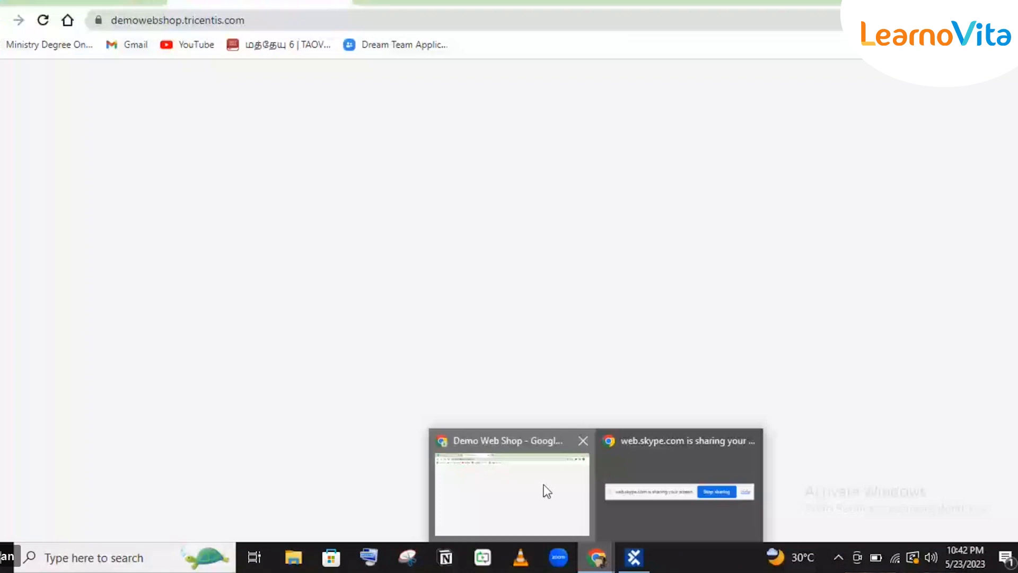
click(543, 485)
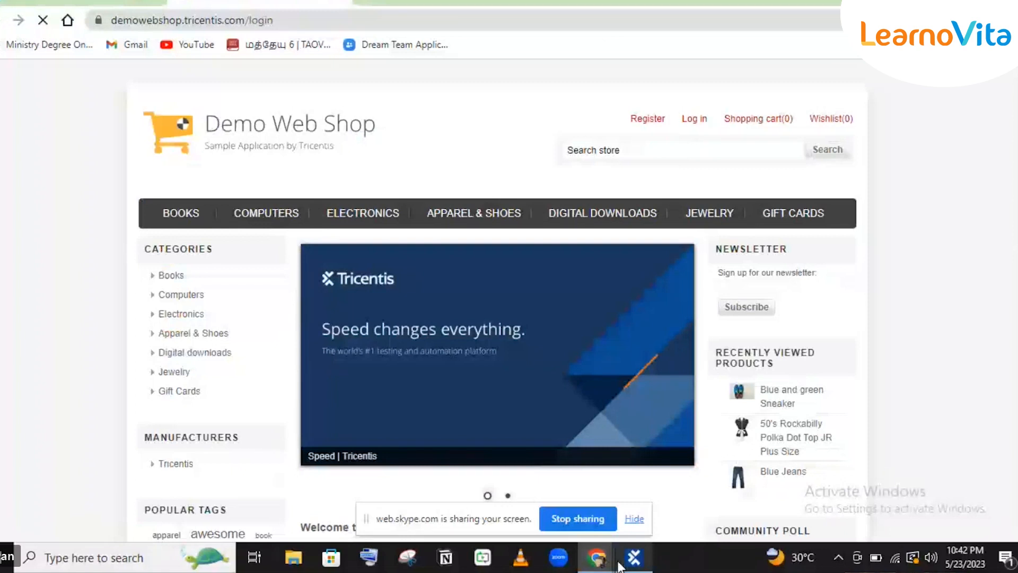
click(619, 564)
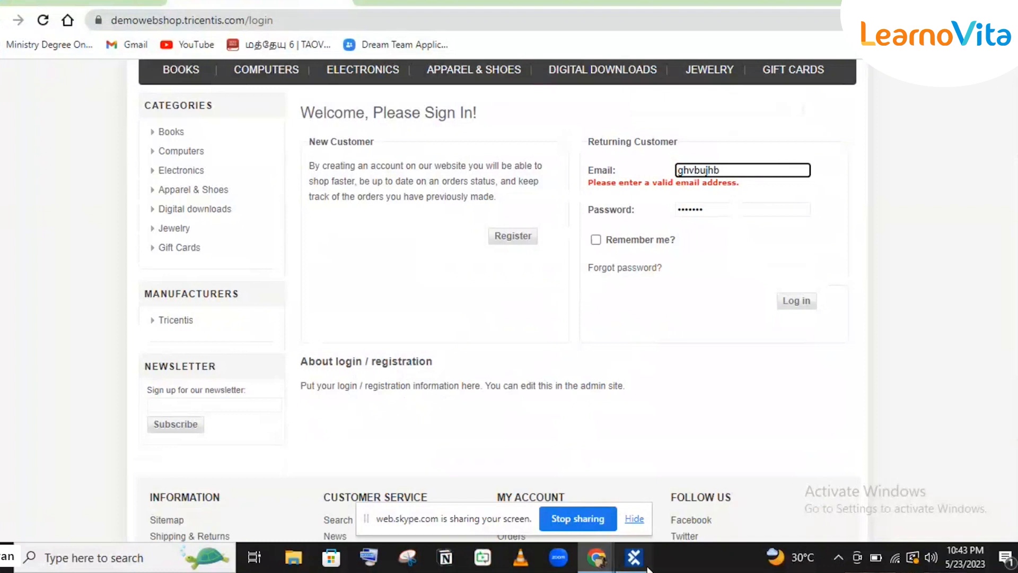
click(646, 565)
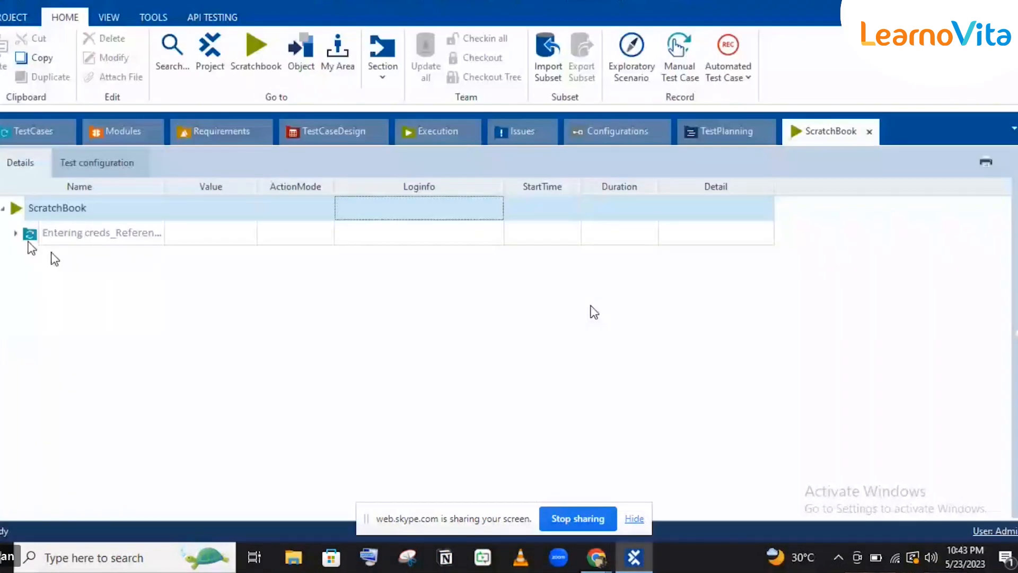
Expand the Entering creds_Reference result and check the Password step's log before returning to TestCases.
click(16, 234)
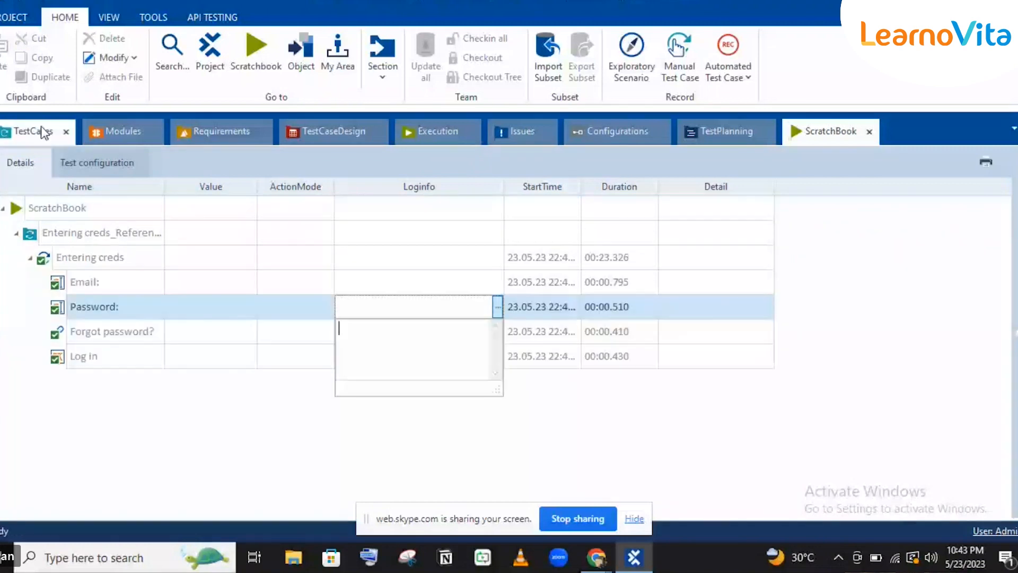
click(41, 127)
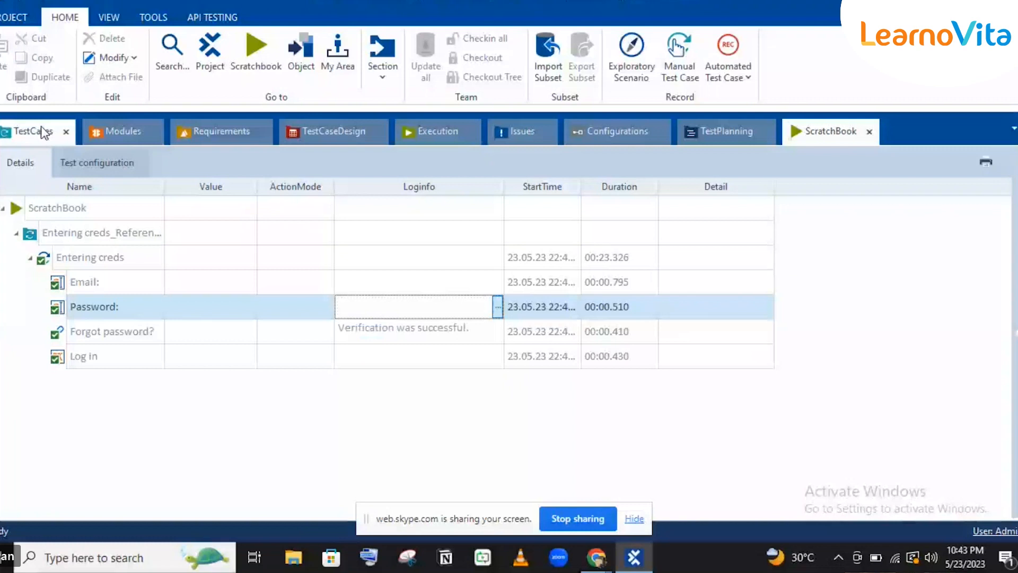
click(40, 125)
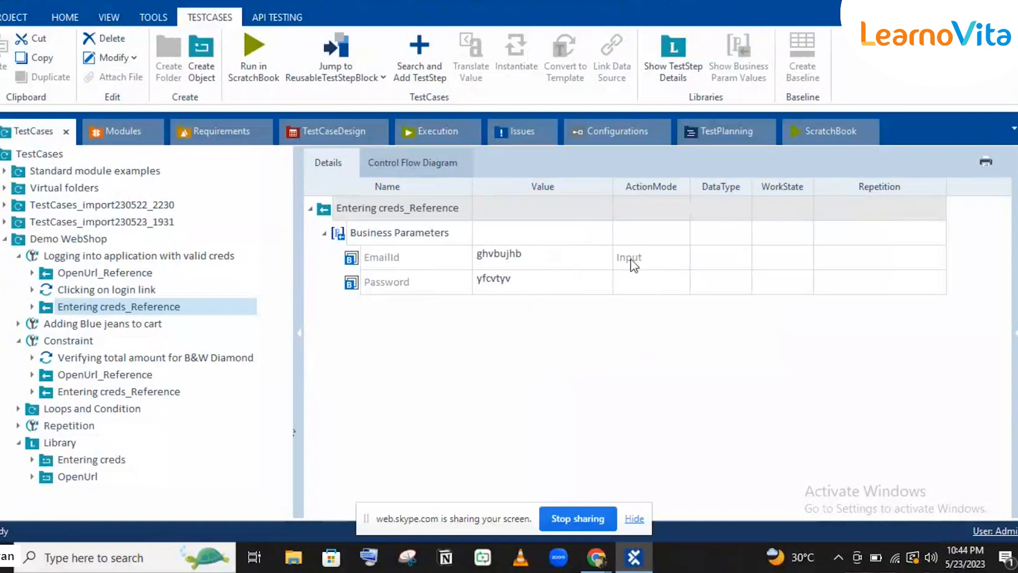
Show the Library's Entering creds block, whose Email and Password fields use {PL[EmailId]} and {PL[Password]}.
click(93, 461)
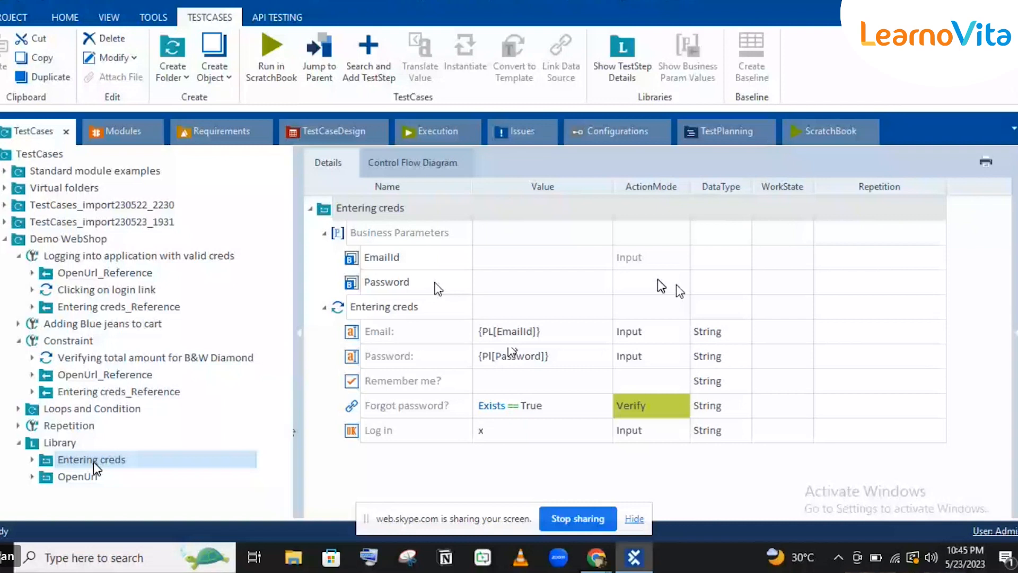
Collapse the login and Constraint test cases and the Library folder.
click(18, 255)
click(17, 290)
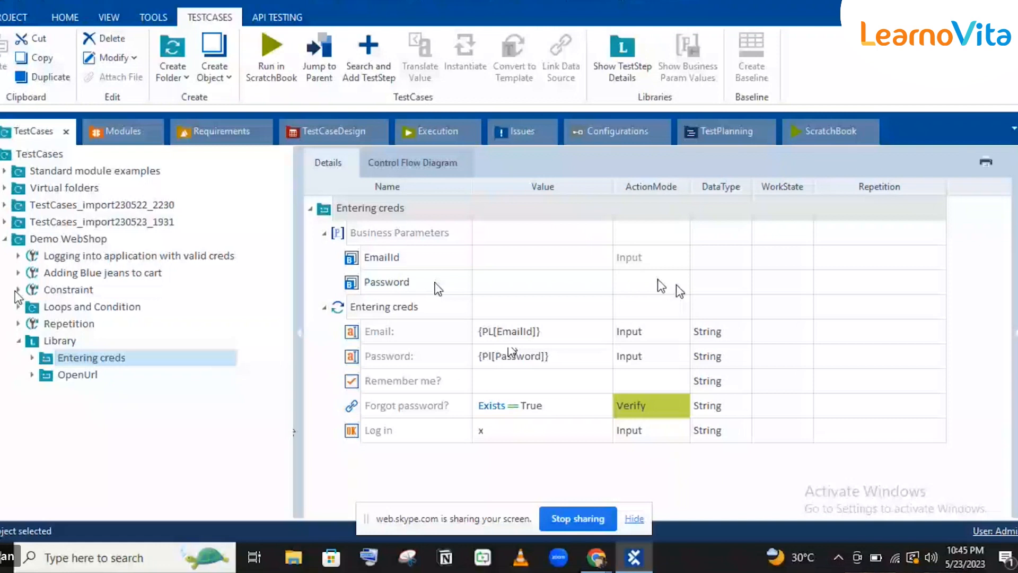
click(18, 341)
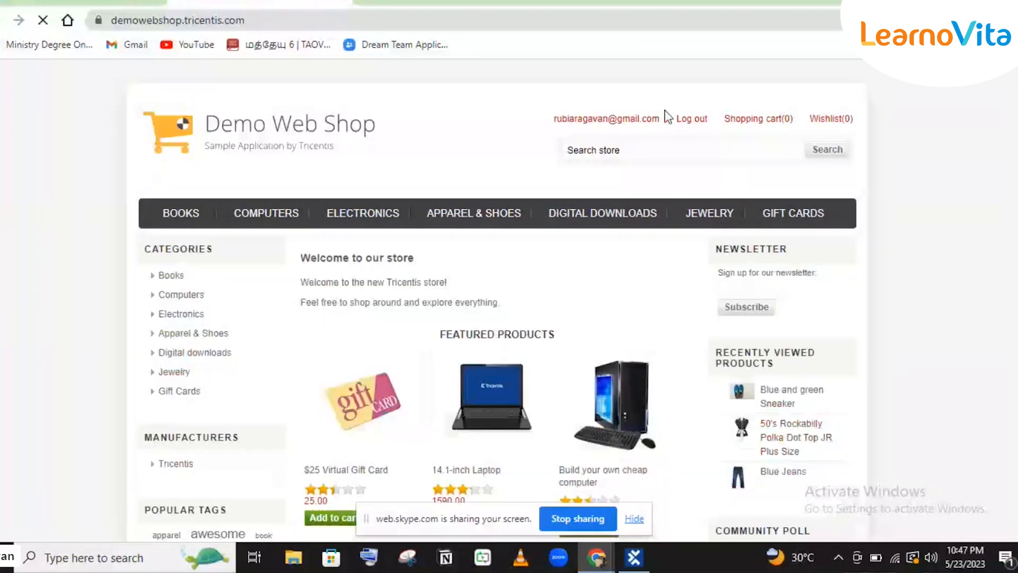
click(344, 3)
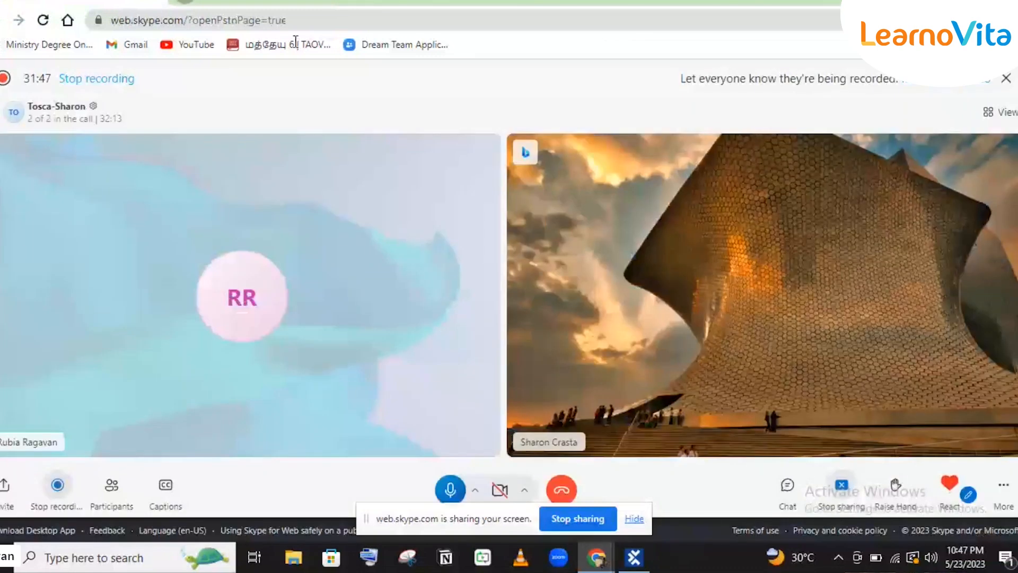
click(297, 44)
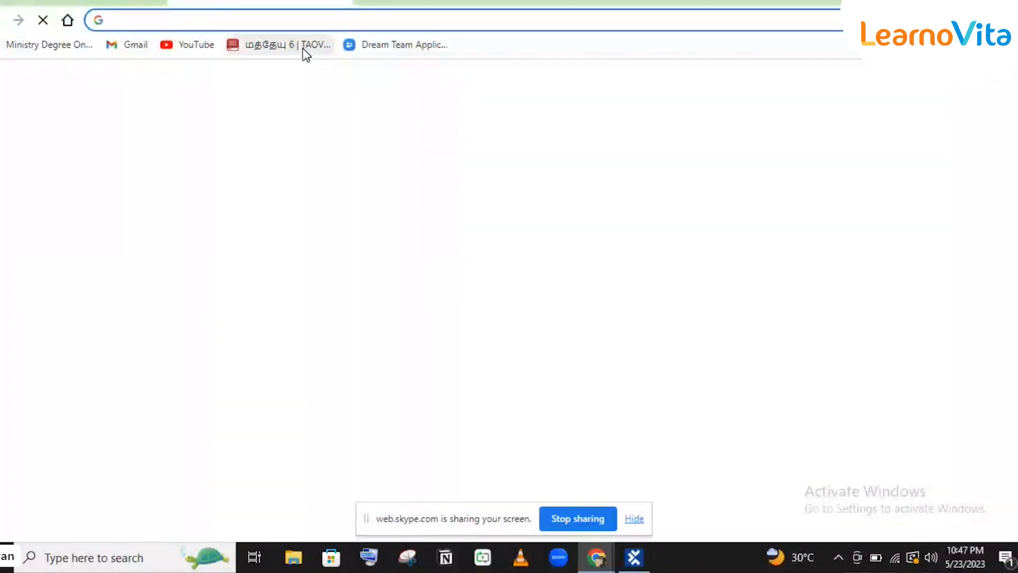
text(demo)
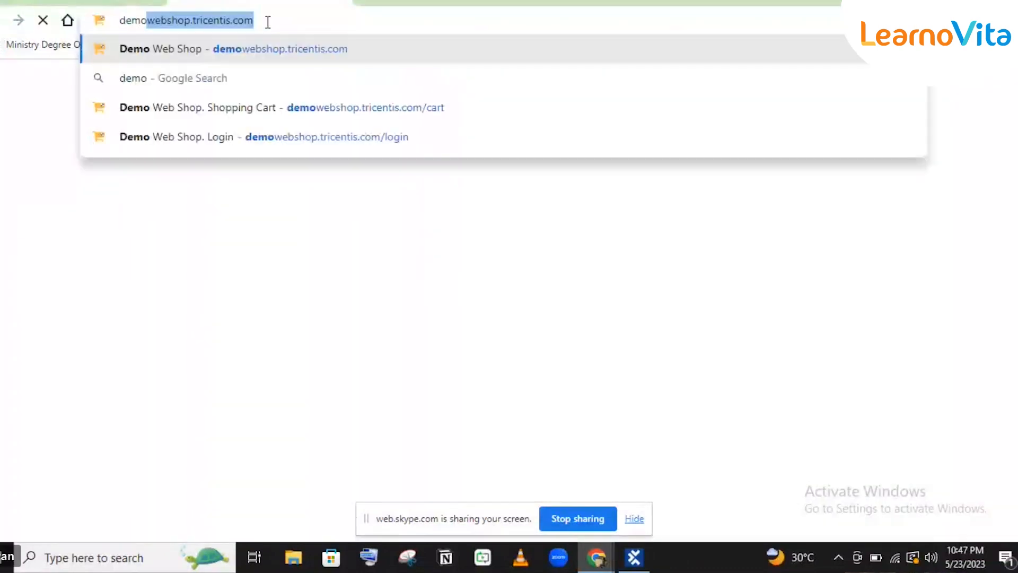
key(Return)
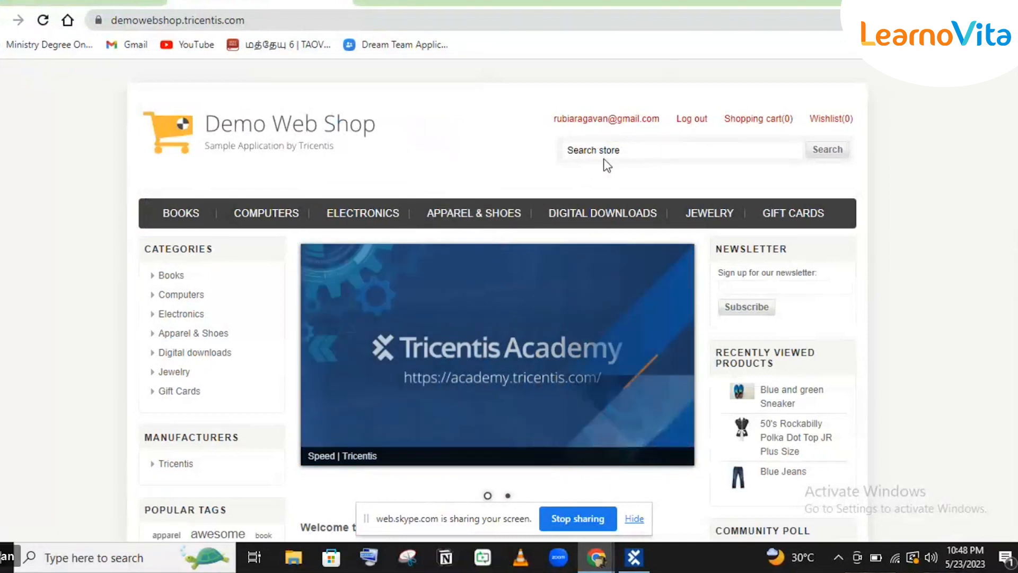
mouse_move(634, 557)
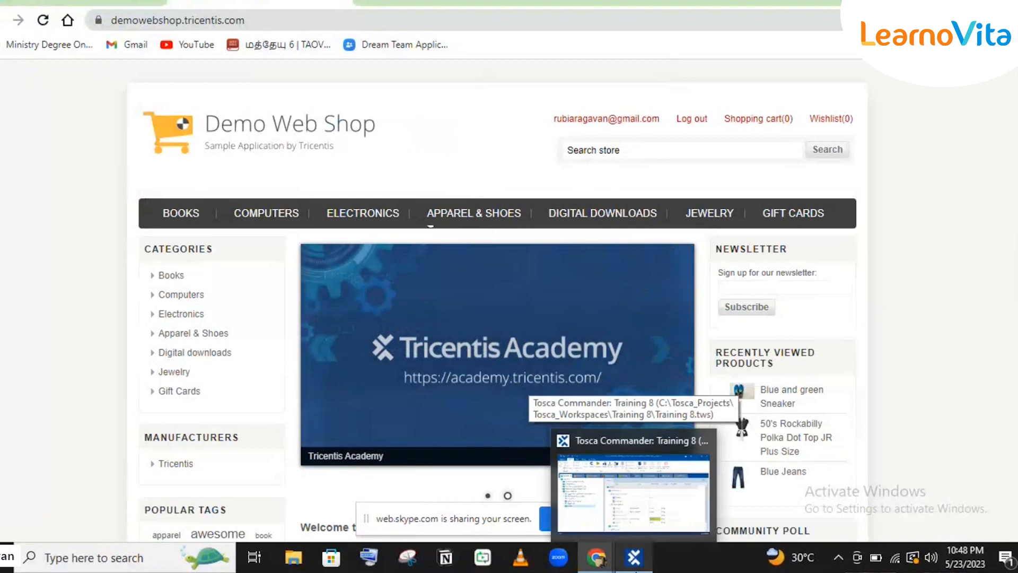
In Entering creds_Reference, replace the EmailId value with the account e-mail address.
click(633, 494)
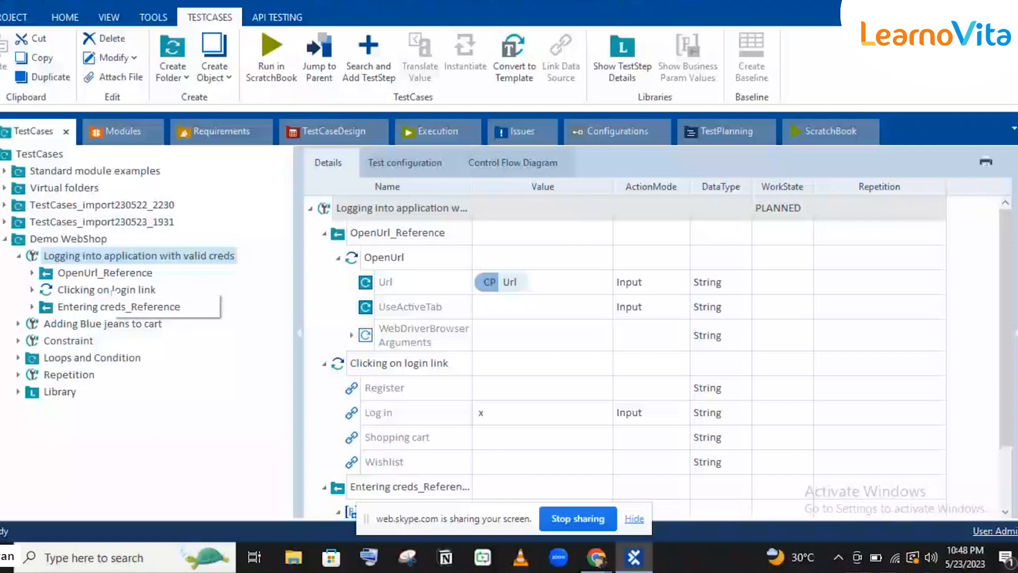
click(95, 274)
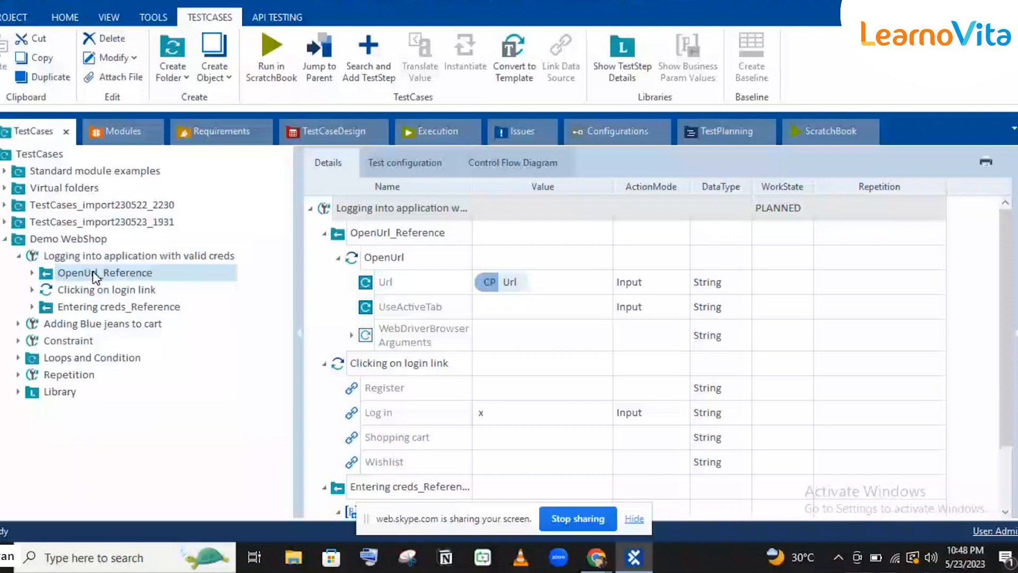
click(125, 290)
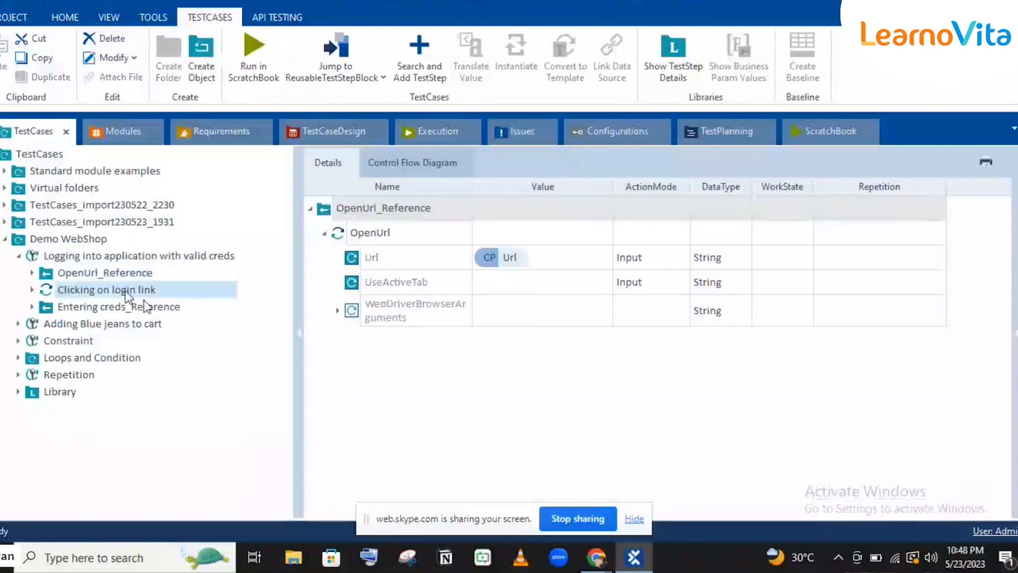
click(146, 304)
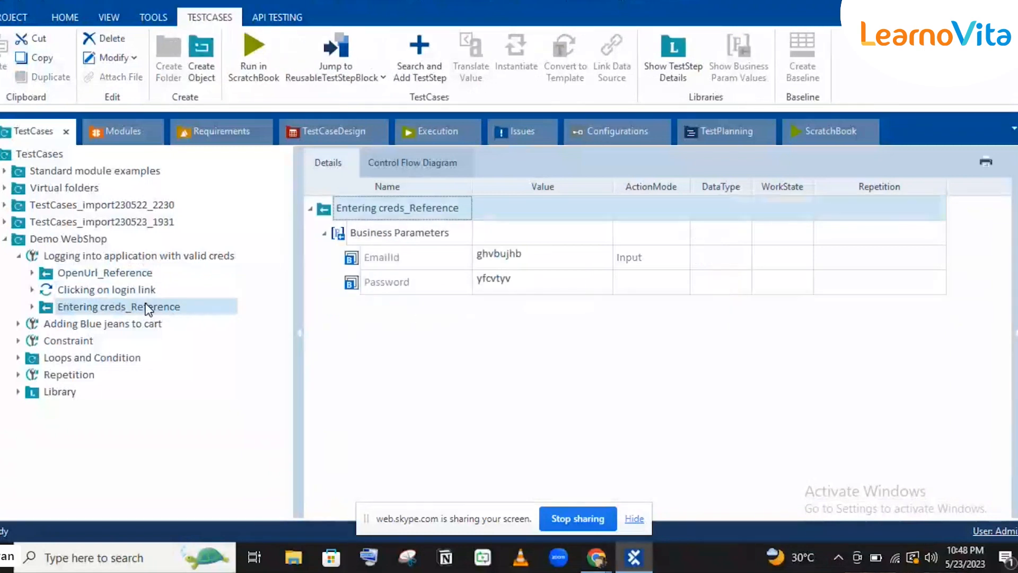
click(511, 268)
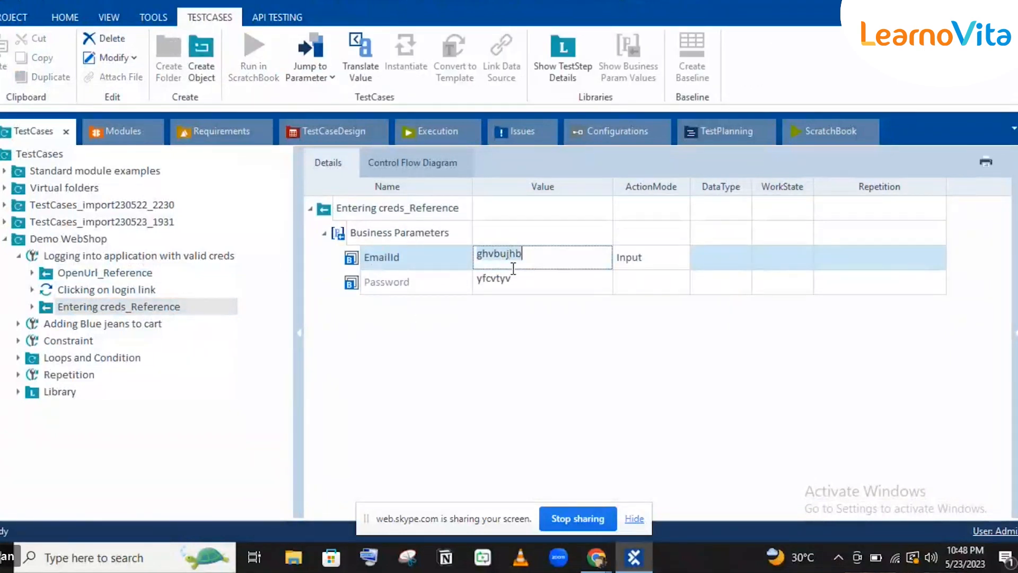
key(ctrl+a)
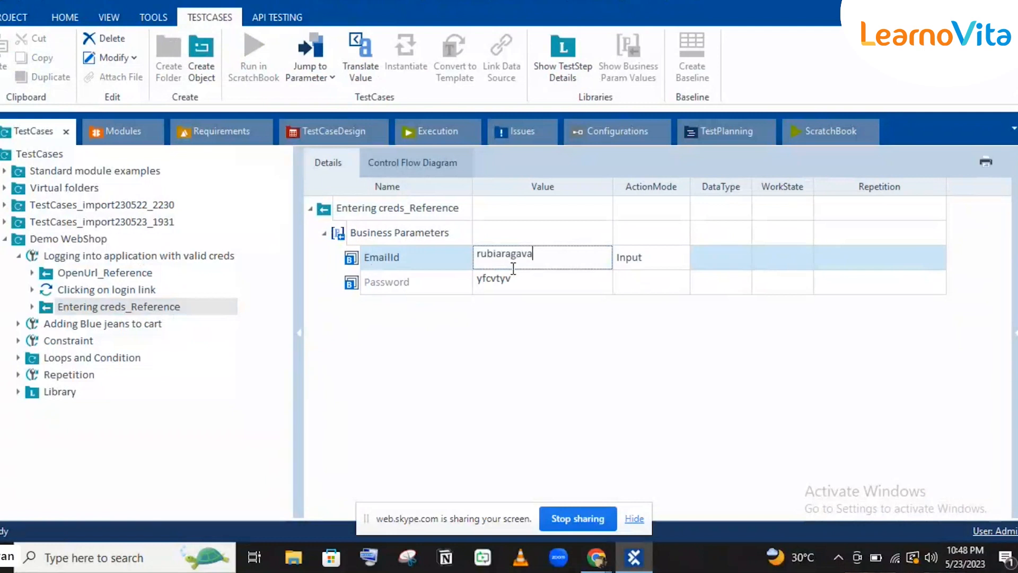
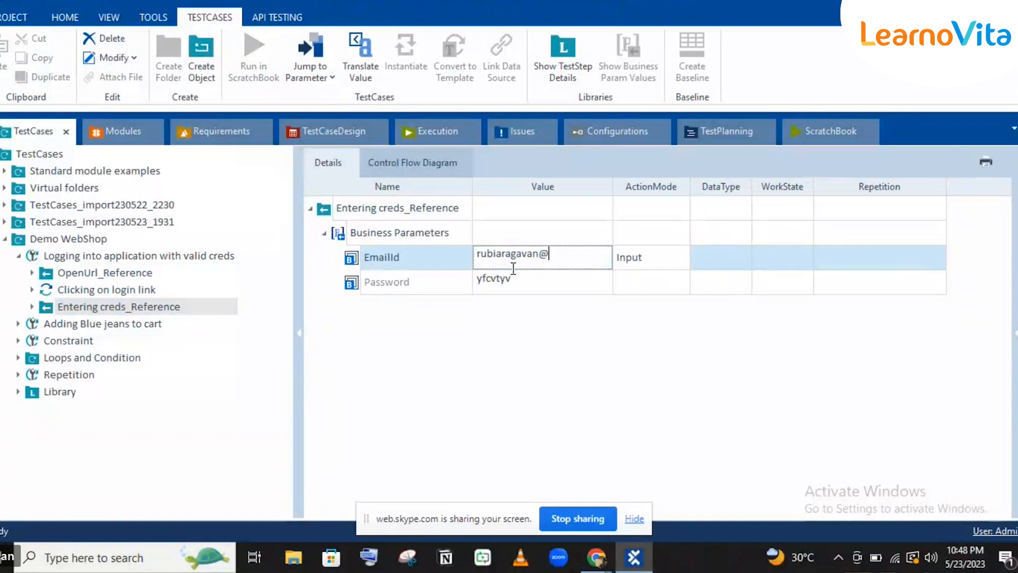
key(Return)
Replace the Password value with the account password and reselect the login test case.
click(520, 283)
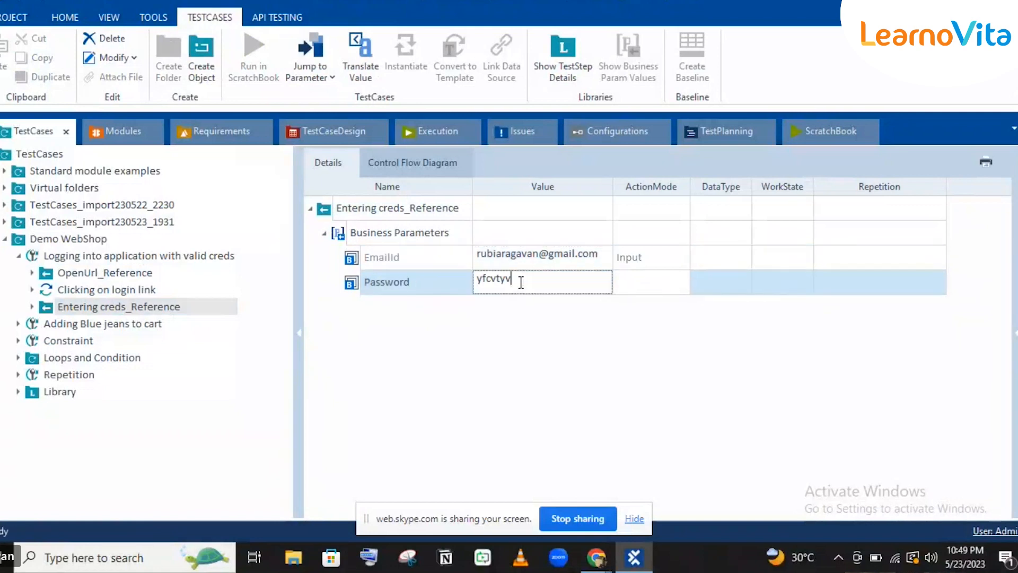
key(ctrl+a)
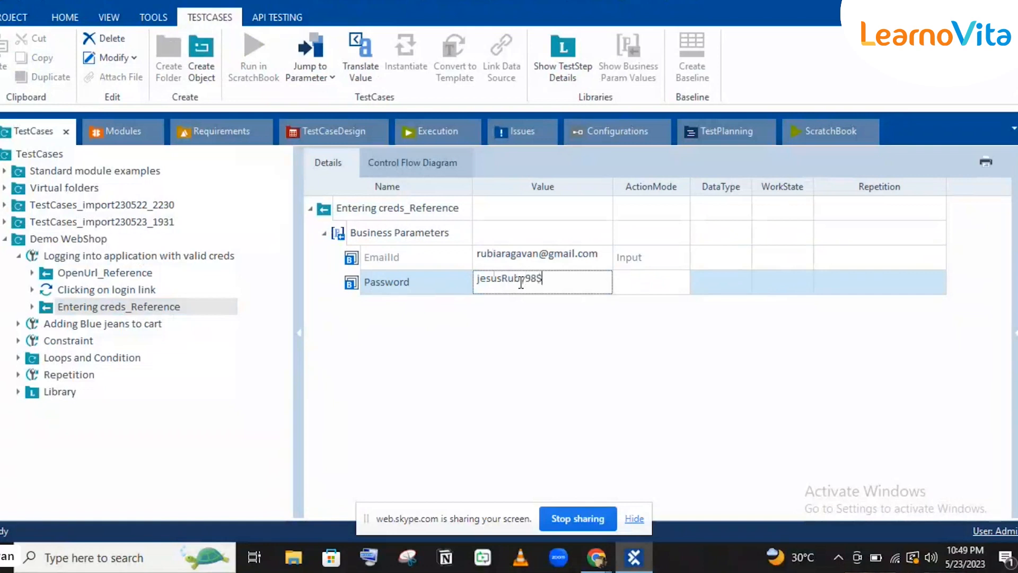
click(175, 255)
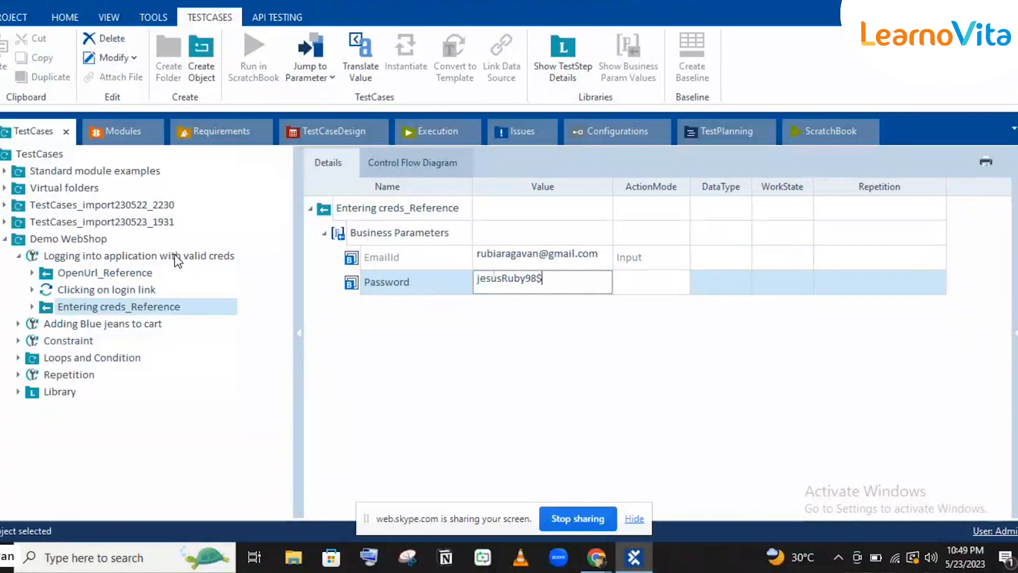
click(174, 256)
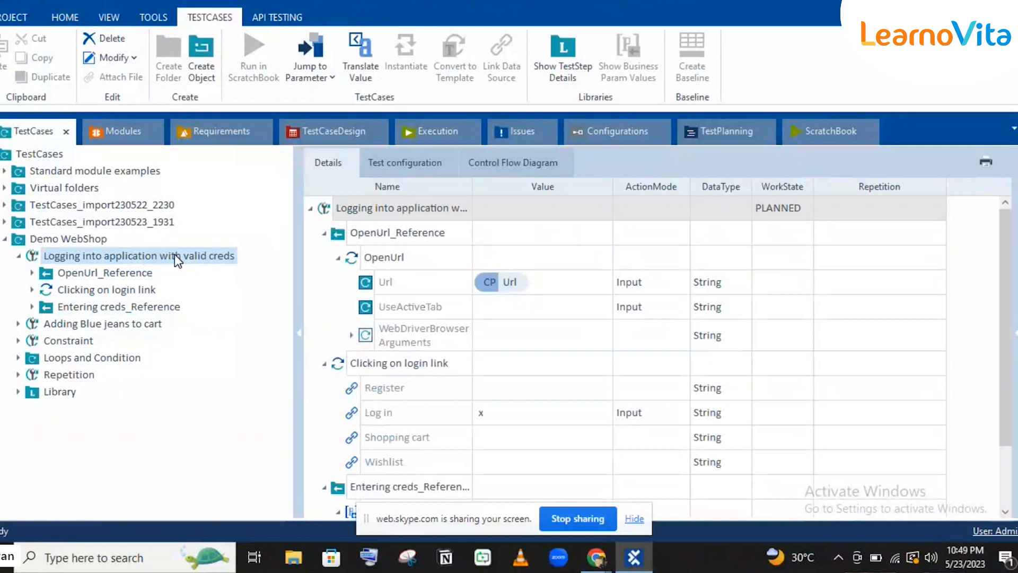
Create a Recovery Scenario Collection in the 'Logging into application with valid creds' test case.
right_click(175, 260)
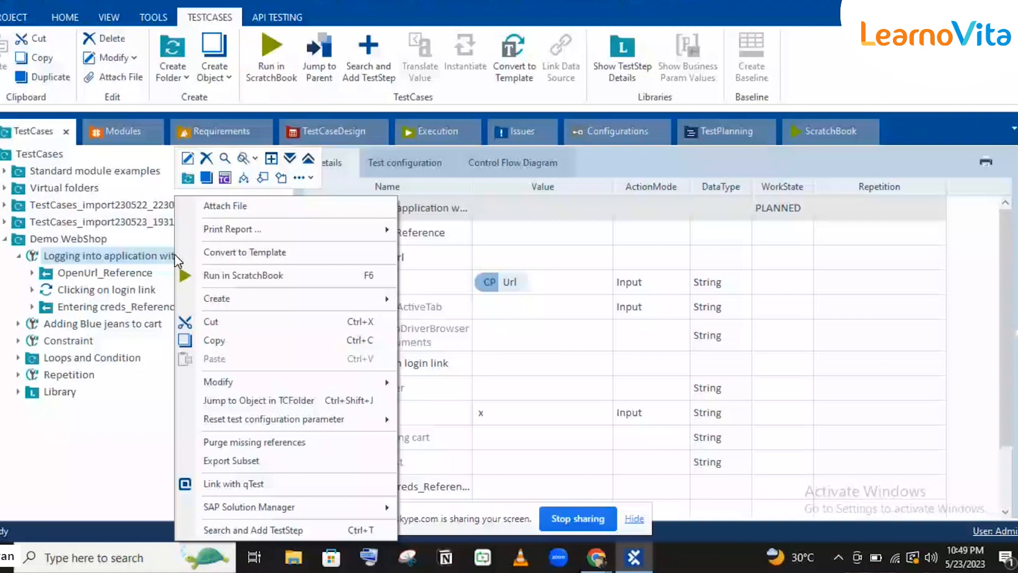
click(300, 178)
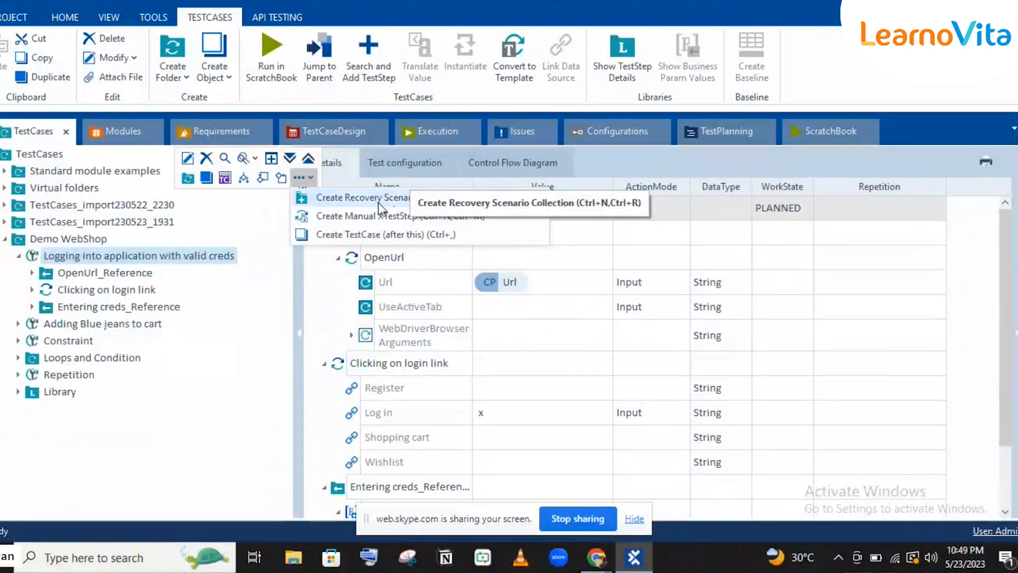
click(358, 200)
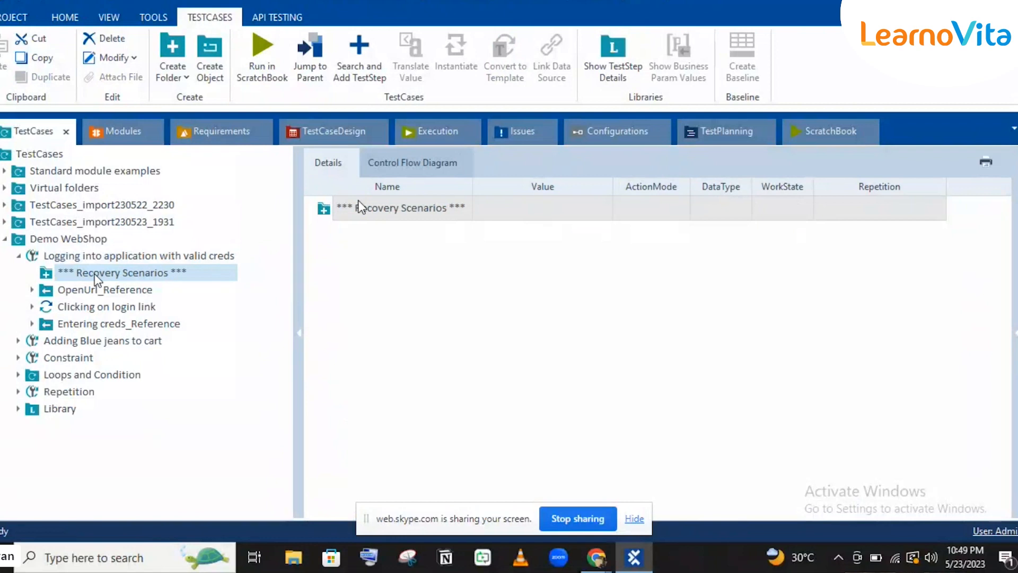
Create a recovery scenario under Recovery Scenarios and name it 'Recovery Scenario-1'.
right_click(132, 277)
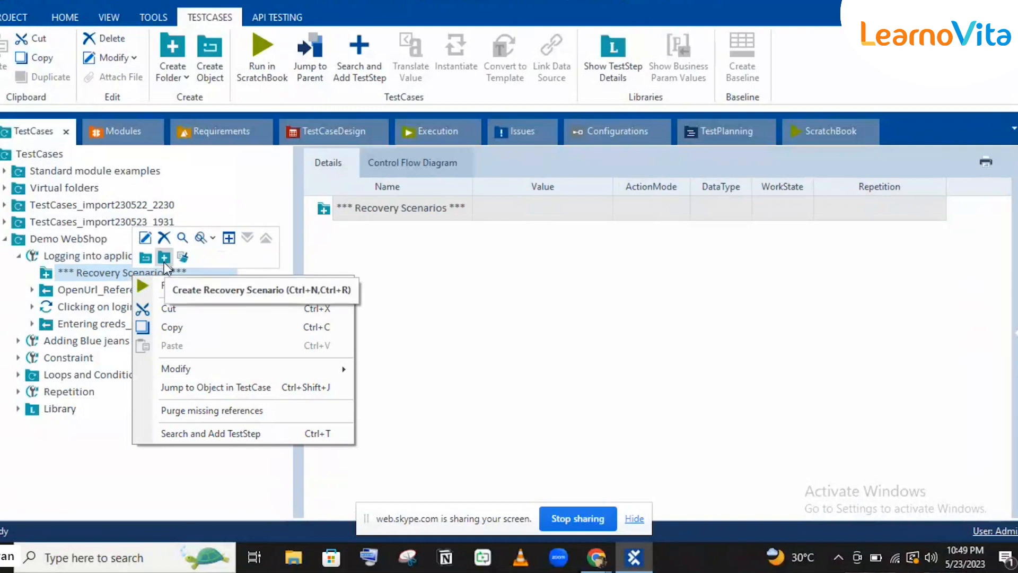
click(163, 257)
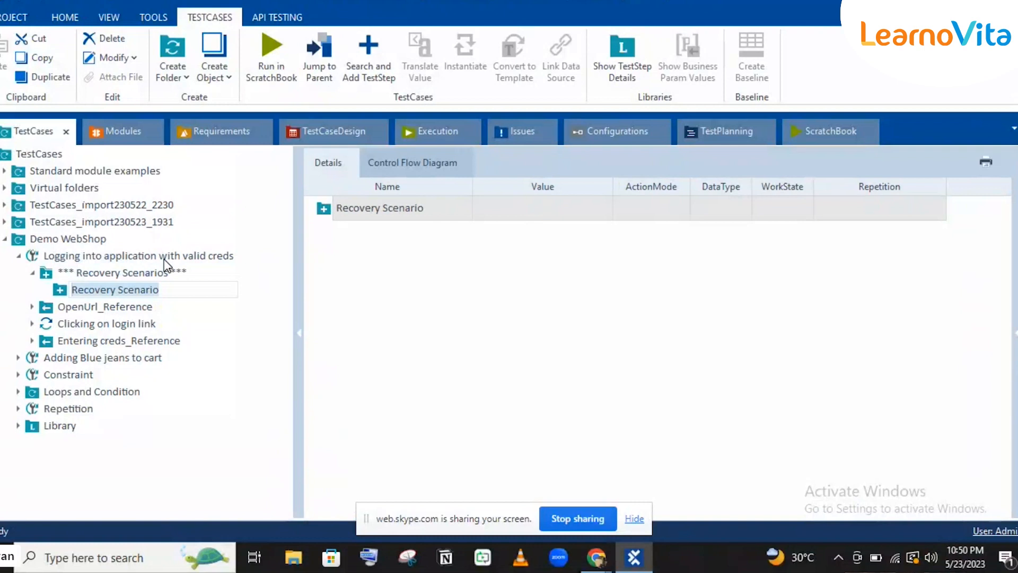
click(173, 292)
text(-1)
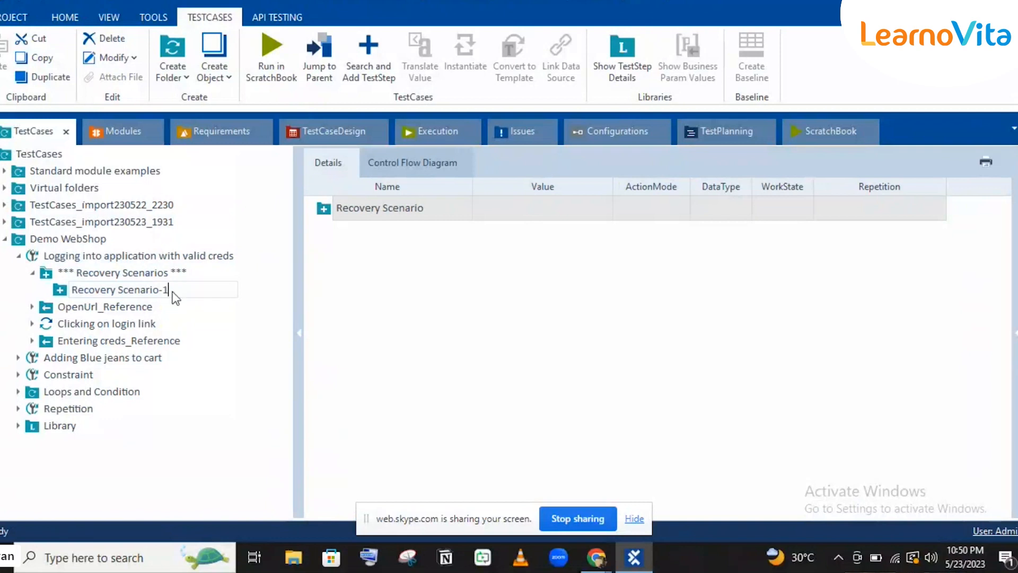
key(Return)
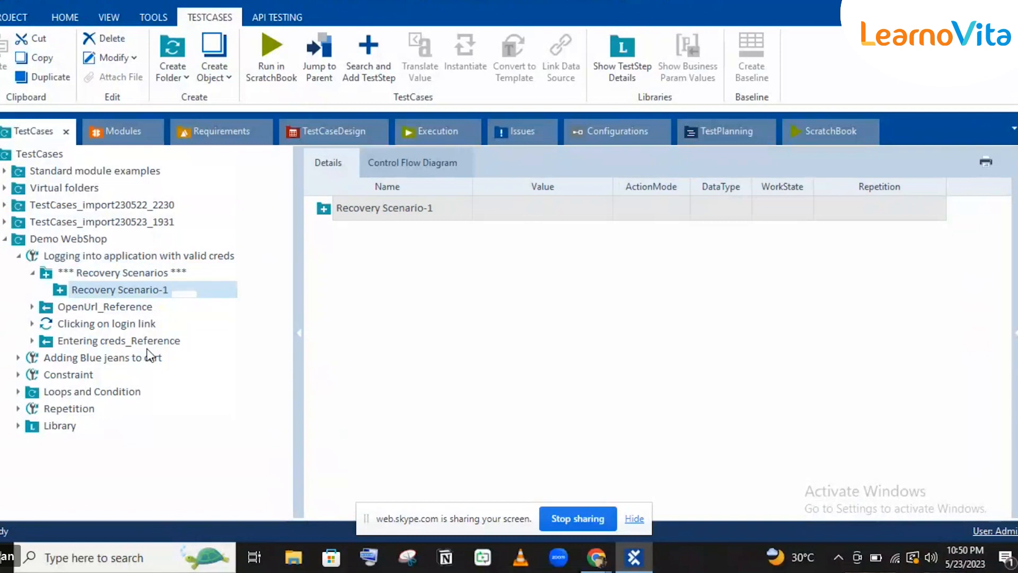
click(596, 557)
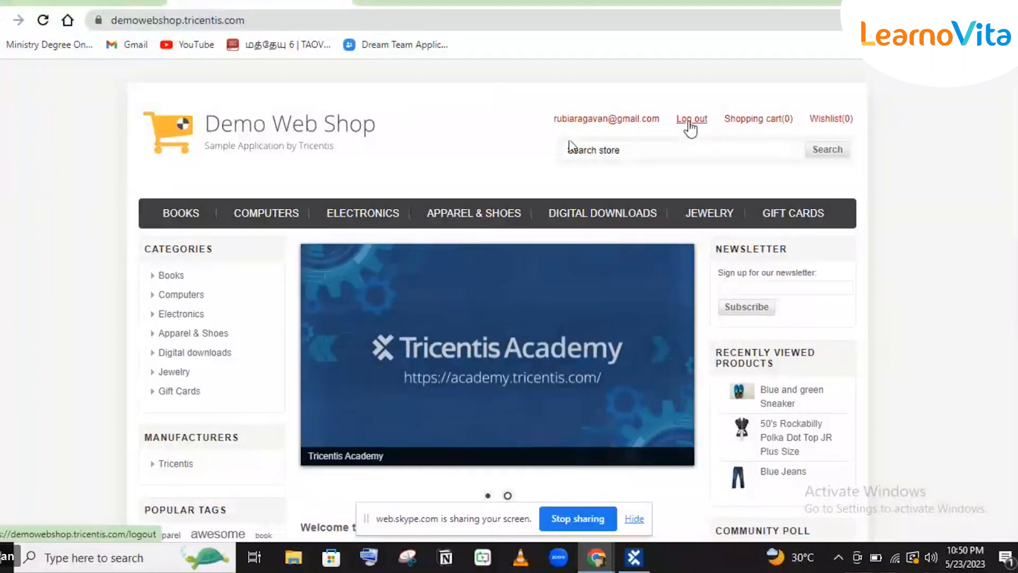
Compare the web shop in Chrome with Tosca, then select Recovery Scenario-1.
click(634, 557)
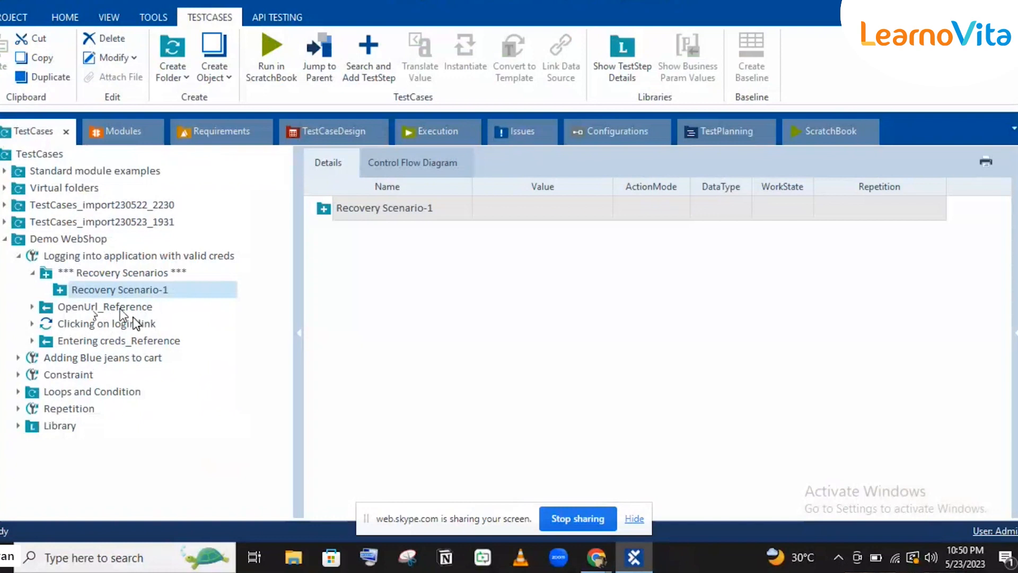
click(126, 323)
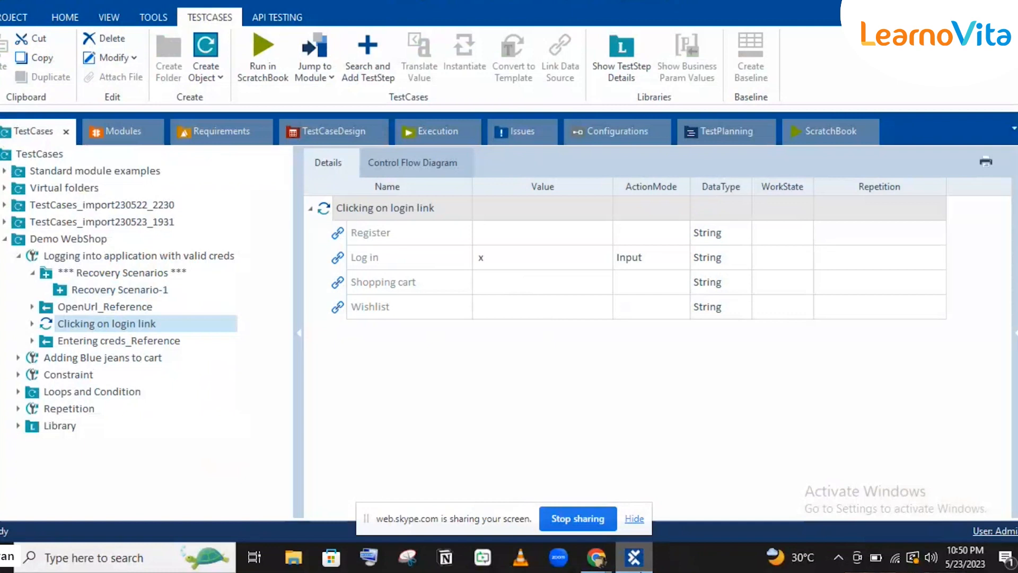
click(635, 557)
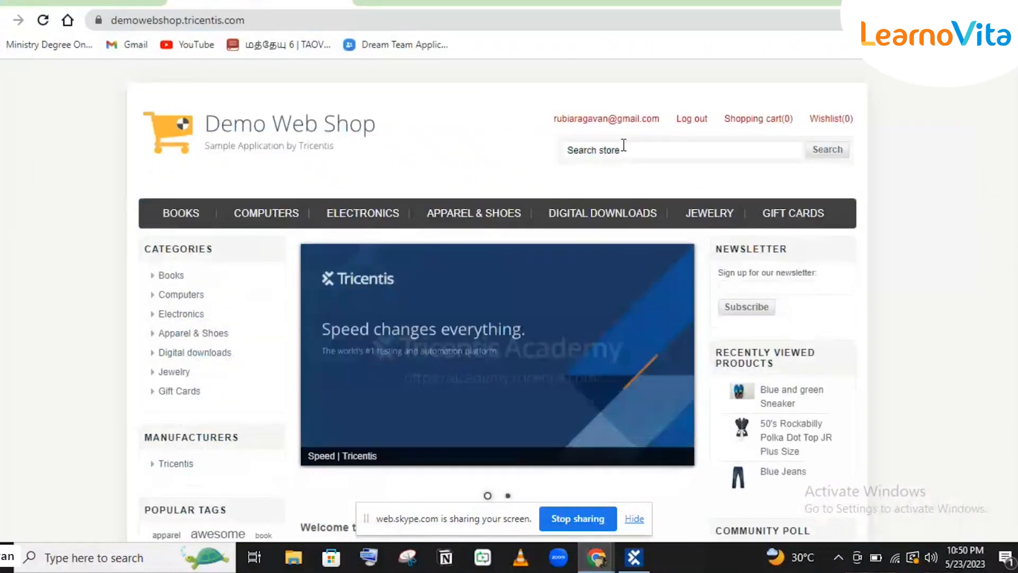
click(634, 557)
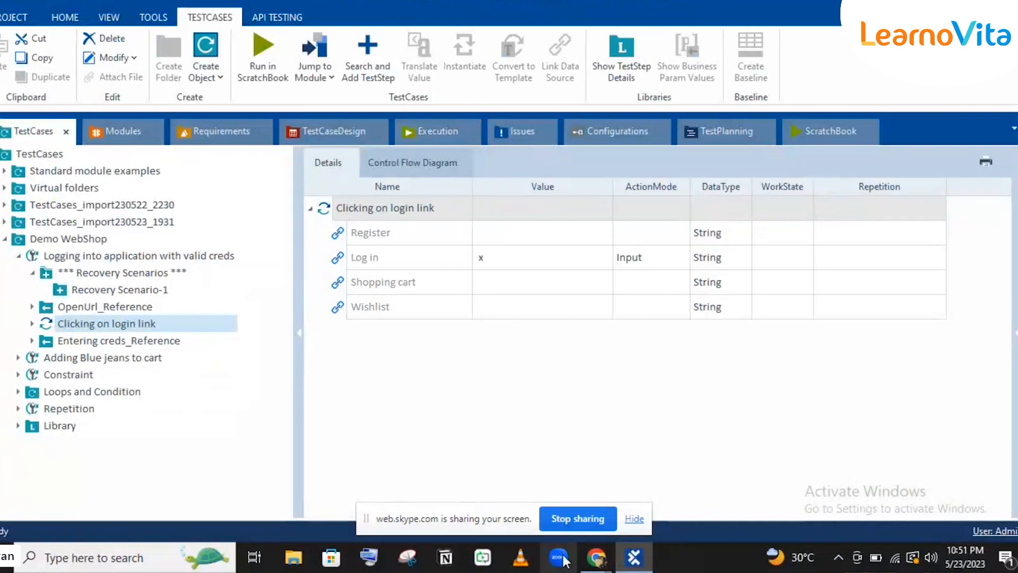
click(650, 552)
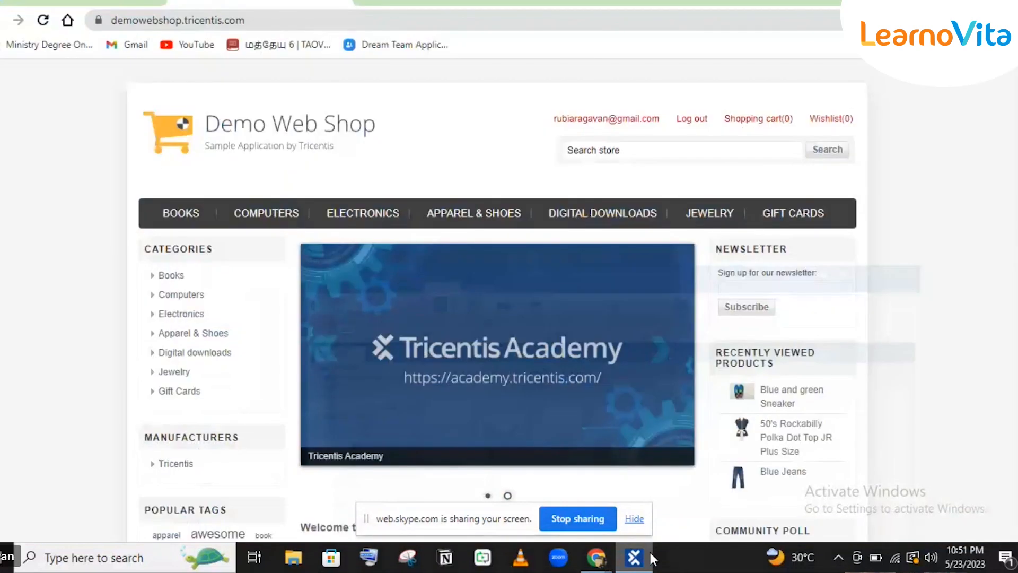
click(651, 552)
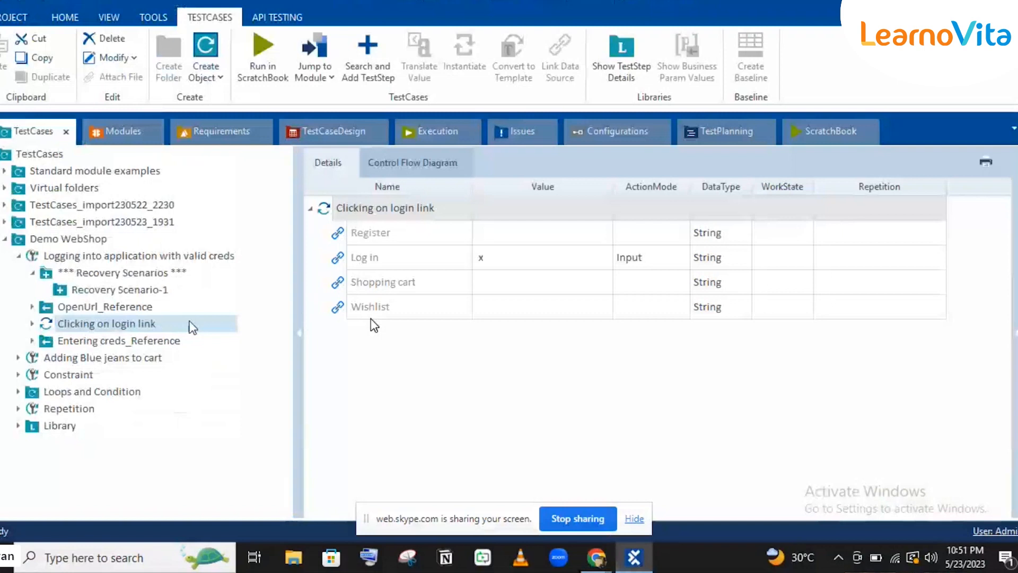
click(141, 291)
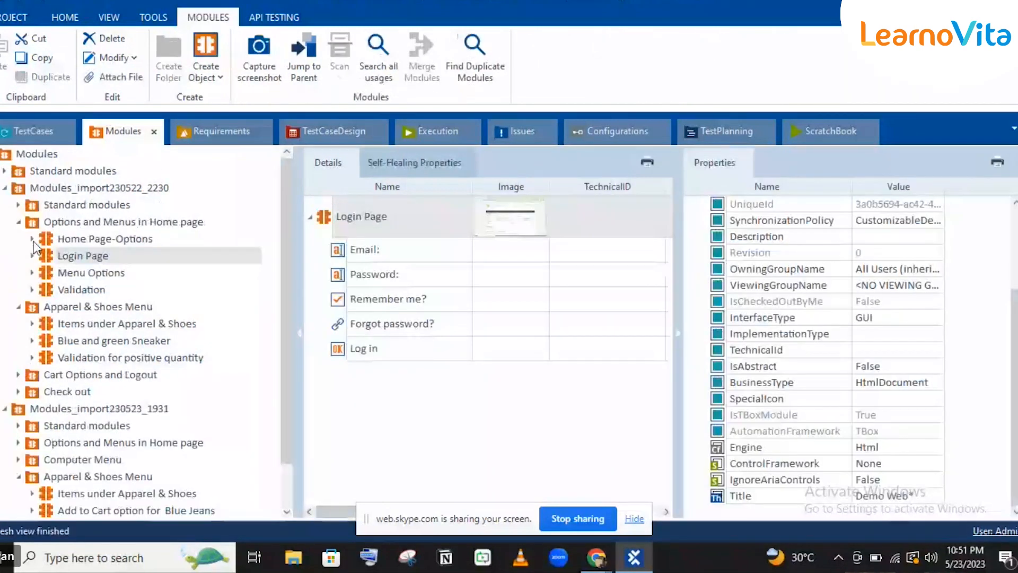
Add the Account and Logout module to Recovery Scenario-1 as its Logout step.
click(18, 222)
click(18, 307)
drag(49, 376, 110, 287)
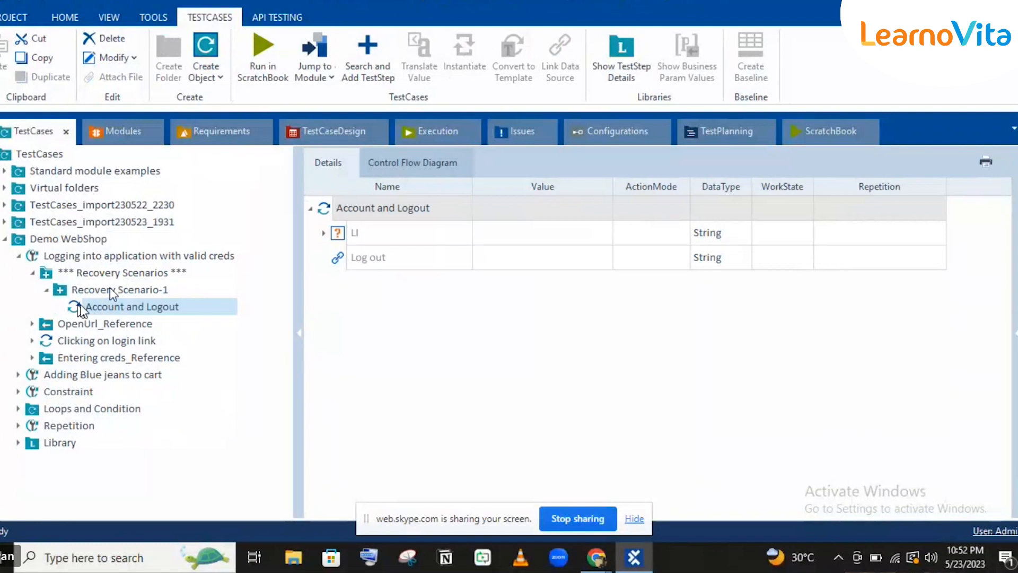
click(110, 307)
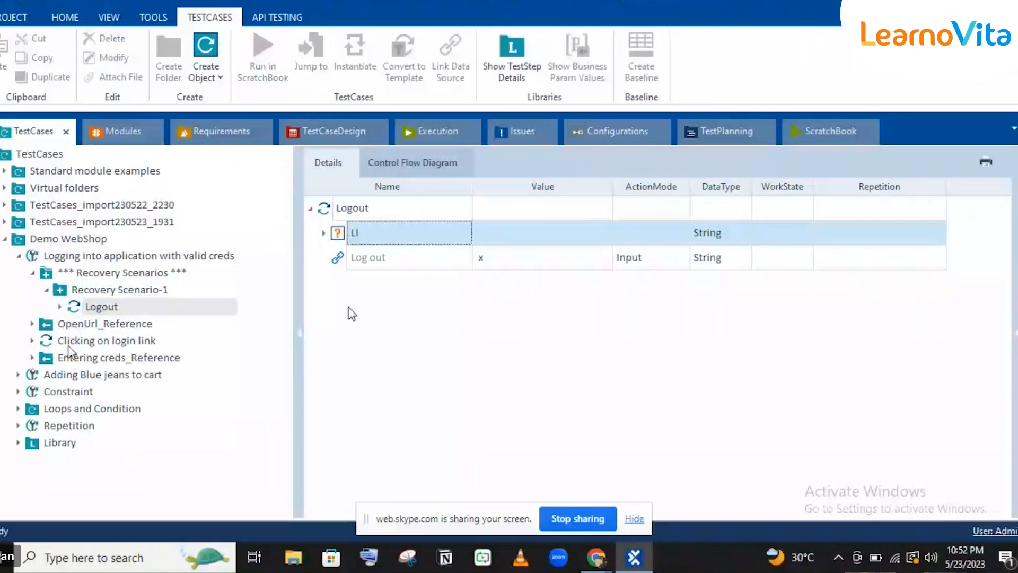
Select Recovery Scenario-1 and show its Properties pane with RetryLevel TestCase.
click(132, 276)
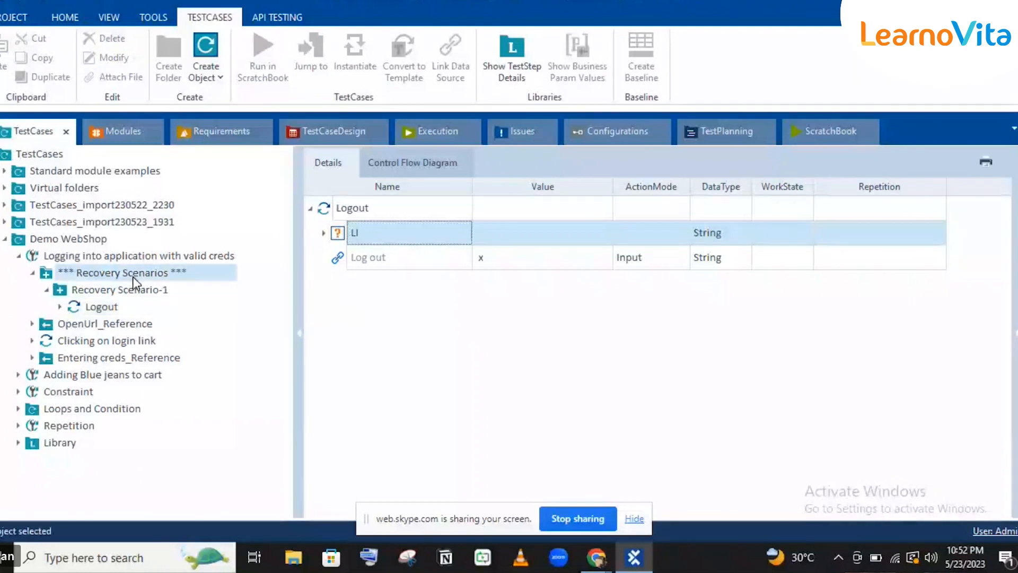
click(108, 290)
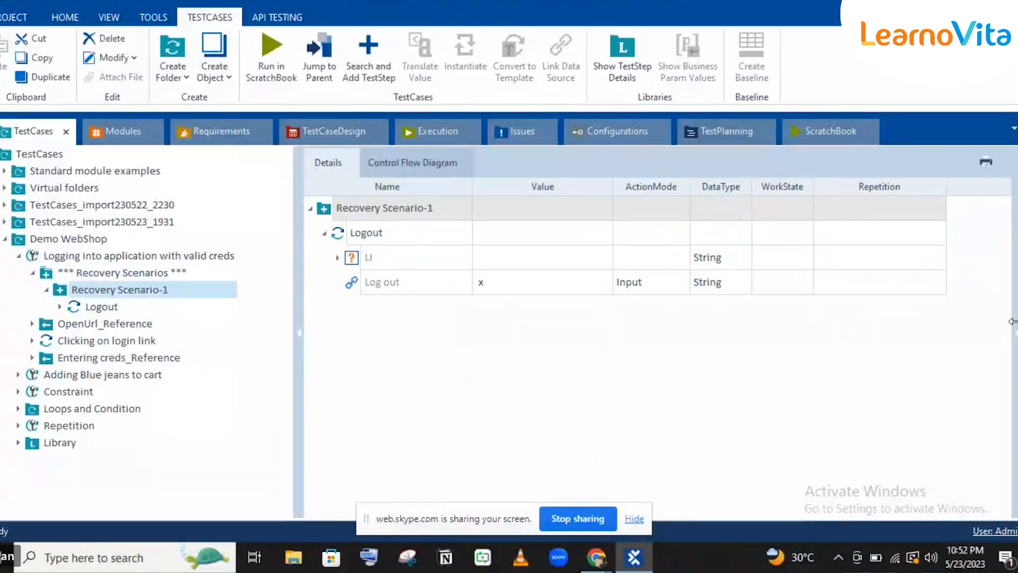
click(1013, 342)
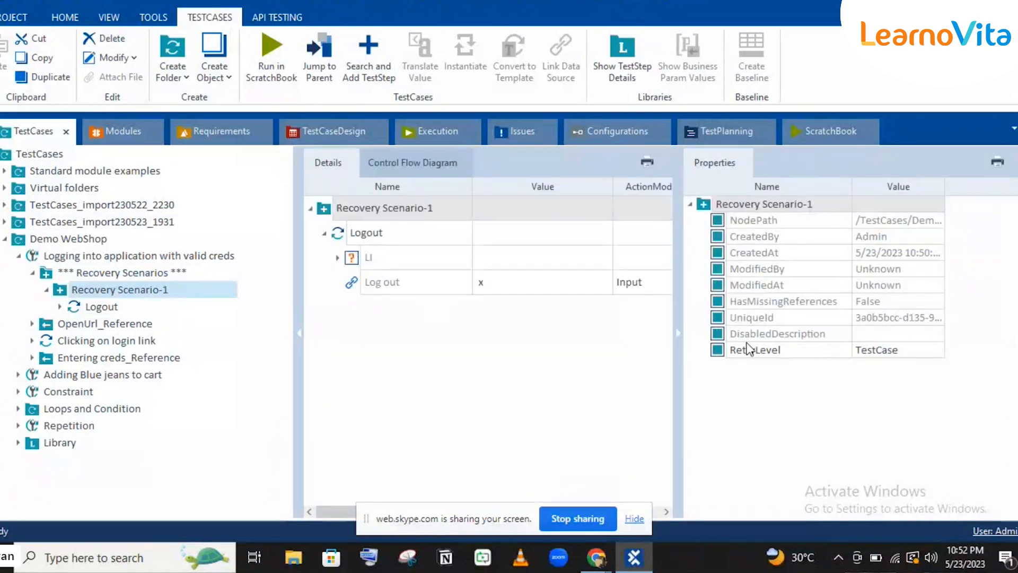
Change Recovery Scenario-1's RetryLevel from TestCase to TestStep.
click(932, 352)
click(937, 350)
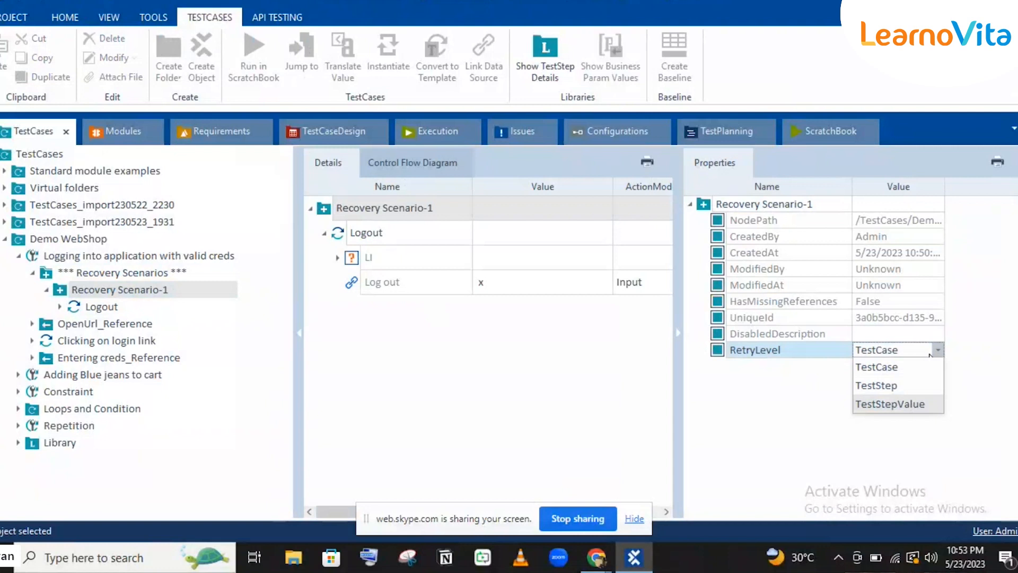
click(930, 352)
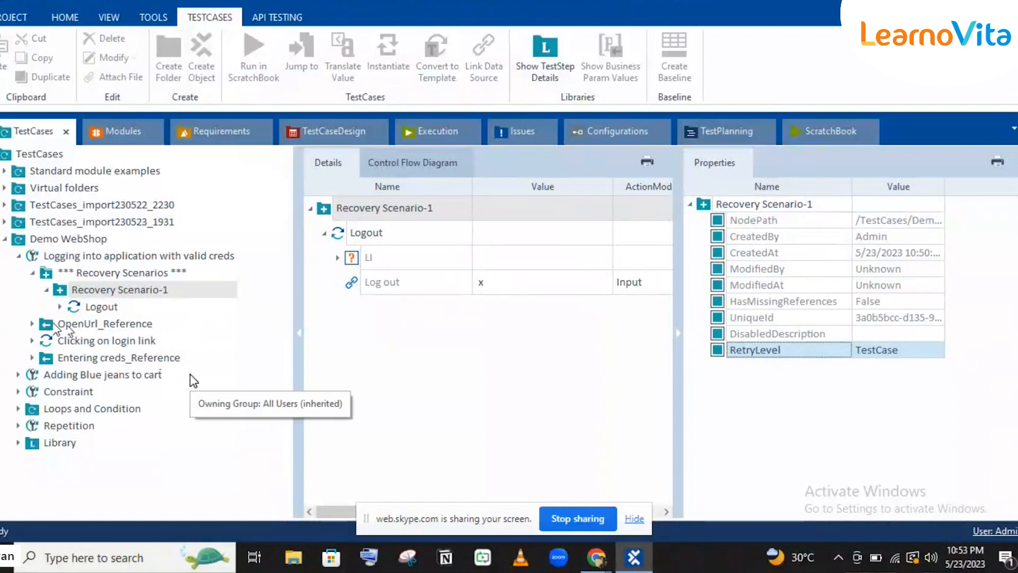
click(880, 344)
click(881, 352)
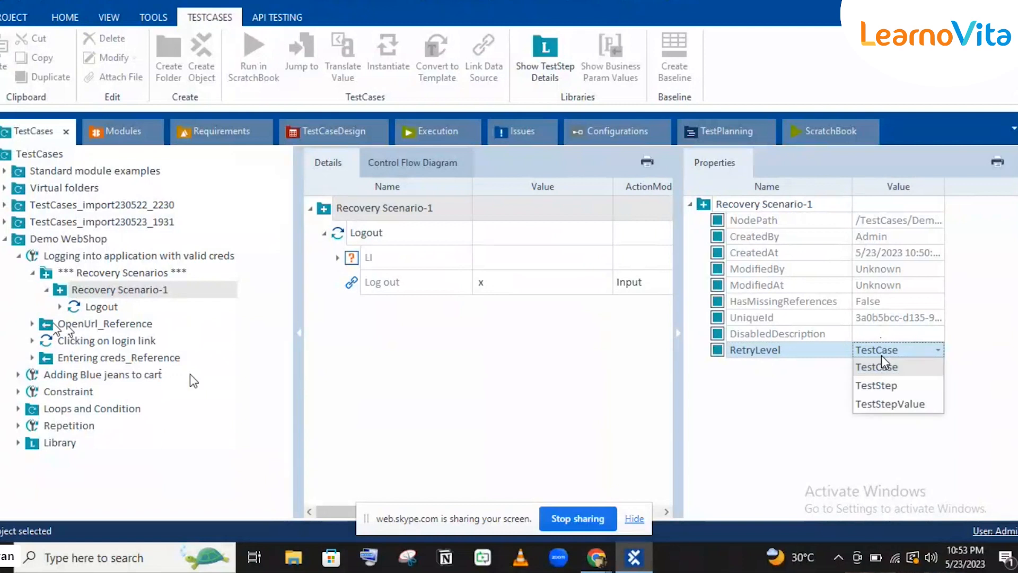
click(866, 388)
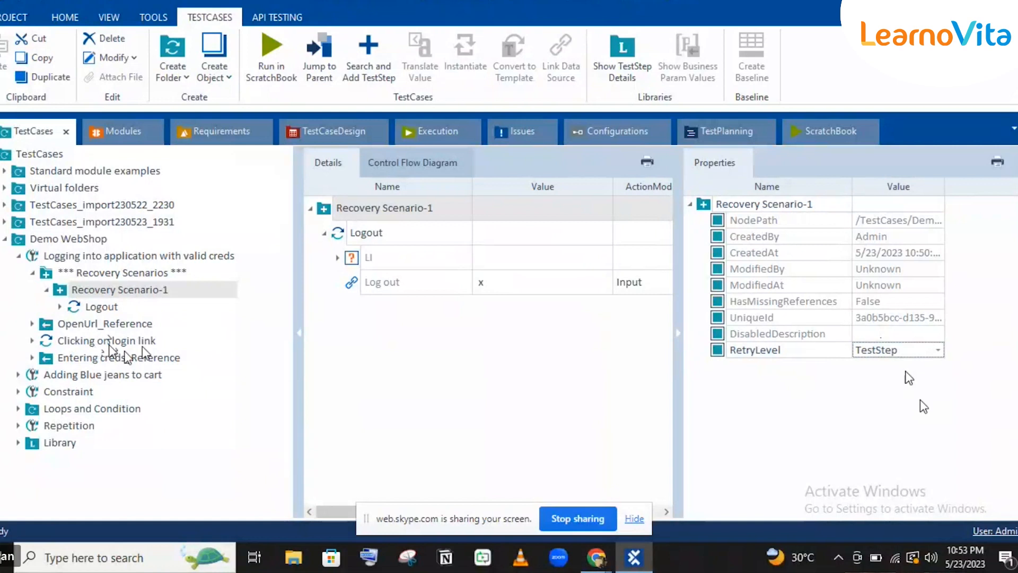
Set the RetryLevel to TestStepValue, then view the Clicking on login link step's details.
click(902, 349)
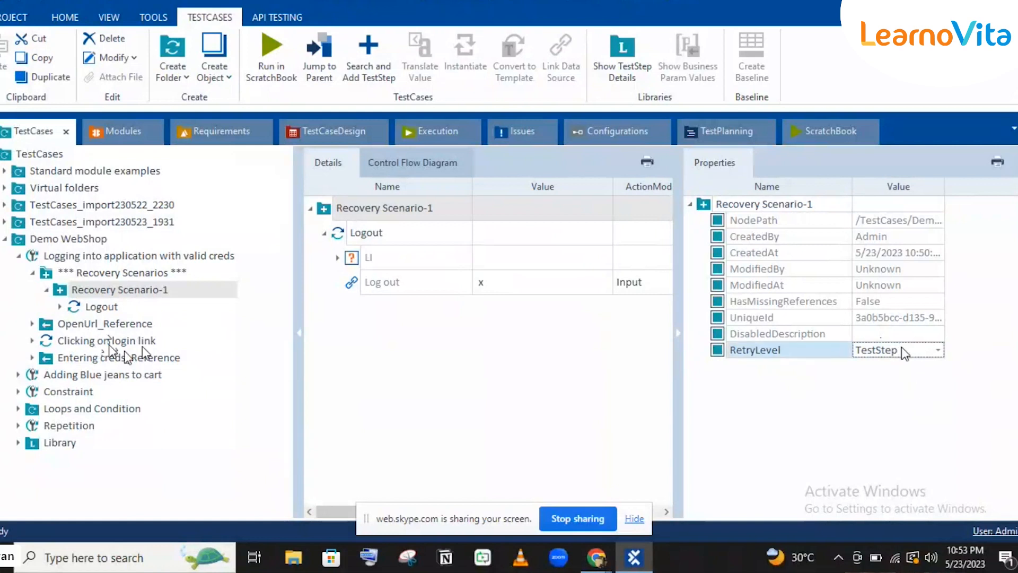
click(902, 349)
click(904, 397)
click(32, 340)
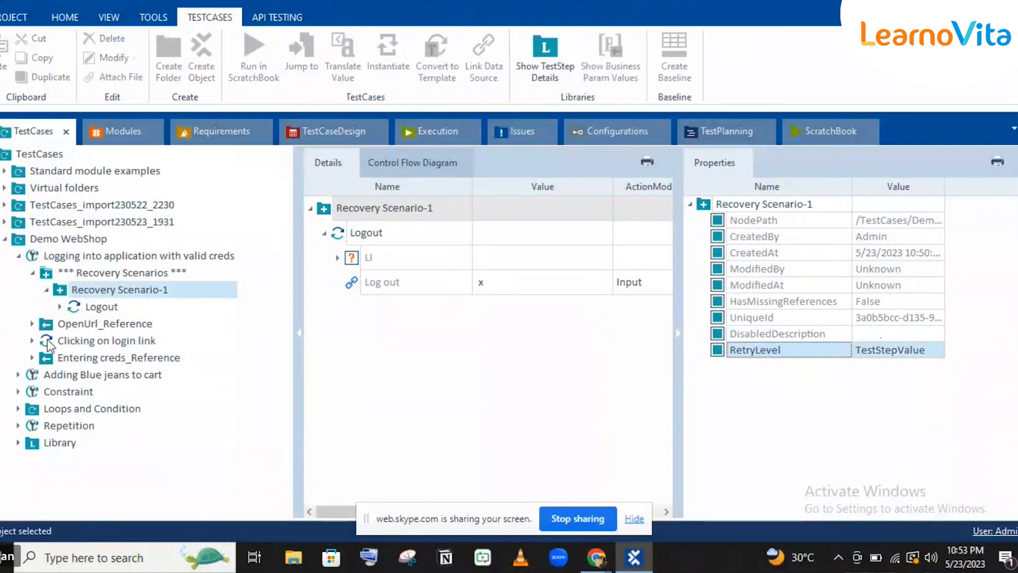
click(91, 342)
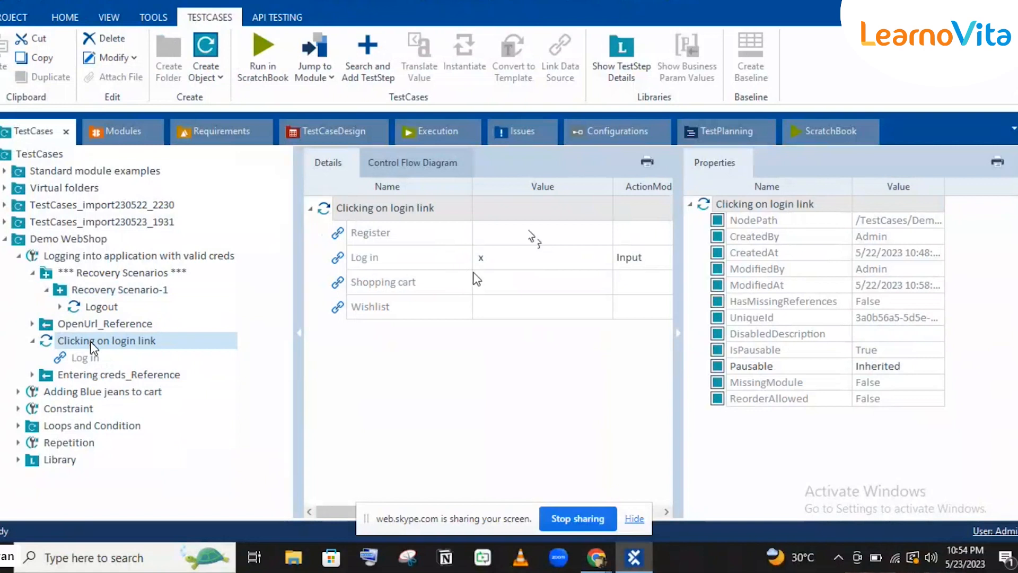
Confirm Recovery Scenario-1's RetryLevel still reads TestStepValue, then right-click the Recovery Scenarios folder.
click(132, 292)
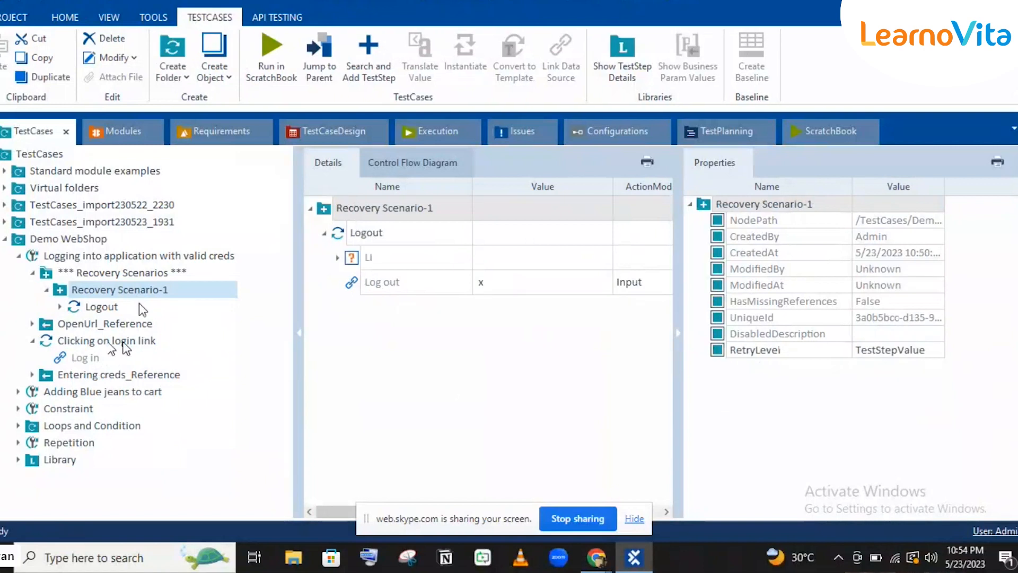
click(127, 342)
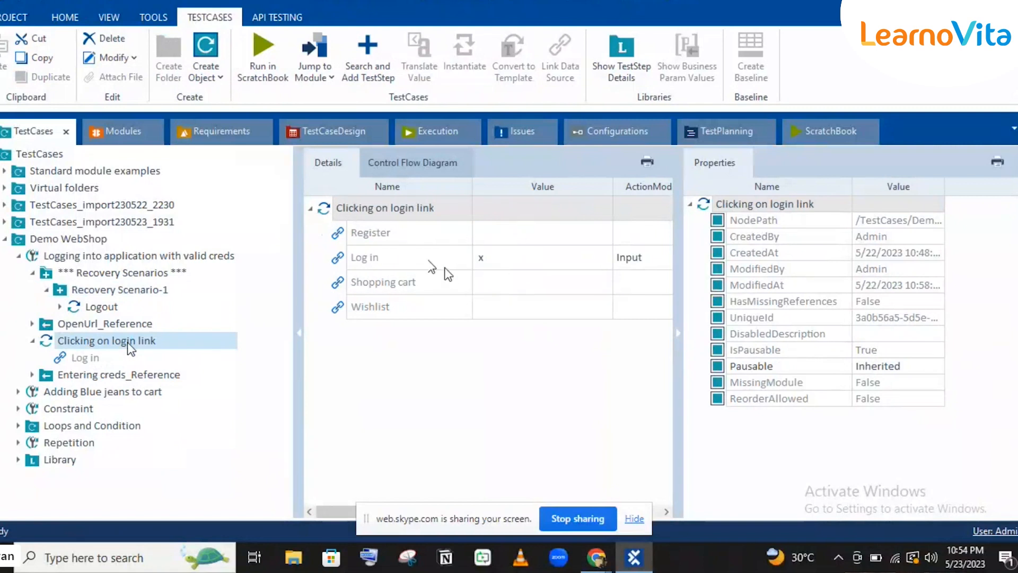
click(84, 293)
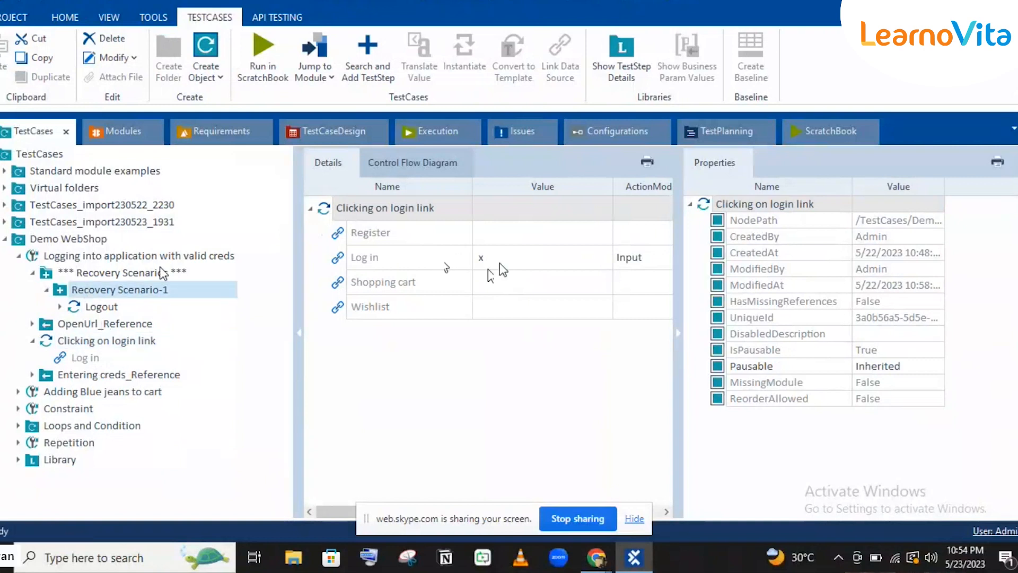
click(84, 292)
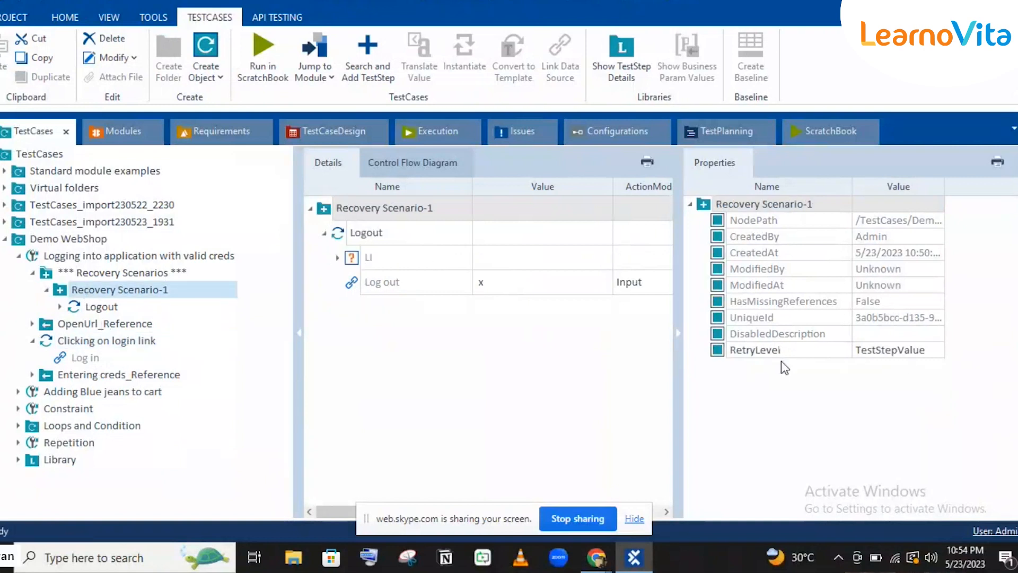
click(892, 353)
click(891, 353)
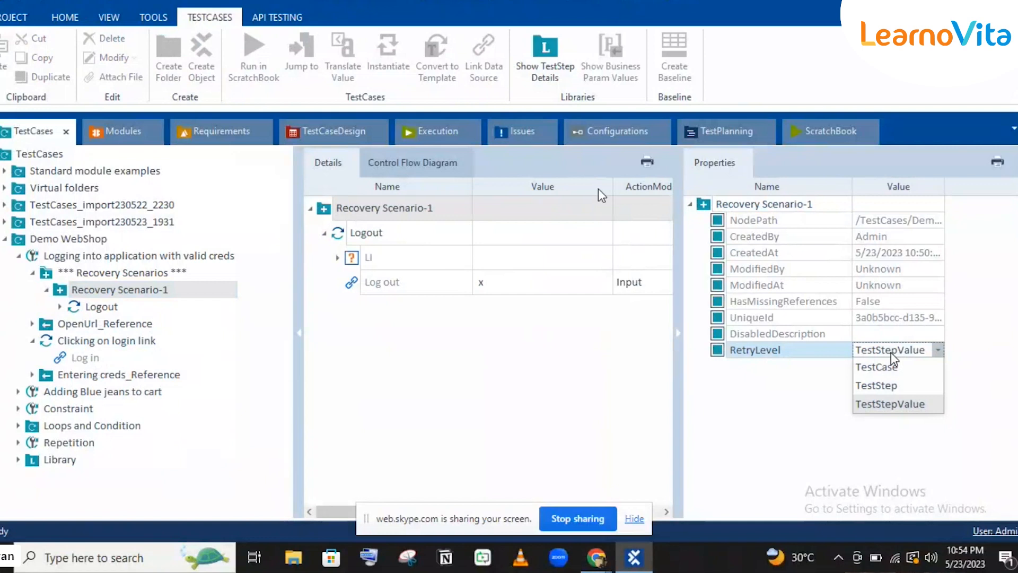
click(91, 276)
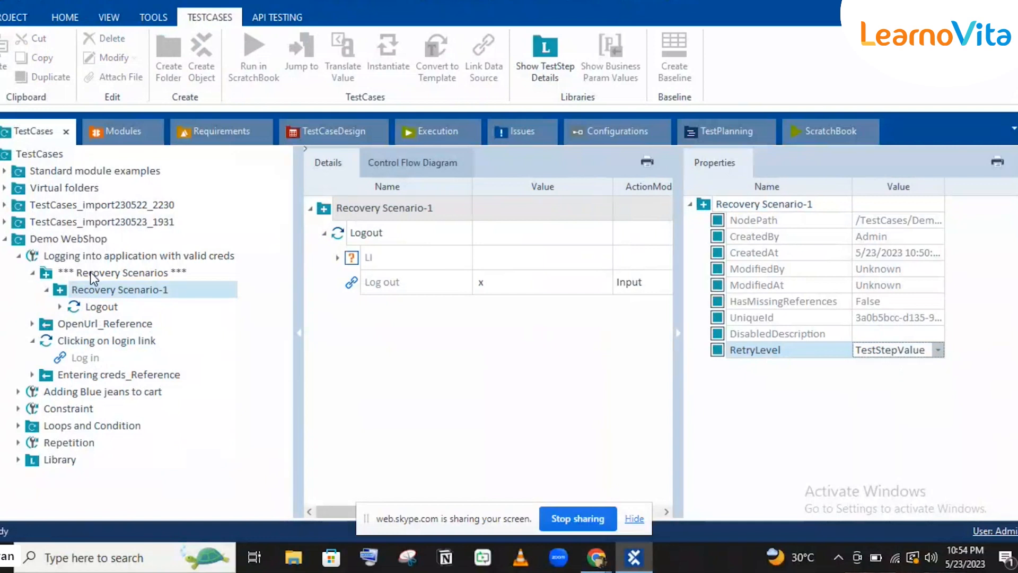
right_click(91, 273)
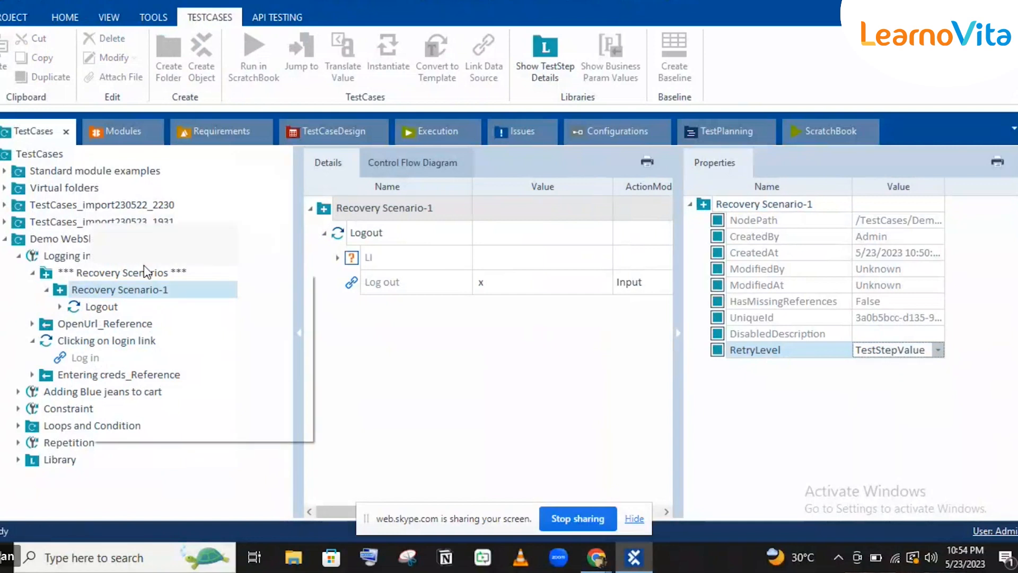
Create a new recovery scenario named Recovery Scenario-2.
click(125, 257)
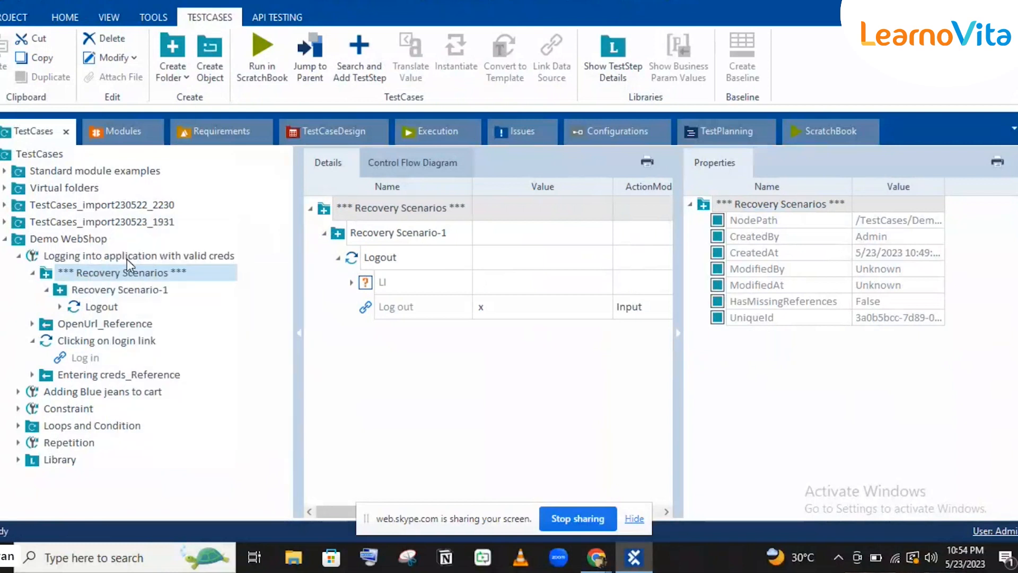
click(178, 322)
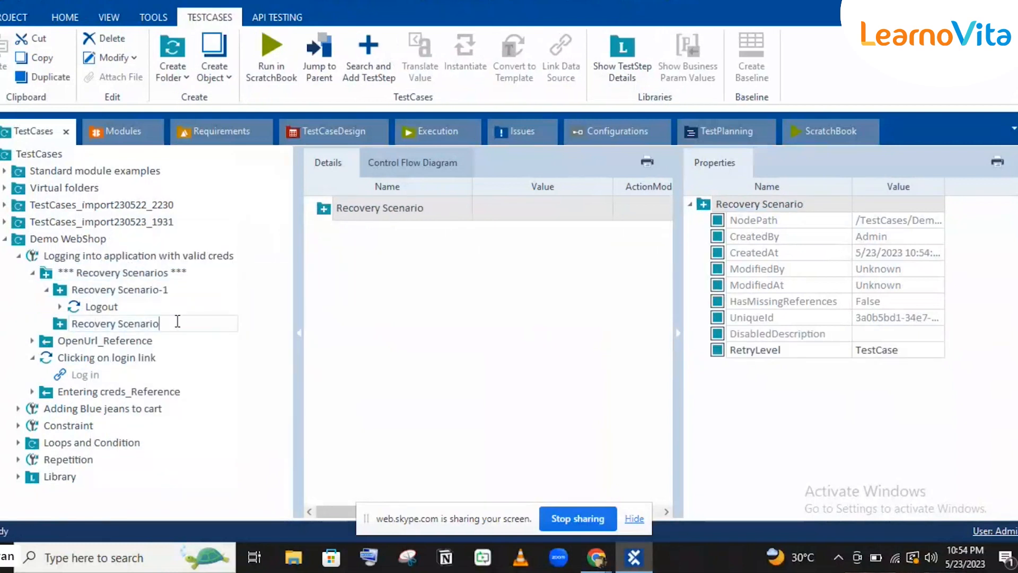
text(-2)
key(Return)
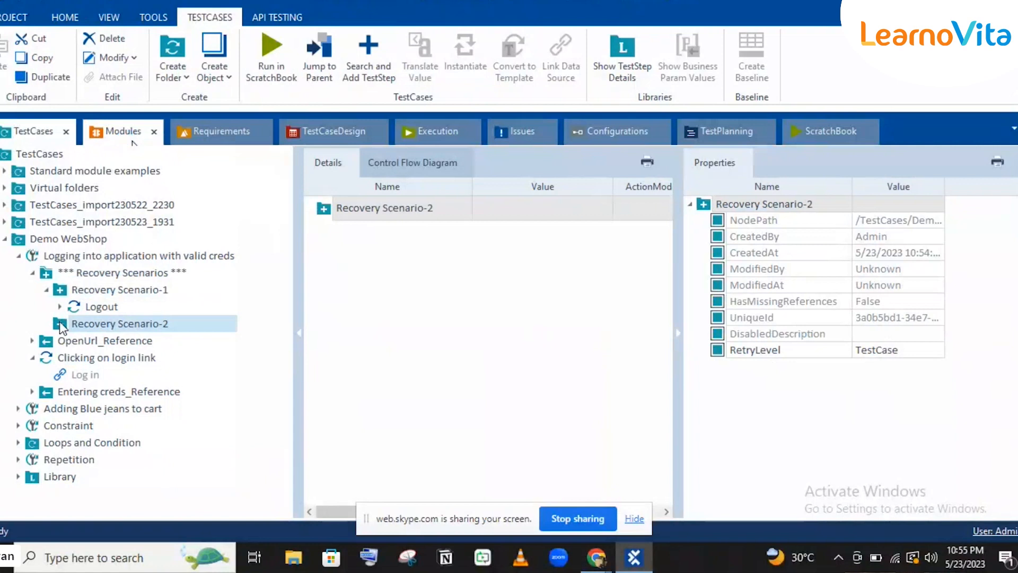
Search 'close' and add the CloseBrowser step to Recovery Scenario-2.
click(368, 60)
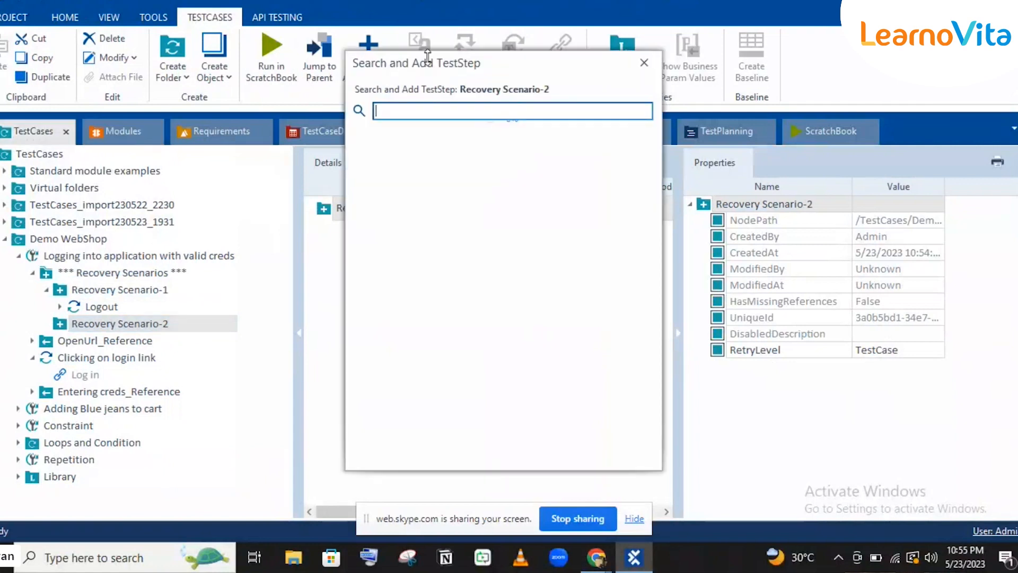
drag(428, 55, 524, 69)
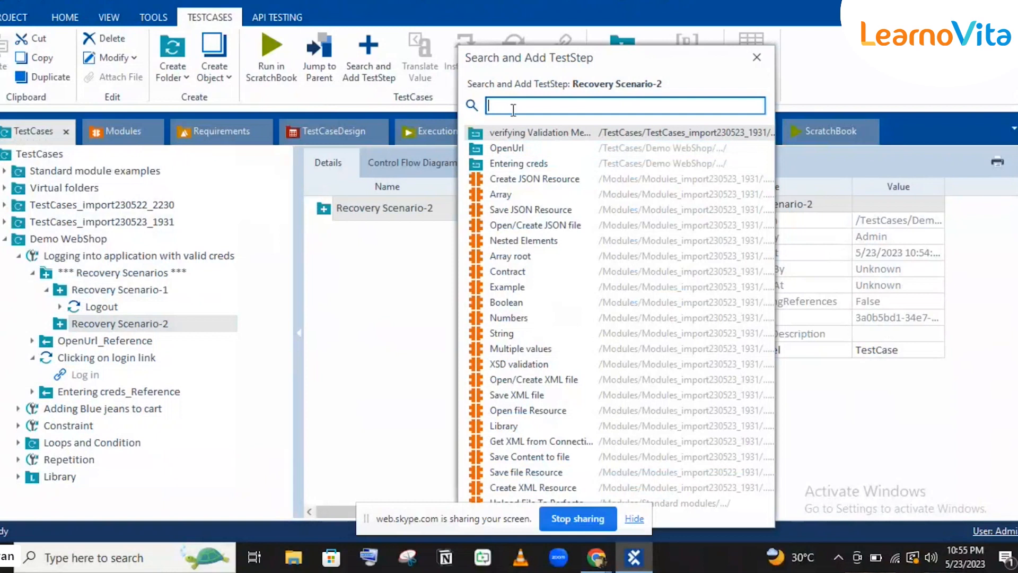
text(close)
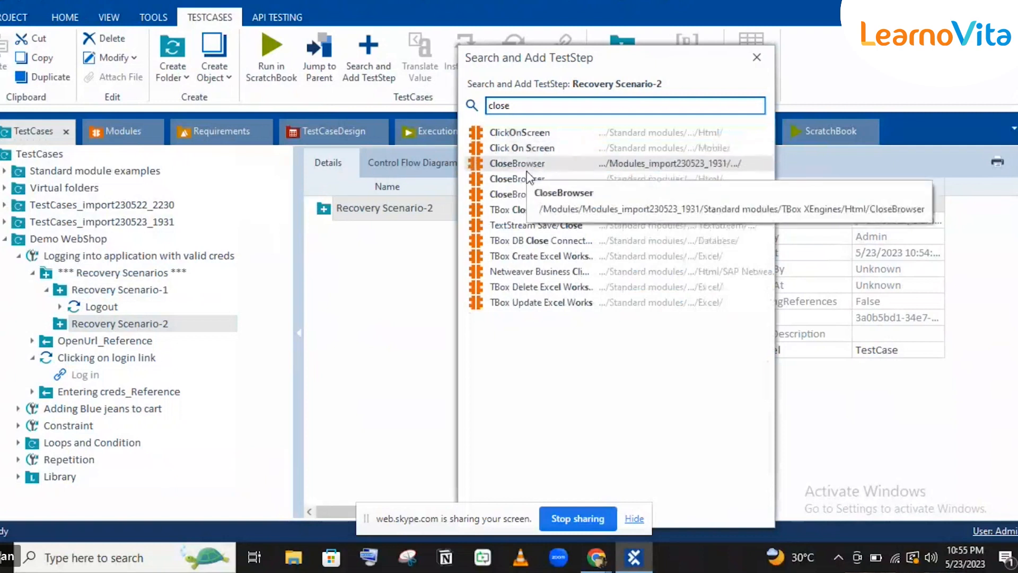
double_click(527, 172)
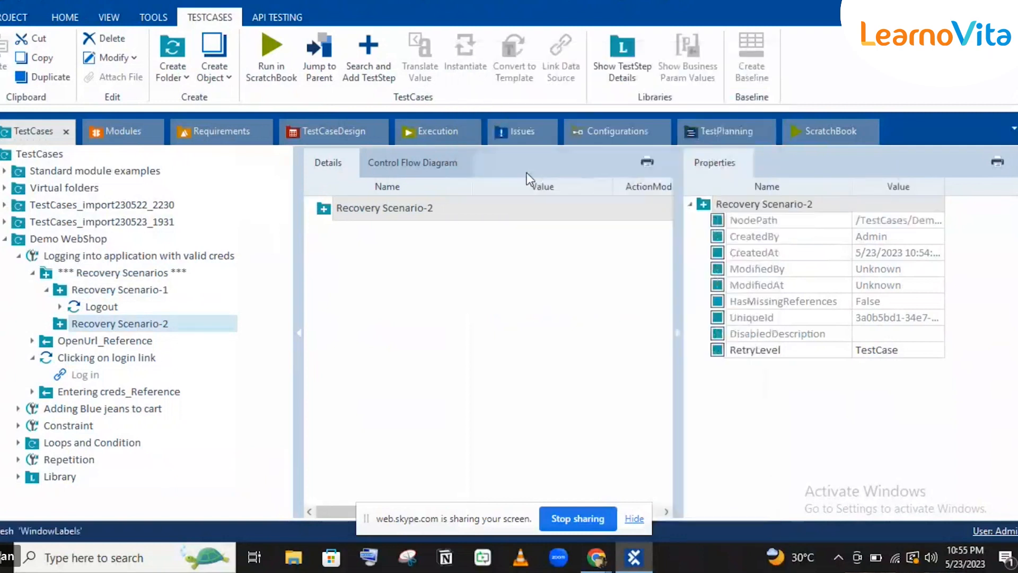
Set the CloseBrowser step's Title value to Demo*, then reselect Recovery Scenario-1.
text(D)
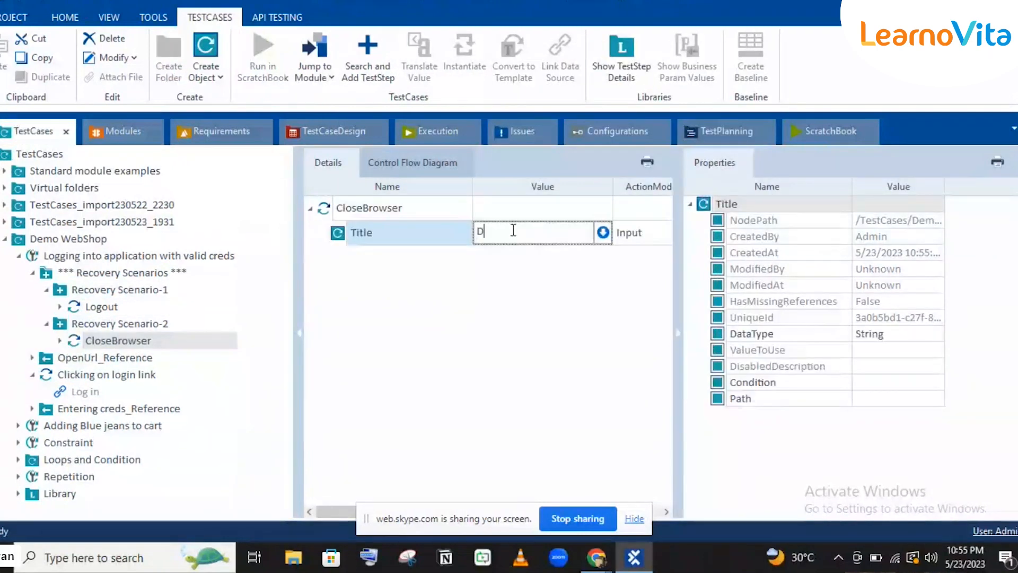
text(emo*)
click(419, 214)
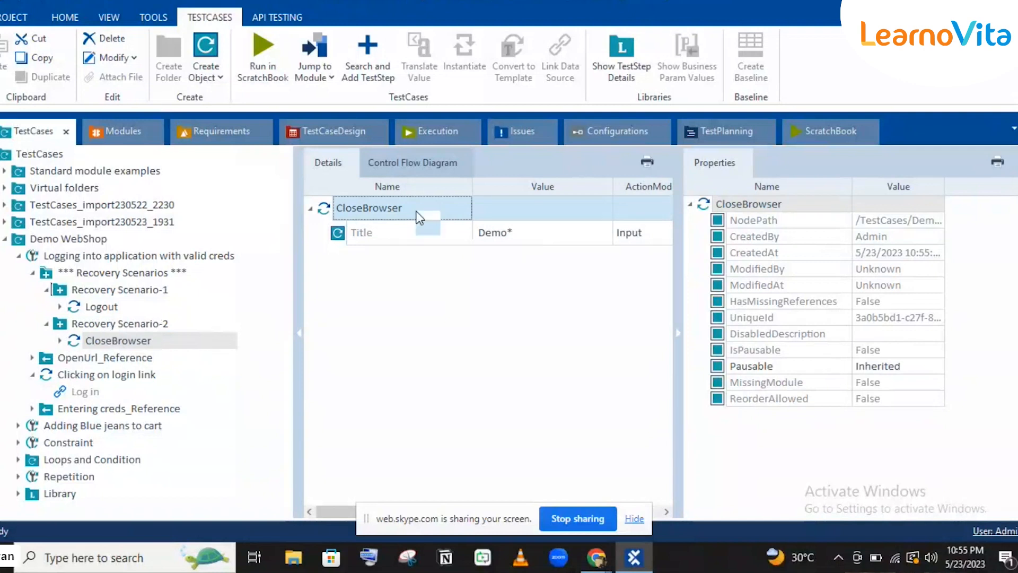
click(45, 289)
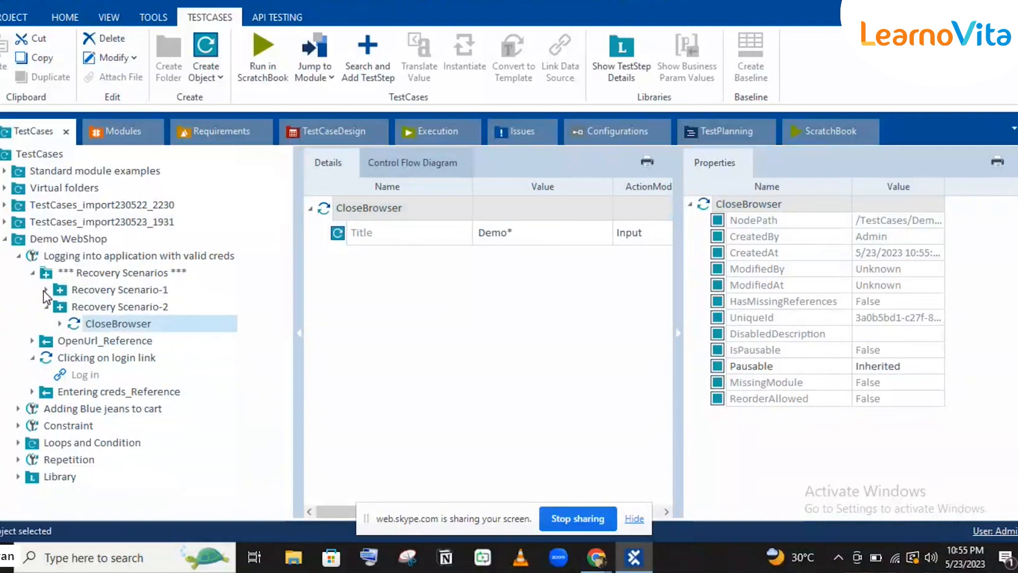
click(98, 292)
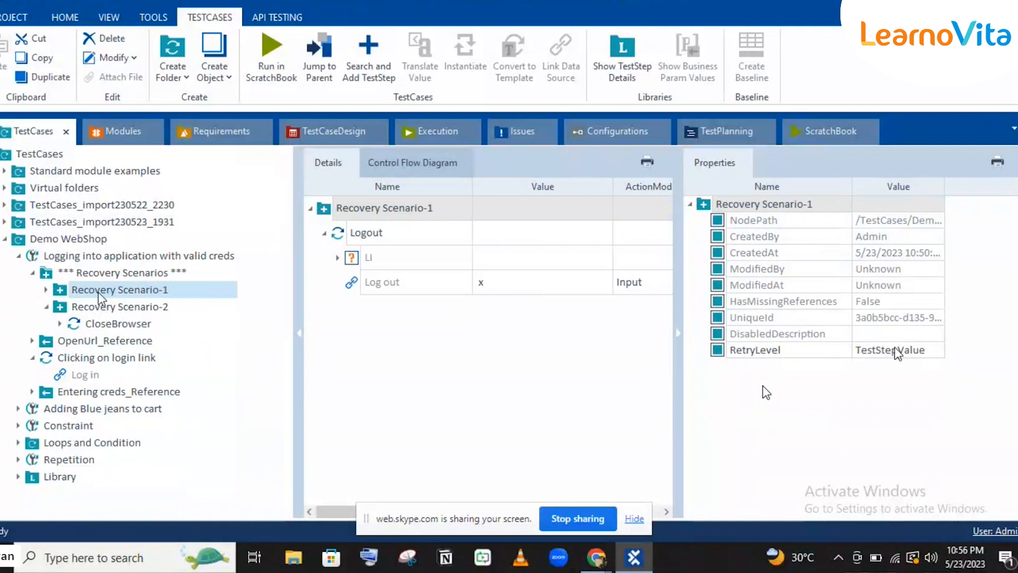
Set Recovery Scenario-1's RetryLevel to TestCase.
click(898, 354)
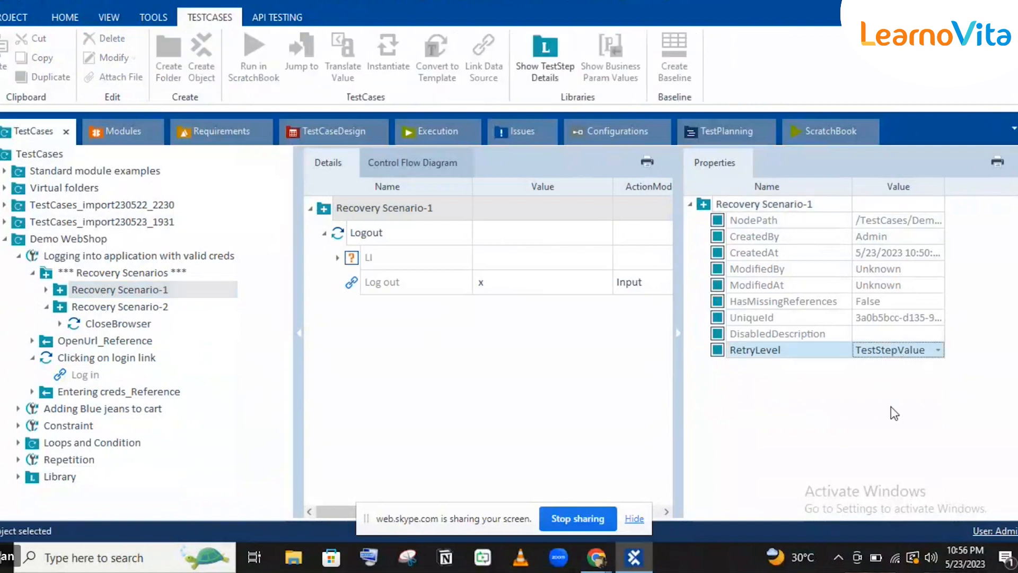
click(898, 351)
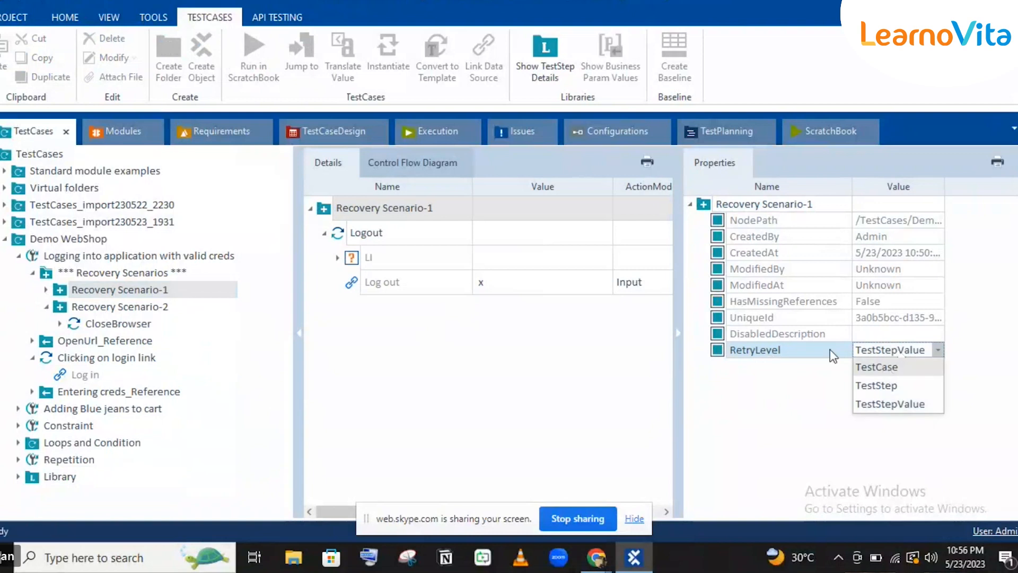
click(876, 368)
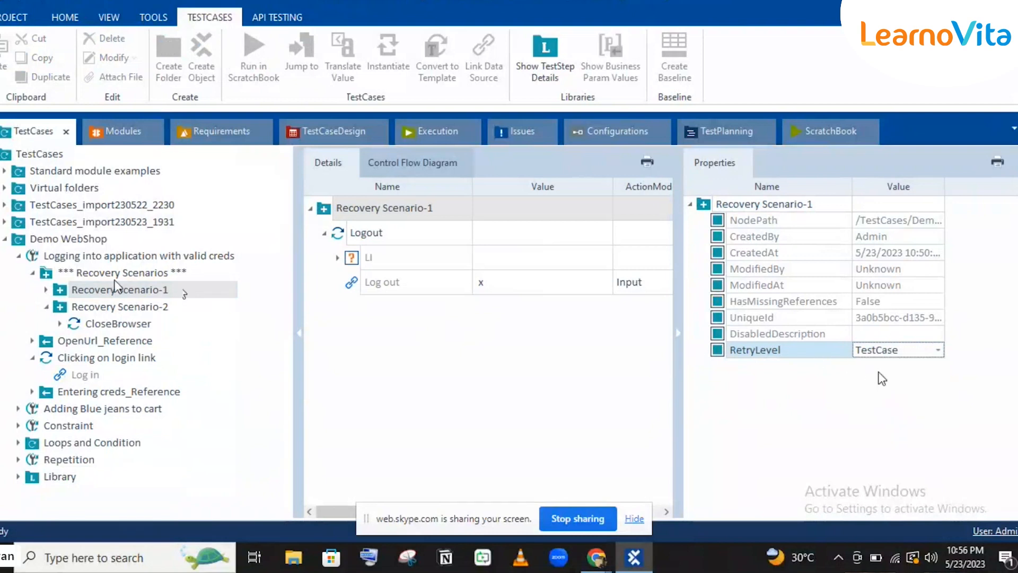
Select Recovery Scenario-2 and set its RetryLevel to TestStepValue.
click(95, 300)
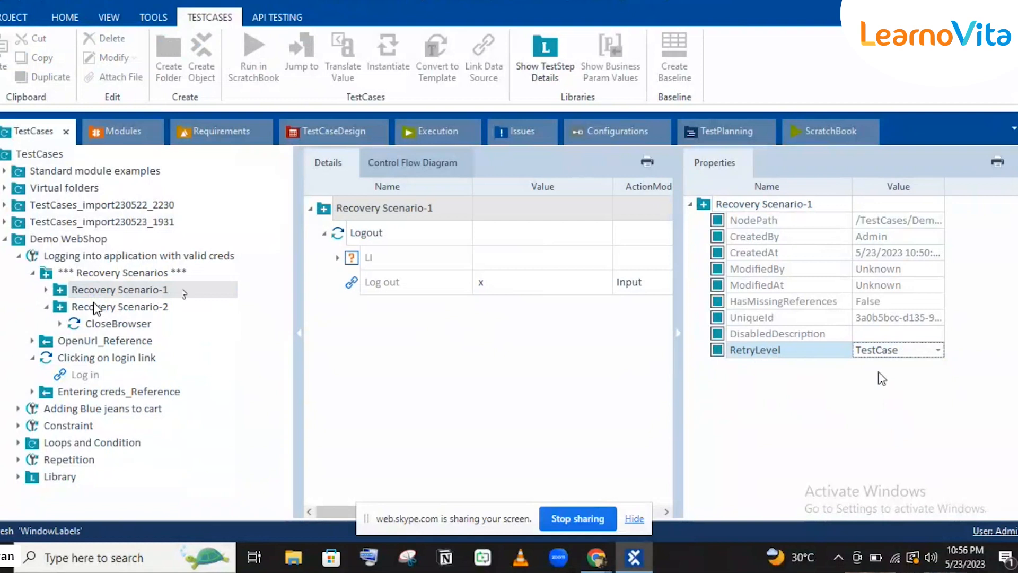
click(94, 304)
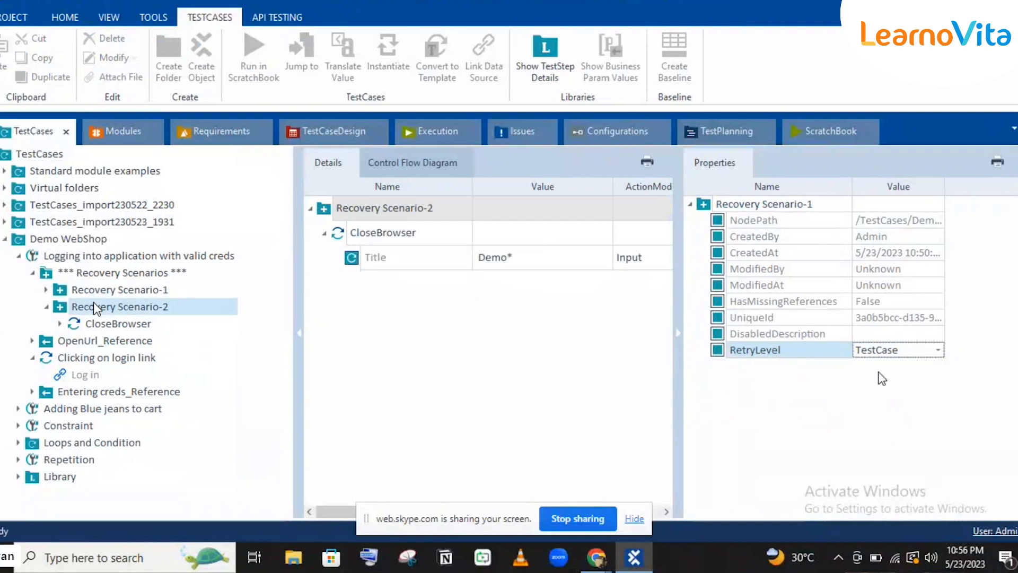
click(909, 352)
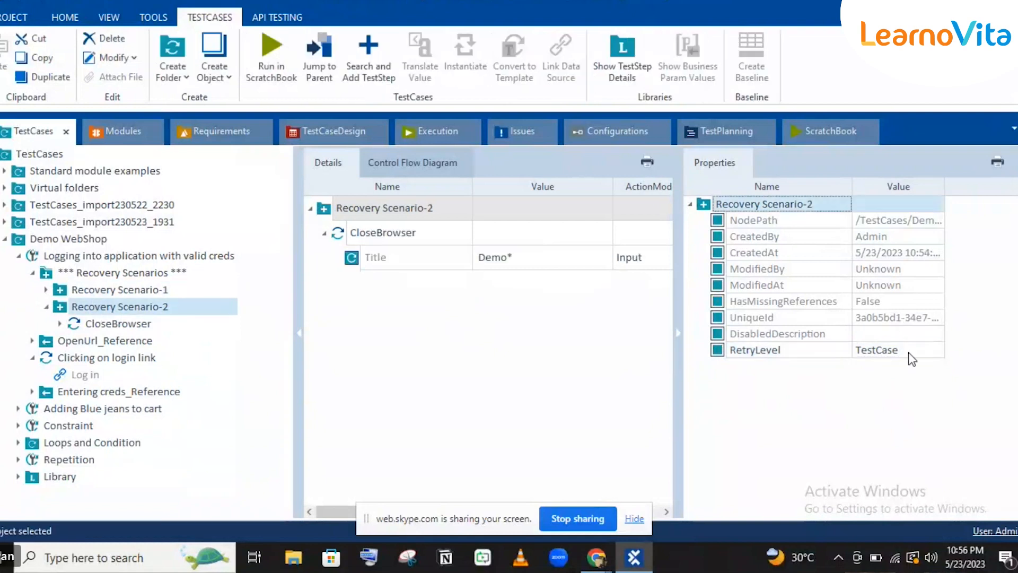
click(909, 352)
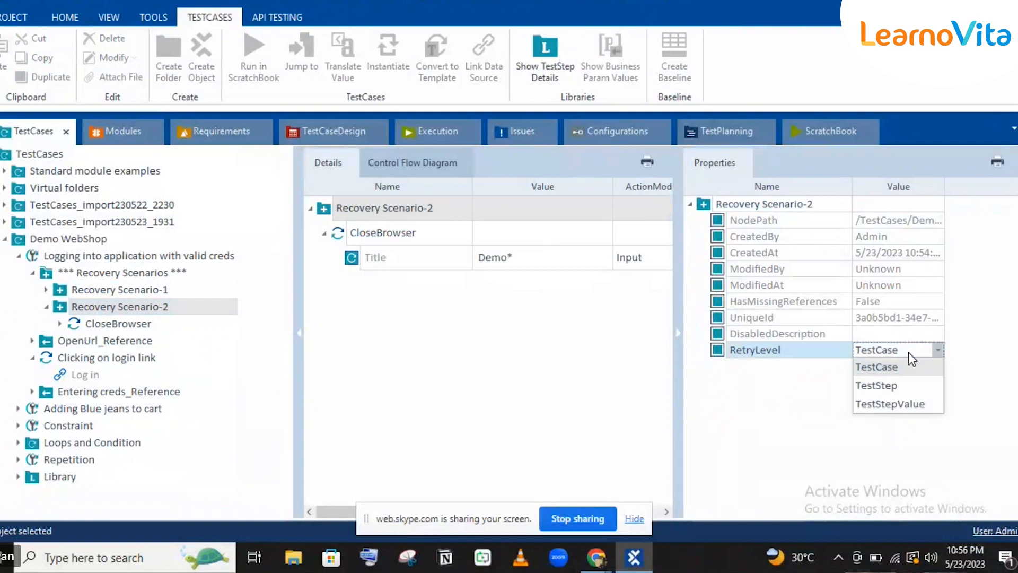
click(899, 402)
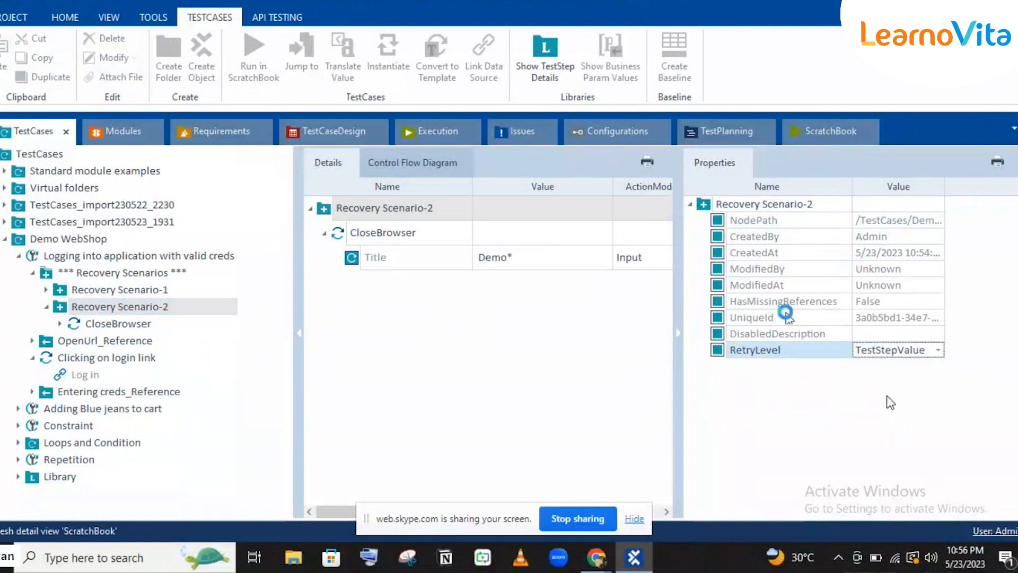
click(790, 318)
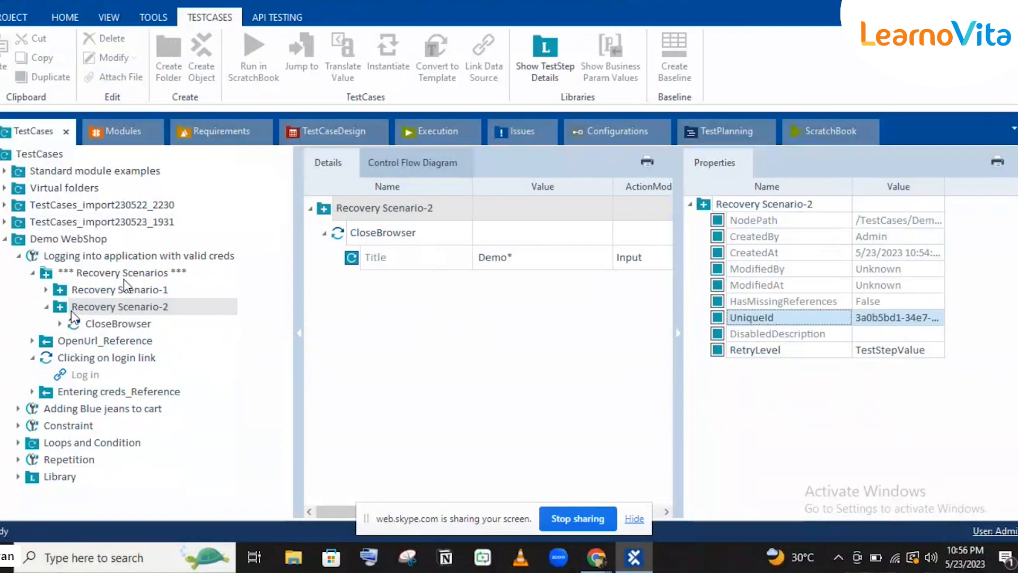
click(139, 308)
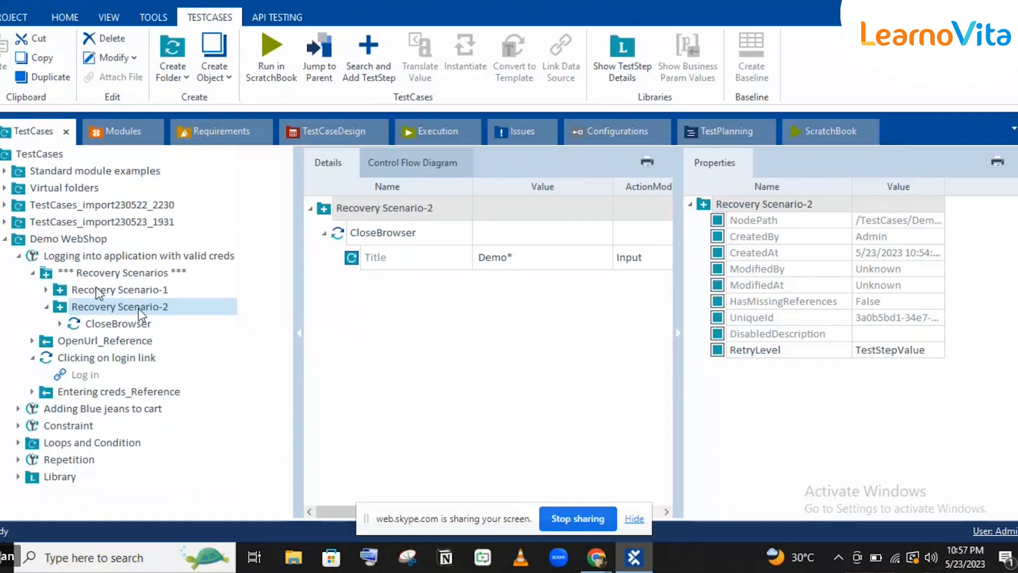
Copy the OpenUrl step from OpenUrl_Reference into Recovery Scenario-2 after CloseBrowser.
click(98, 290)
click(113, 307)
click(33, 341)
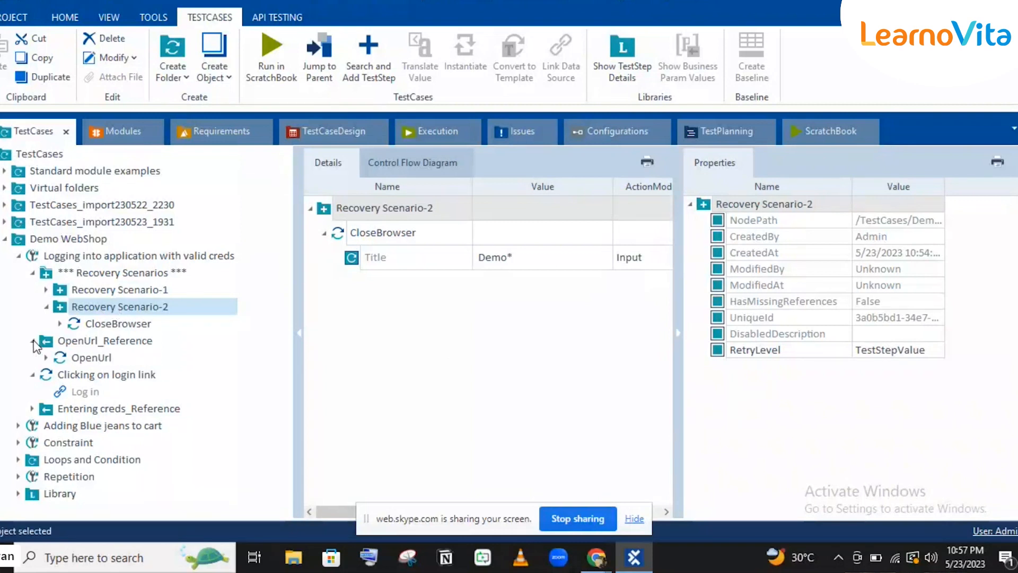
click(81, 358)
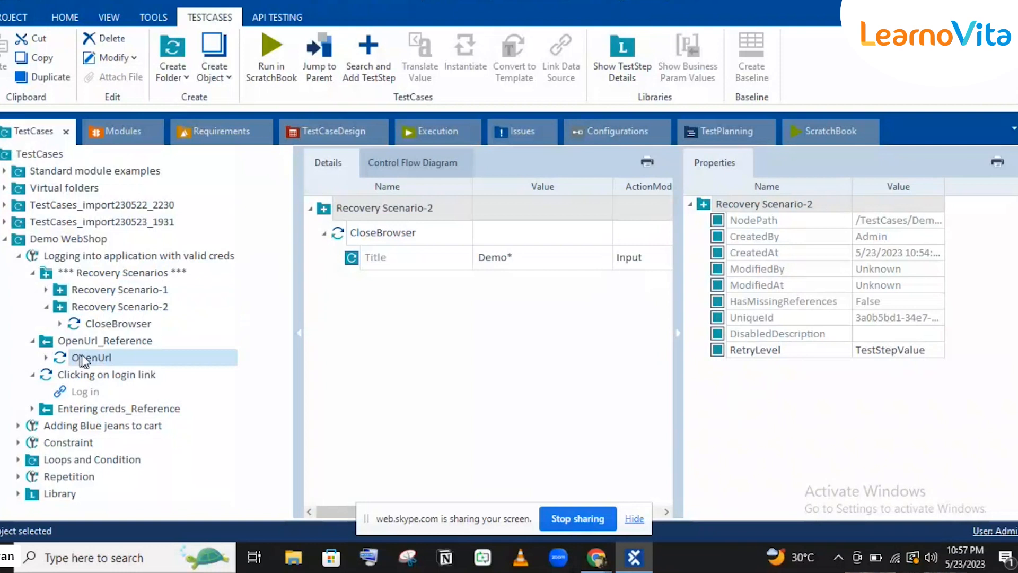
click(93, 306)
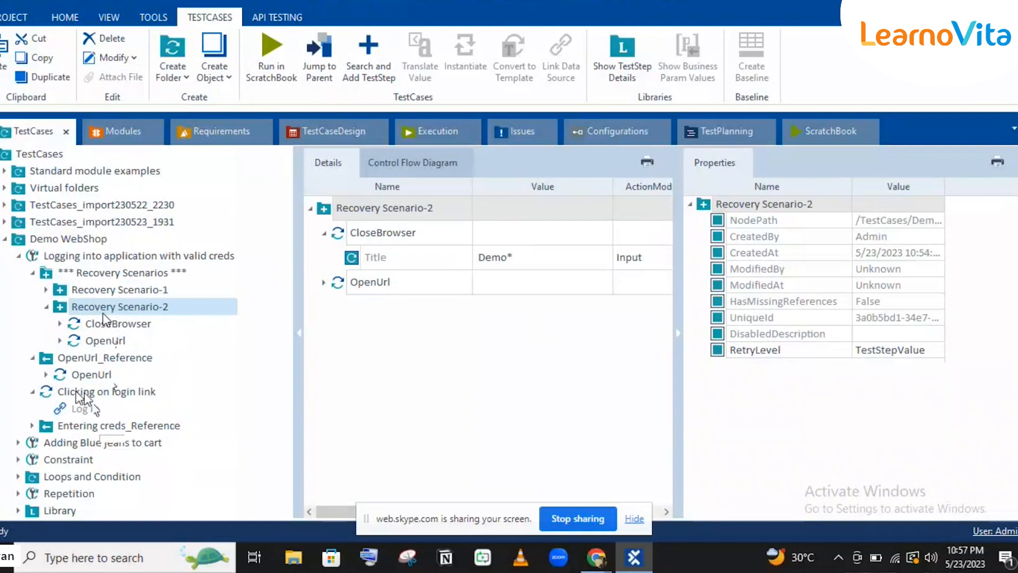
Review both recovery scenarios' steps, then collapse the login-link step and Recovery Scenarios folder.
click(109, 292)
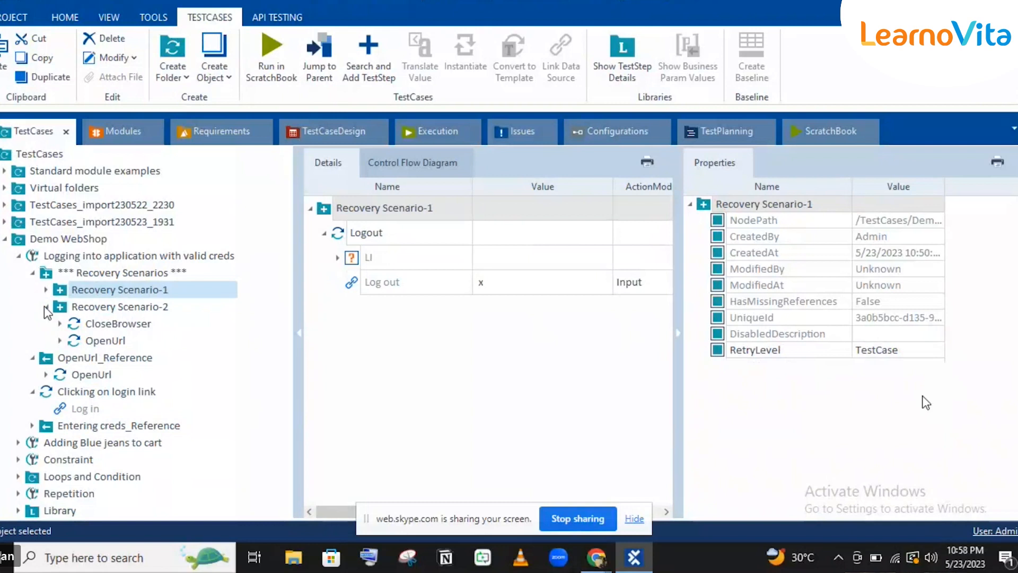
click(92, 310)
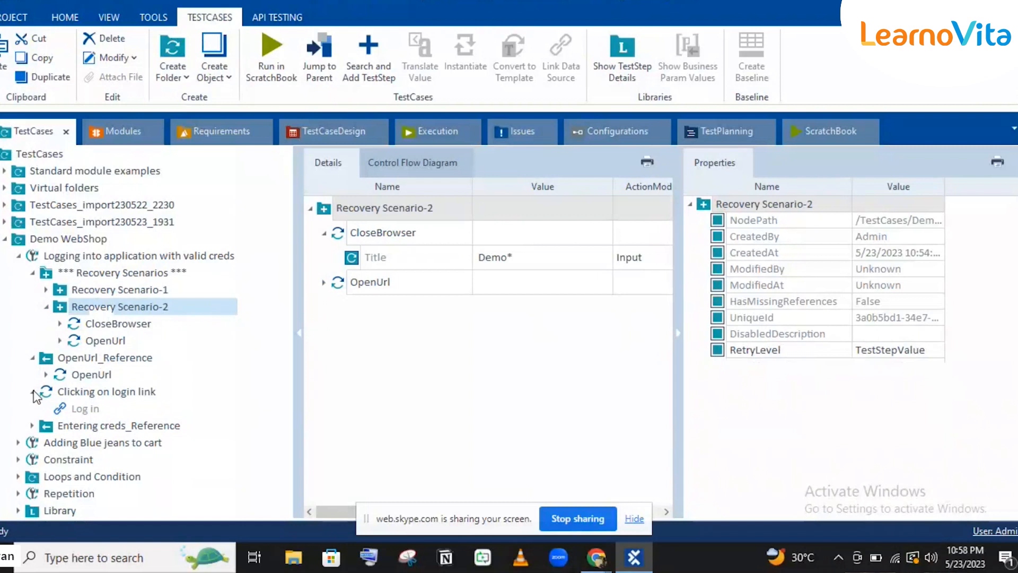
click(33, 392)
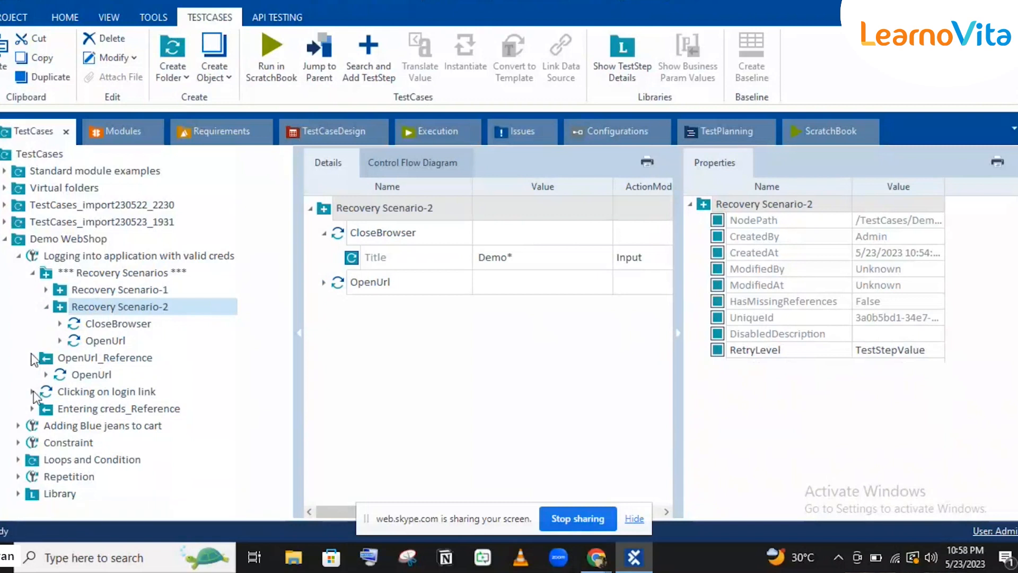
click(33, 272)
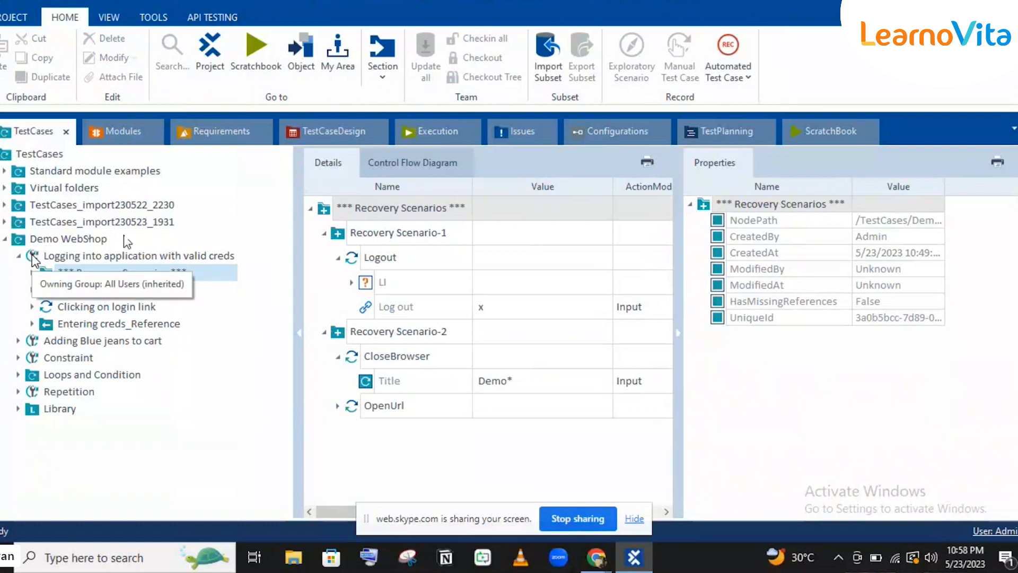
Add the 'Logging into application with valid creds' test case to the New ExecutionList.
click(63, 253)
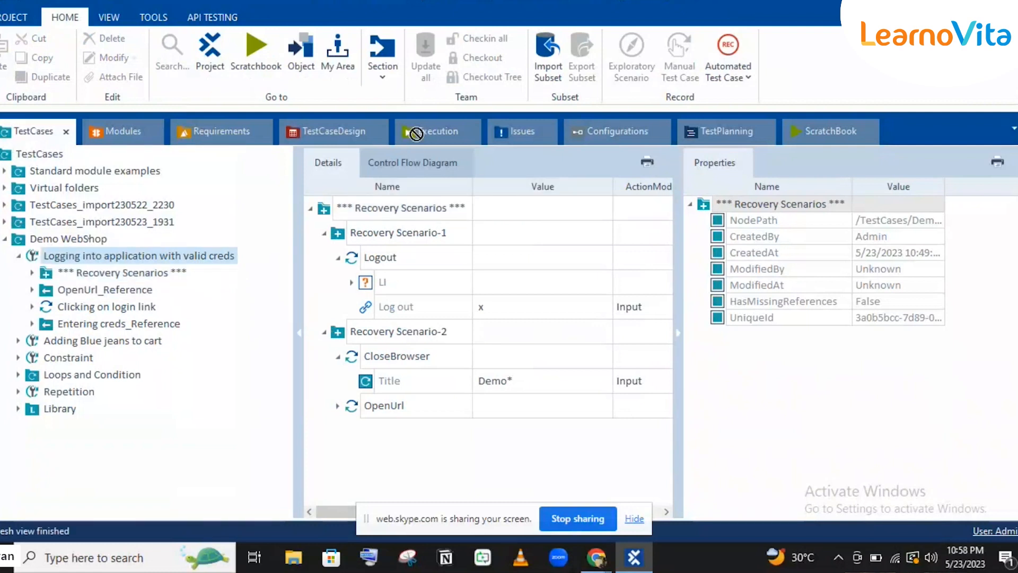
drag(416, 134, 49, 218)
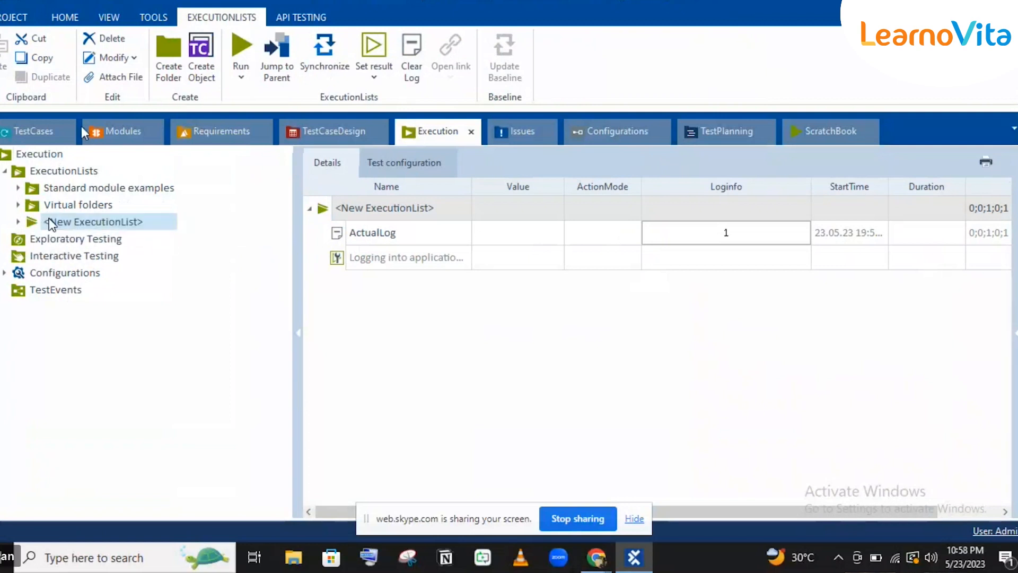
click(32, 131)
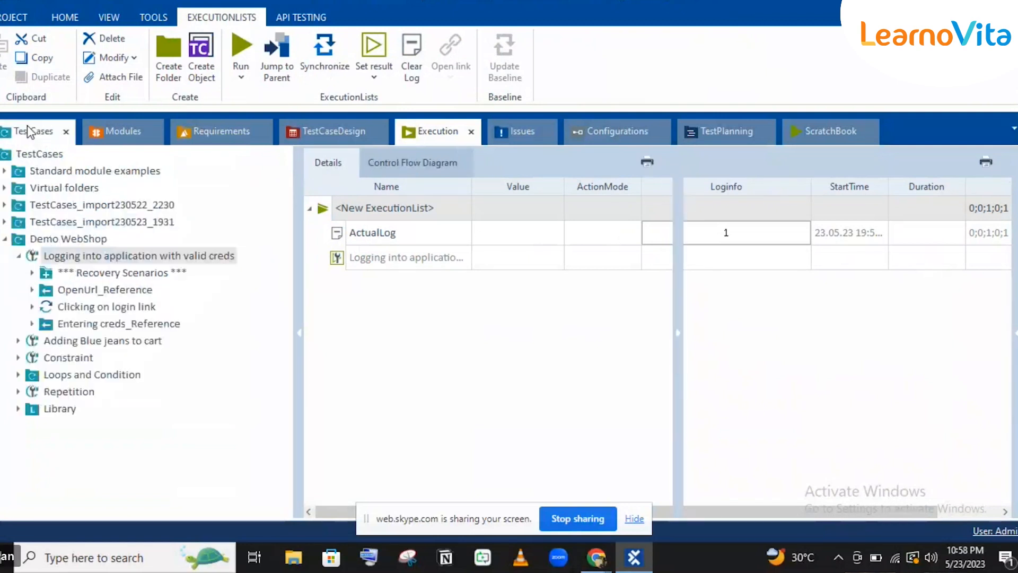
click(438, 141)
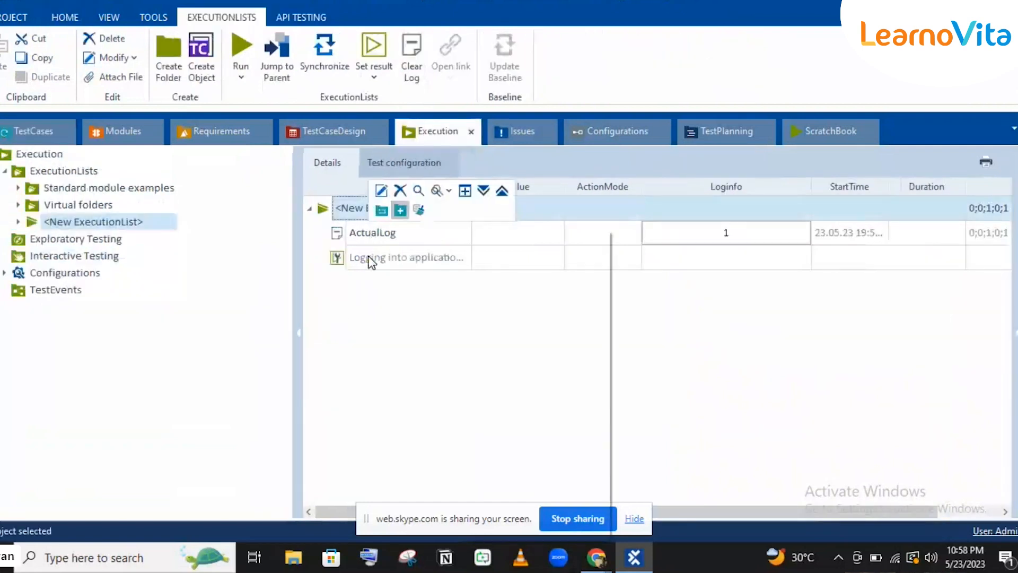
Synchronize the New ExecutionList with its login test case.
right_click(371, 260)
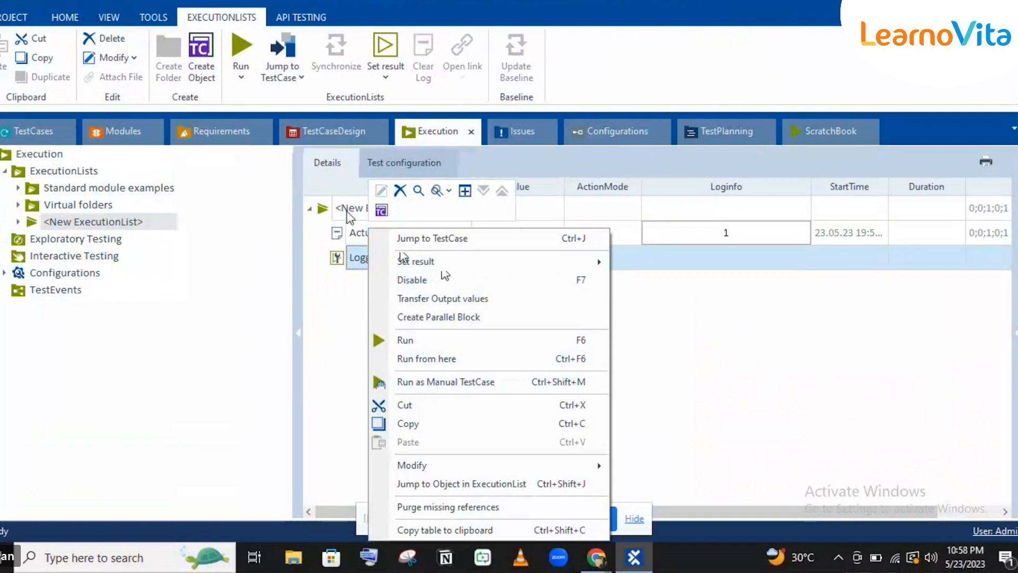
click(348, 214)
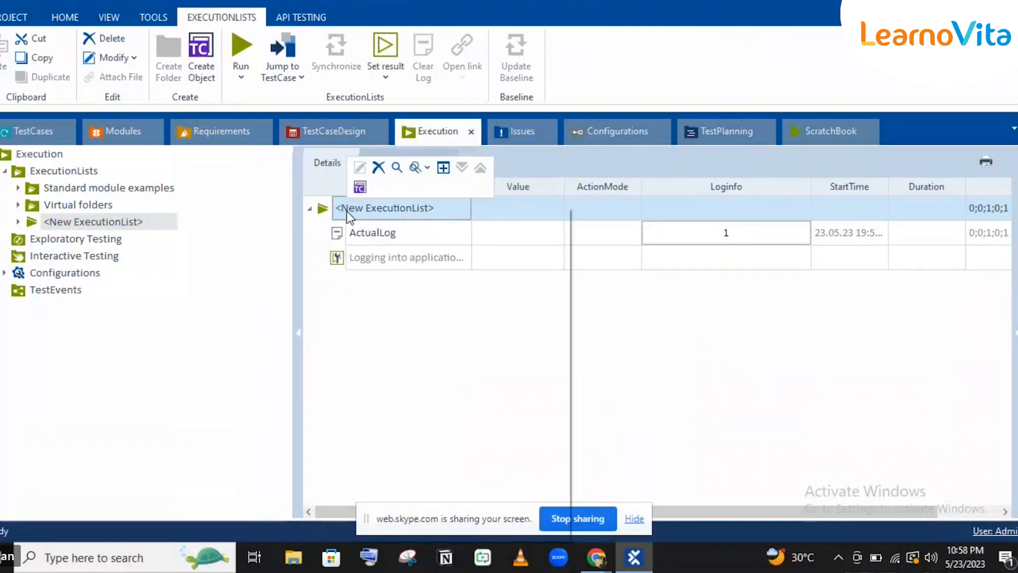
right_click(347, 214)
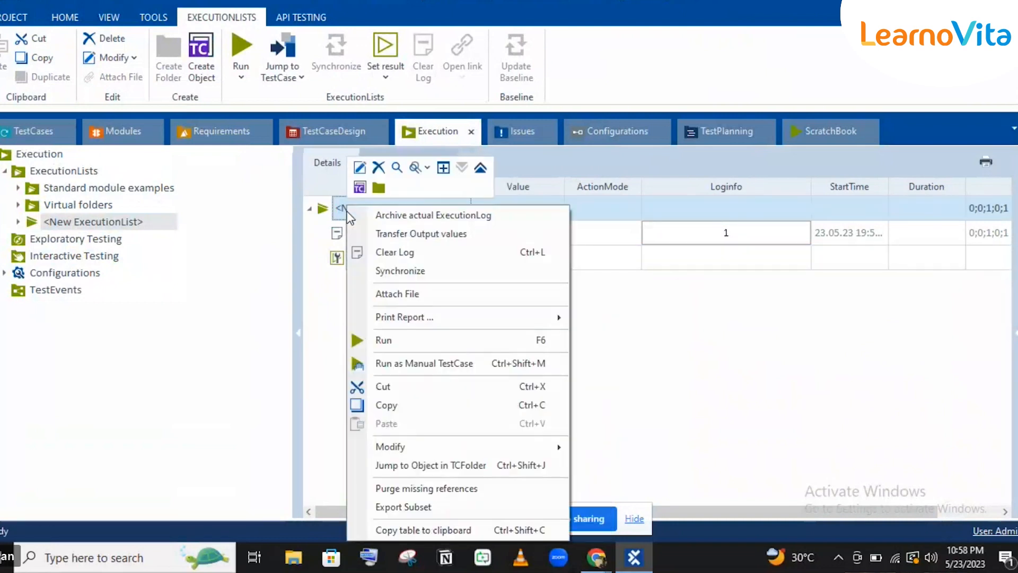
click(385, 251)
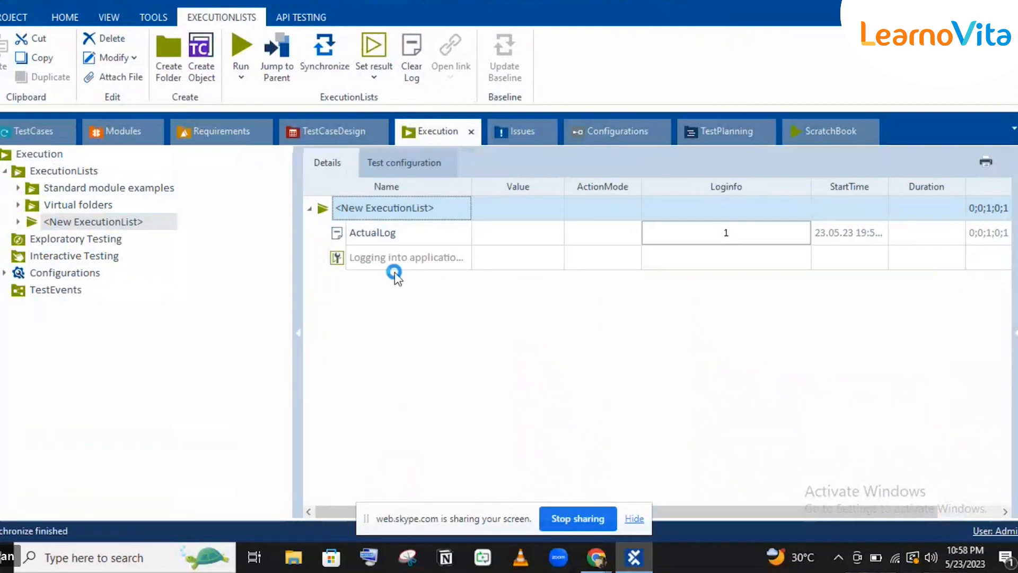
Check the linked login test case, then bring the Demo Web Shop browser window forward.
click(409, 264)
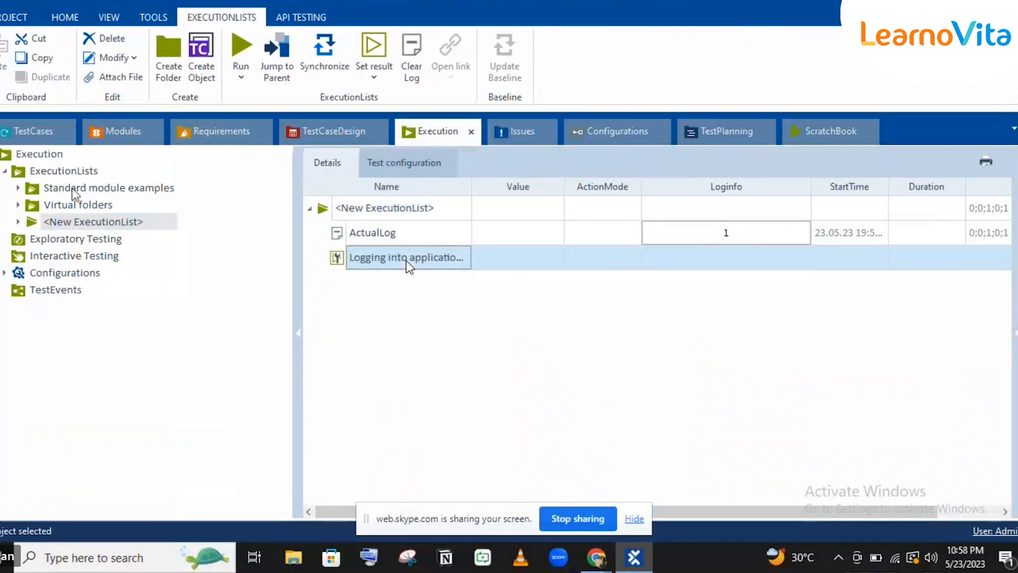
click(24, 135)
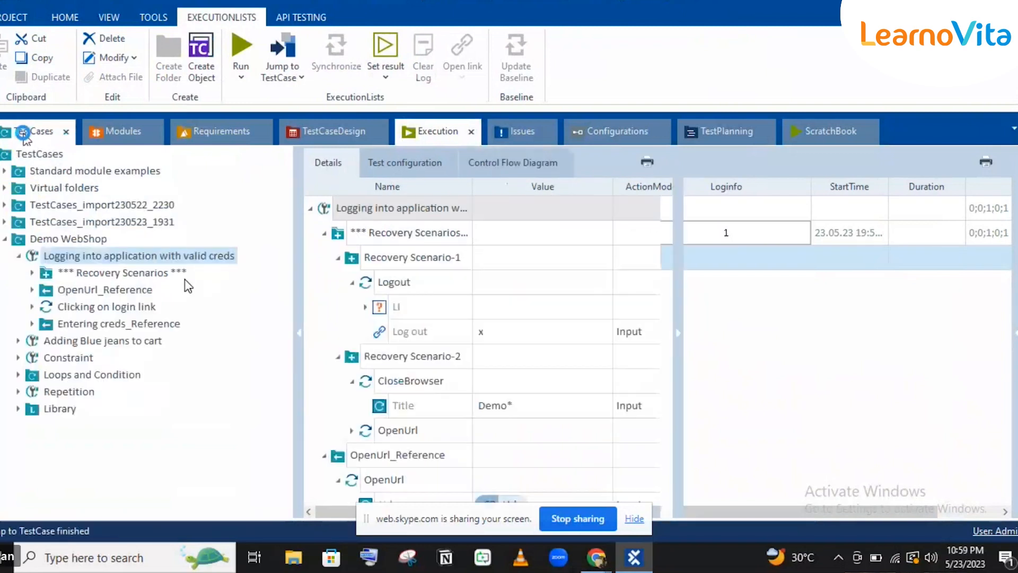
click(414, 132)
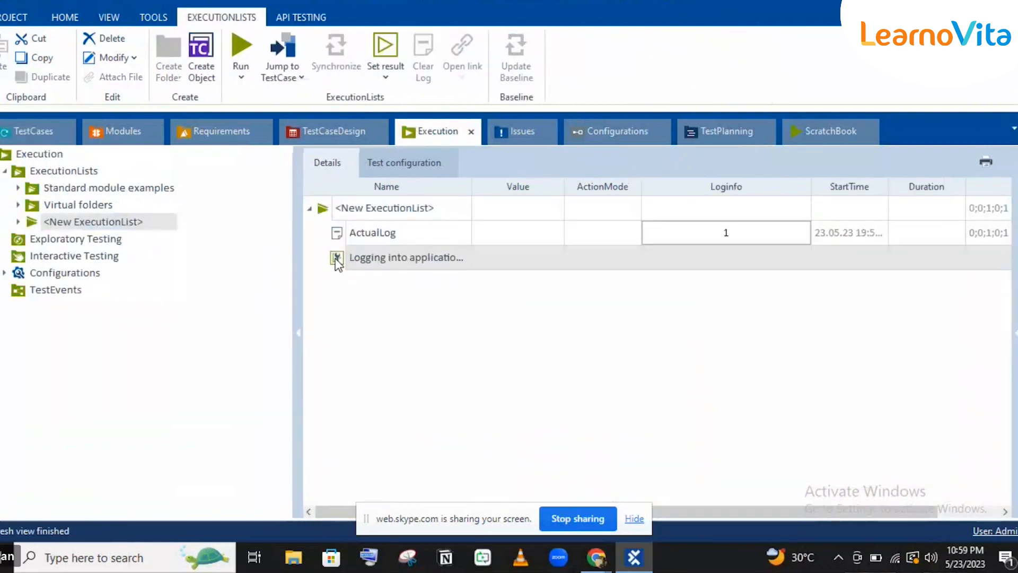
click(337, 262)
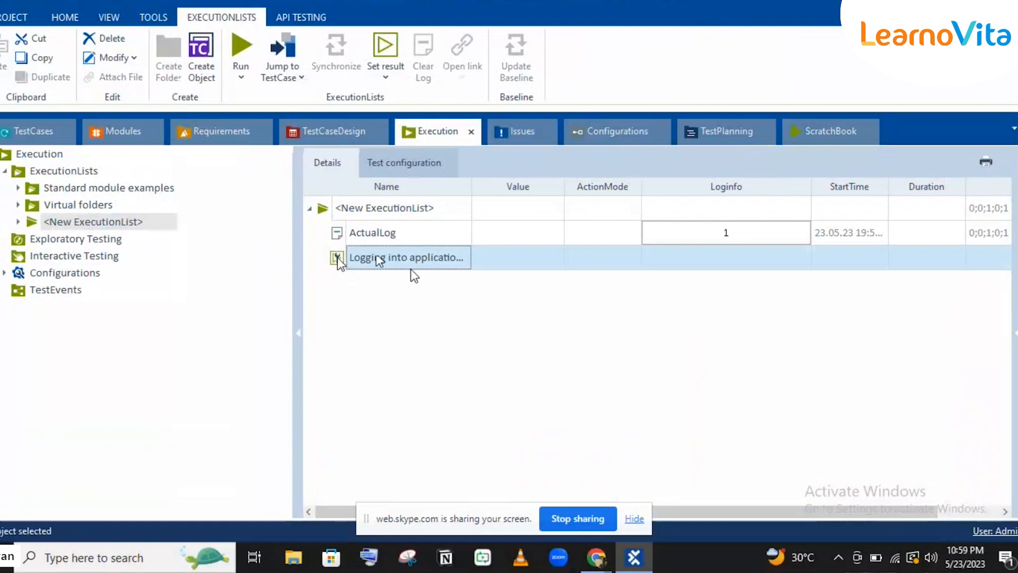
mouse_move(634, 557)
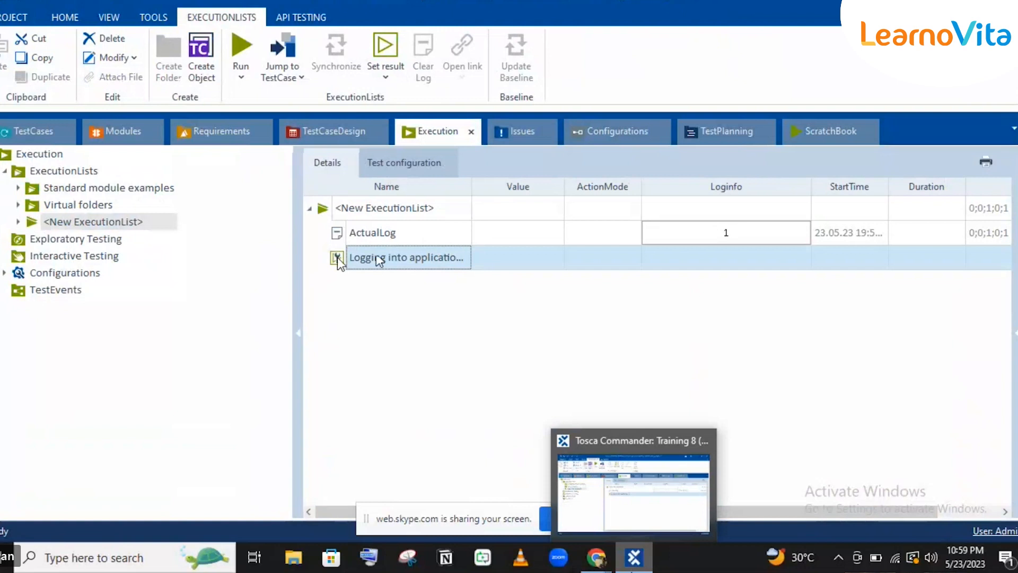
click(634, 557)
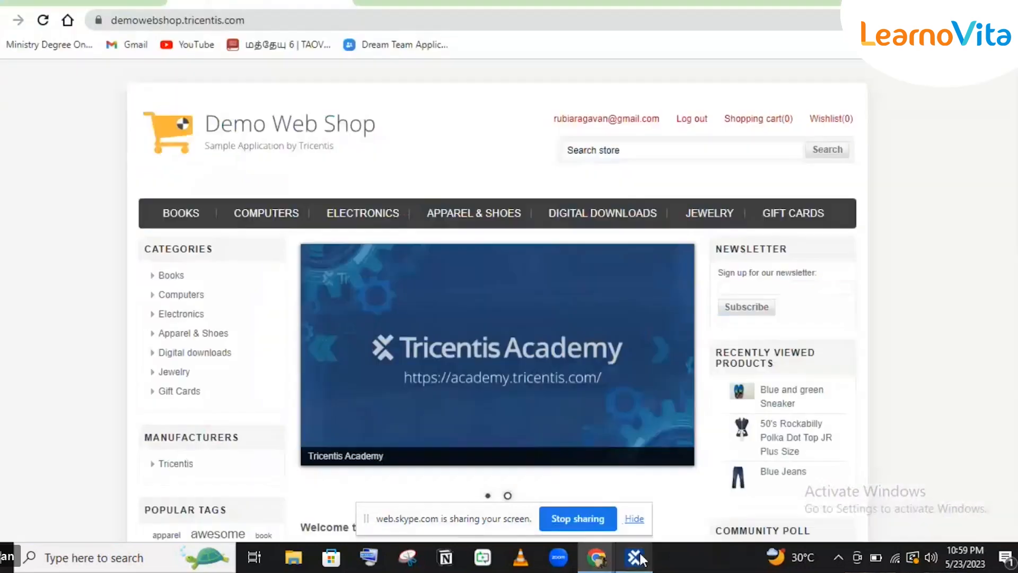
Wait for the login test run to finish on Demo Web Shop, then return to Tosca Commander.
click(344, 3)
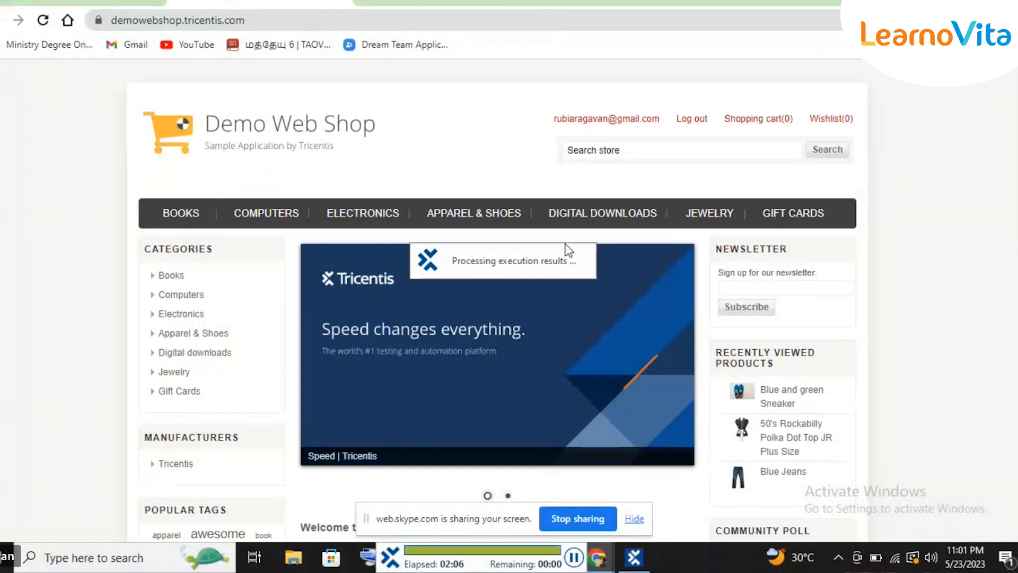
mouse_move(638, 557)
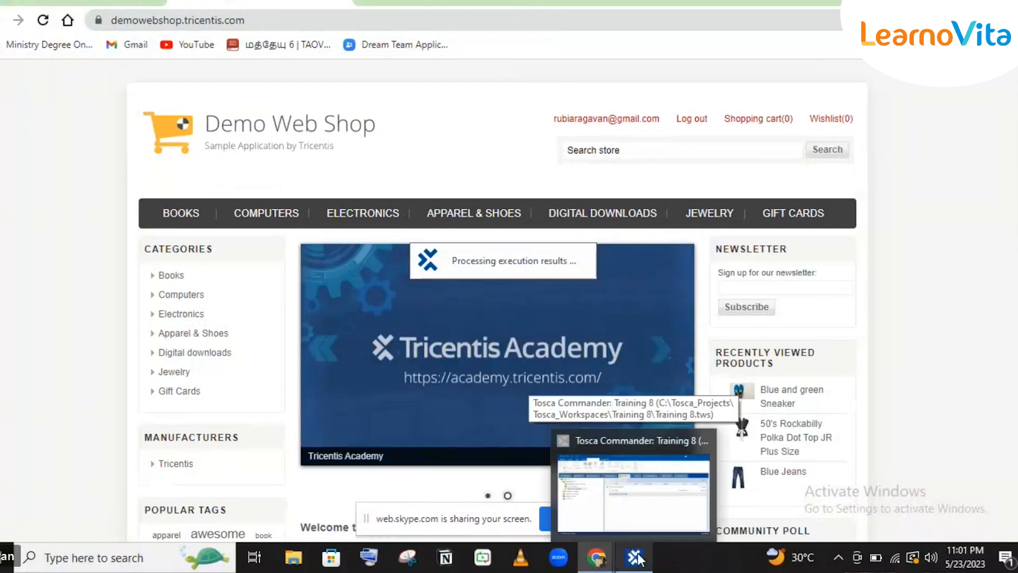
click(638, 557)
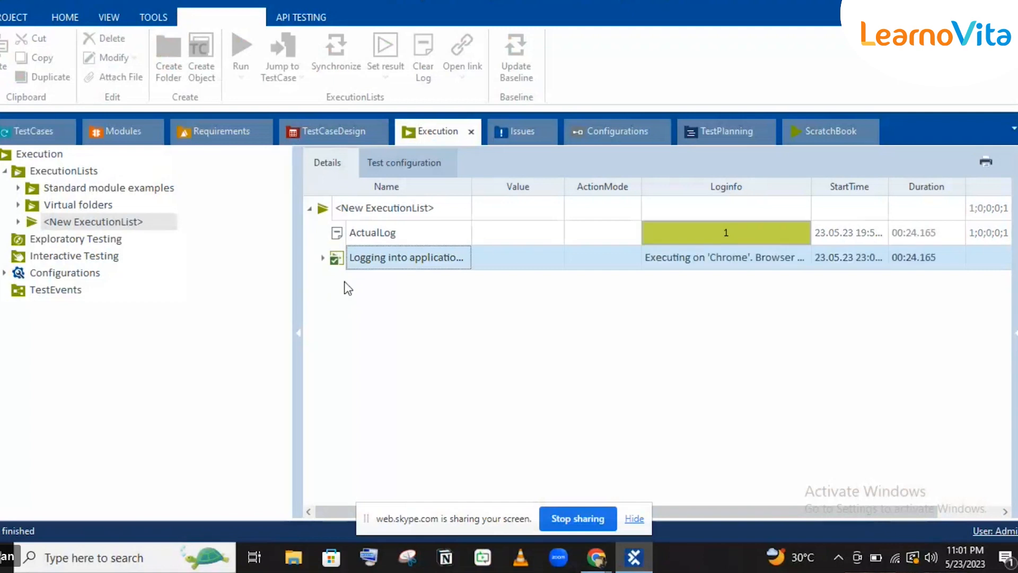
Expand the 23.05.23 23:01:10 run and inspect the failed Clicking on login link and Log in steps.
click(323, 258)
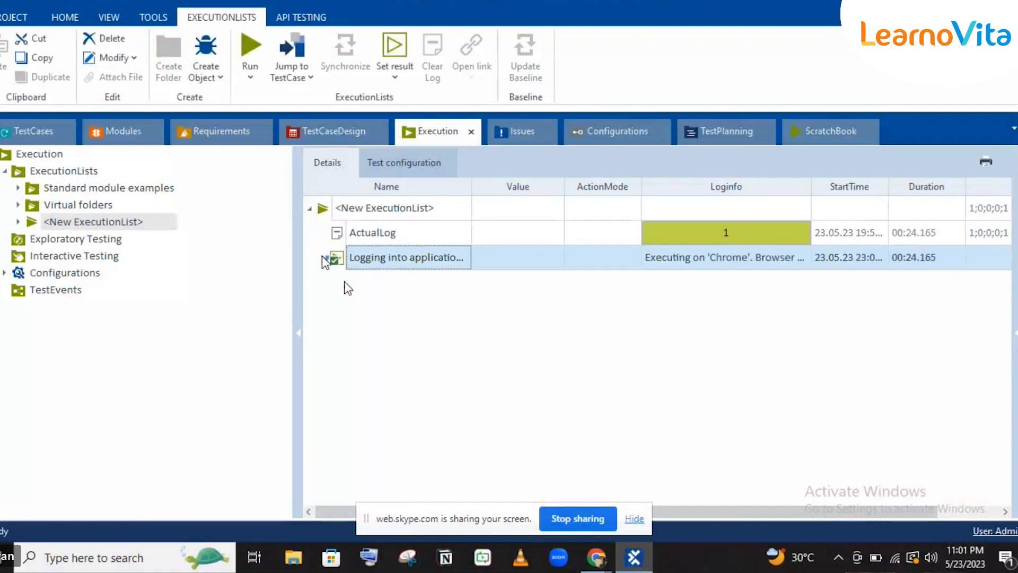
click(337, 282)
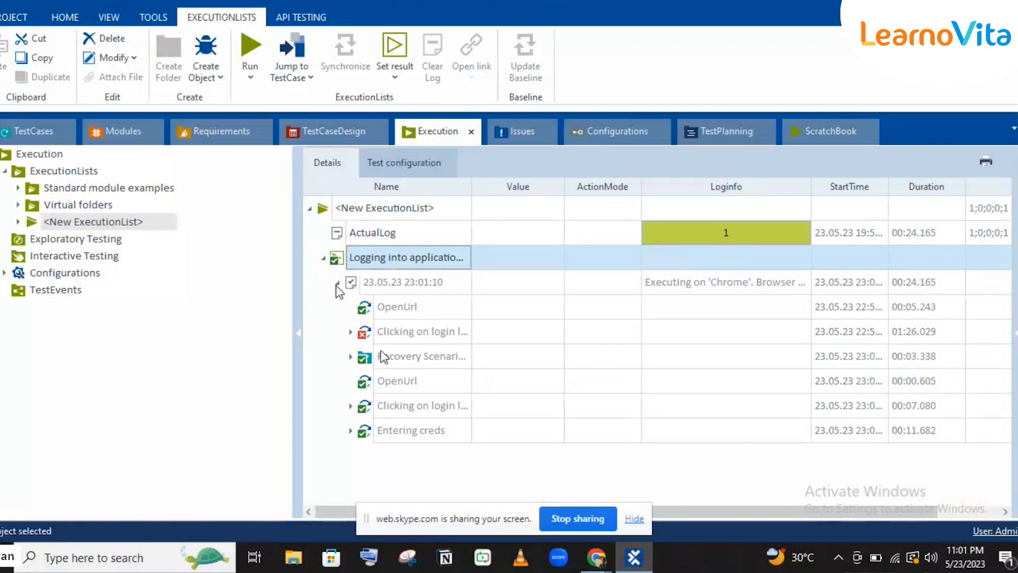
click(392, 330)
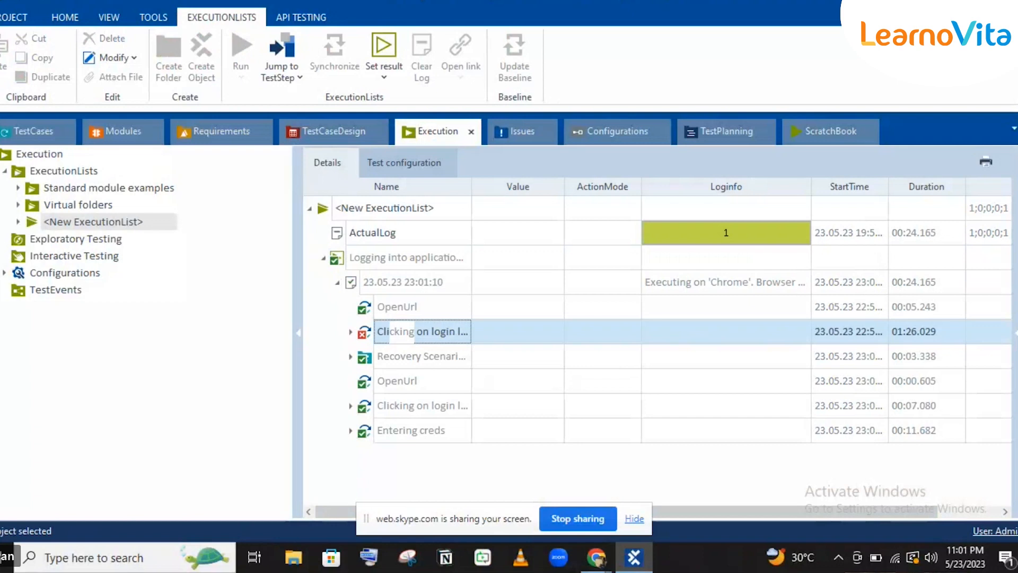
click(350, 332)
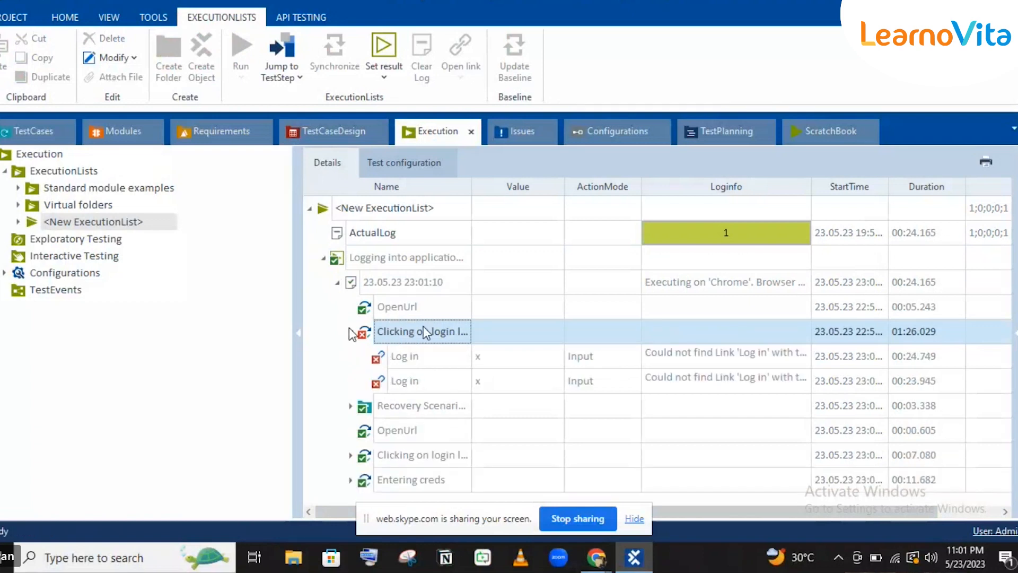
click(439, 352)
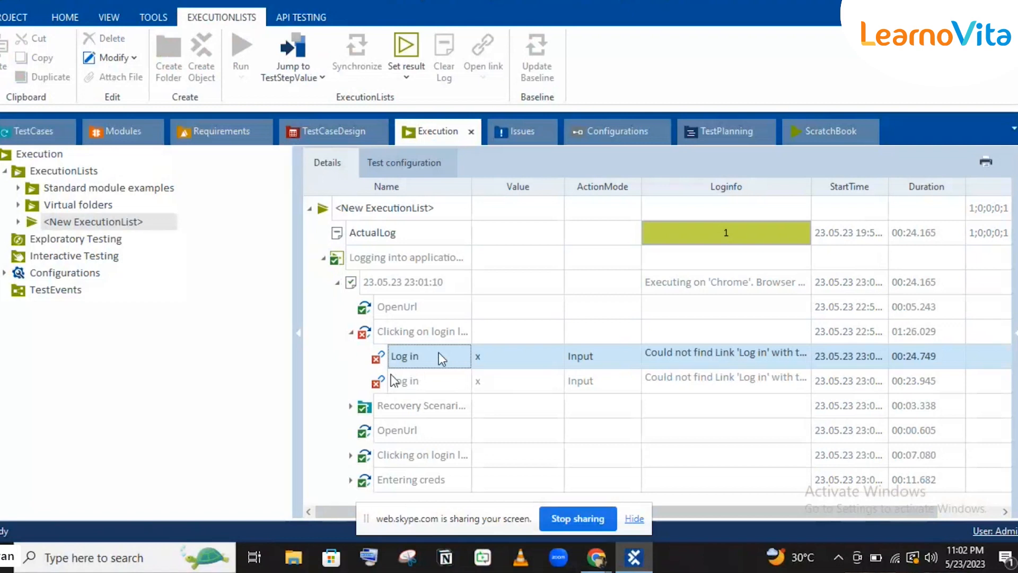
click(424, 380)
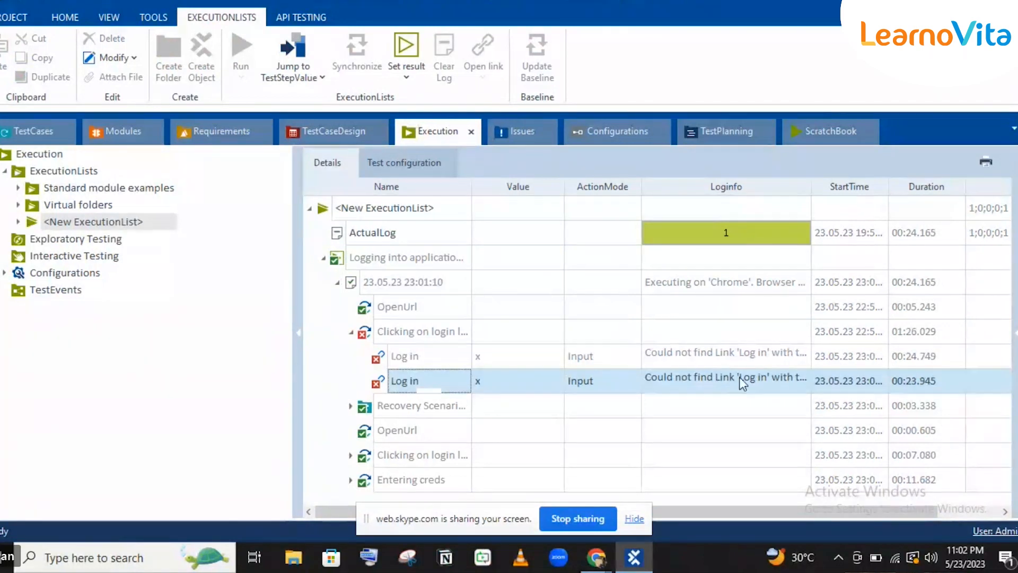
Inspect what the recovery scenario executed, then return to the TestCases section.
click(425, 405)
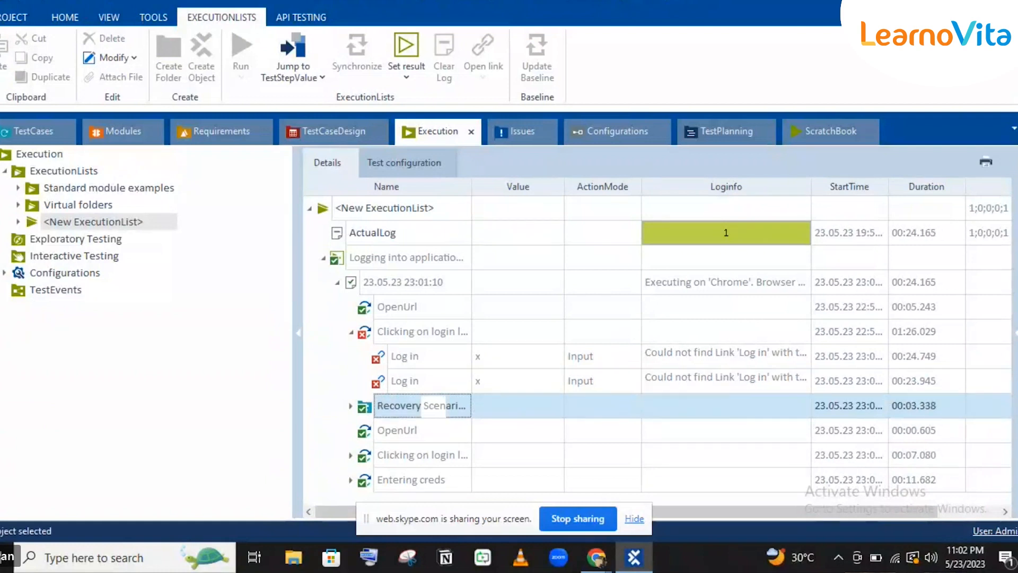
click(350, 407)
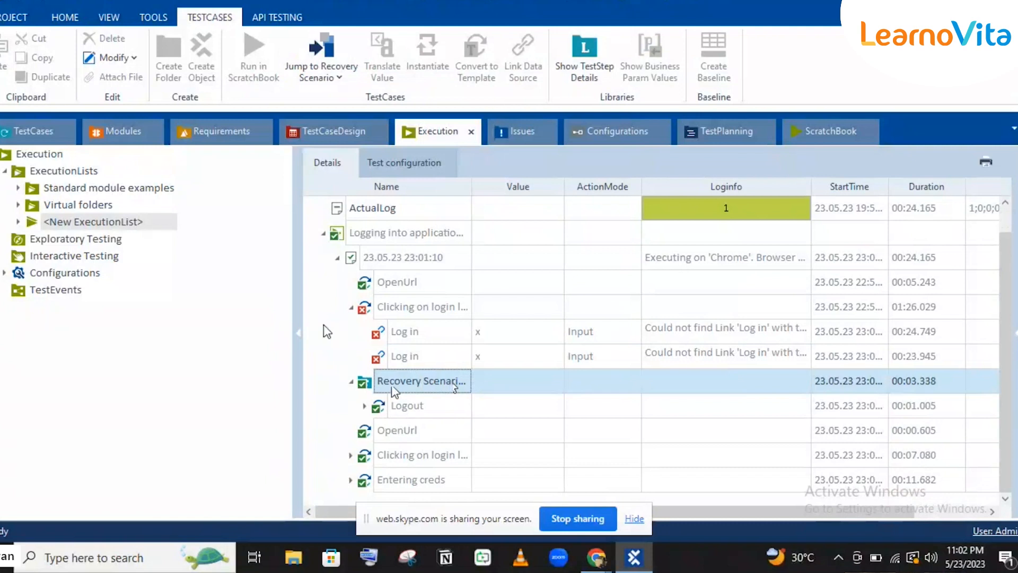
click(32, 131)
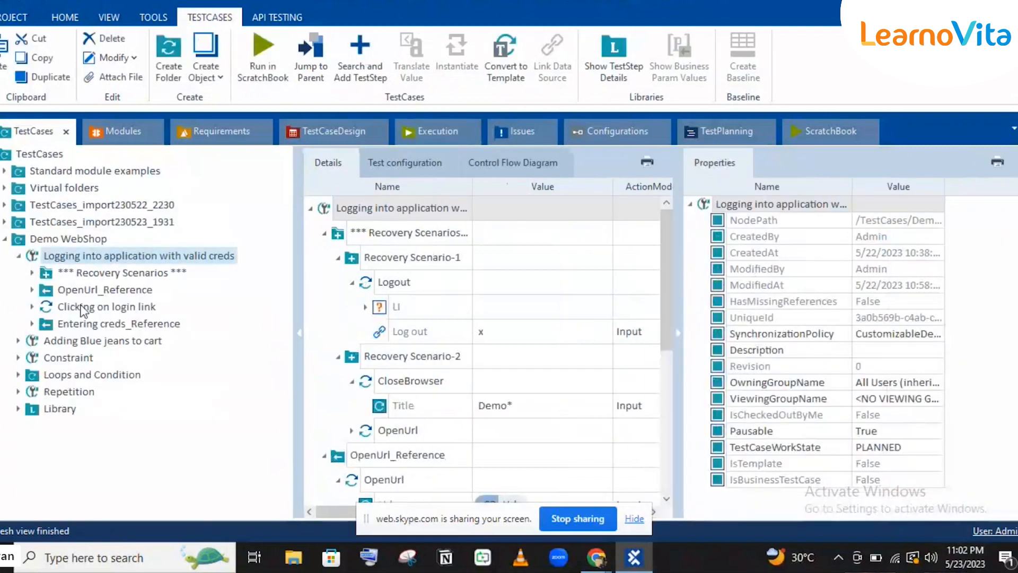
Copy CloseBrowser from Recovery Scenario-2 into Recovery Scenario-1 after Logout, then minimise Tosca.
click(32, 272)
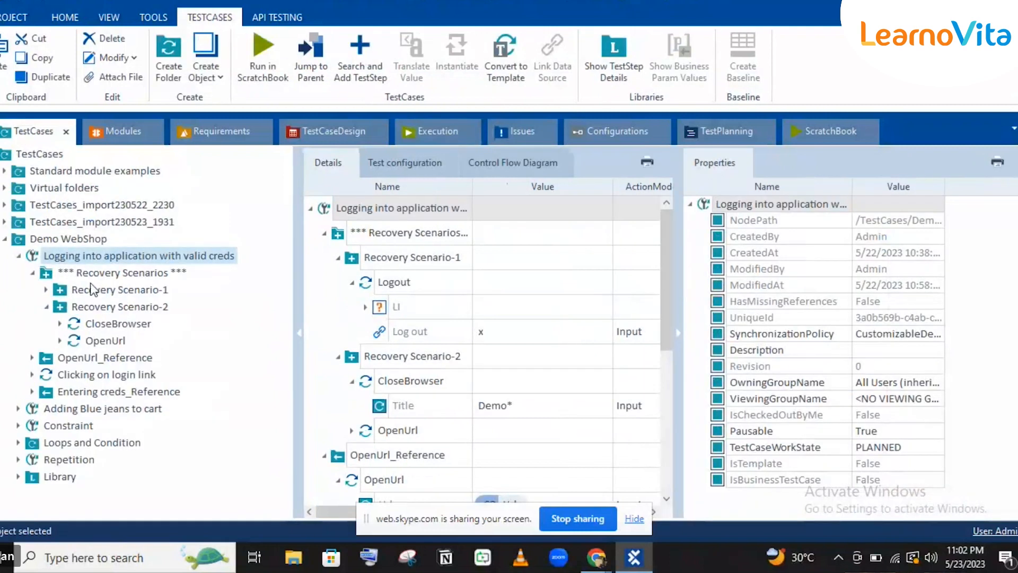
click(65, 290)
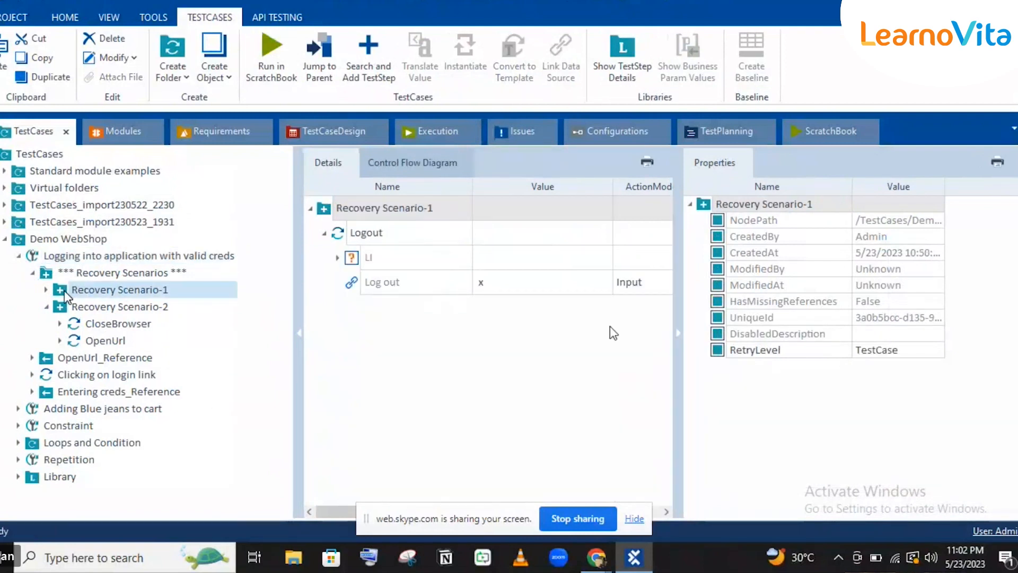
click(95, 324)
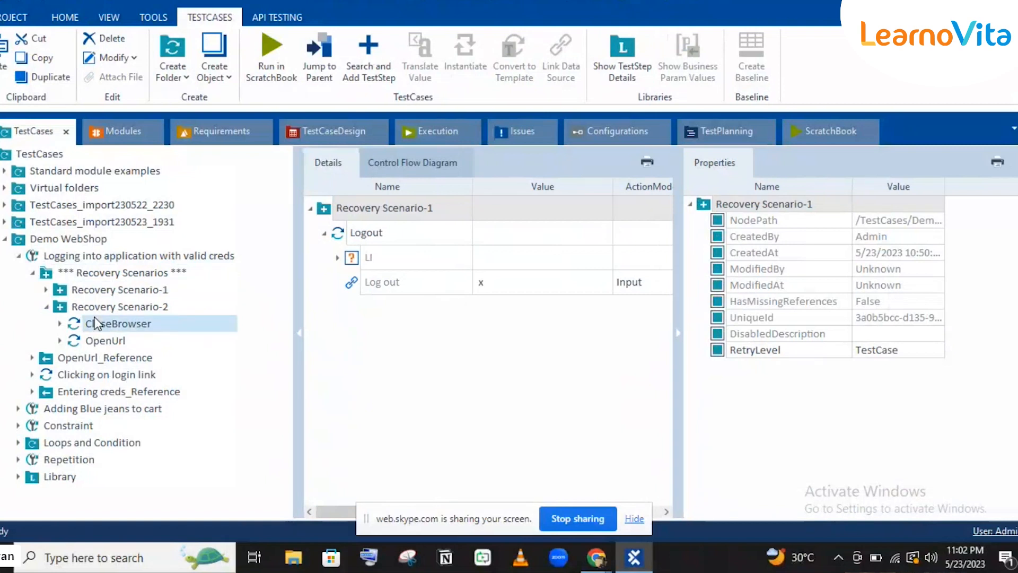
click(100, 289)
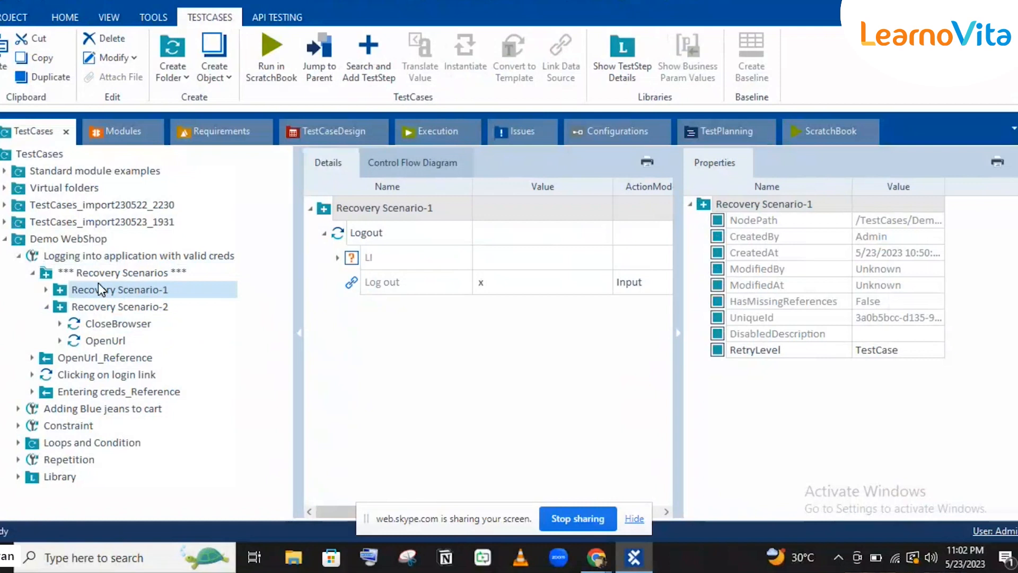
key(ctrl+v)
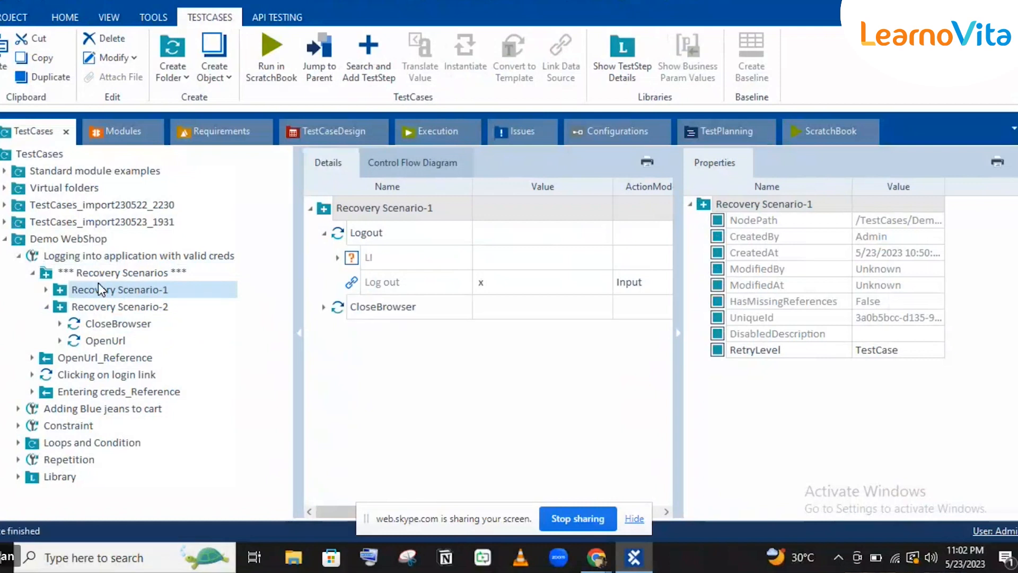
click(329, 208)
click(324, 234)
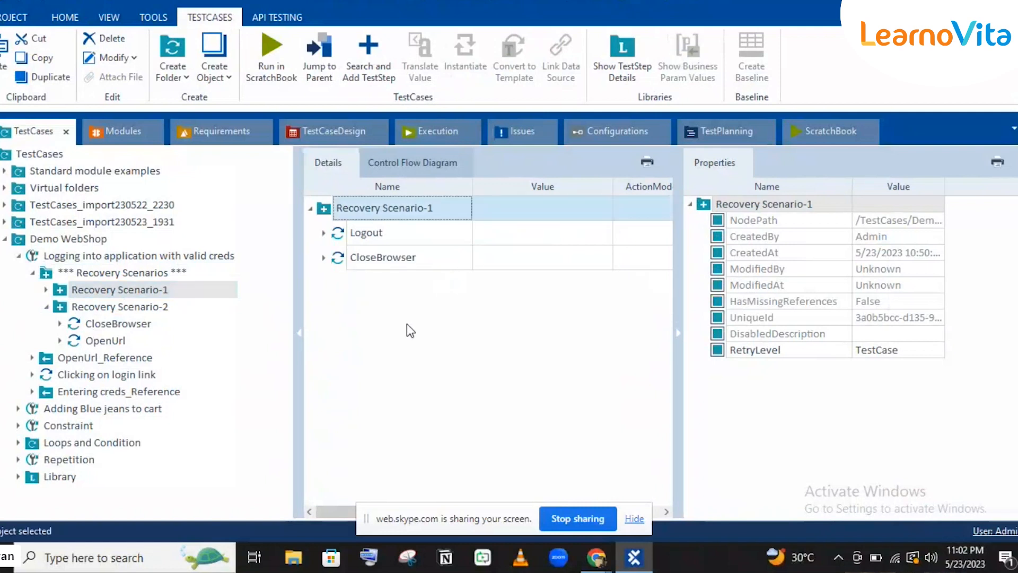
click(636, 558)
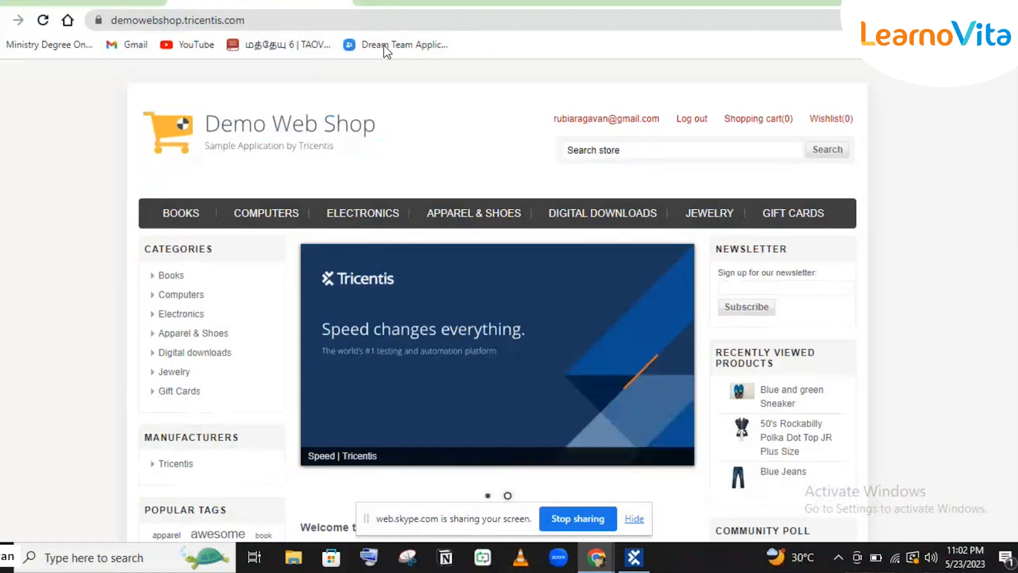
Scroll over the signed-in Demo Web Shop home page, then bring back Tosca's execution results.
scroll(632, 446, down, 4)
scroll(631, 448, up, 4)
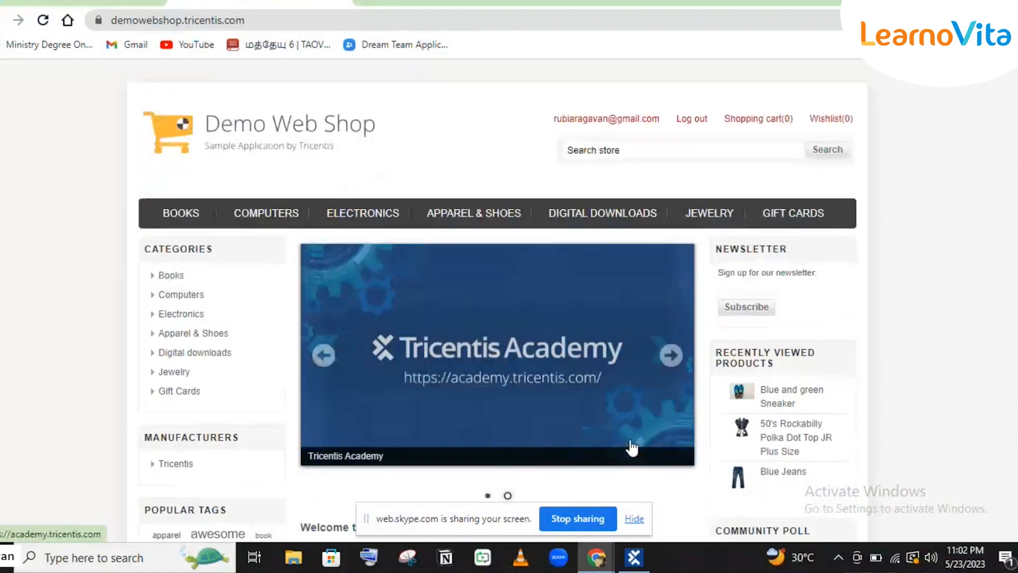
click(638, 566)
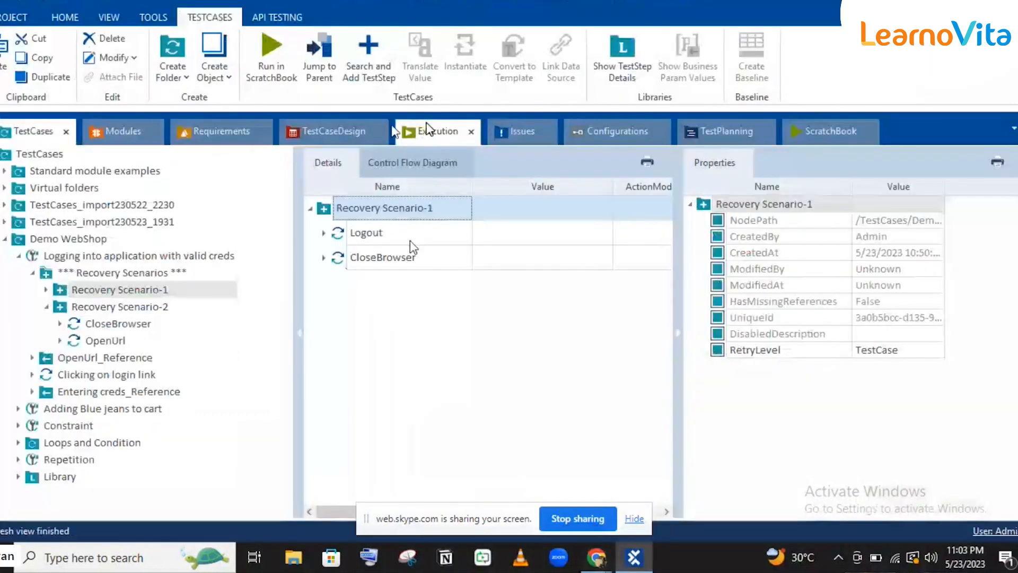
click(428, 130)
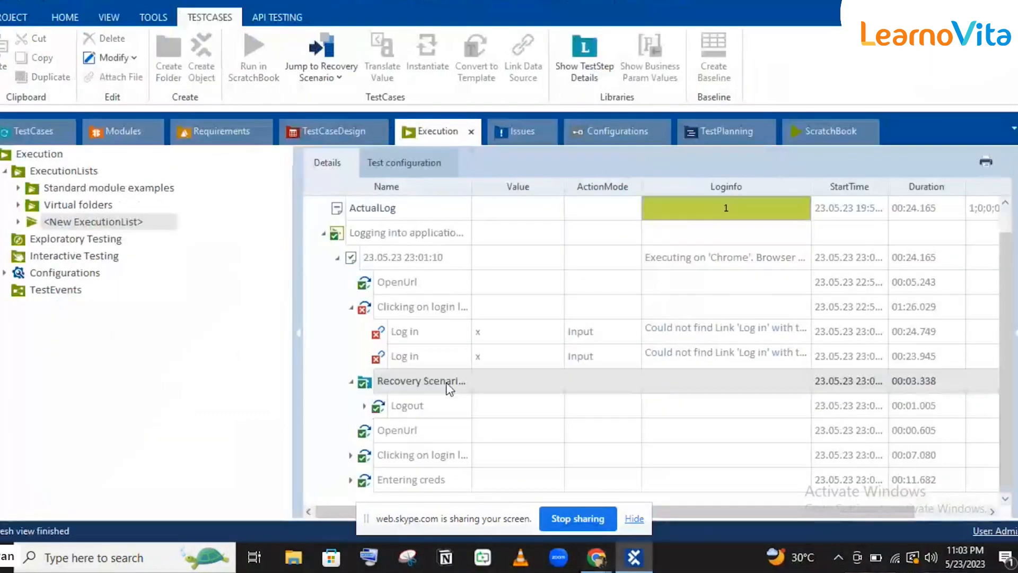
Auto-fit the execution log's Name column, then go back to Recovery Scenario-1 in TestCases.
double_click(468, 183)
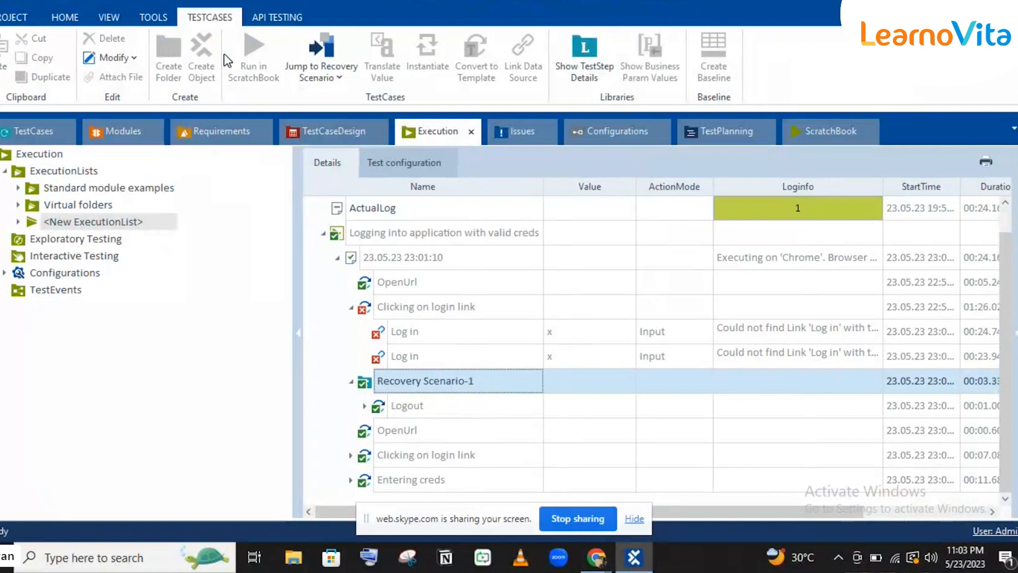
click(32, 133)
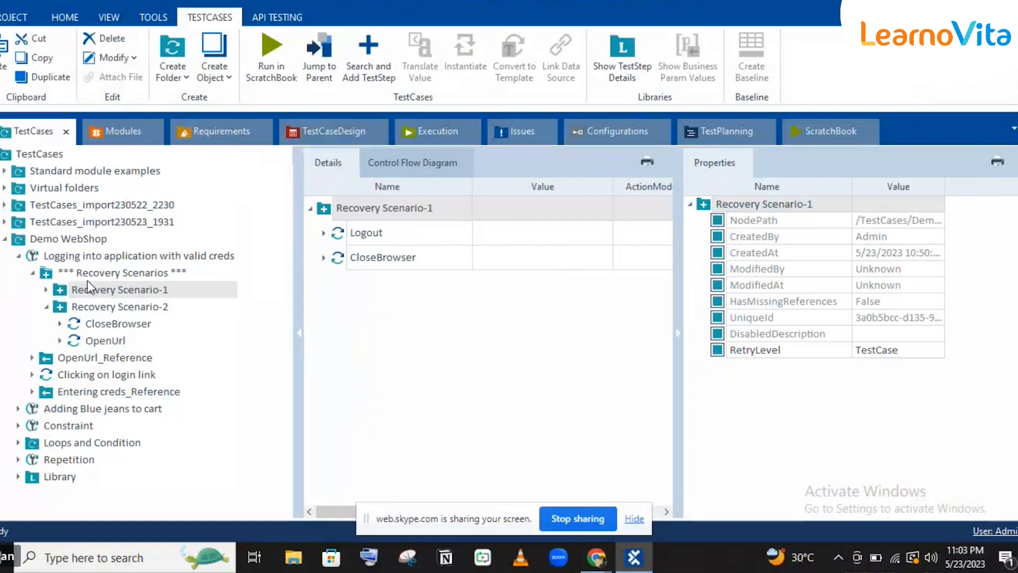
Collapse Recovery Scenario-2 and select the *** Recovery Scenarios *** folder to list both scenarios' steps.
click(45, 307)
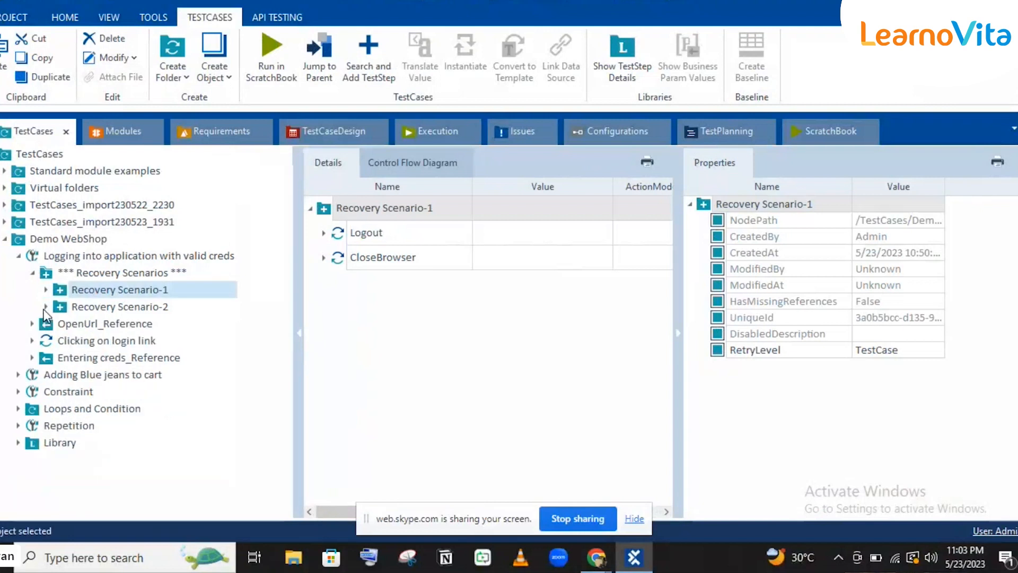
click(103, 270)
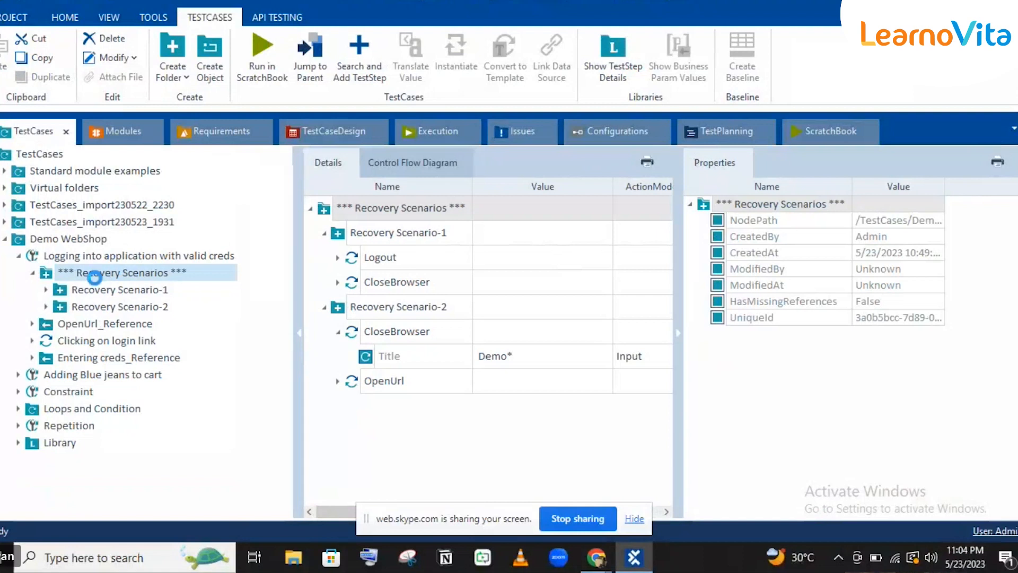
Create a new cleanup scenario under Recovery Scenarios and name it CleanUp Scenario-2.
right_click(94, 277)
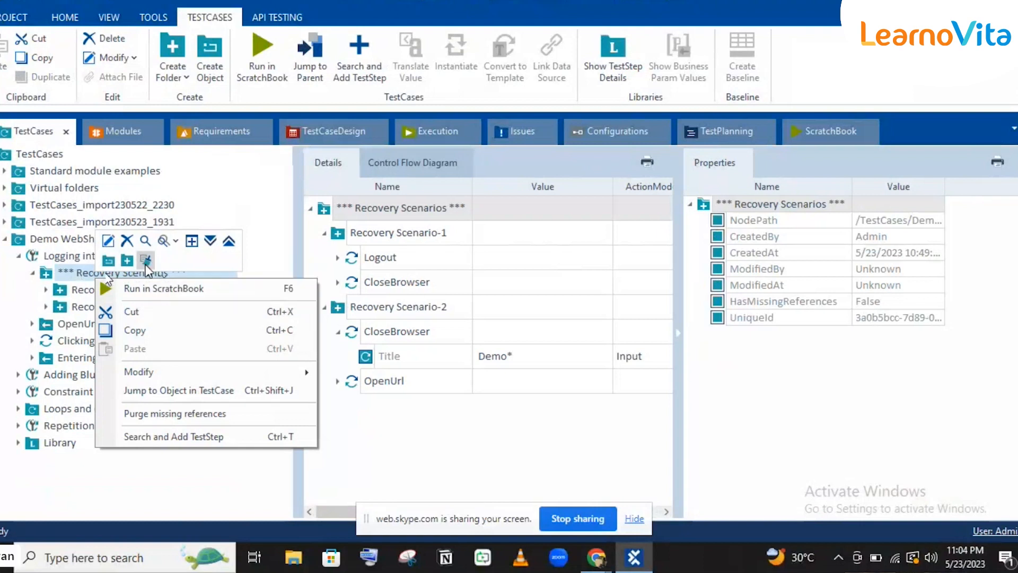
click(145, 265)
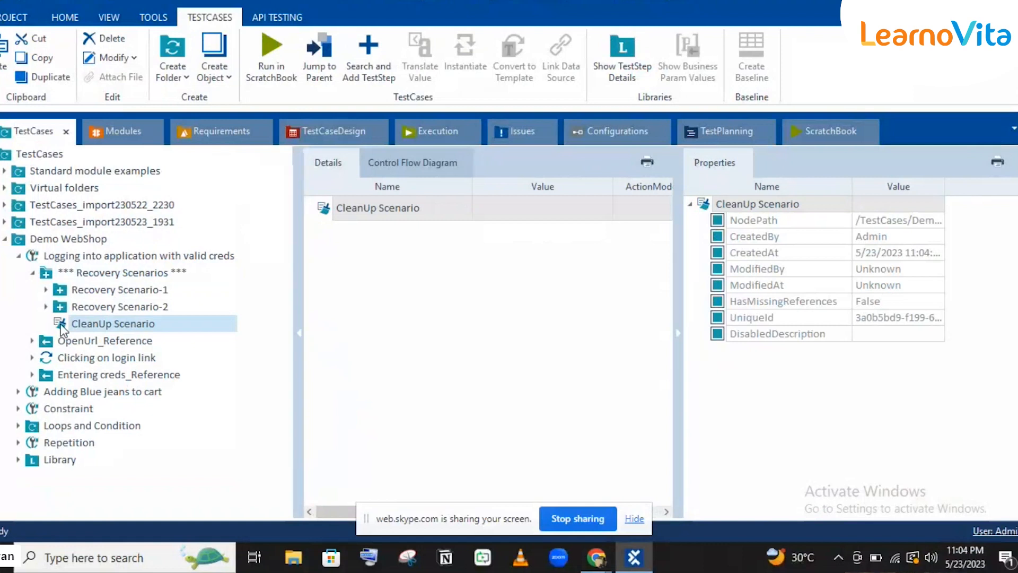
mouse_move(84, 279)
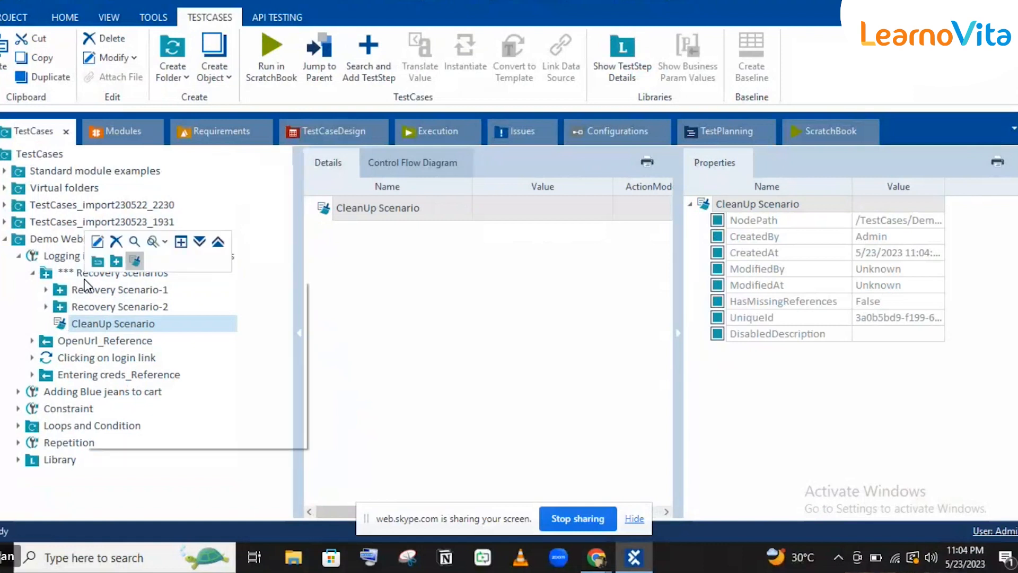
right_click(122, 273)
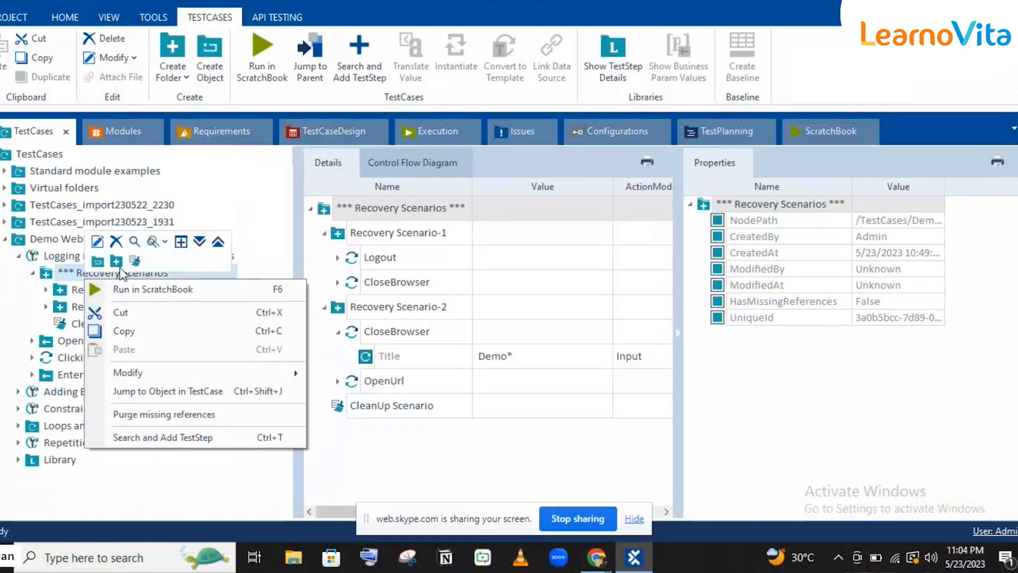
click(138, 260)
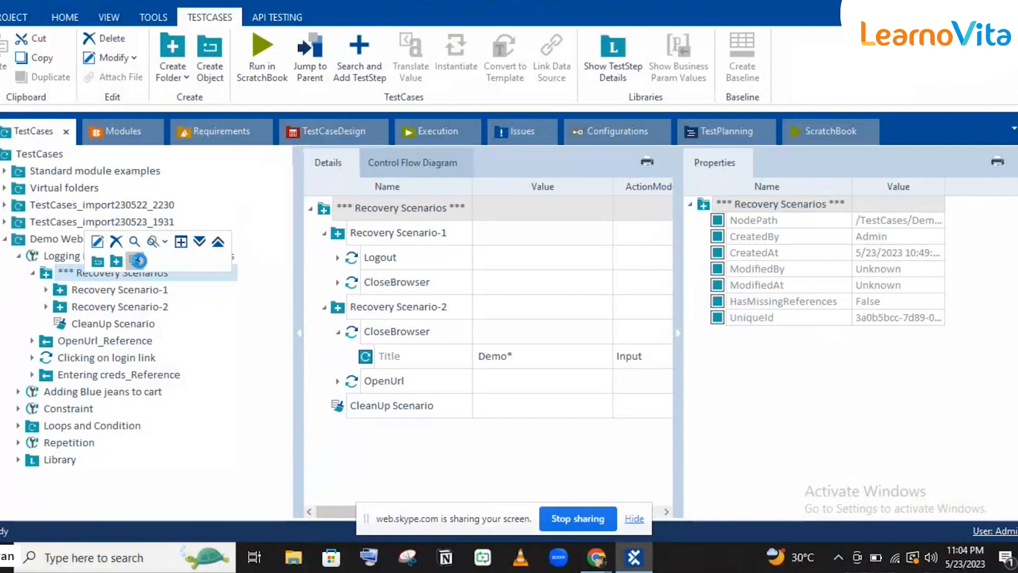
click(138, 261)
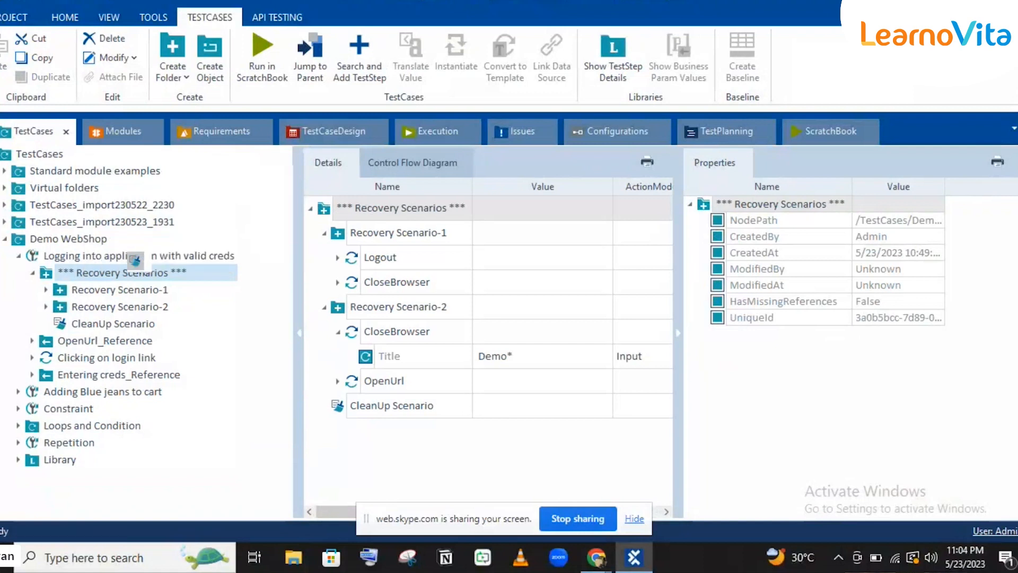
key(BackSpace)
key(BackSpace)
text(-2)
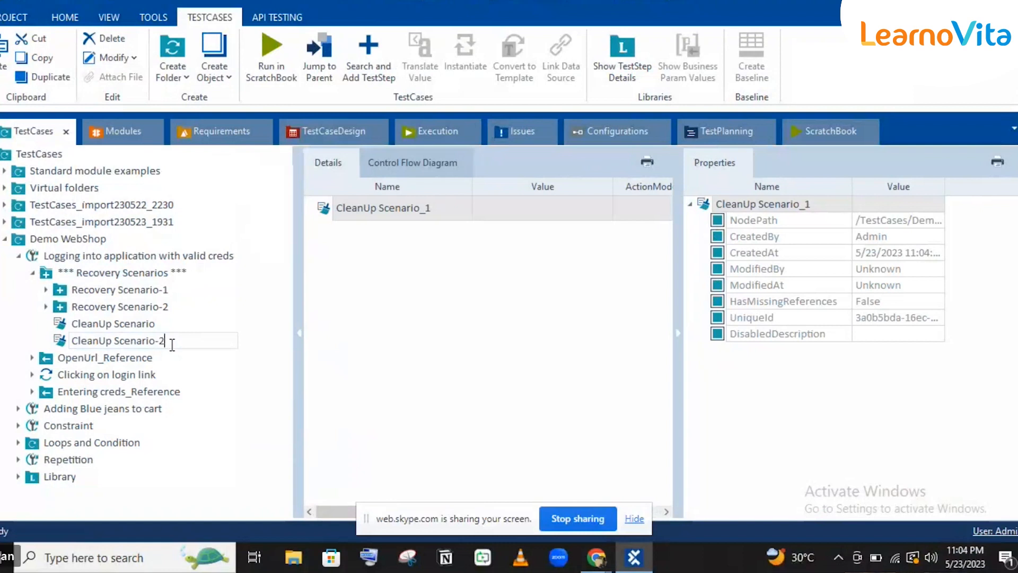
key(Return)
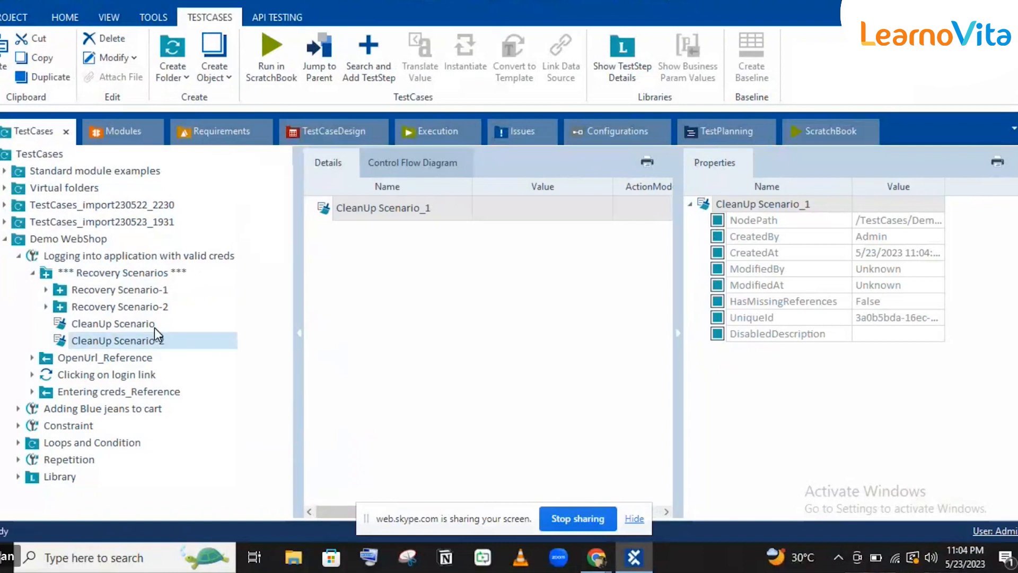
Rename the original cleanup scenario to CleanUp Scenario-1.
click(154, 325)
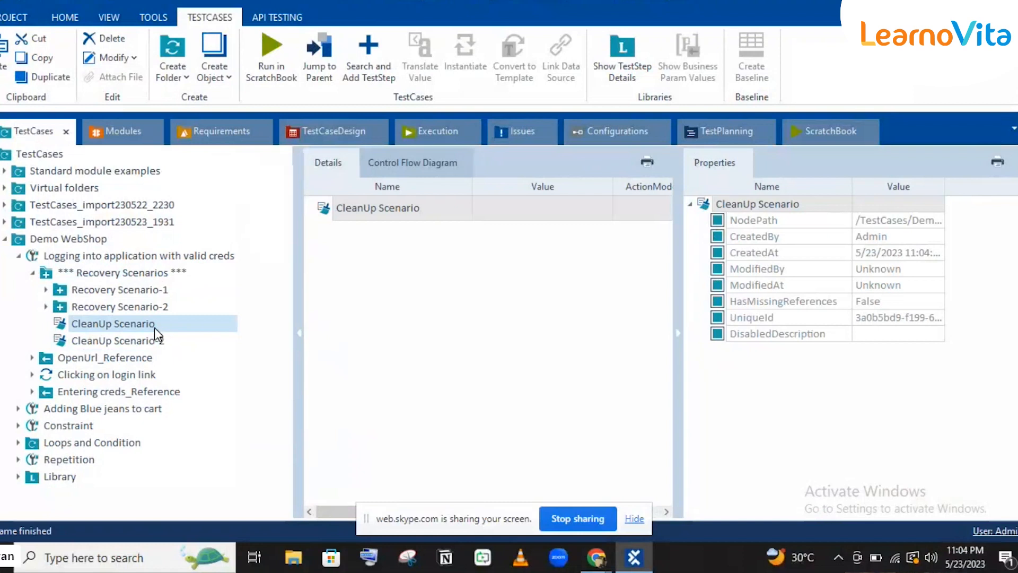
click(155, 325)
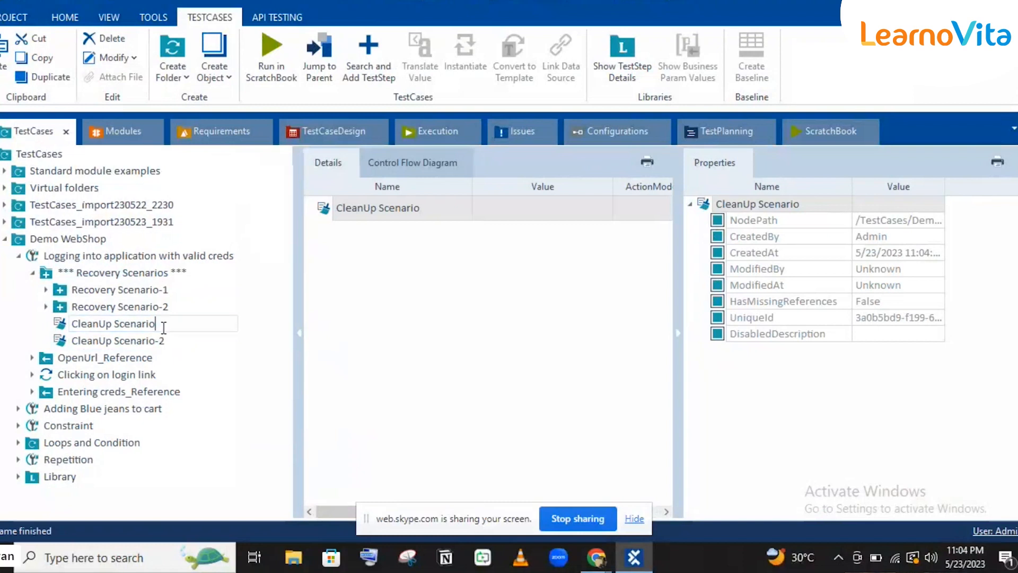
text(-1)
key(Return)
Review Recovery Scenario-2, CleanUp Scenario-1 and Recovery Scenario-1, then open Adding Blue jeans to cart.
click(160, 310)
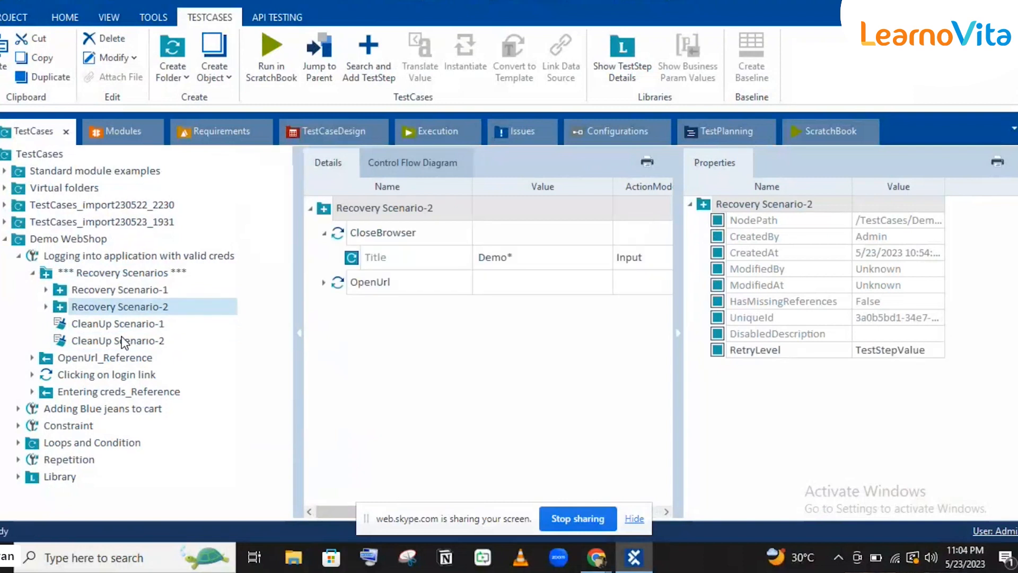
click(120, 323)
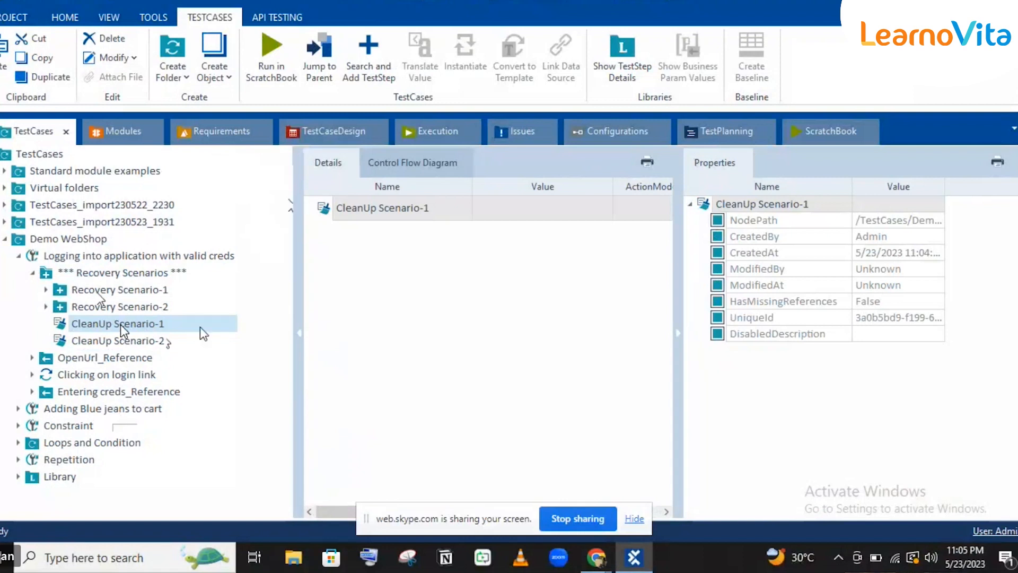
click(119, 290)
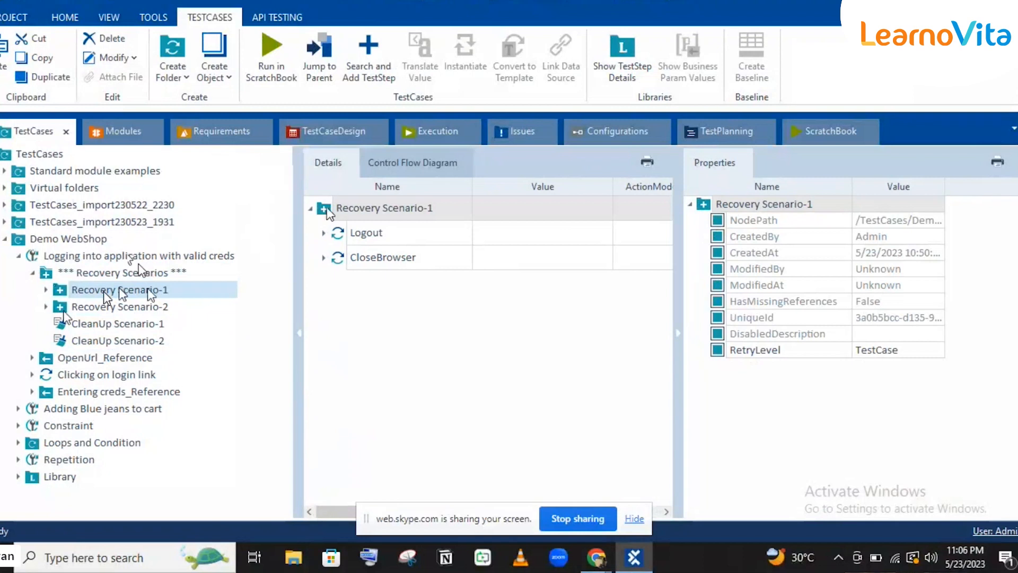
click(100, 409)
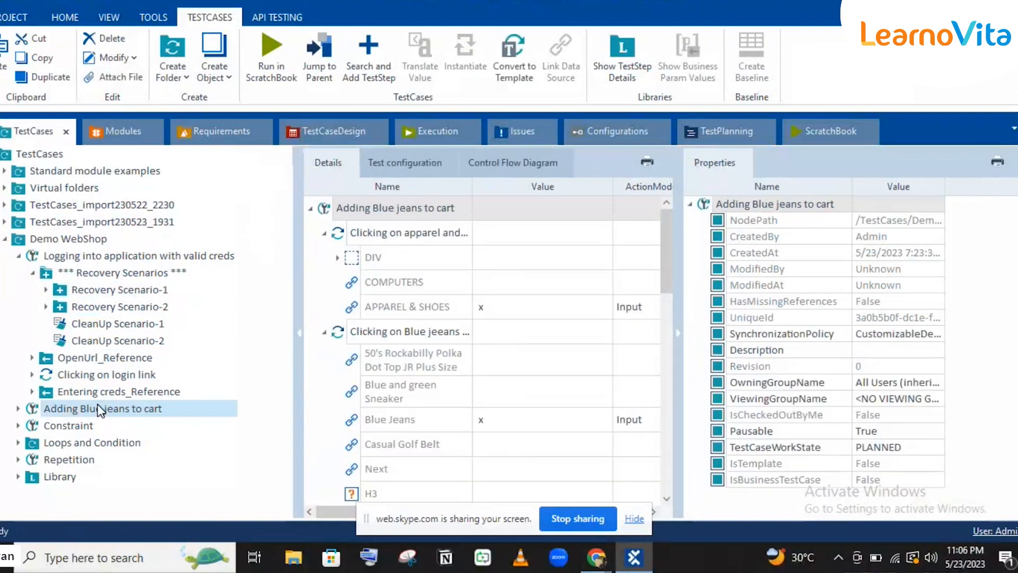
Switch to Chrome and log out of the Demo Web Shop.
key(alt+Tab)
click(701, 122)
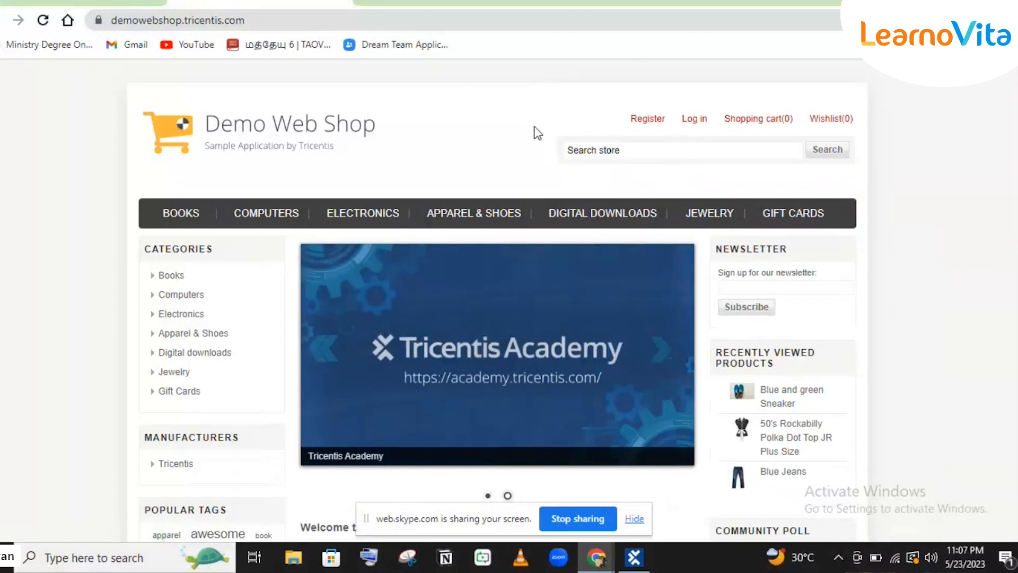
Visit the Demo Web Shop login page, return home via the logo, then go back to Tosca.
click(698, 121)
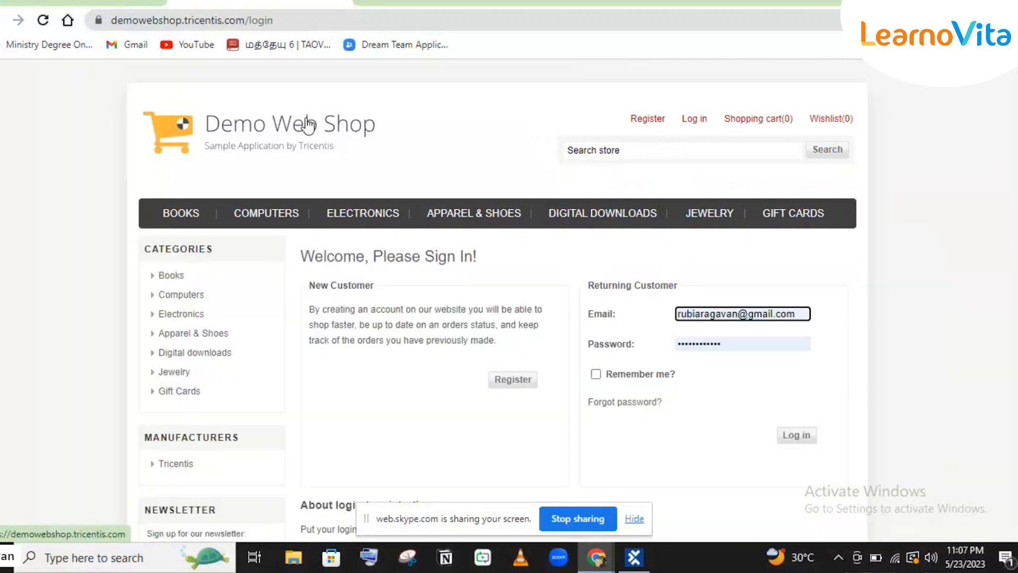
click(308, 124)
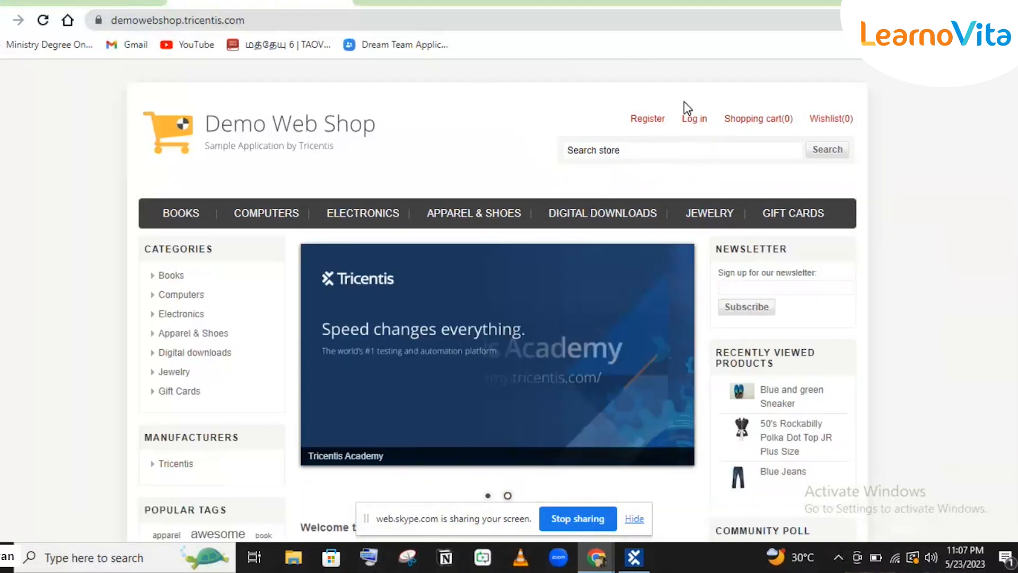
mouse_move(713, 141)
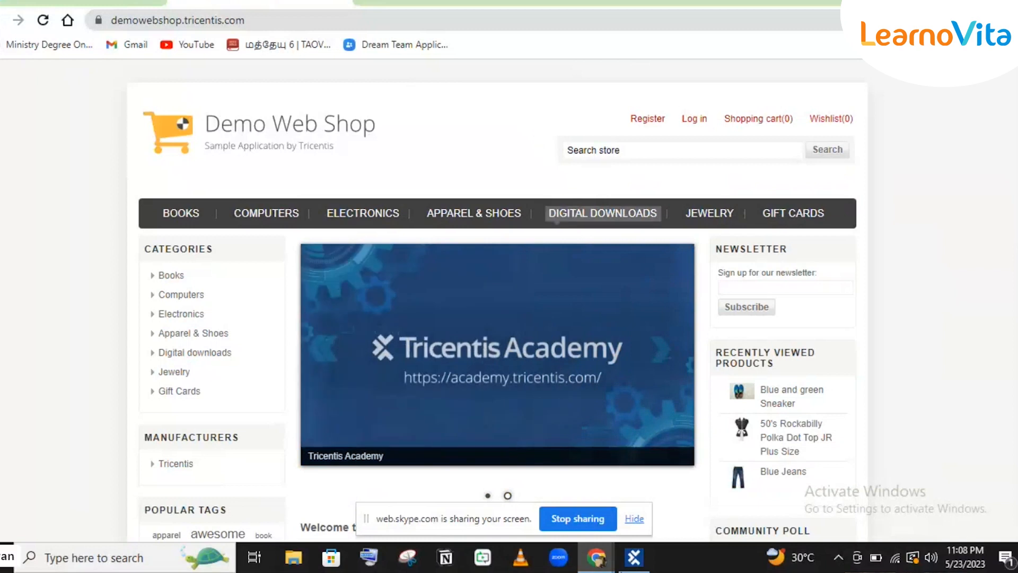
click(631, 557)
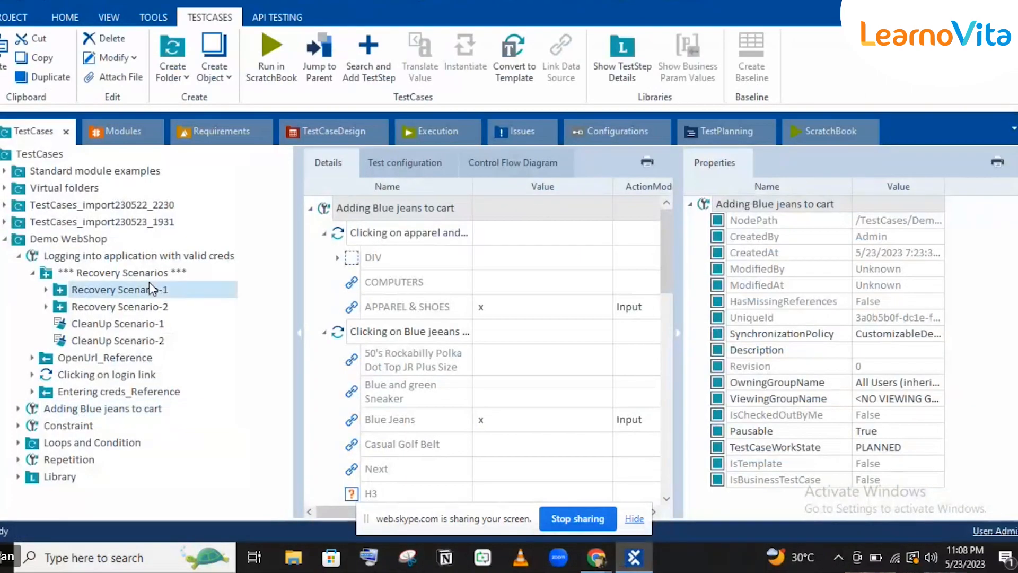
Select the recovery and cleanup scenarios in turn, ending on CleanUp Scenario-1 alone.
click(149, 283)
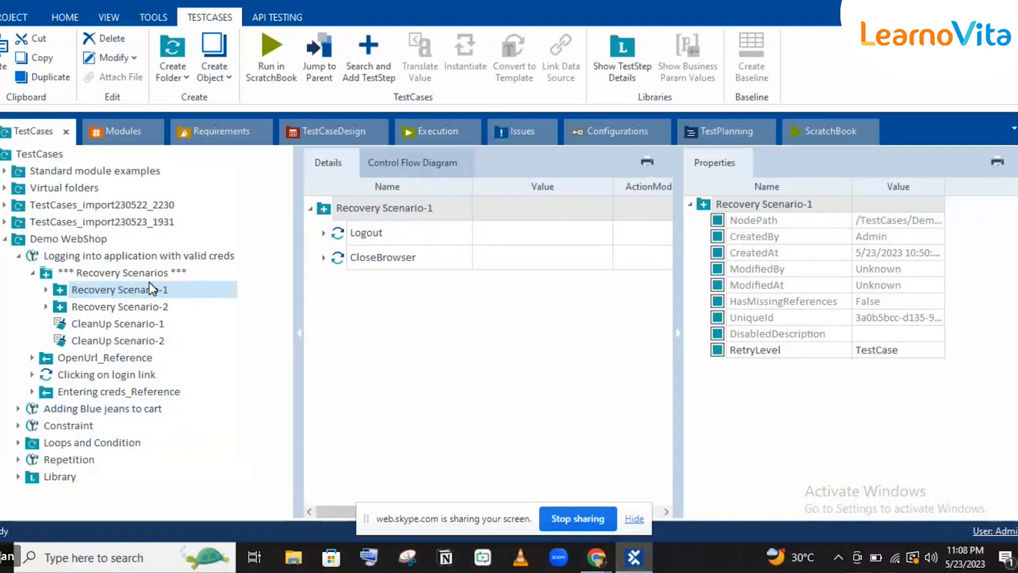
ctrl+click(154, 310)
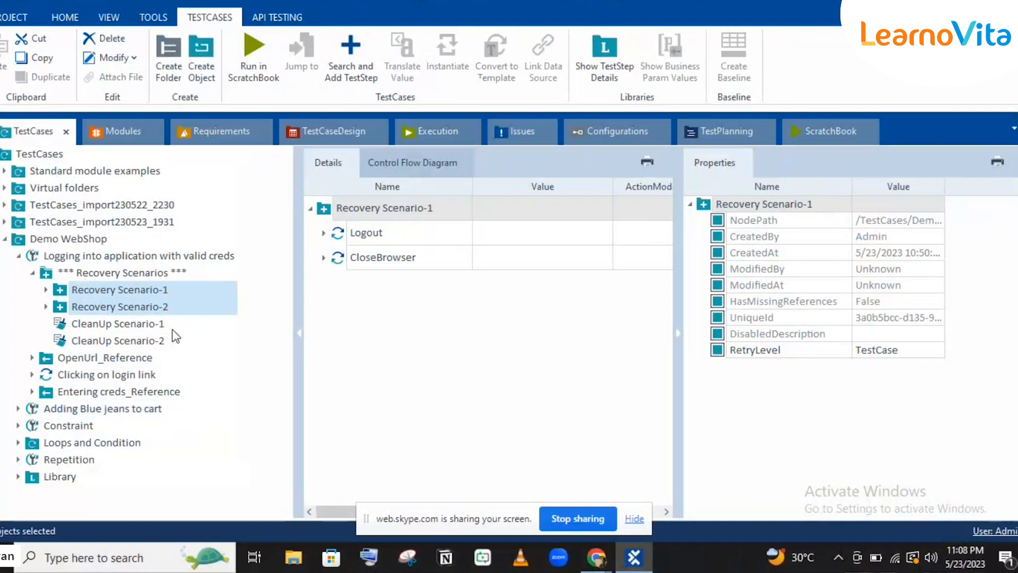
click(126, 323)
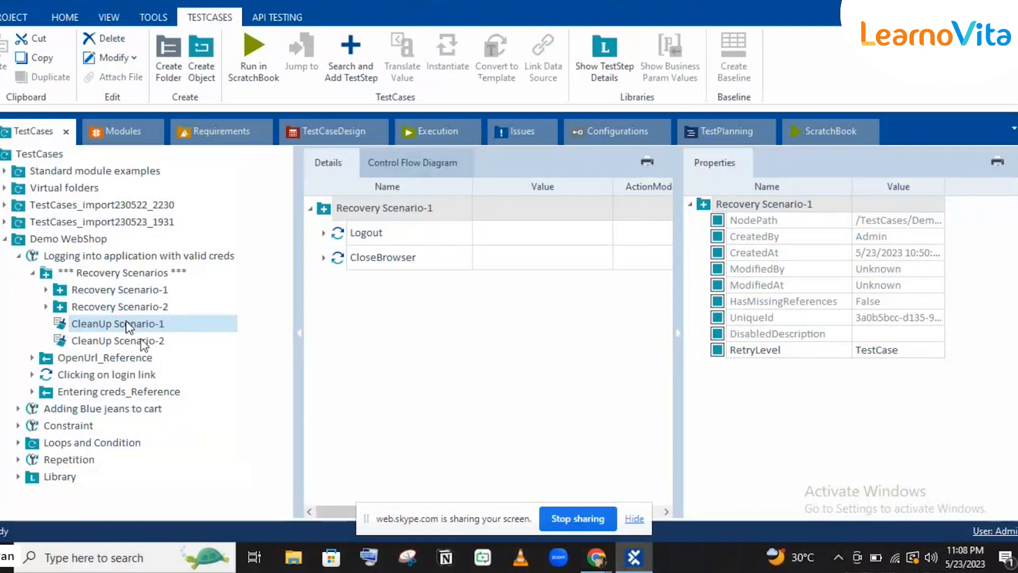
shift+click(141, 340)
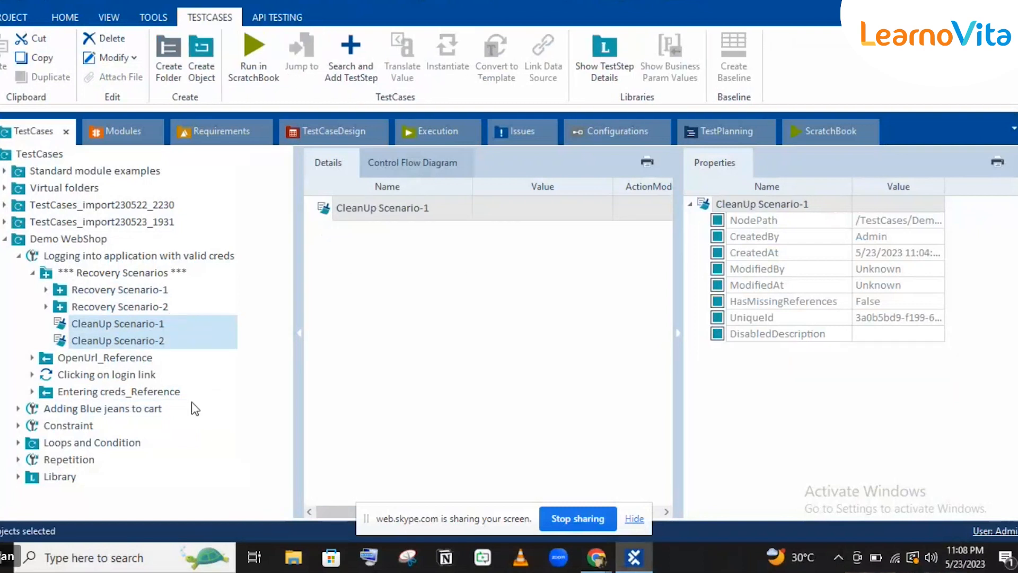
click(62, 323)
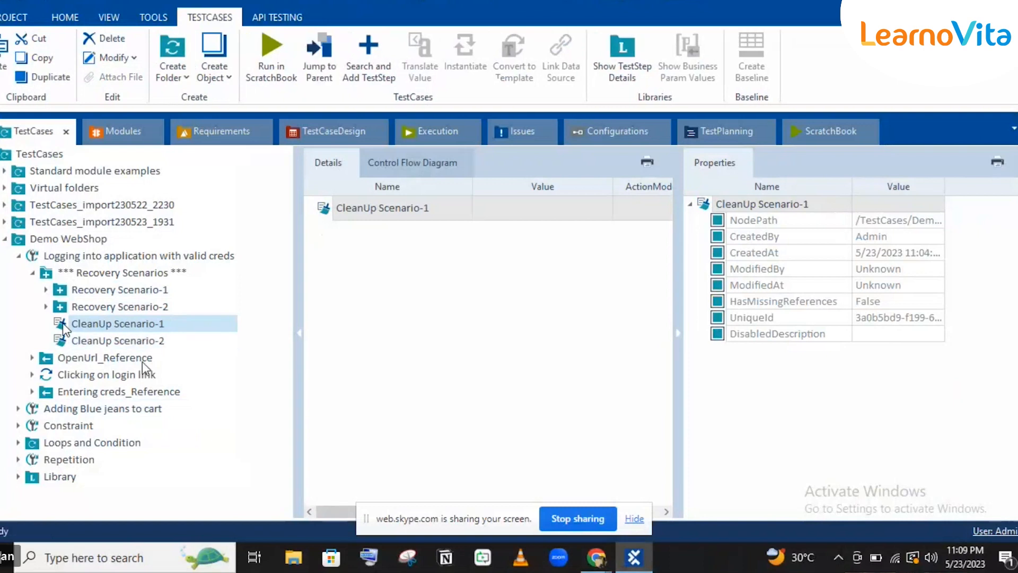
Expand and select Adding Blue jeans to cart to list its six steps.
click(18, 409)
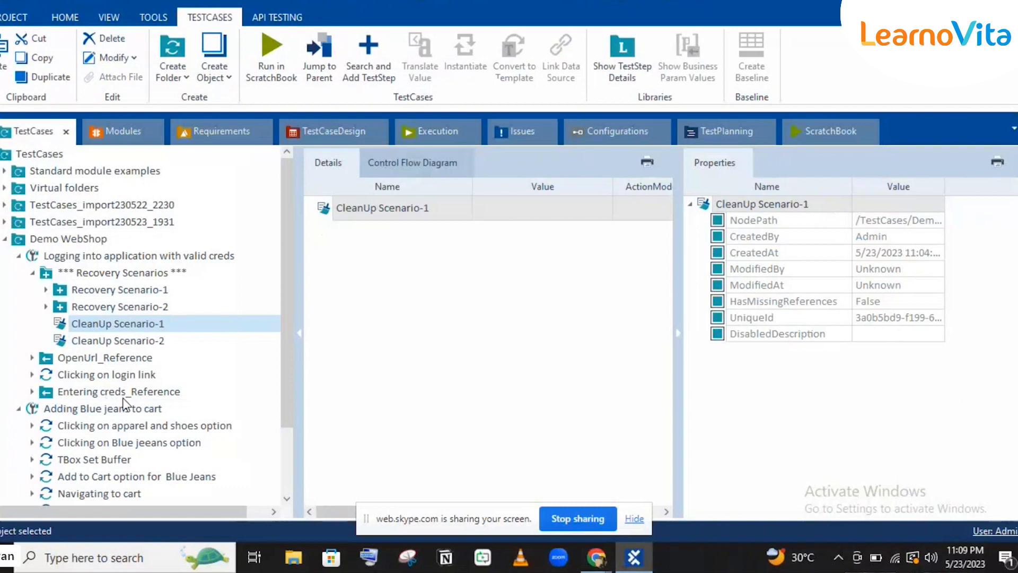
click(91, 412)
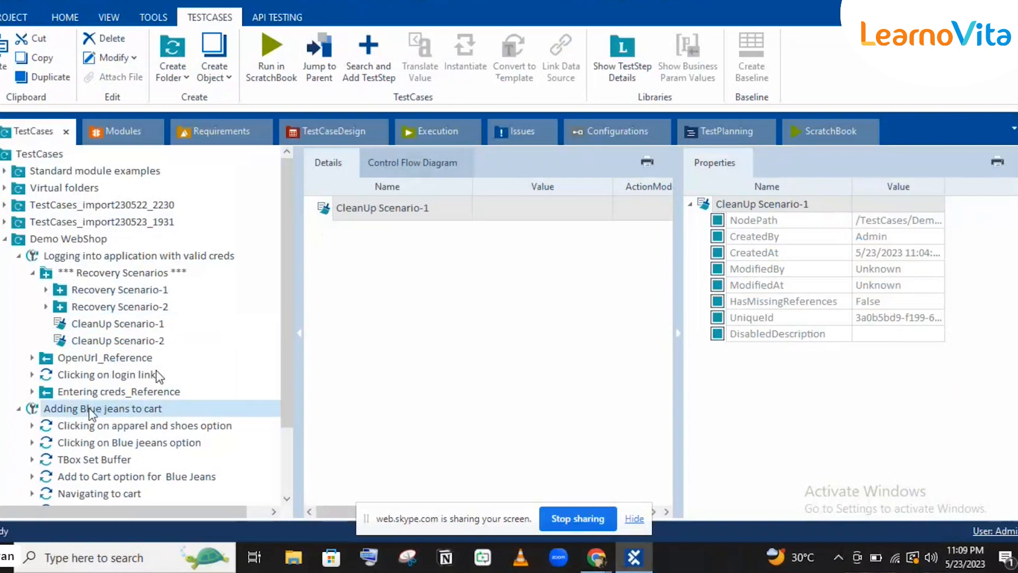
scroll(158, 375, down, 4)
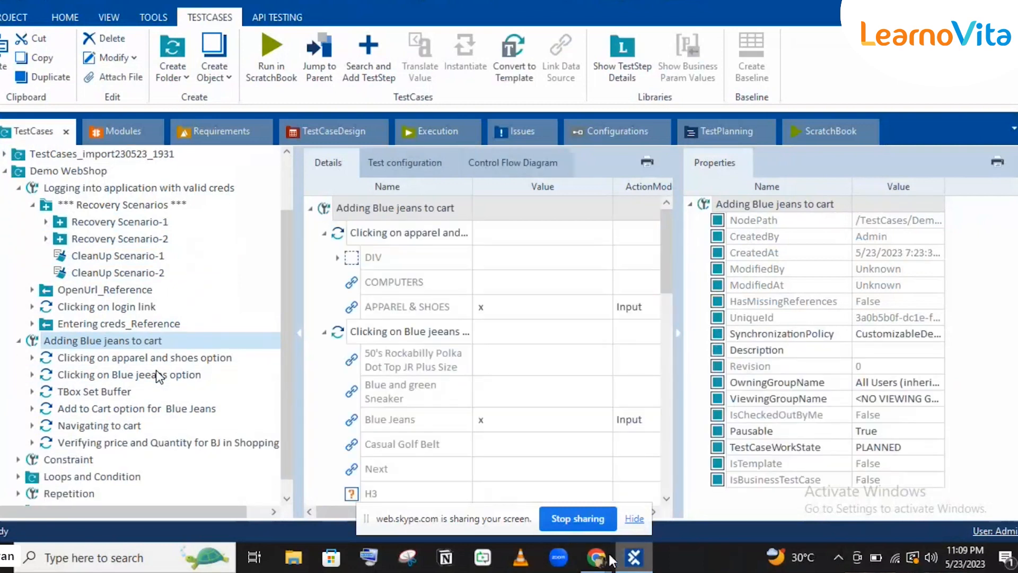
mouse_move(611, 559)
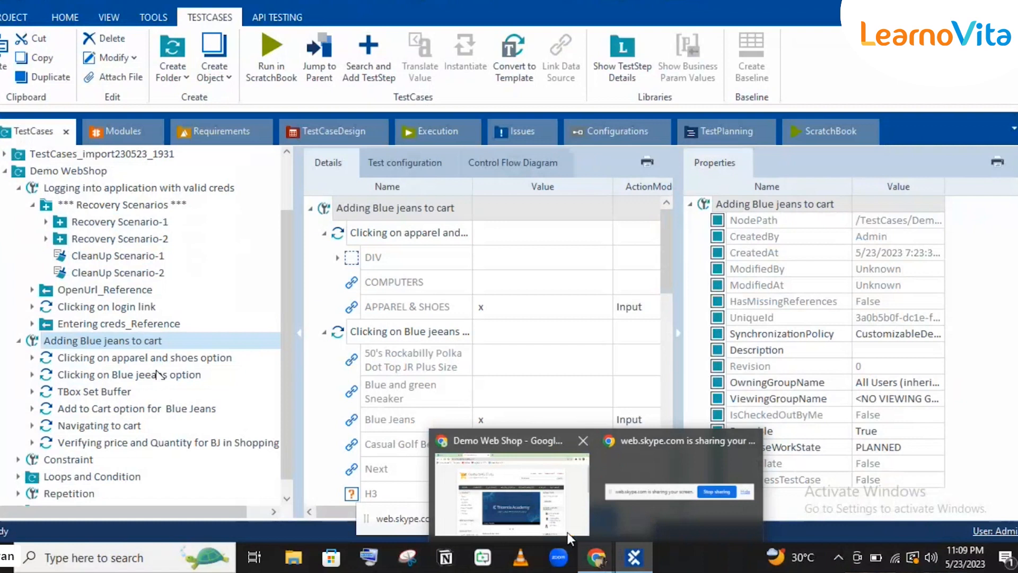
Switch between Chrome and Tosca Commander, ending on CleanUp Scenario-1 in the login test's tree.
click(524, 499)
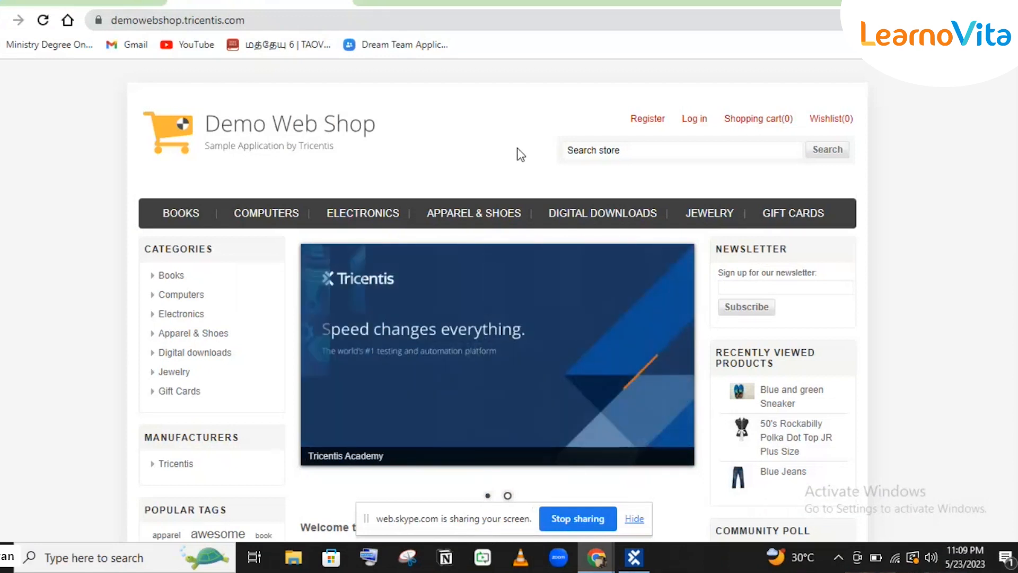
click(635, 558)
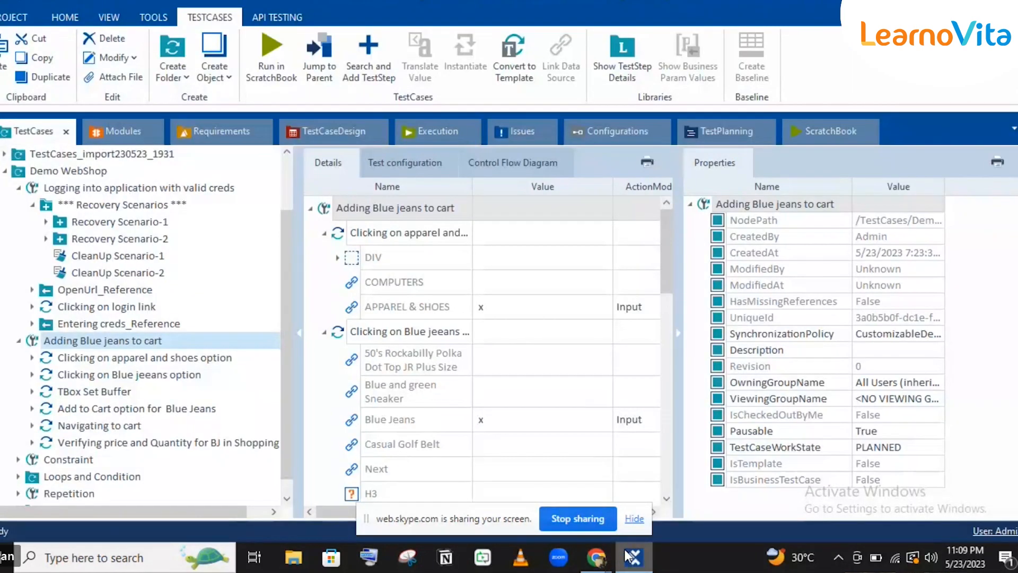
mouse_move(627, 556)
click(597, 556)
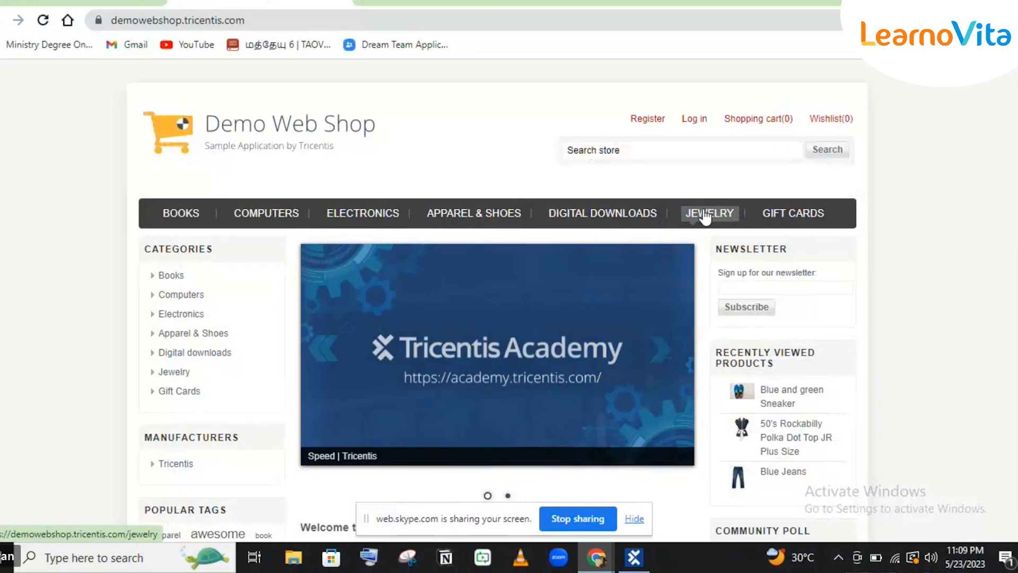
click(634, 556)
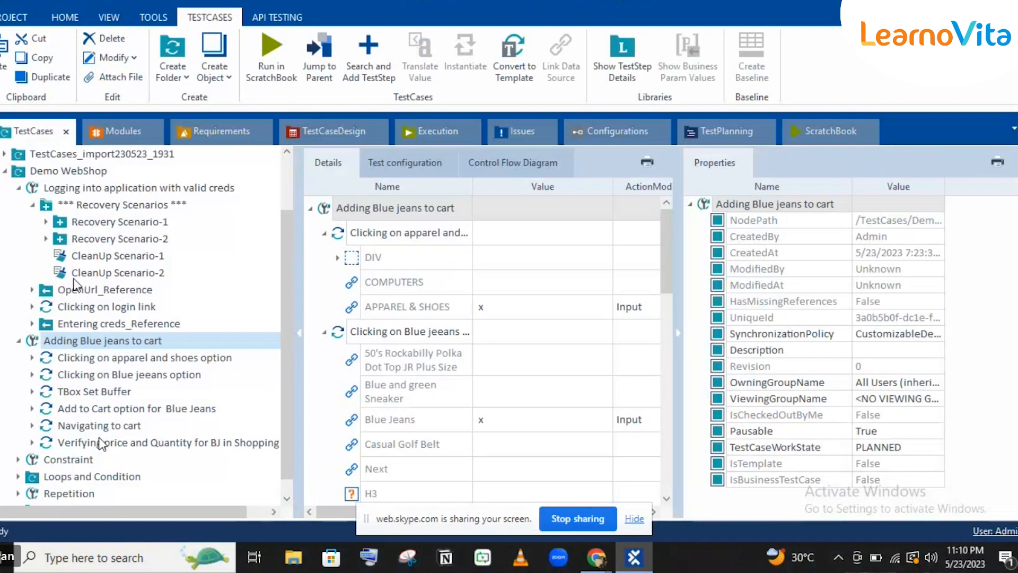
click(72, 263)
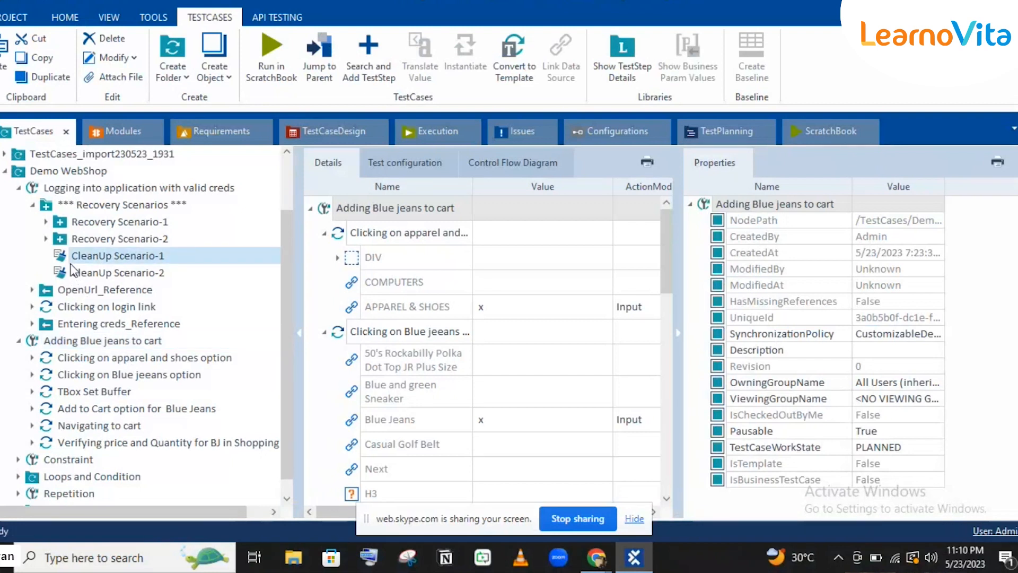
Delete Recovery Scenario-1 and CleanUp Scenario-2 from the Recovery Scenarios folder.
click(106, 222)
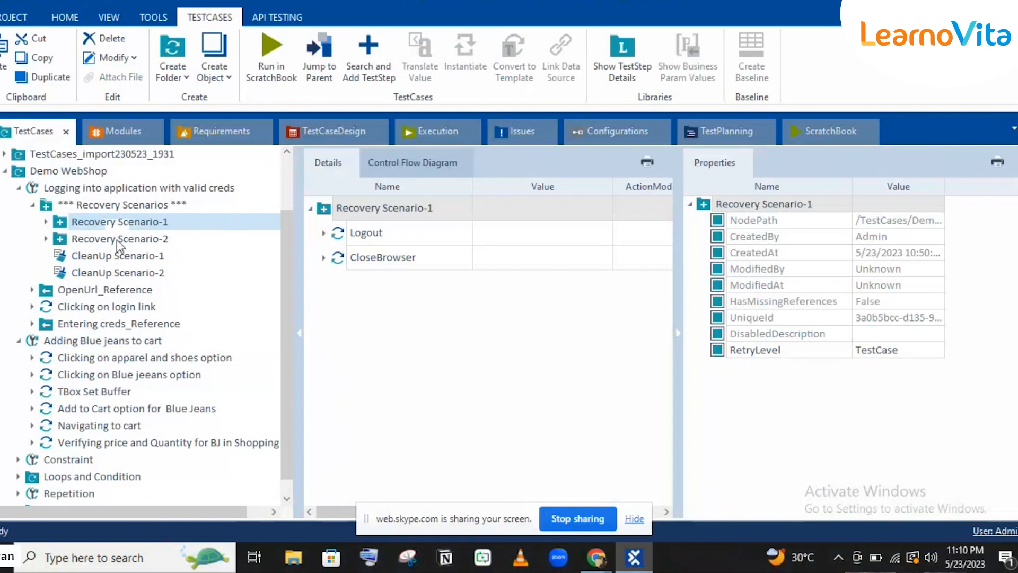
key(ctrl+s)
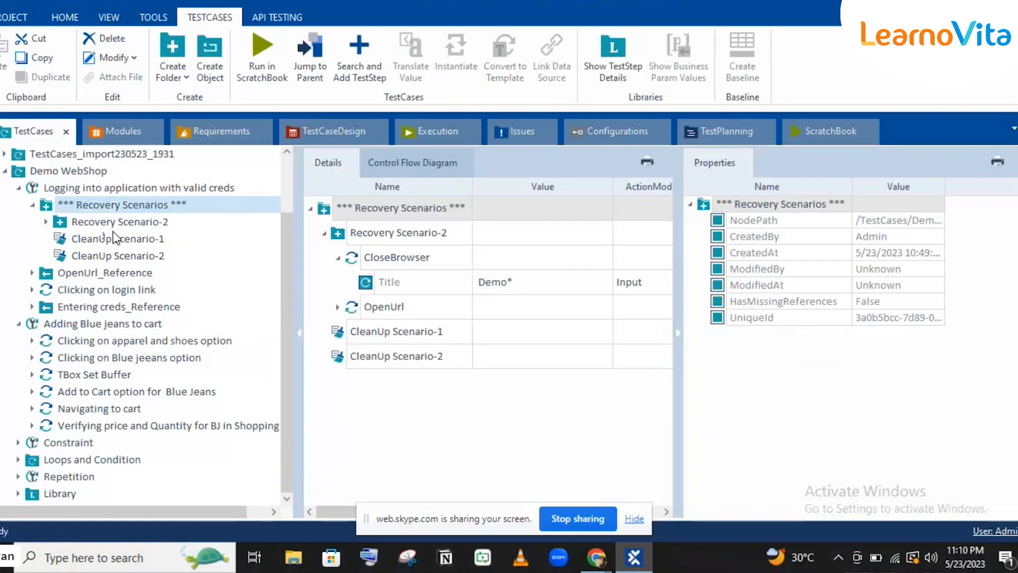
click(114, 237)
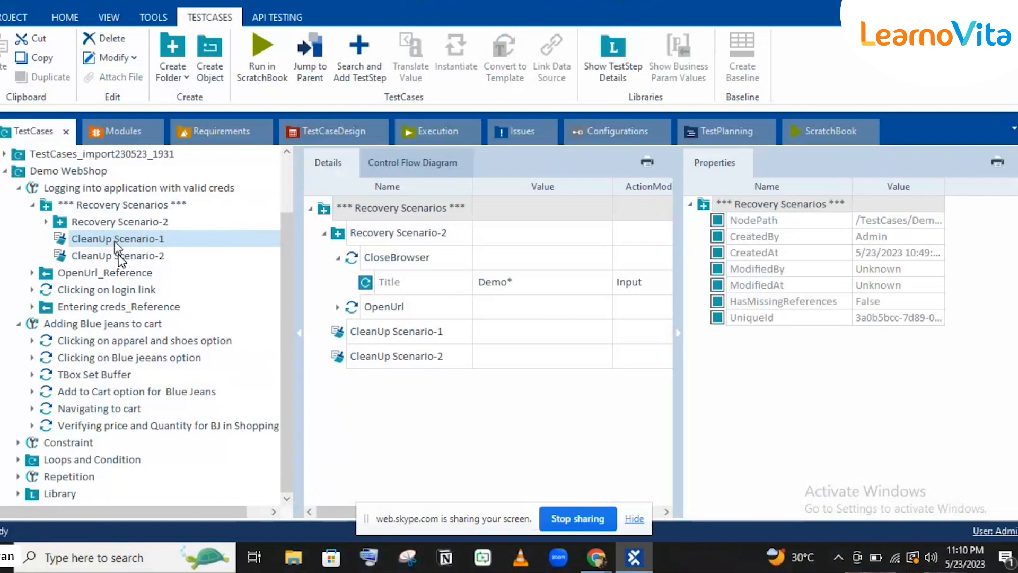
click(119, 256)
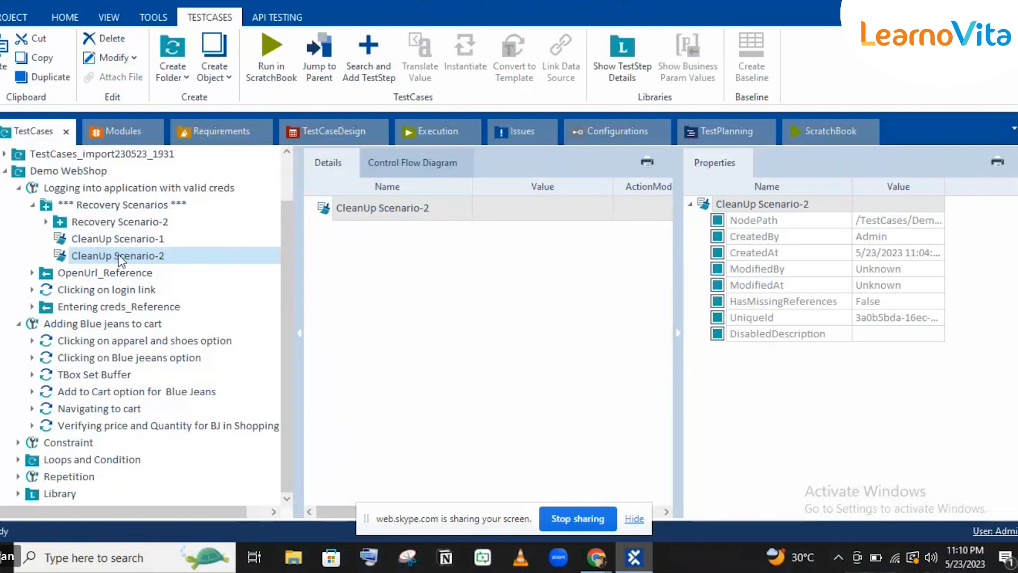
click(119, 256)
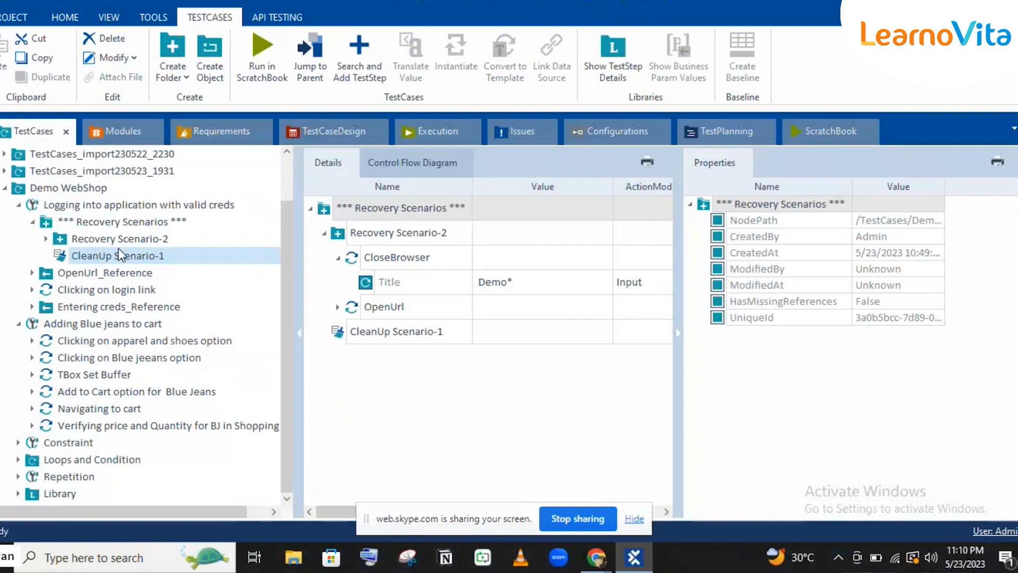
Check Recovery Scenario-2's steps and open the still-empty CleanUp Scenario-1.
click(115, 239)
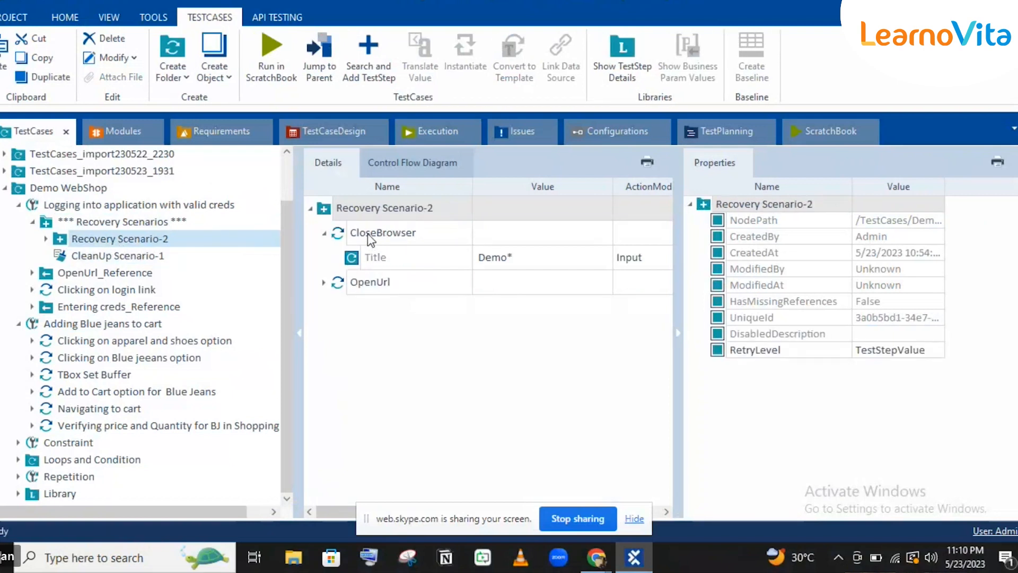
click(111, 257)
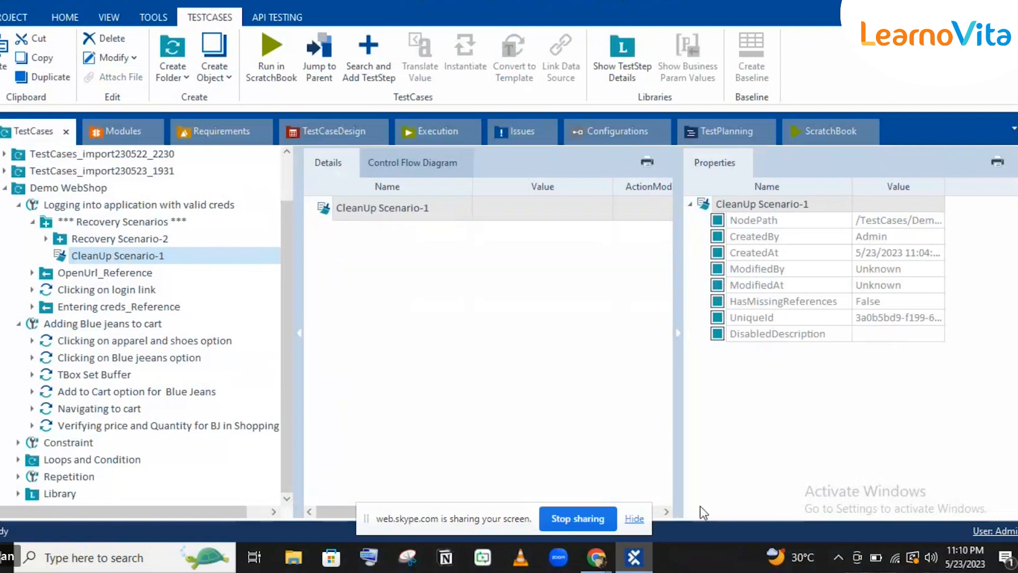
mouse_move(643, 556)
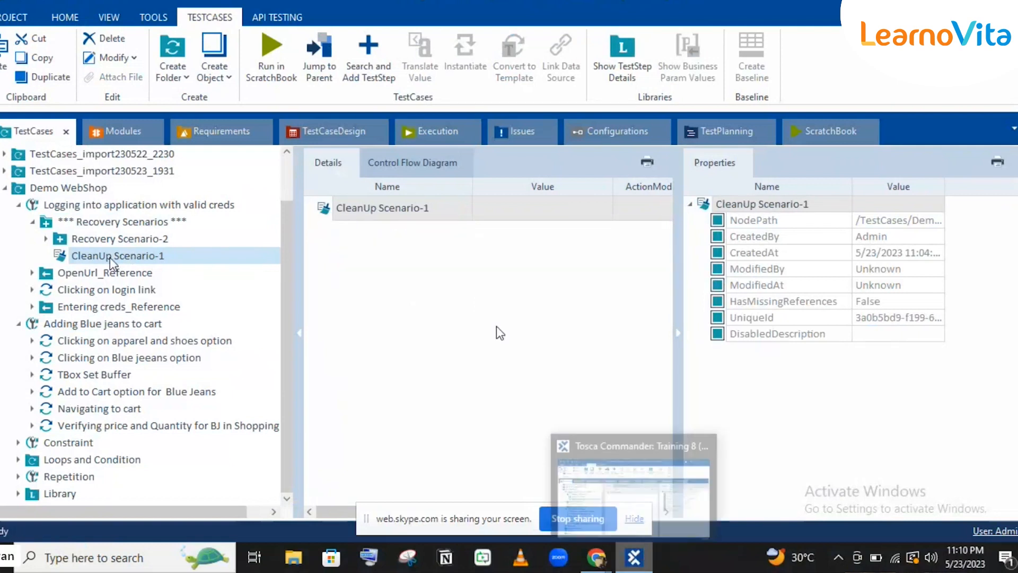
click(642, 557)
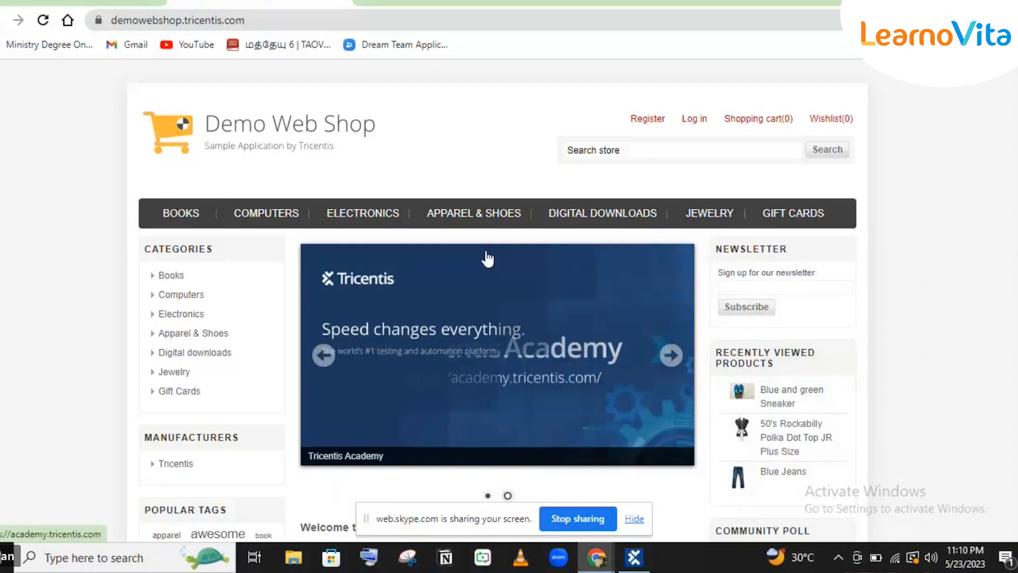
click(629, 560)
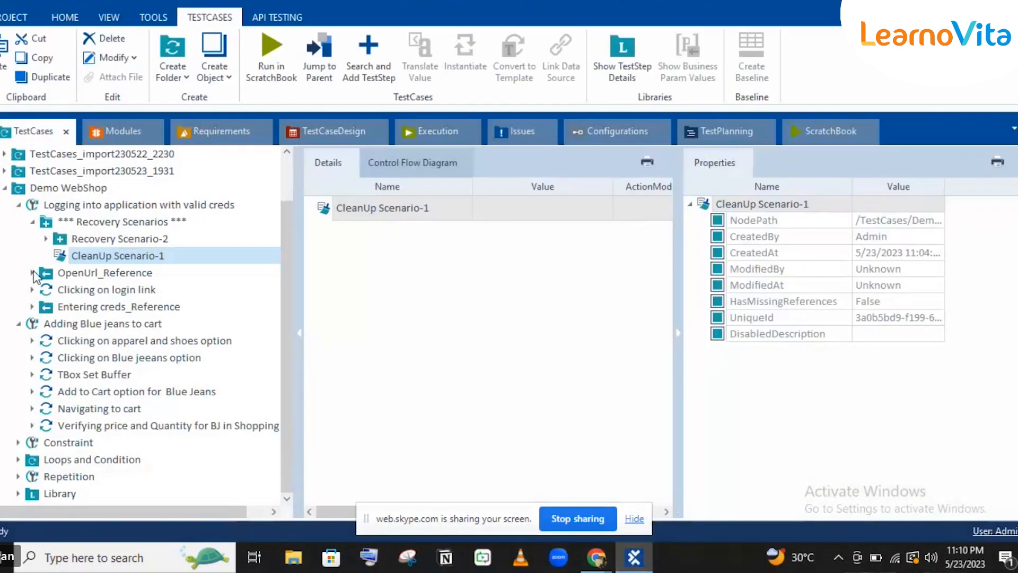
Drag the Account and Logout module from Modules into CleanUp Scenario-1.
click(122, 127)
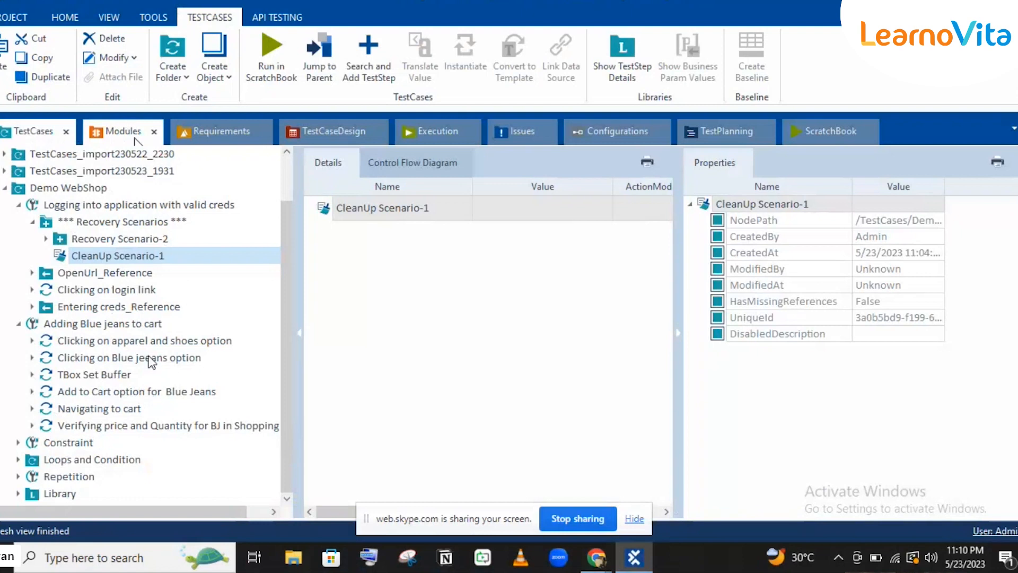
drag(53, 378, 116, 256)
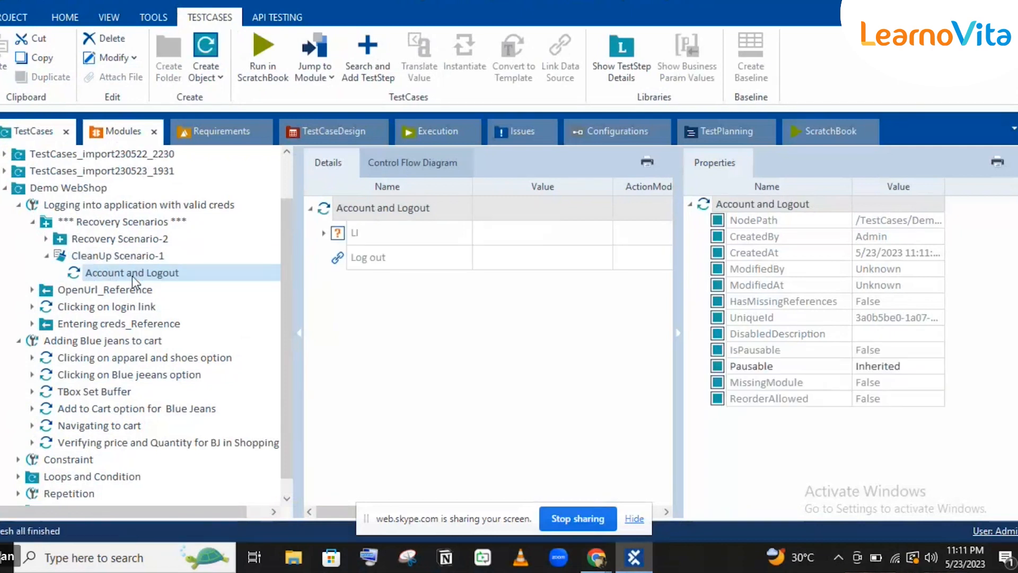
Rename the new step to 'Logout' and set its Log out value to x.
click(132, 273)
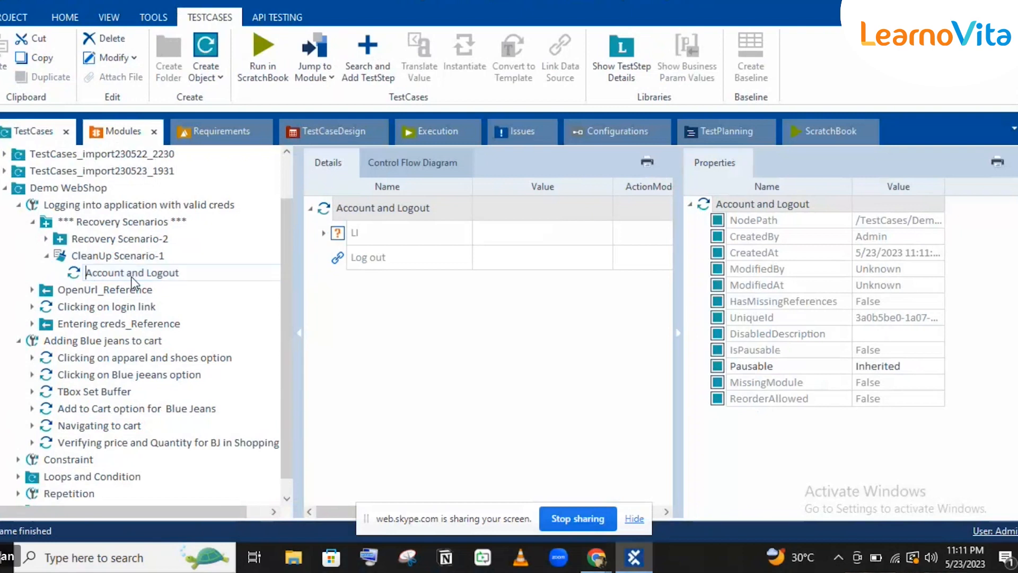
text(Logout)
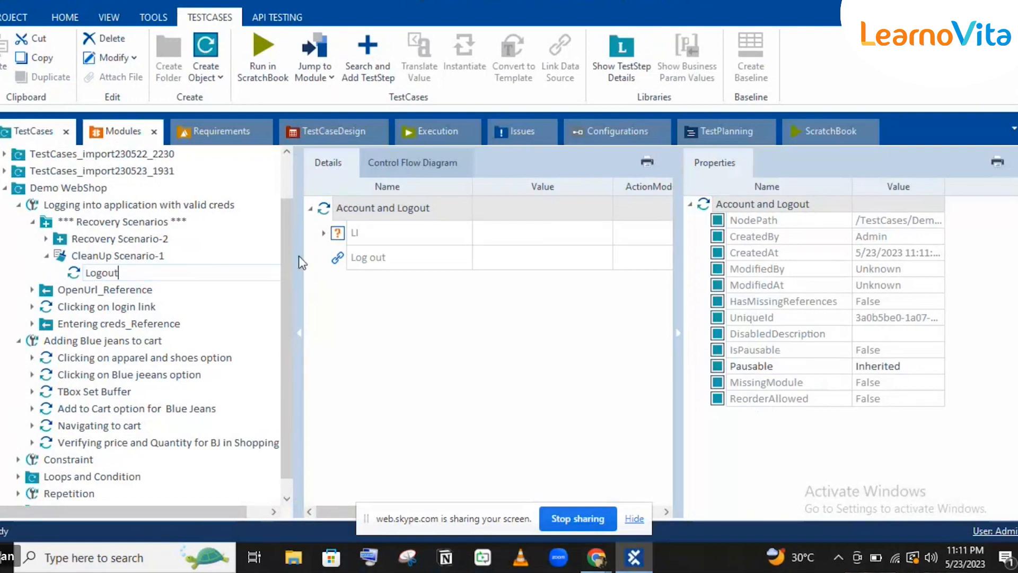
key(Return)
click(496, 259)
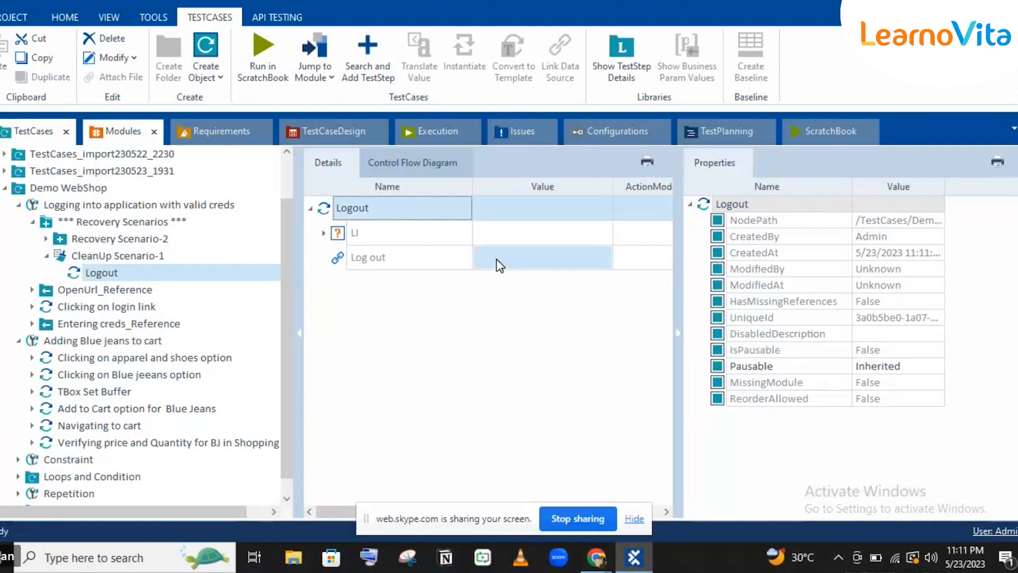
text(x)
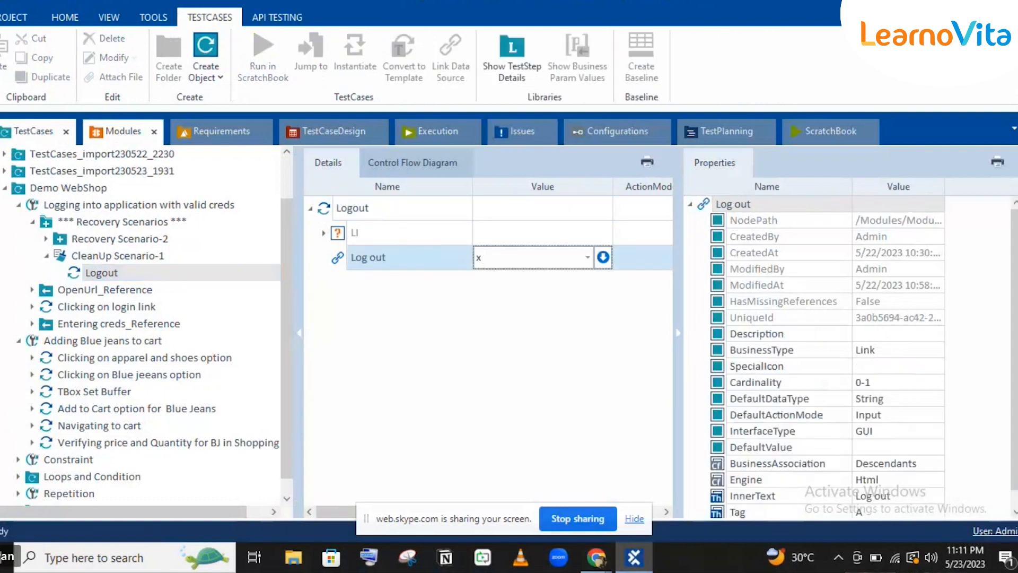
key(Return)
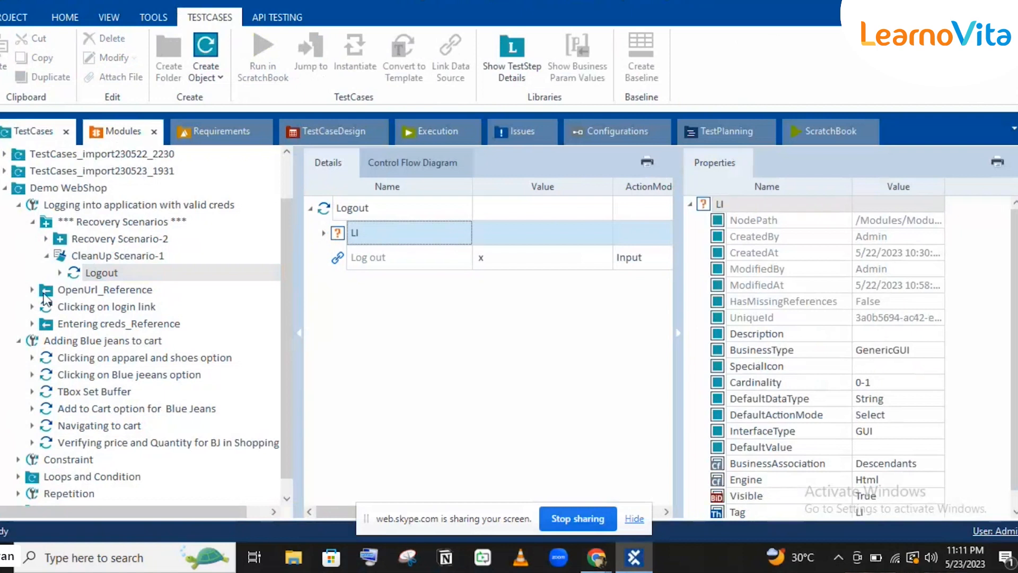
Copy the Clicking on login link and Entering creds_Reference steps into CleanUp Scenario-1.
click(76, 308)
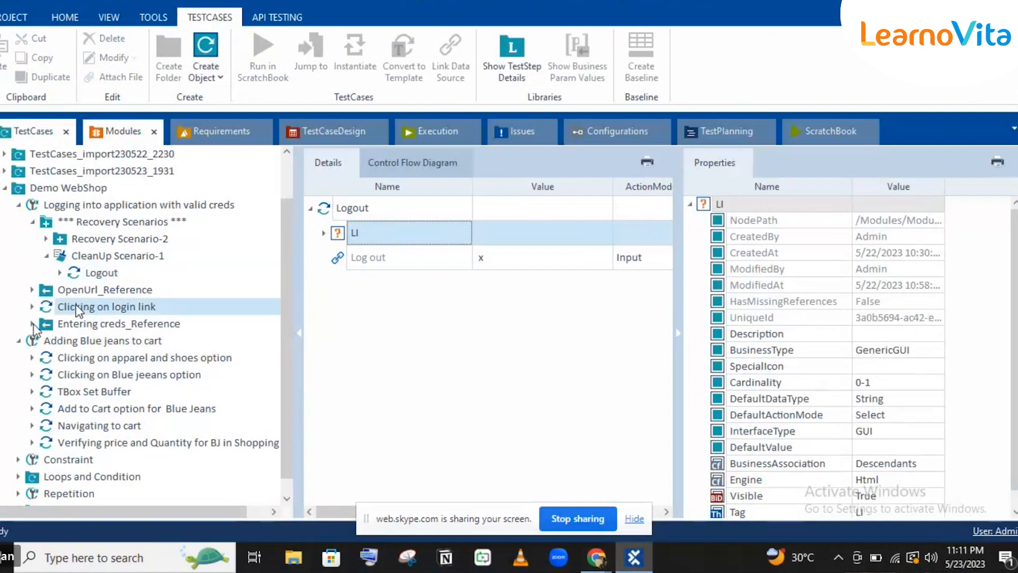
click(32, 323)
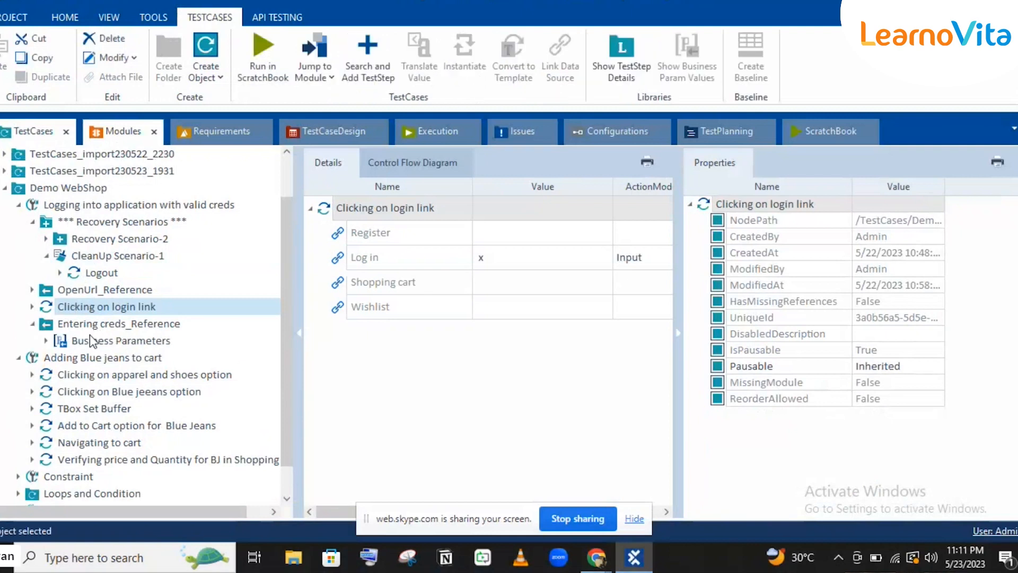
ctrl+click(86, 326)
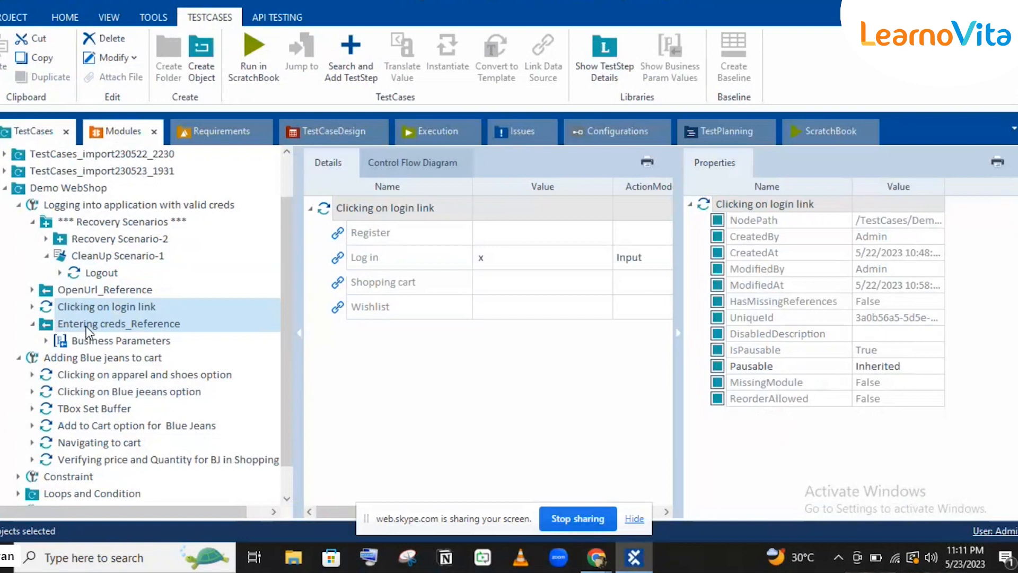
click(91, 258)
click(90, 259)
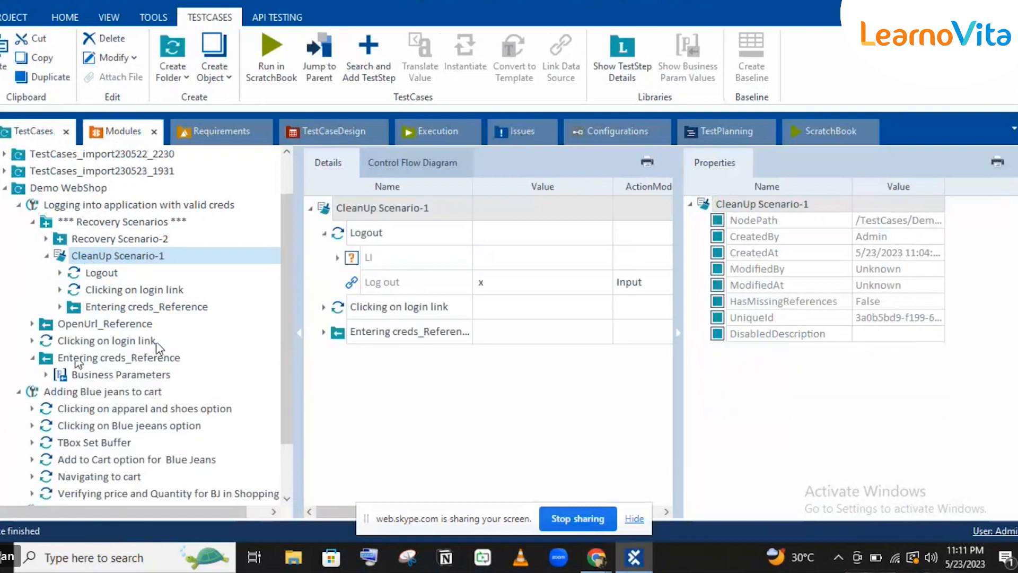
click(32, 358)
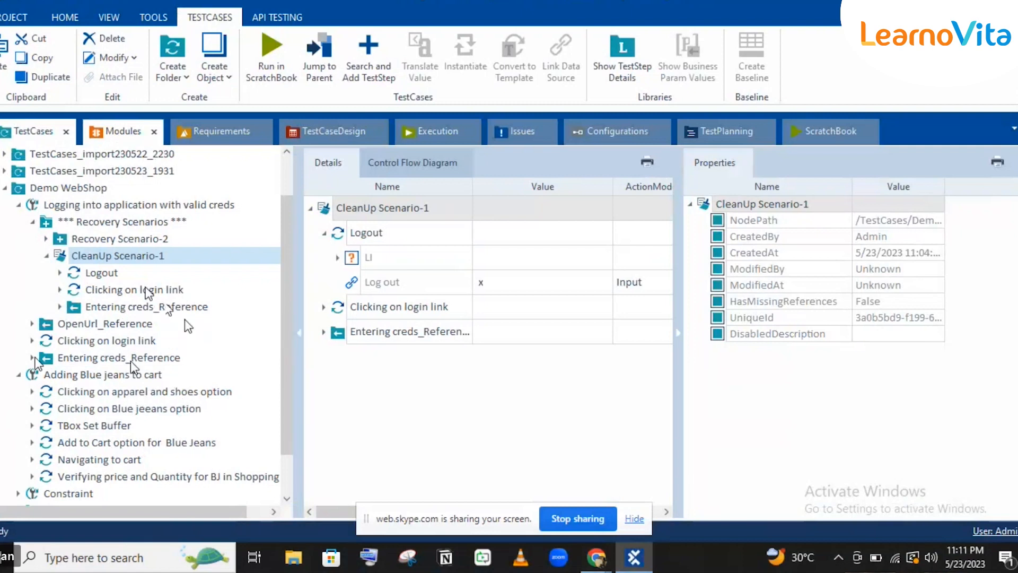
Collapse the login and Adding Blue jeans to cart test cases, then select the login test.
click(20, 205)
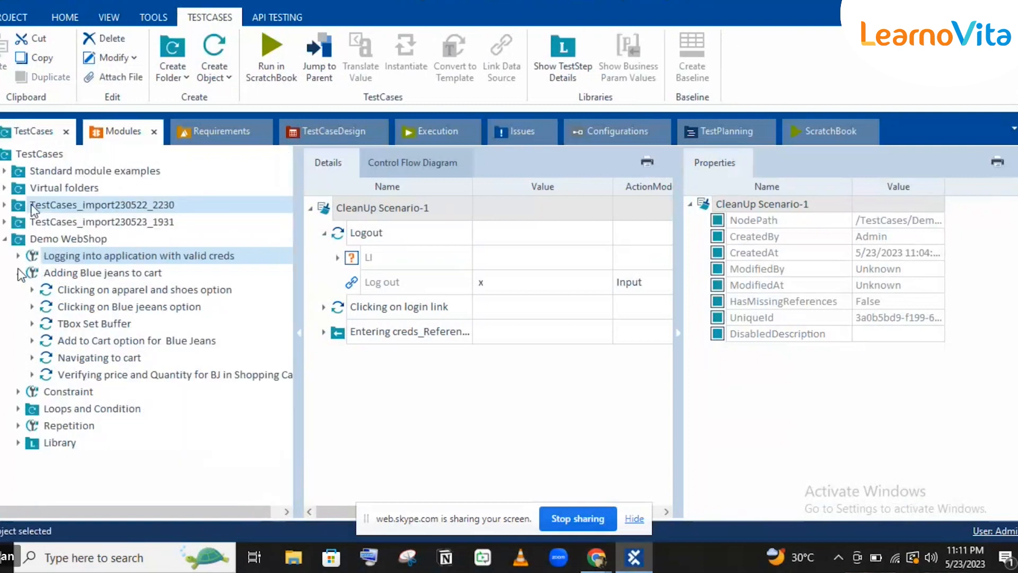
click(18, 273)
click(48, 271)
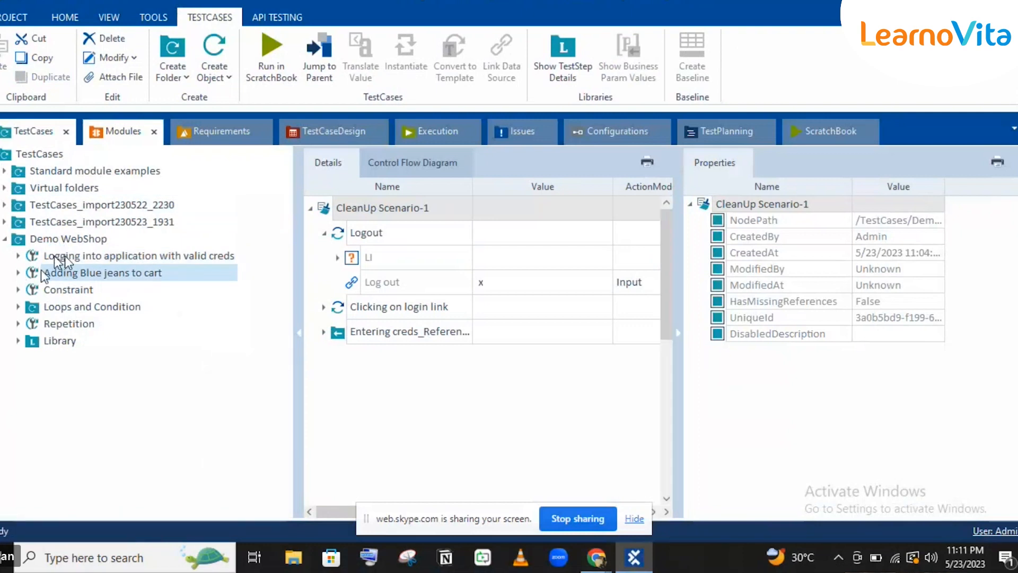
click(62, 257)
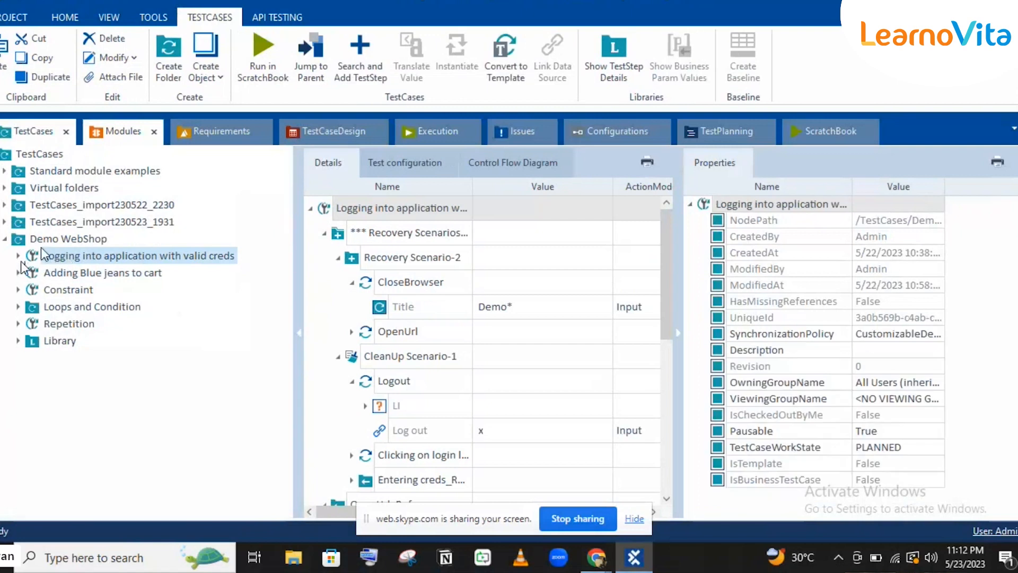
Create test case 'Clicking on Email ID' in Demo WebShop and move it below the login test.
click(39, 244)
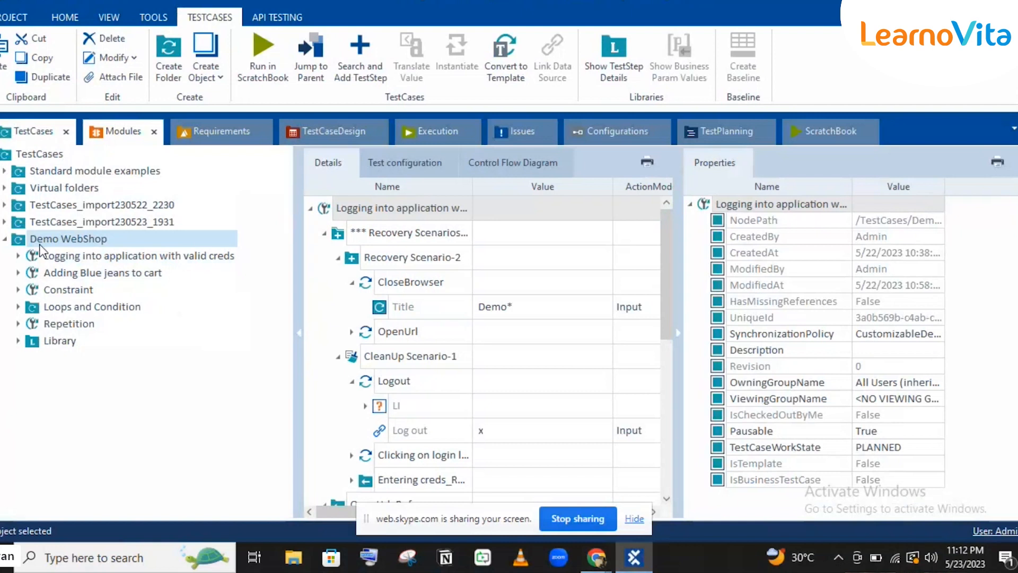
right_click(39, 244)
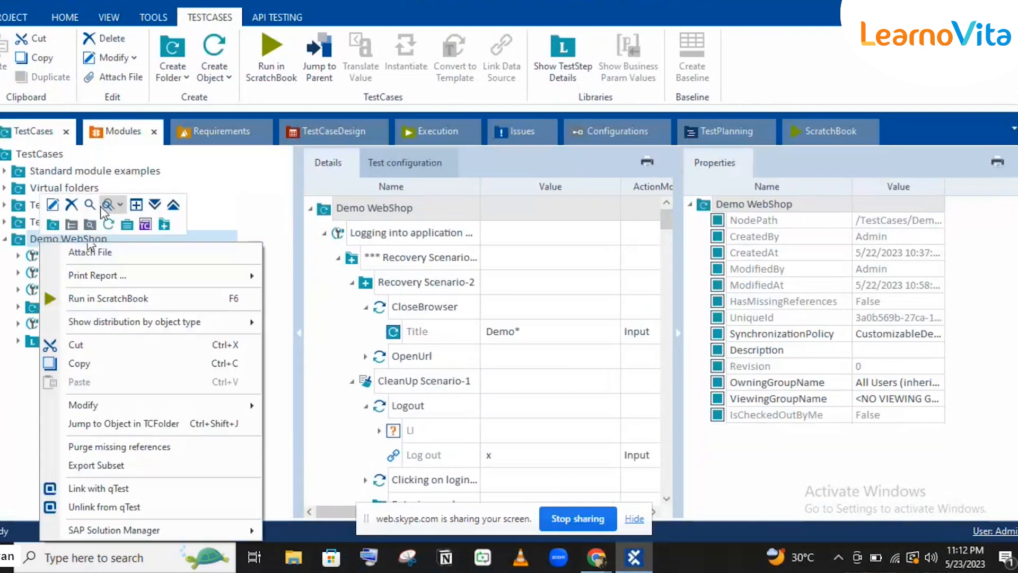
click(109, 219)
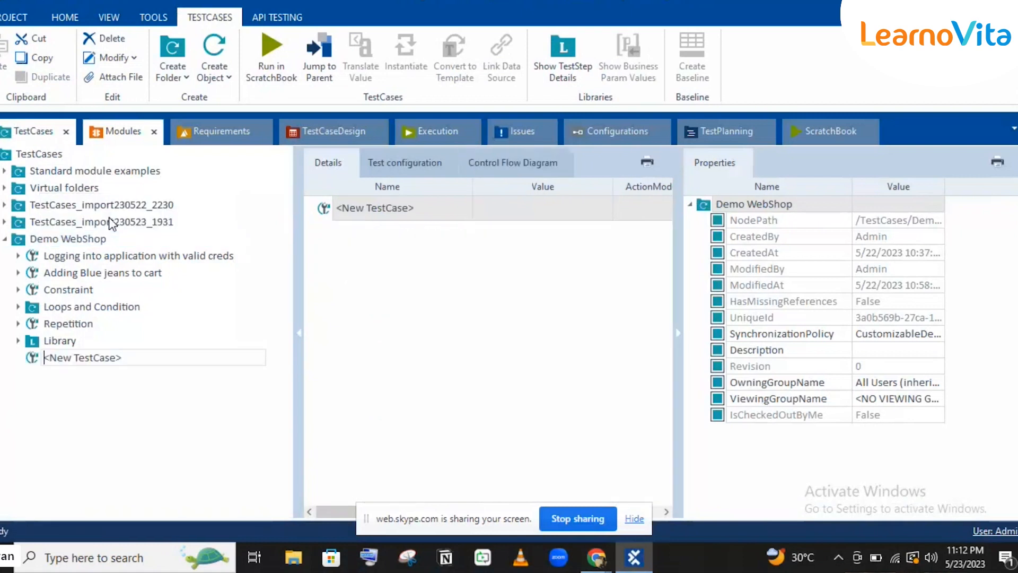
text(Click)
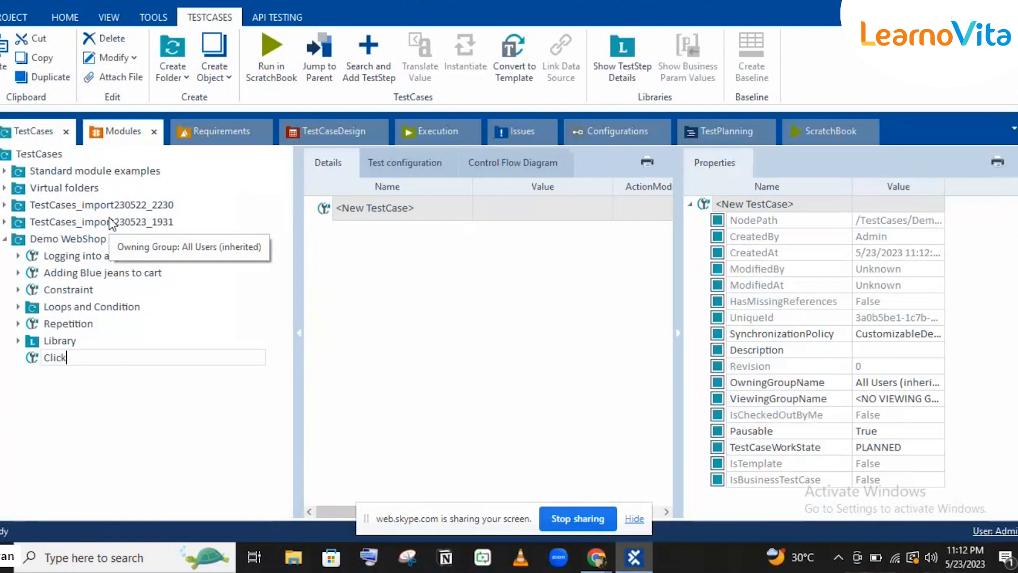
text(ing on Email ID)
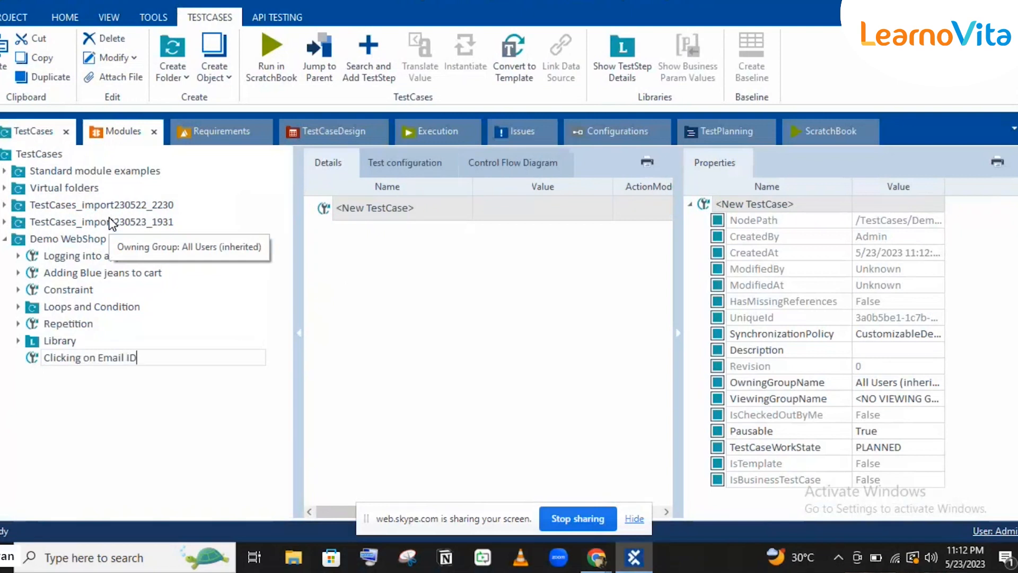
key(Return)
drag(47, 359, 55, 265)
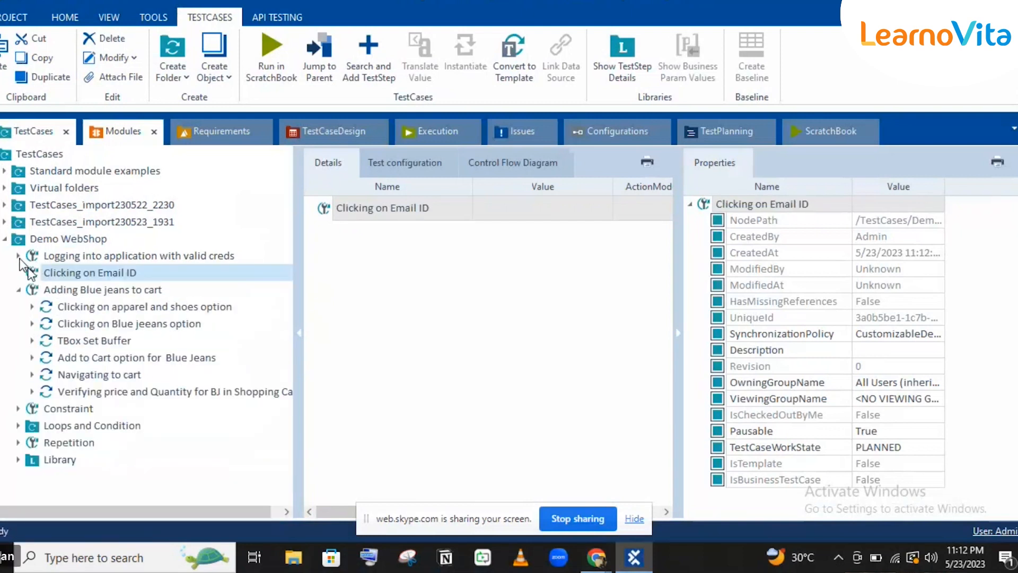
Copy the Logout step into Clicking on Email ID and rename it 'Enail Id option'.
click(19, 255)
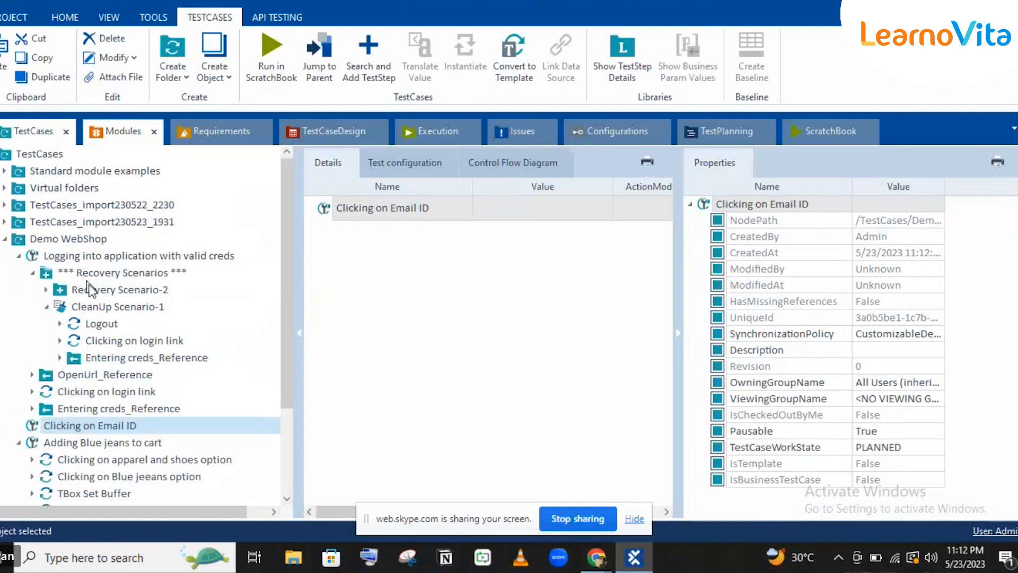
click(100, 329)
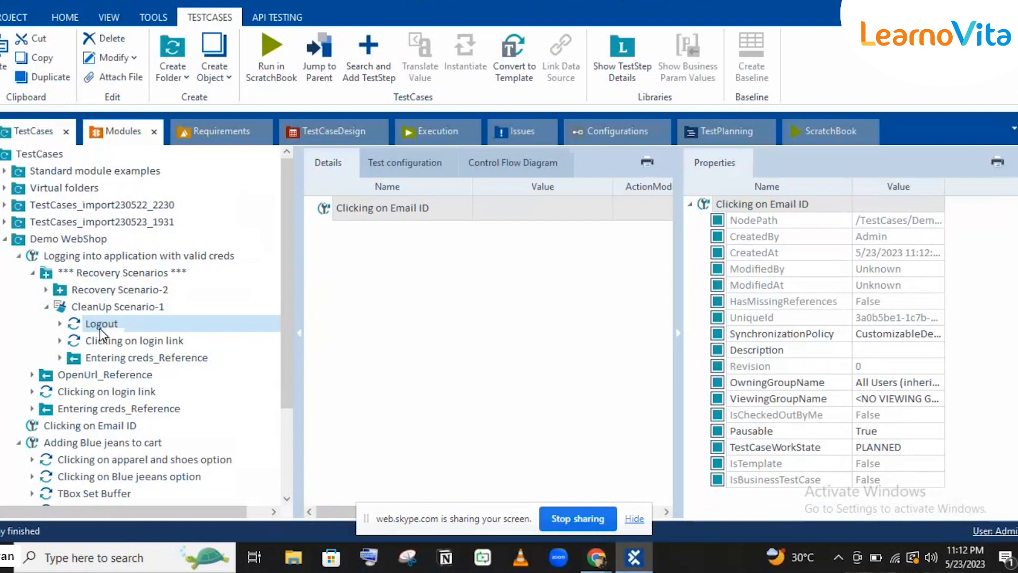
click(33, 274)
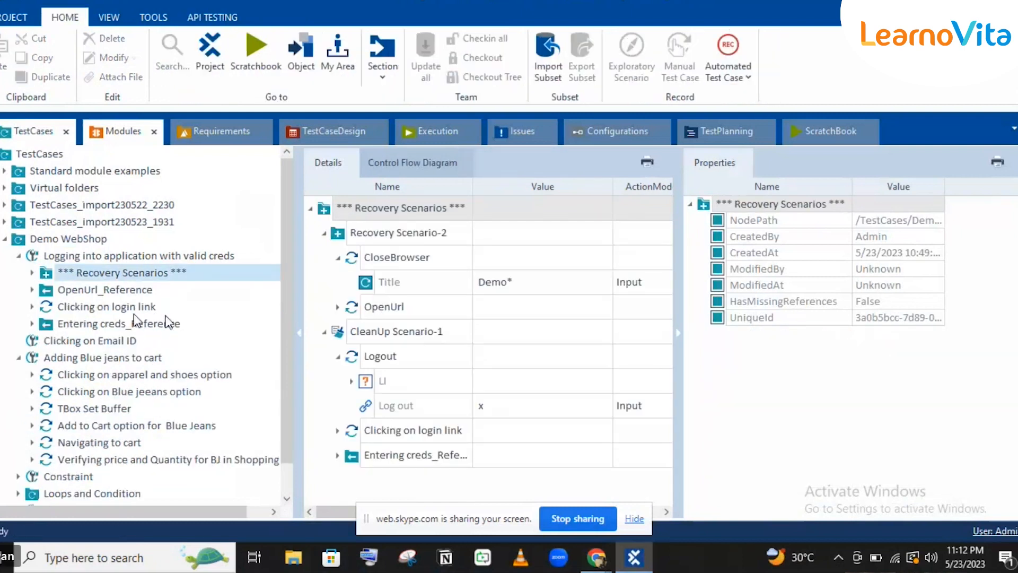
click(116, 340)
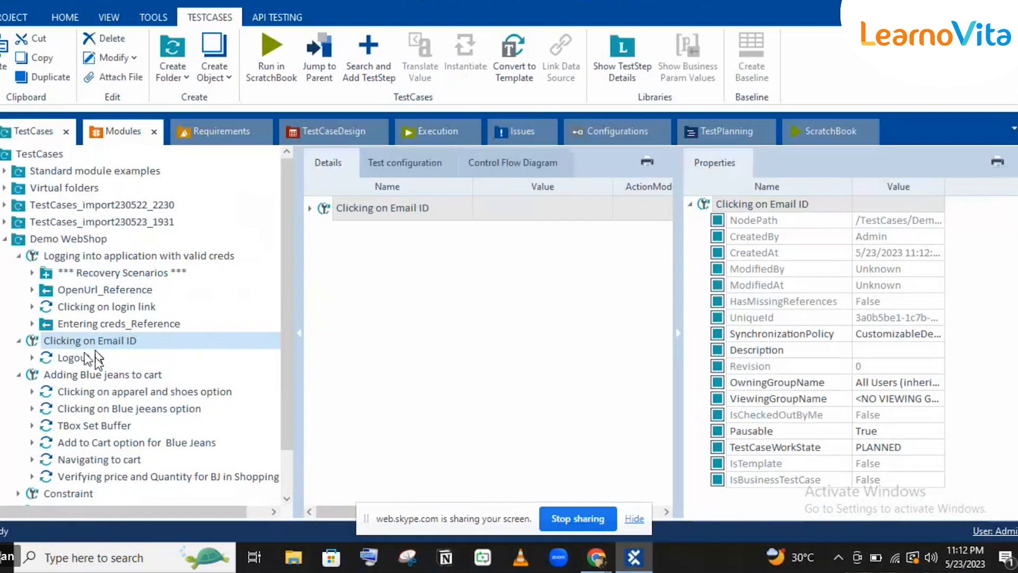
click(95, 358)
right_click(95, 357)
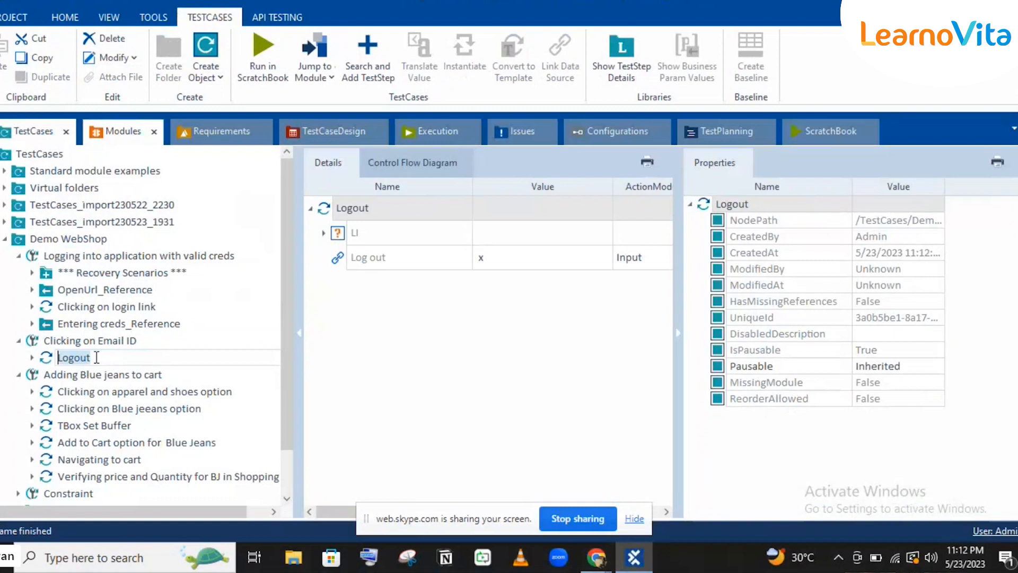
text(Enail Id o)
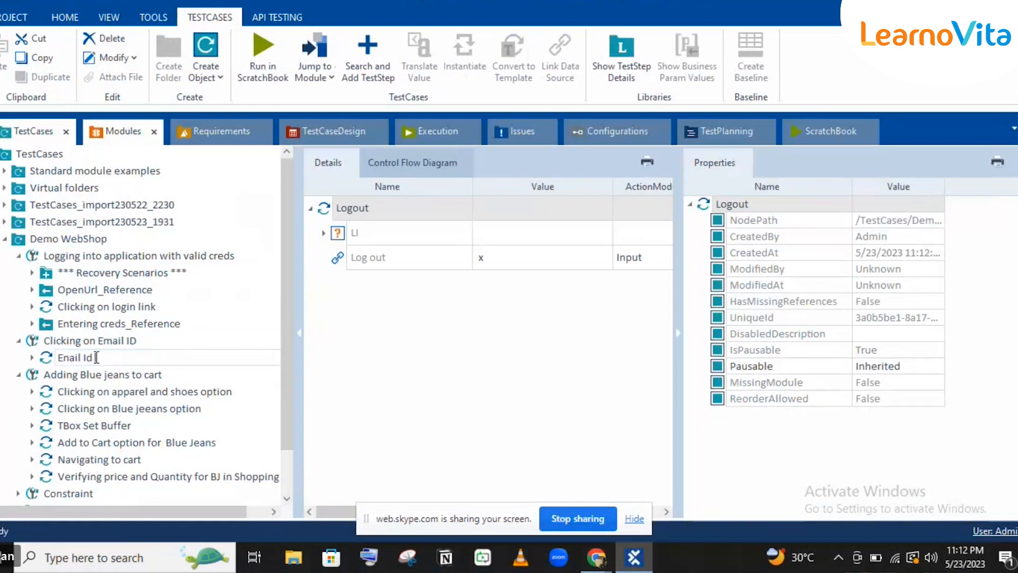
text(ption)
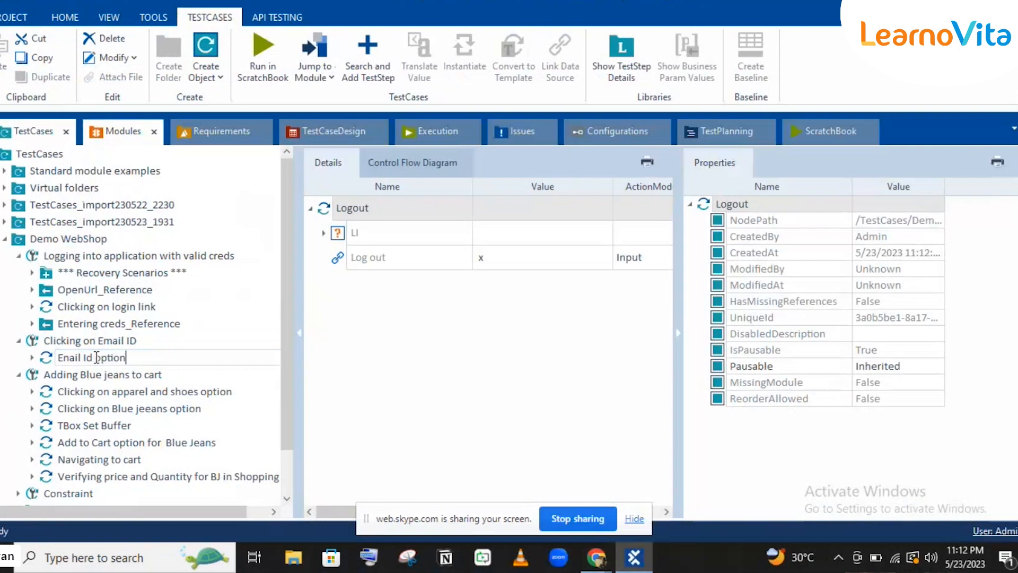
key(Return)
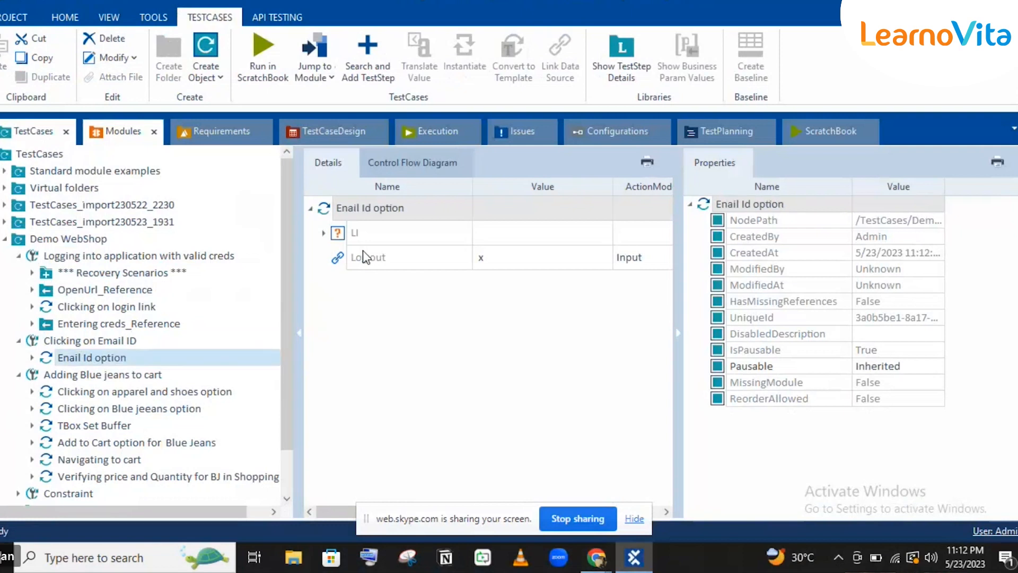
Clear the Log out value and set the Account link's value to x under LI.
click(362, 250)
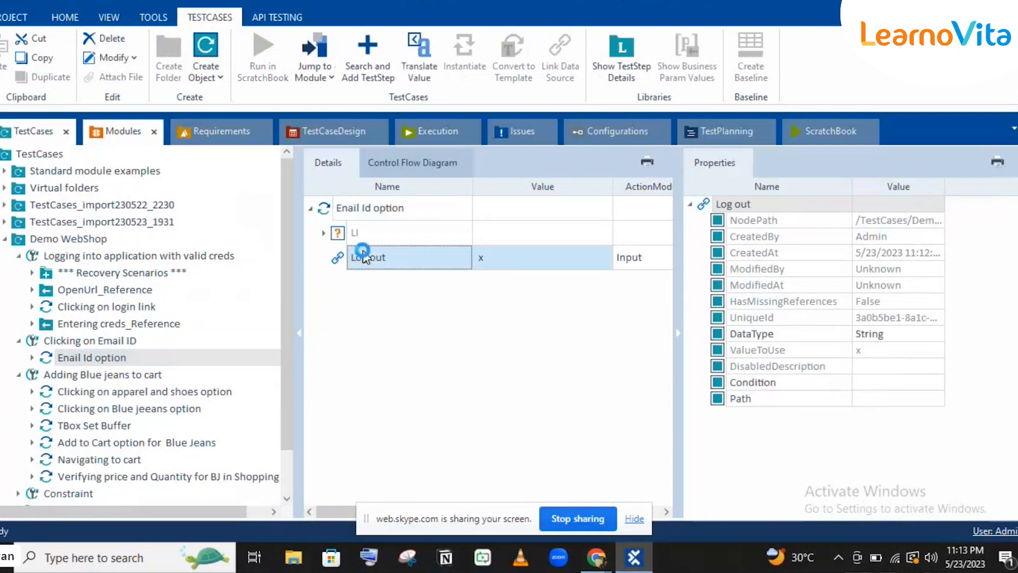
key(Delete)
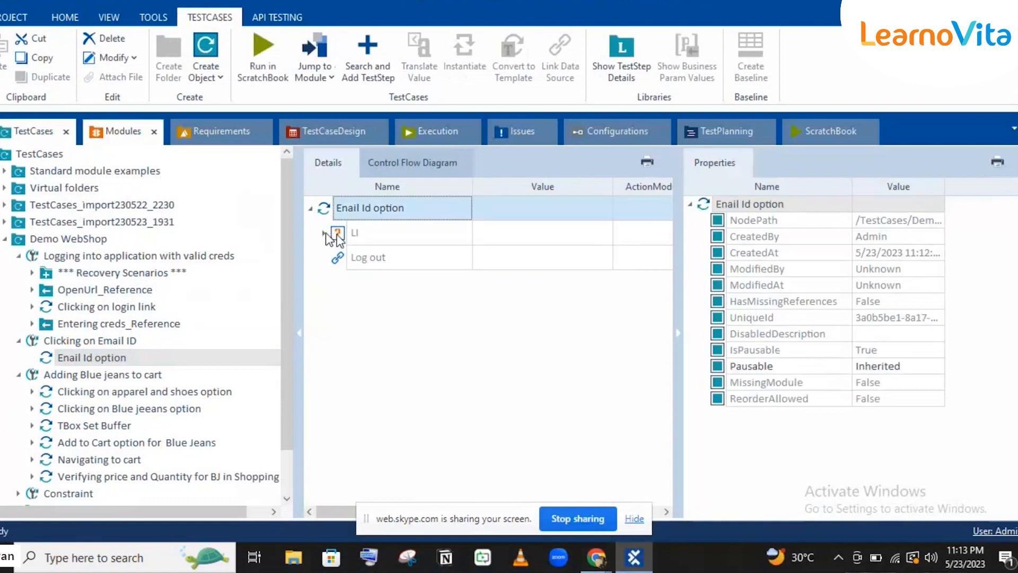
click(325, 234)
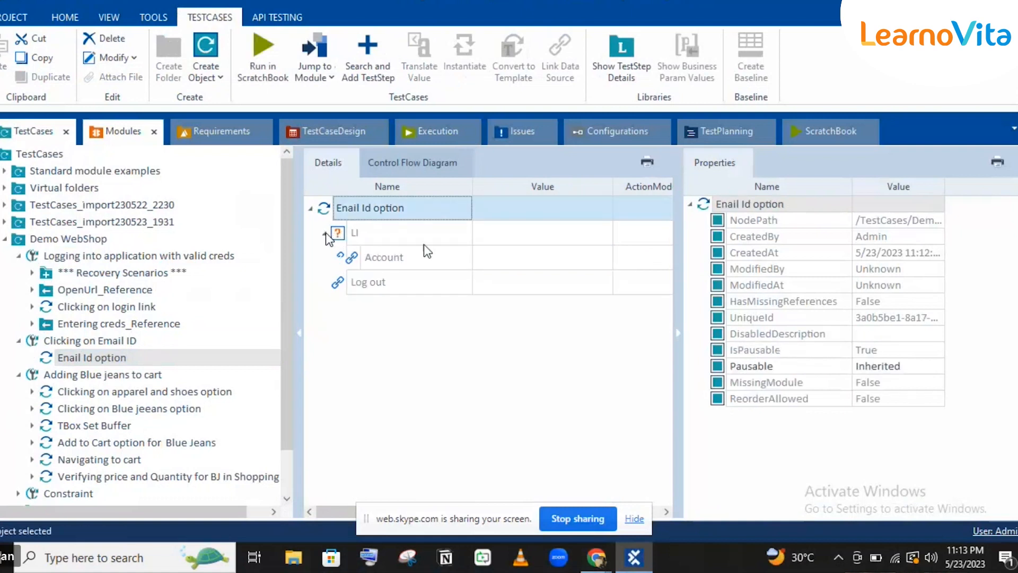
click(487, 262)
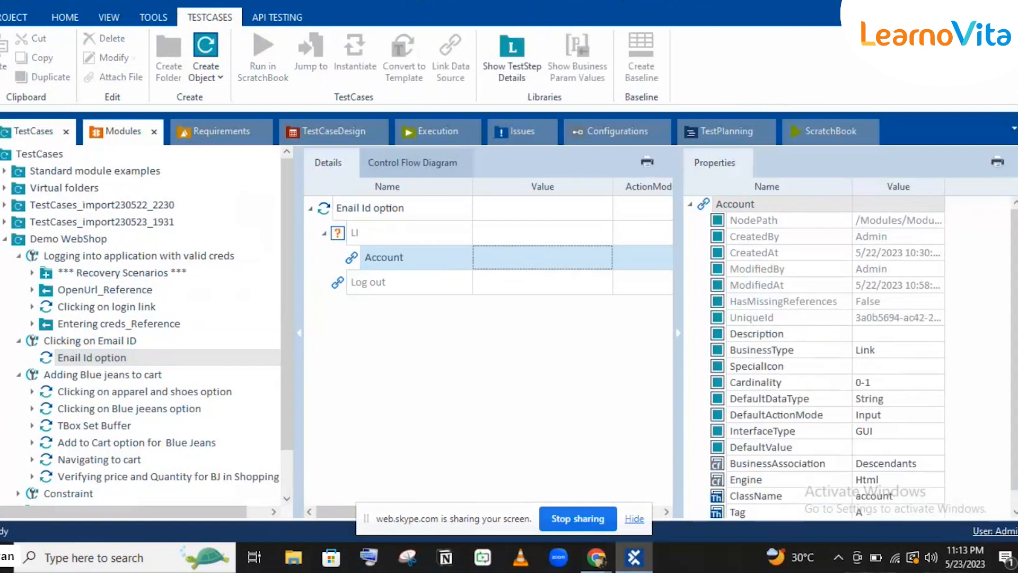
click(525, 250)
text(x)
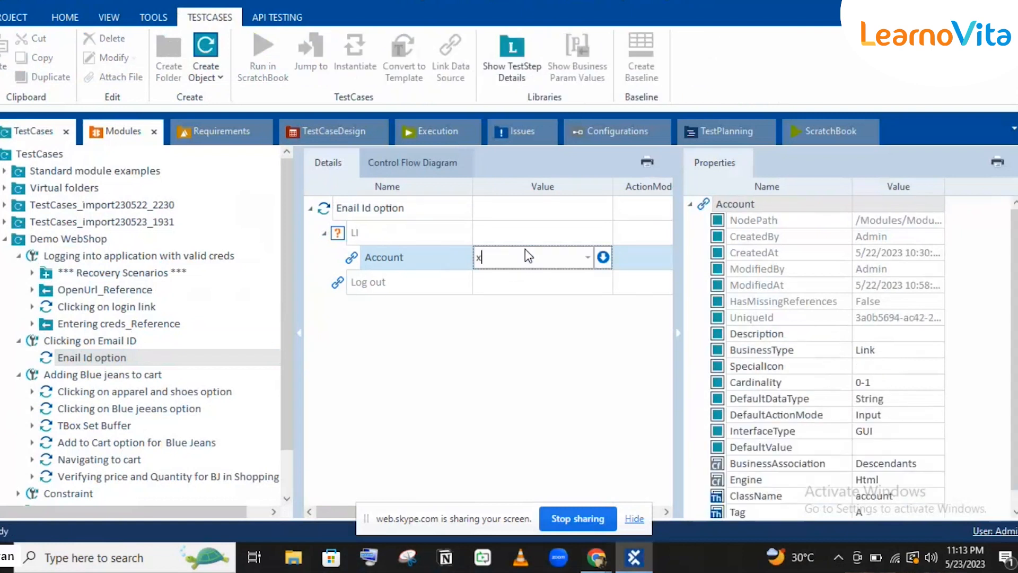
click(484, 210)
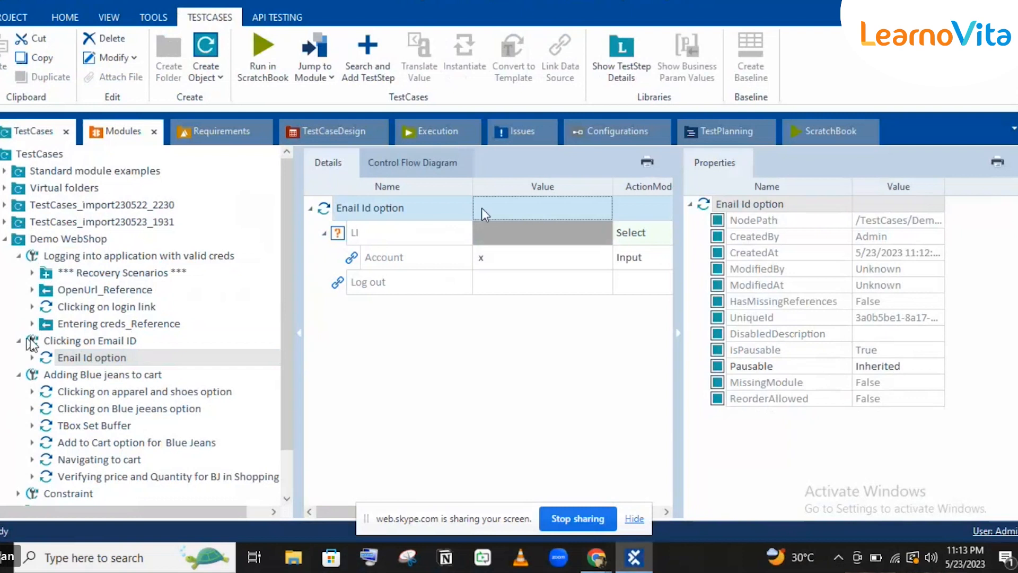
Drag Clicking on Email ID into the New ExecutionList, then collapse Adding Blue jeans to cart.
drag(32, 342, 70, 221)
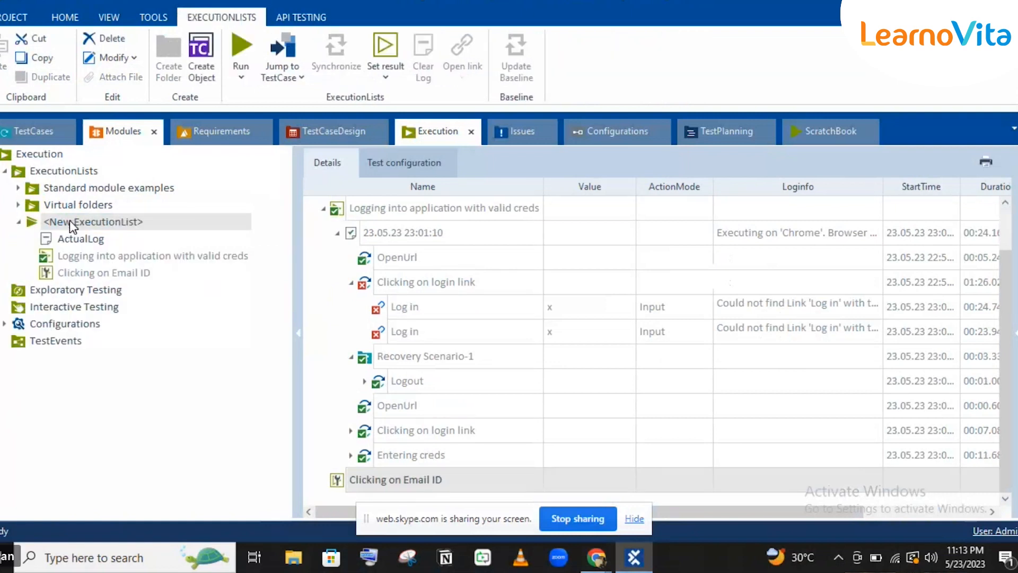
click(431, 238)
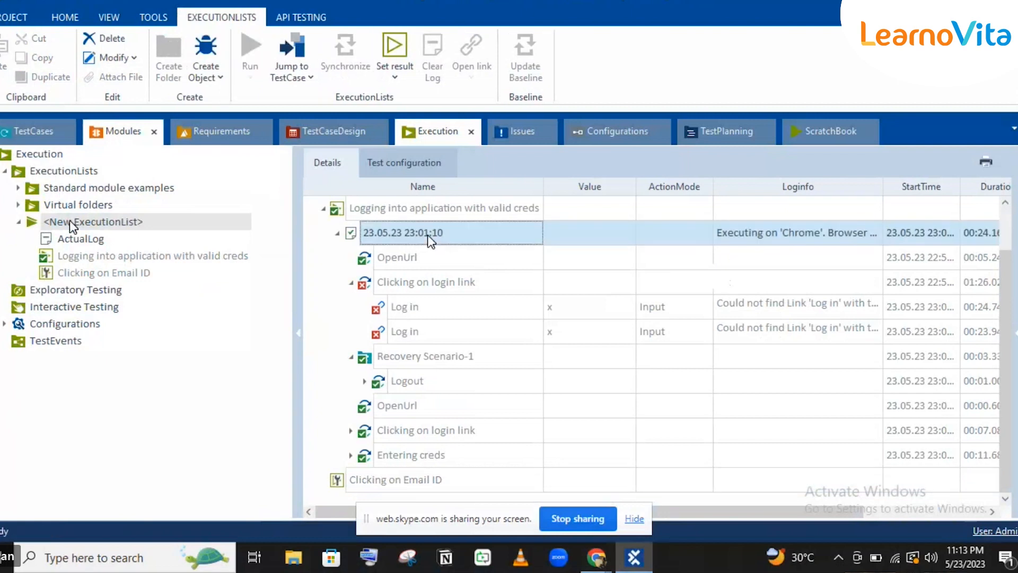
click(24, 133)
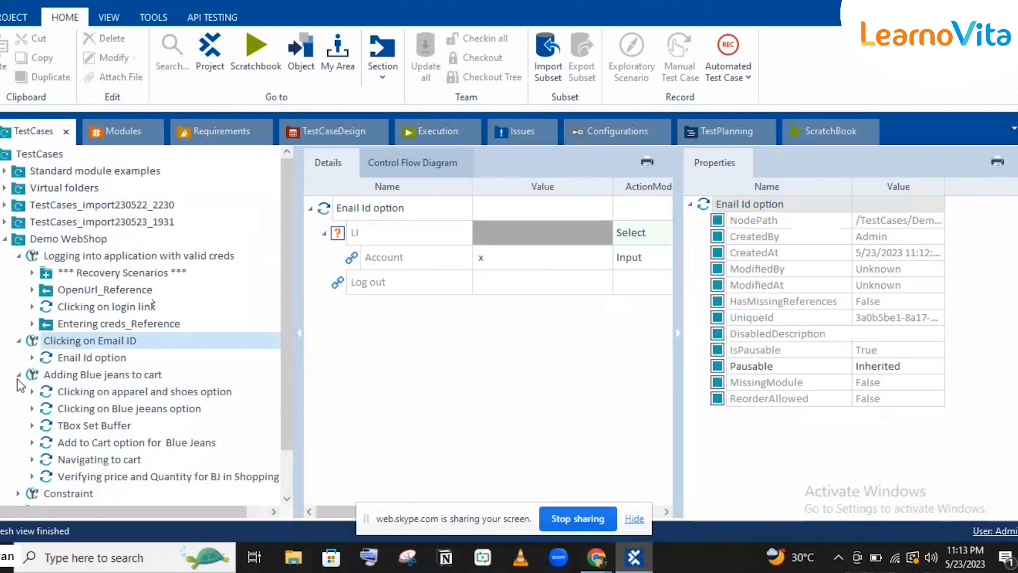
click(18, 375)
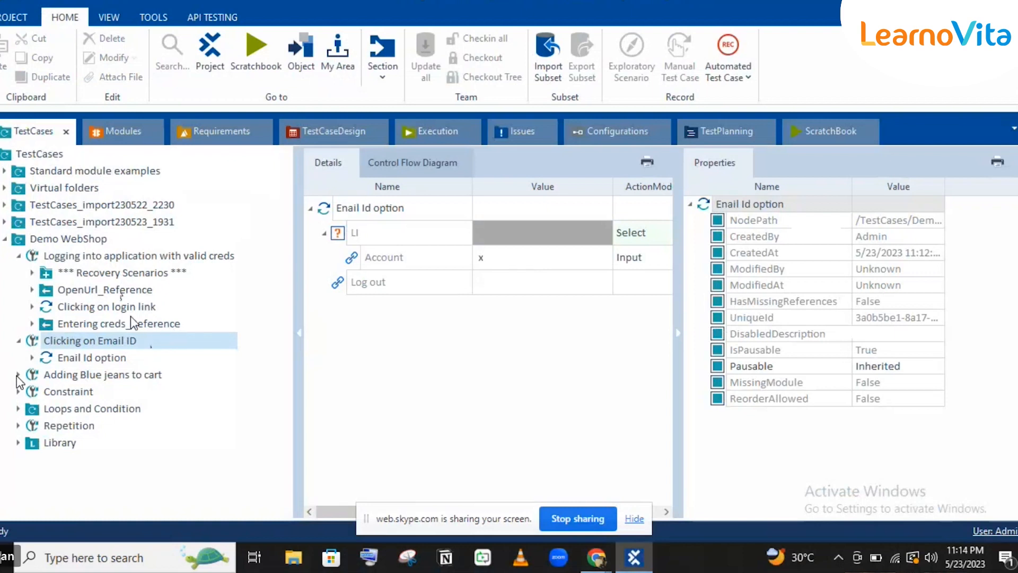
Show the steps of the 'Clicking on Email ID' test case, then bring up the Demo Web Shop.
click(33, 344)
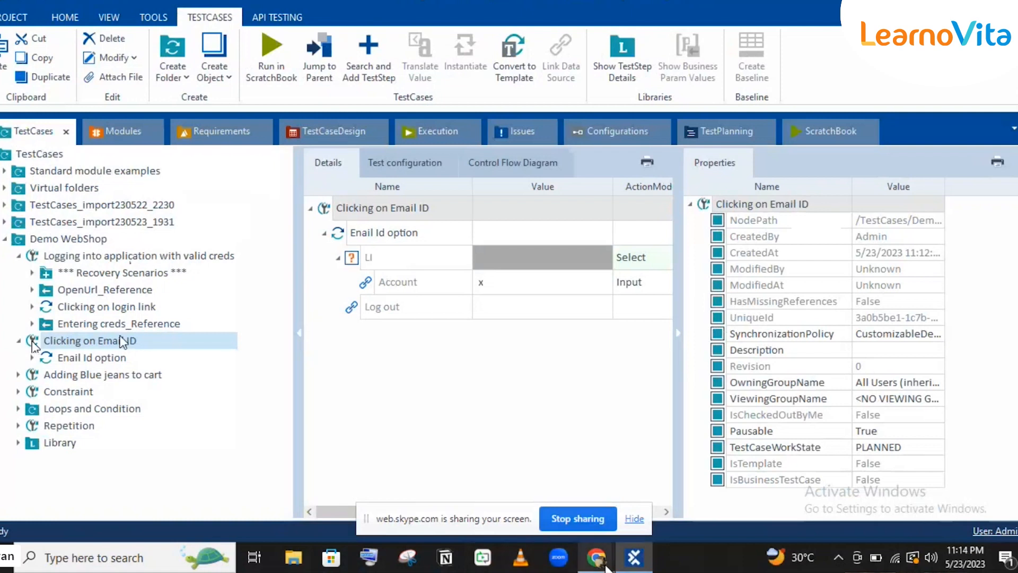
Log in to Demo Web Shop, view the account's customer info page, and return home.
mouse_move(605, 565)
click(531, 498)
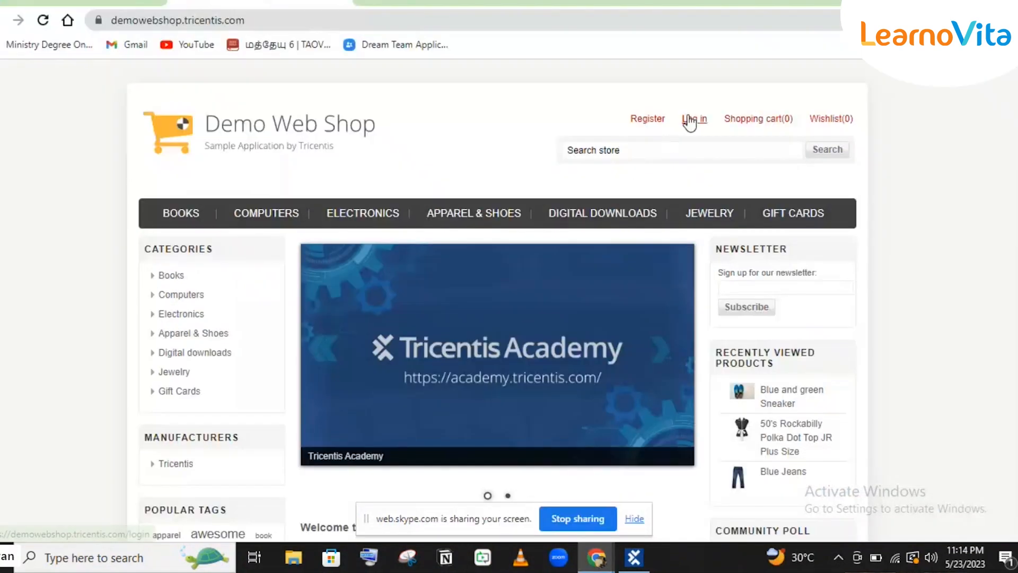
click(689, 120)
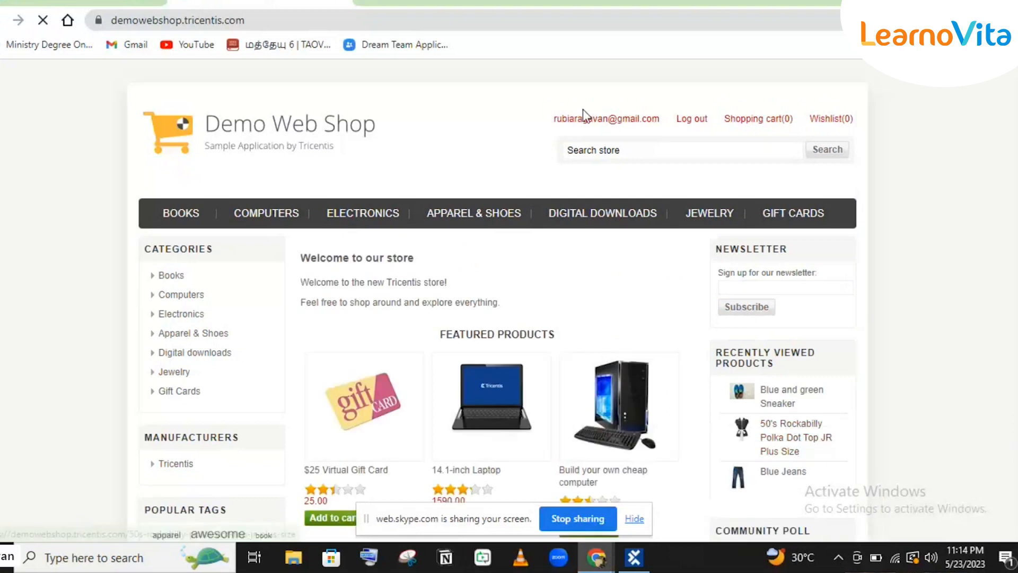
click(639, 125)
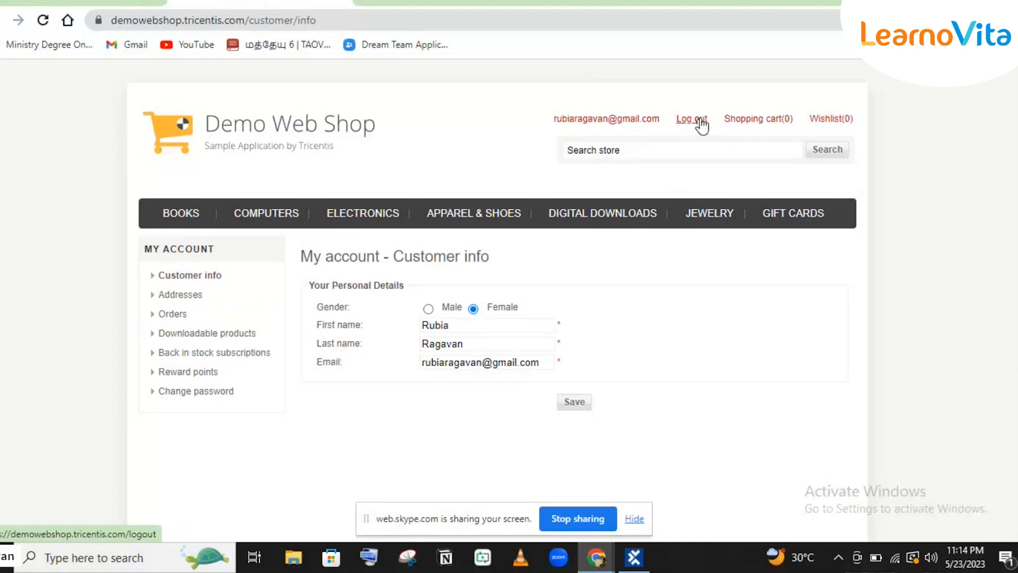
click(280, 124)
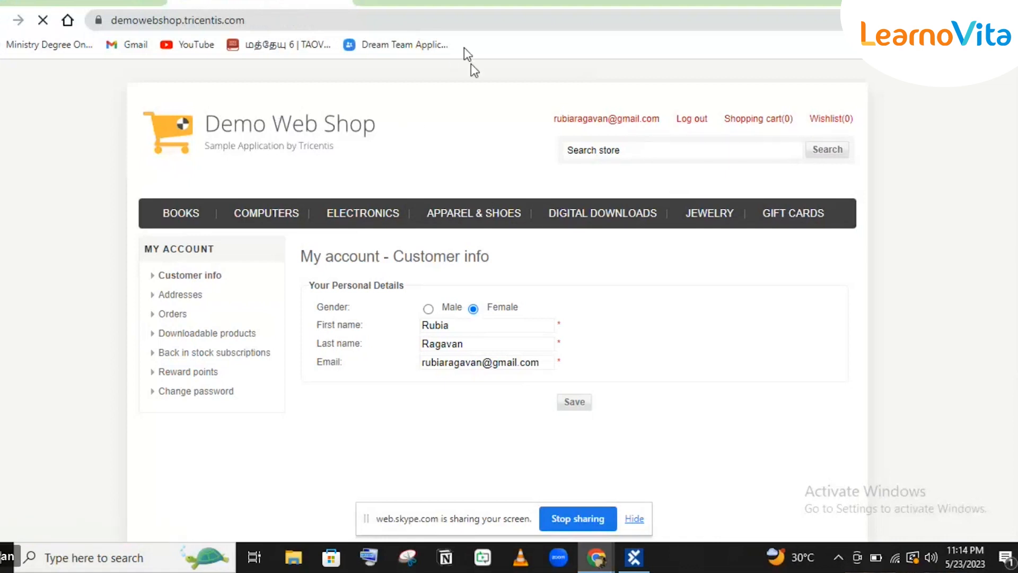
In Tosca's Execution section, expand and select the whole New ExecutionList.
click(634, 559)
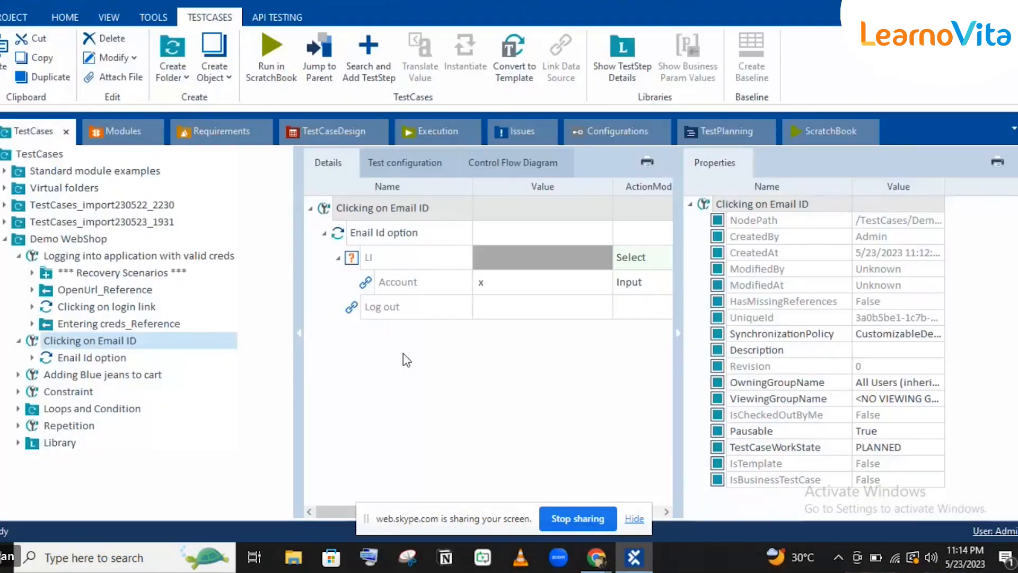
click(413, 129)
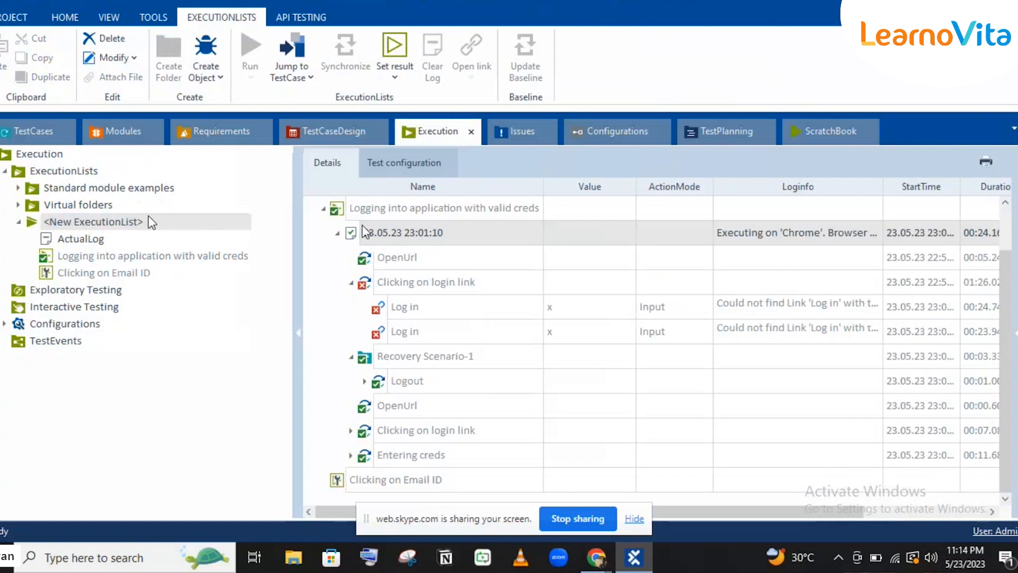
click(354, 225)
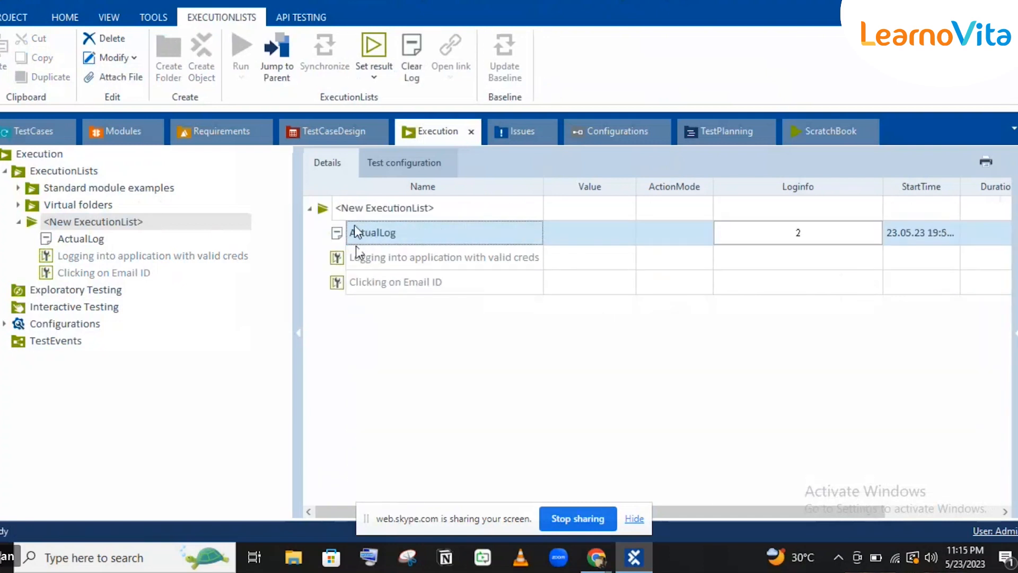
click(341, 207)
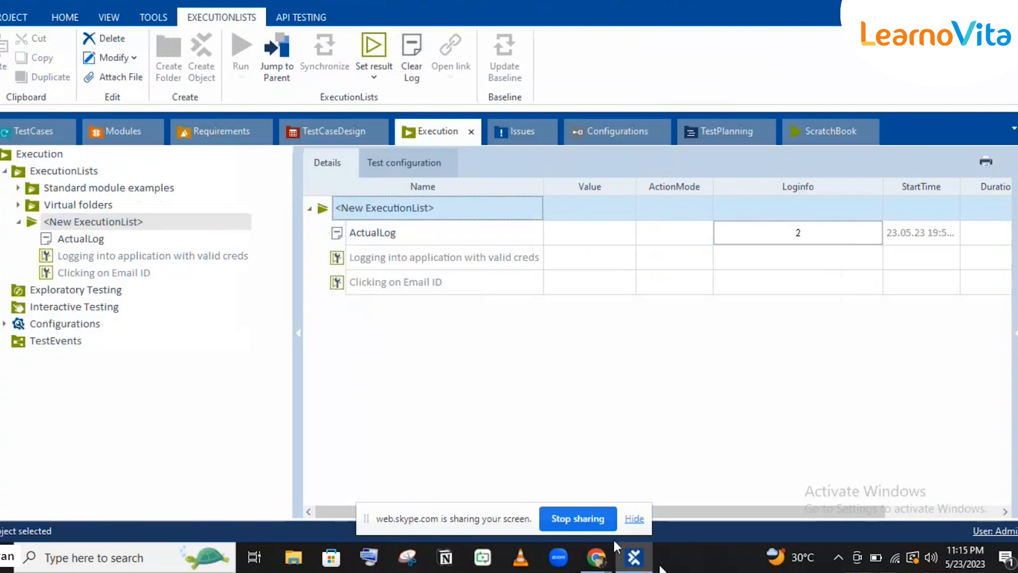
Close the Demo Web Shop browser tab and return to Tosca Commander.
click(633, 563)
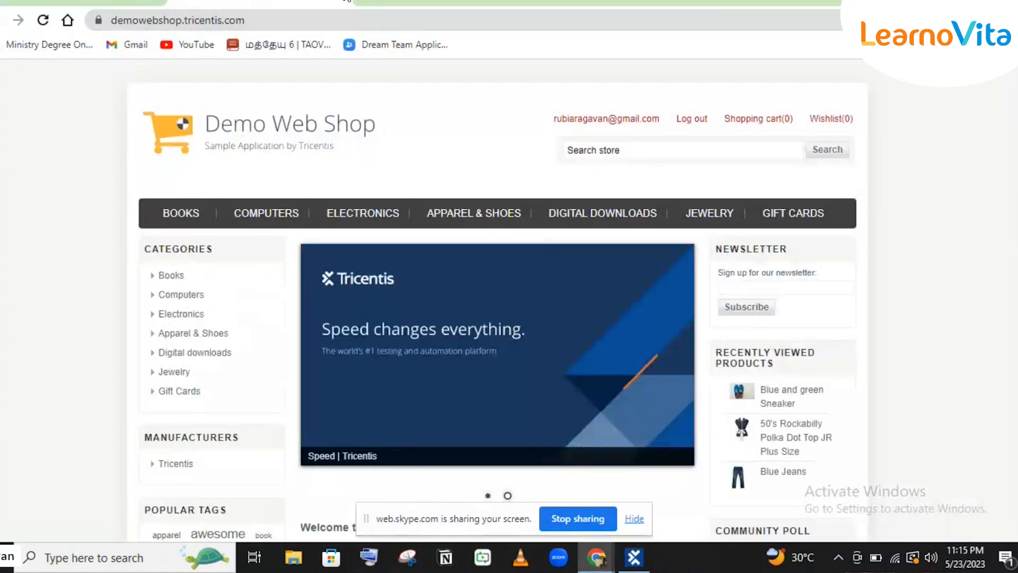
click(344, 1)
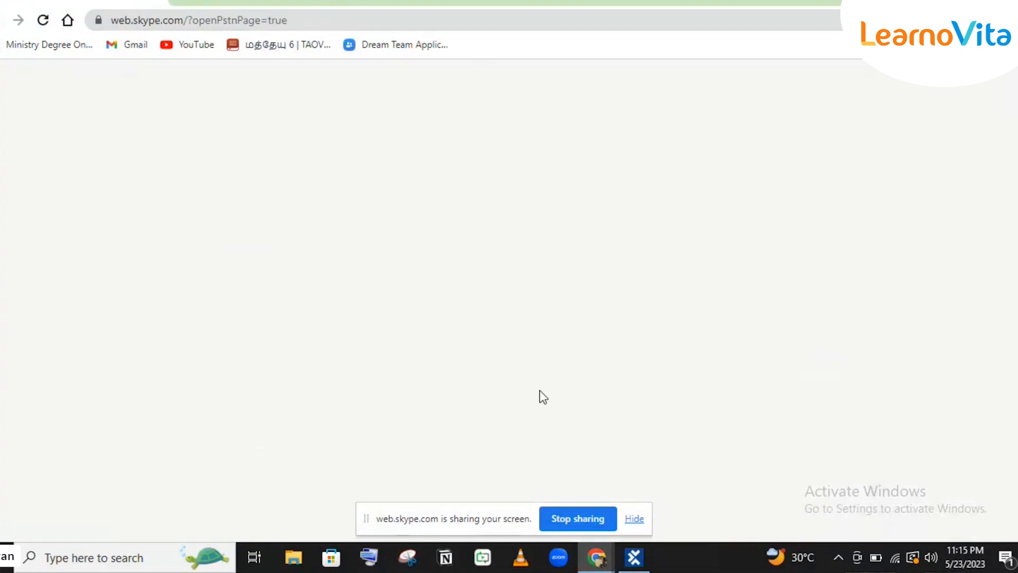
click(626, 557)
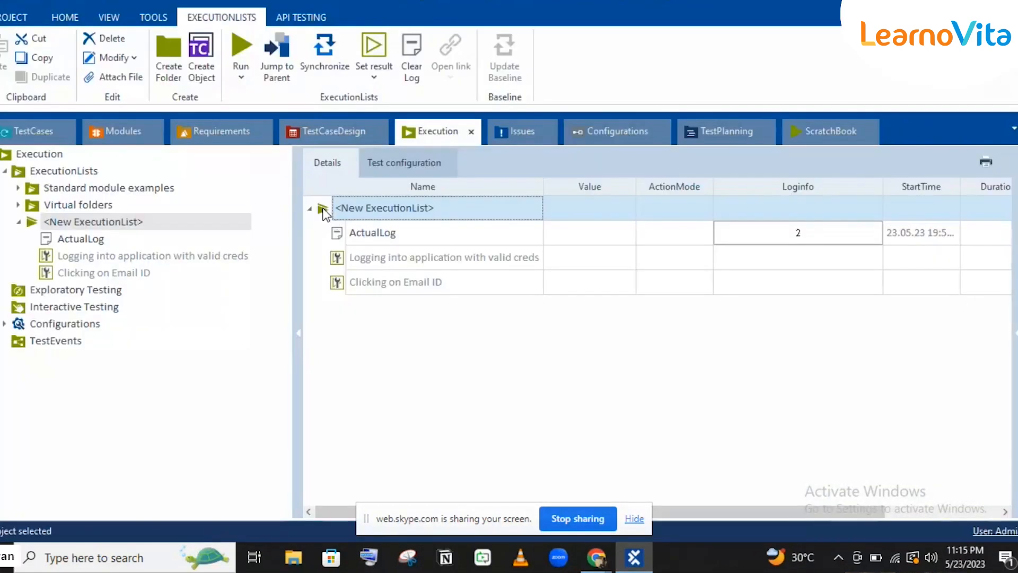
Run the New ExecutionList and return to Tosca to see both test cases failed.
click(247, 40)
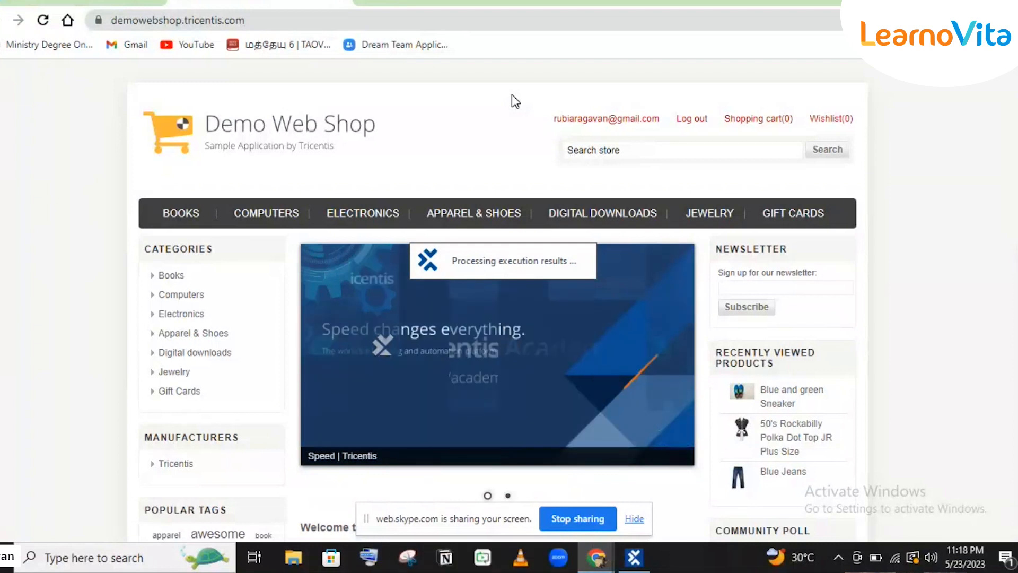
mouse_move(627, 551)
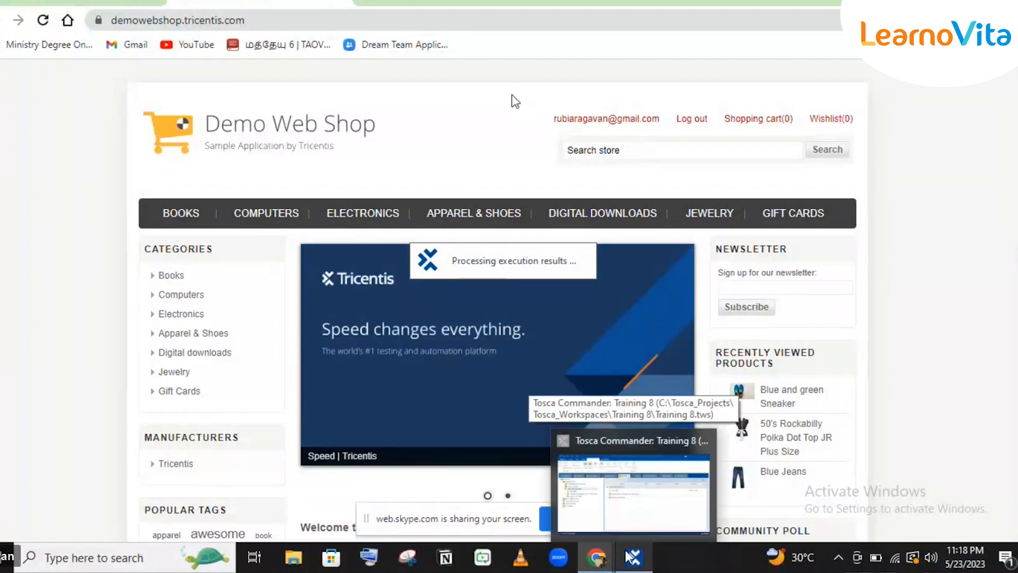
click(627, 555)
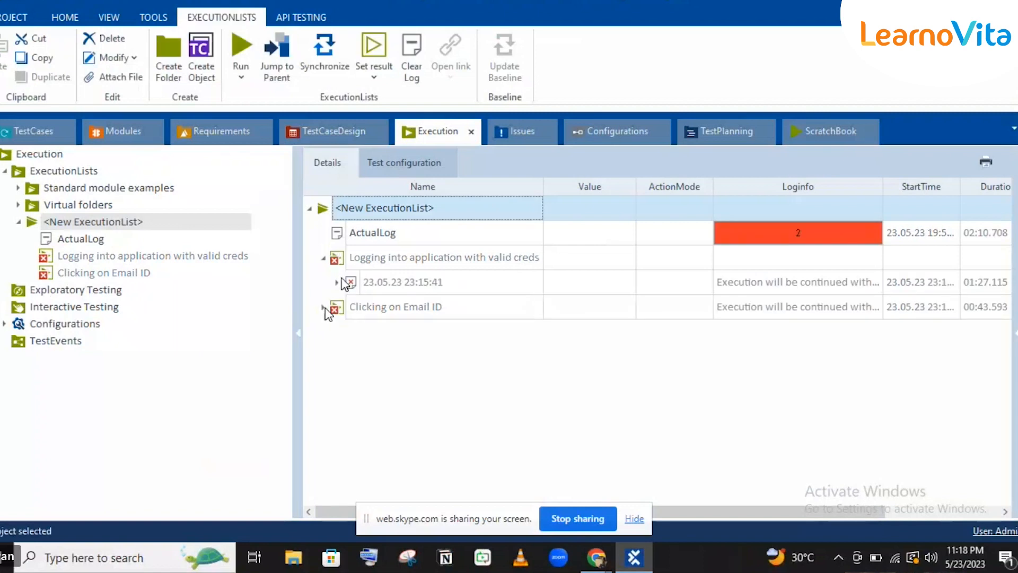
Expand the Clicking on Email ID 23:17:22 run and read the failed LI step's full message.
click(324, 308)
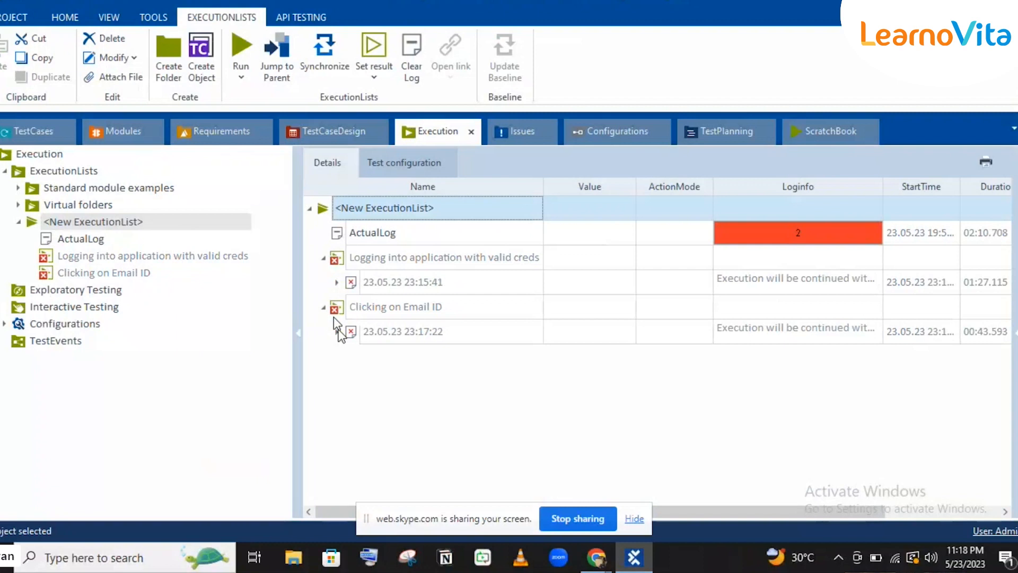
click(337, 332)
click(726, 383)
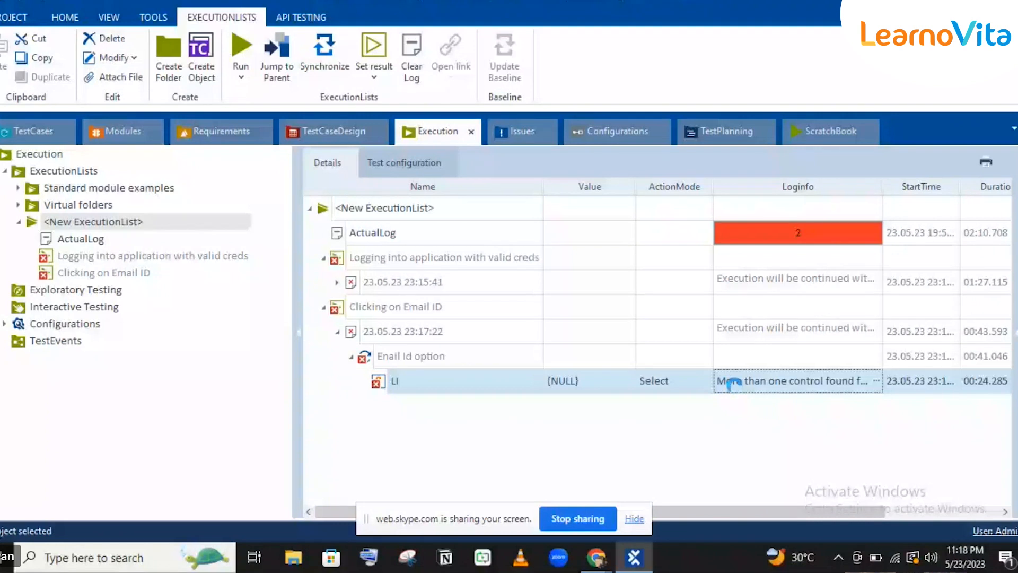
click(876, 380)
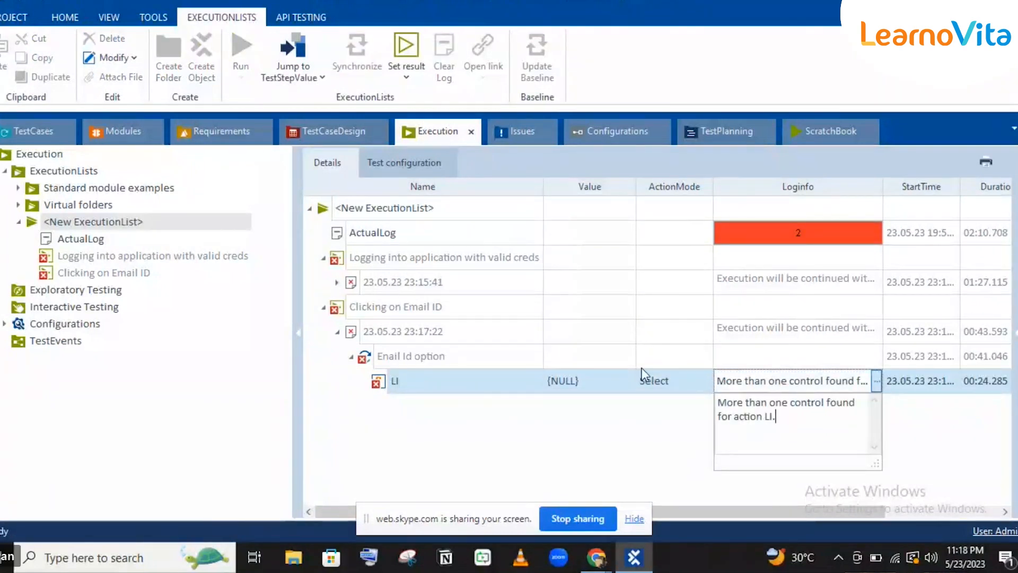
click(572, 361)
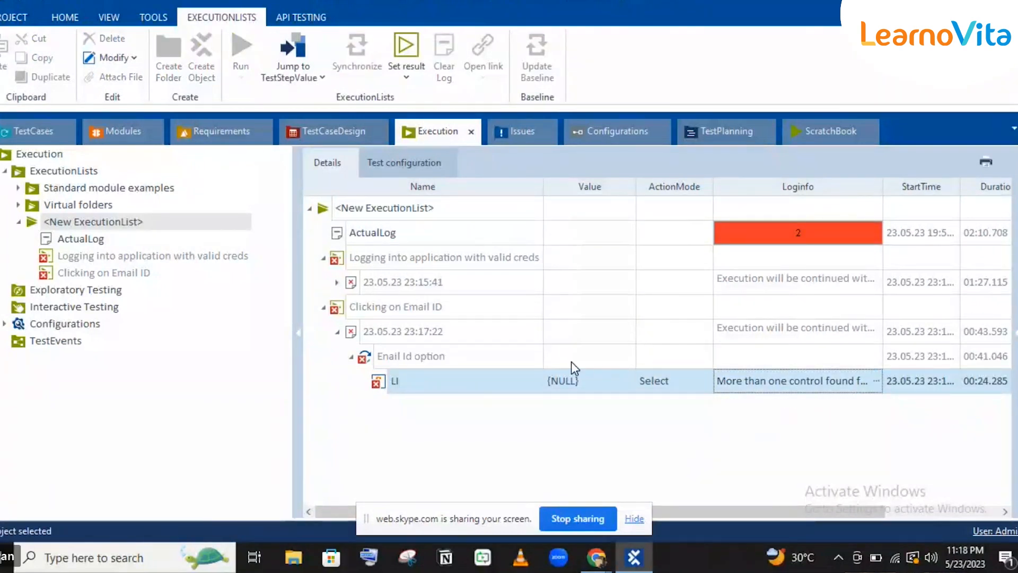
Visit TestCases, then return to Execution and read the 23:15:41 login run's log message.
click(571, 363)
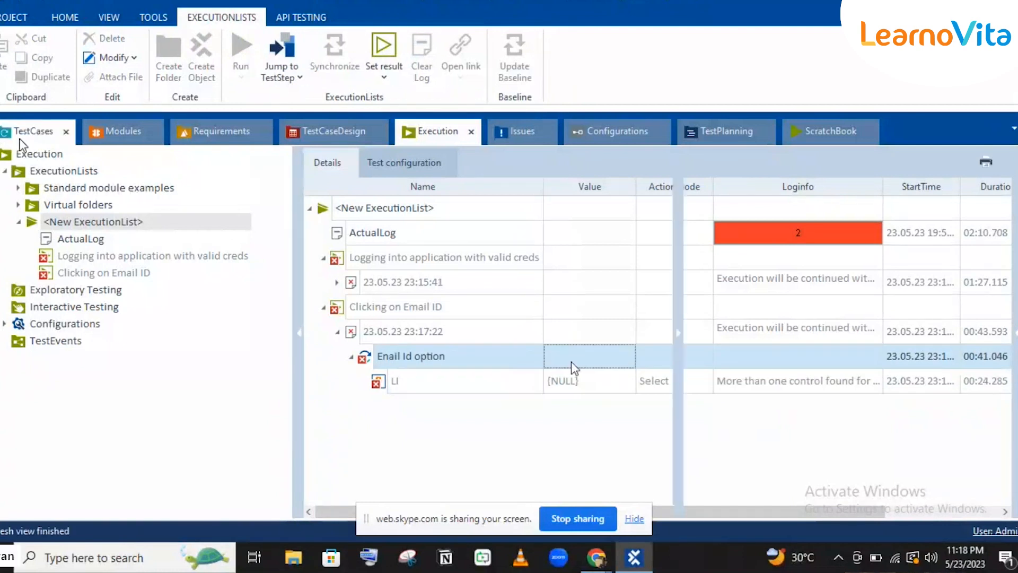
click(20, 140)
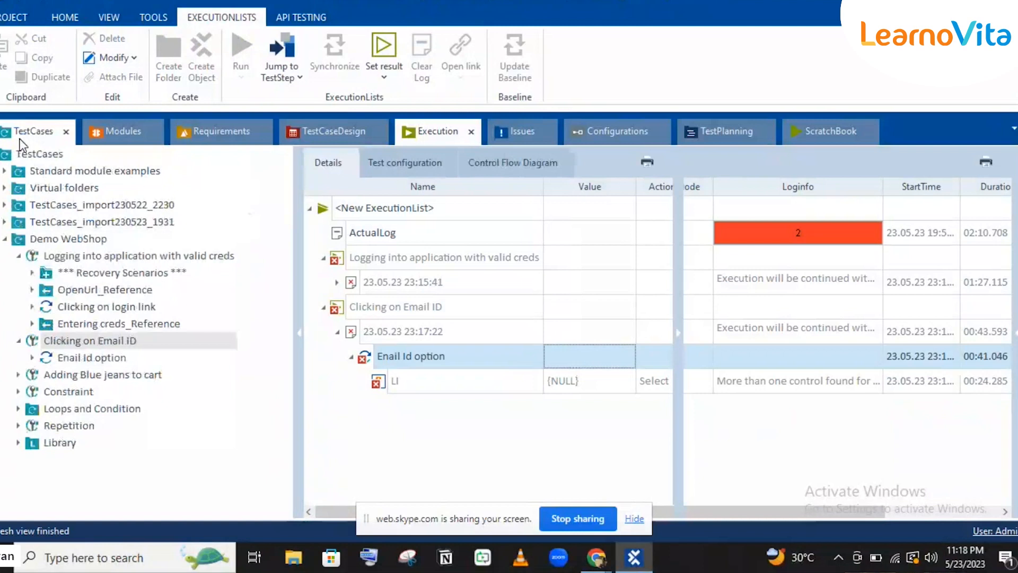
click(414, 139)
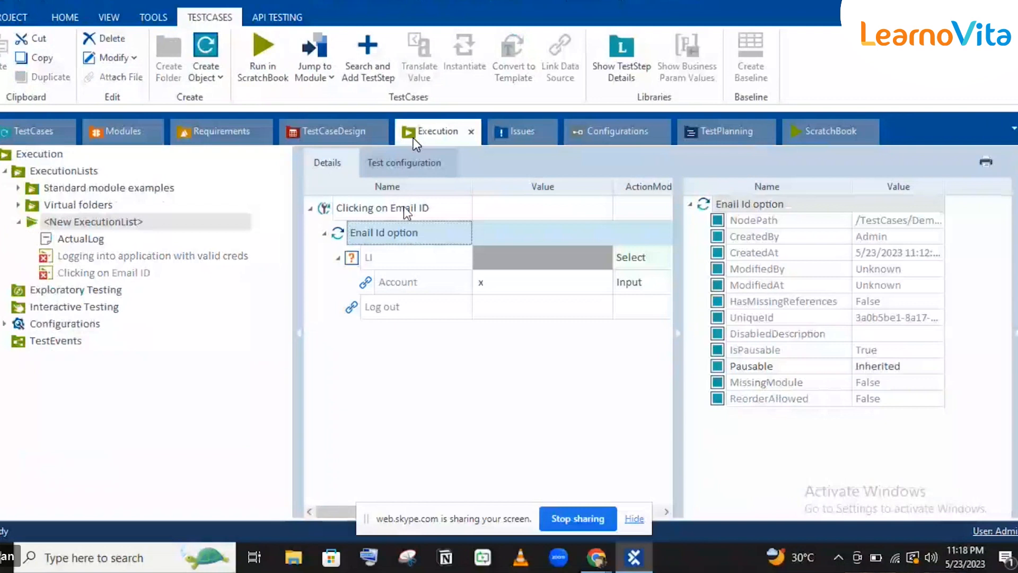
click(338, 281)
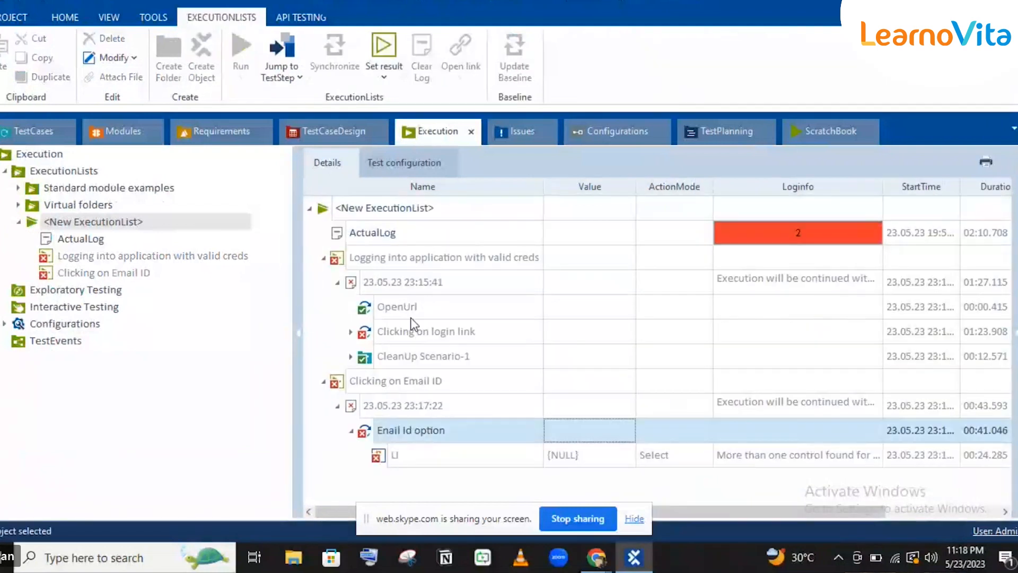
click(856, 280)
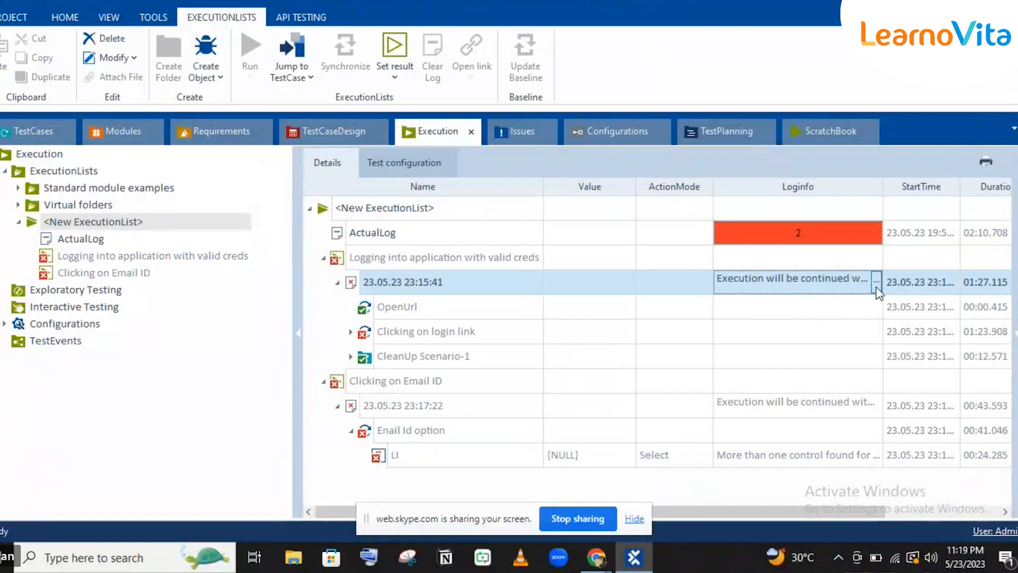
click(876, 279)
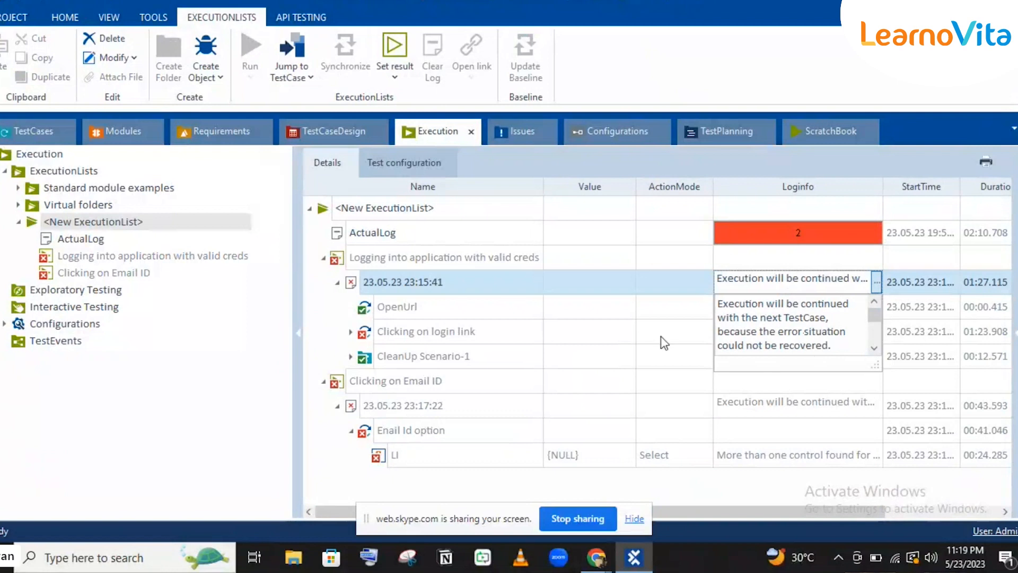
click(455, 349)
click(455, 349)
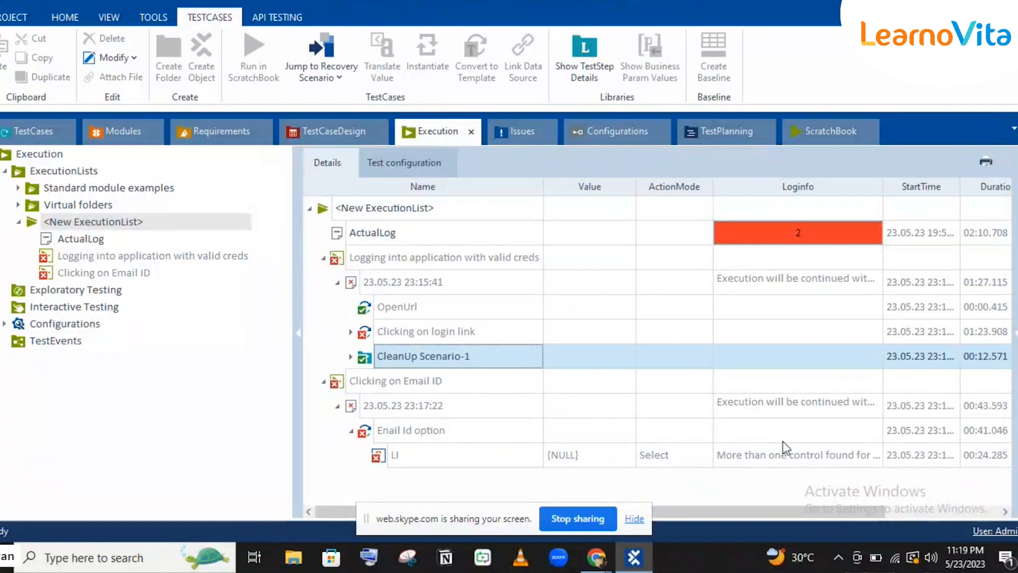
Re-read the LI failure message and jump to the Enail Id option test case.
click(806, 456)
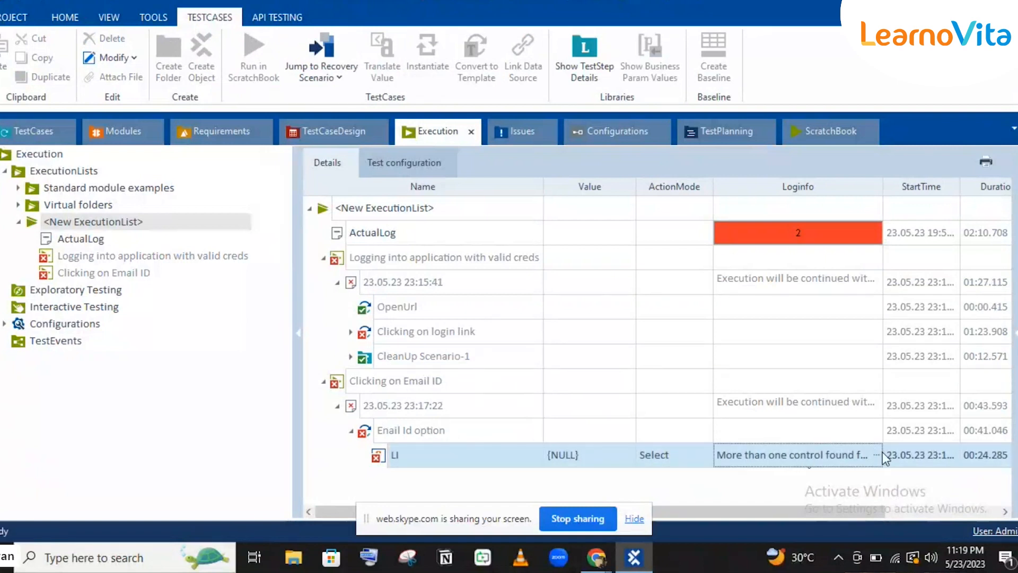
click(876, 455)
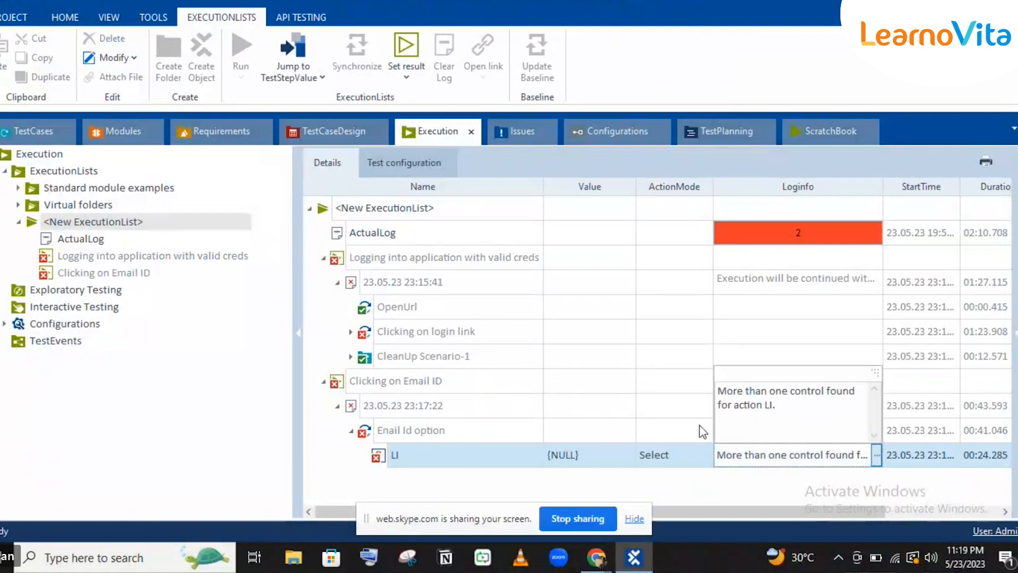
click(448, 389)
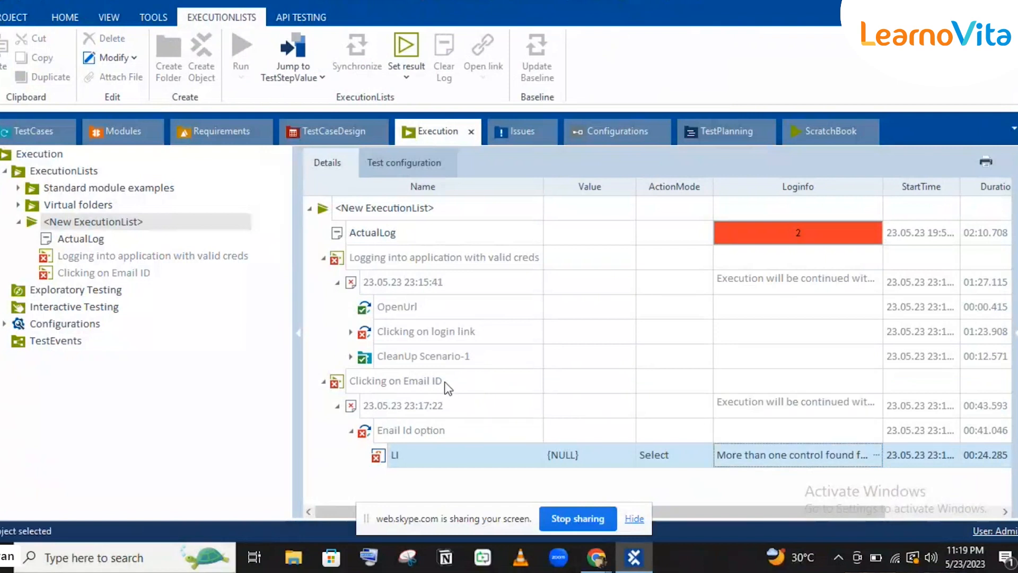
click(448, 388)
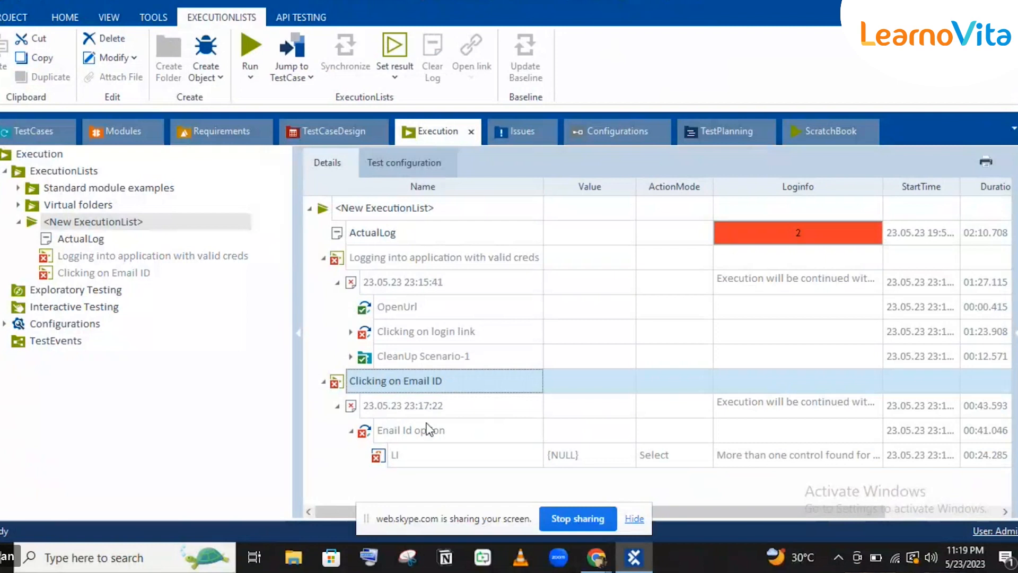
click(428, 428)
click(428, 429)
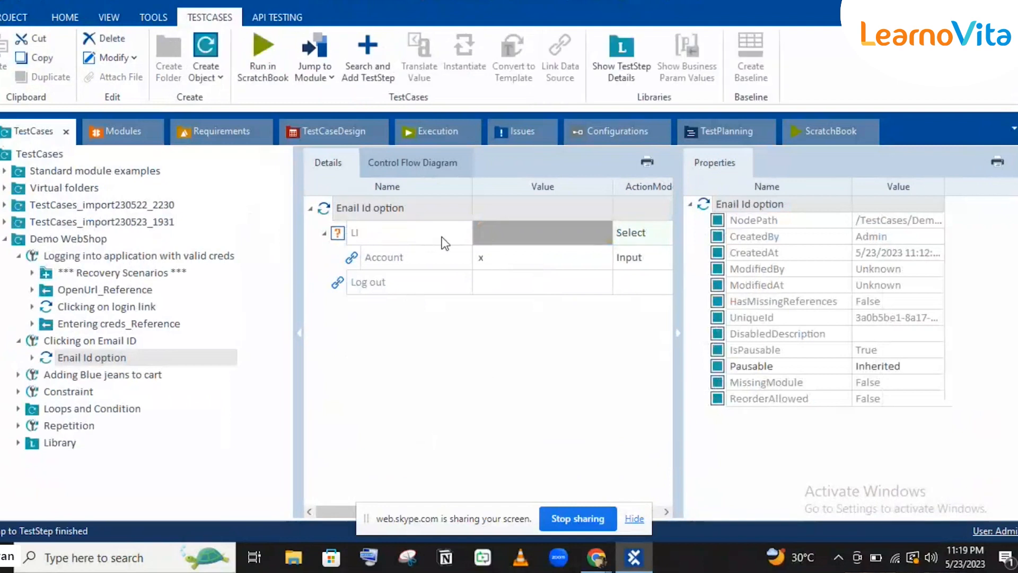
Inspect the LI control's properties in the Account and Logout module, then minimize Tosca.
click(327, 211)
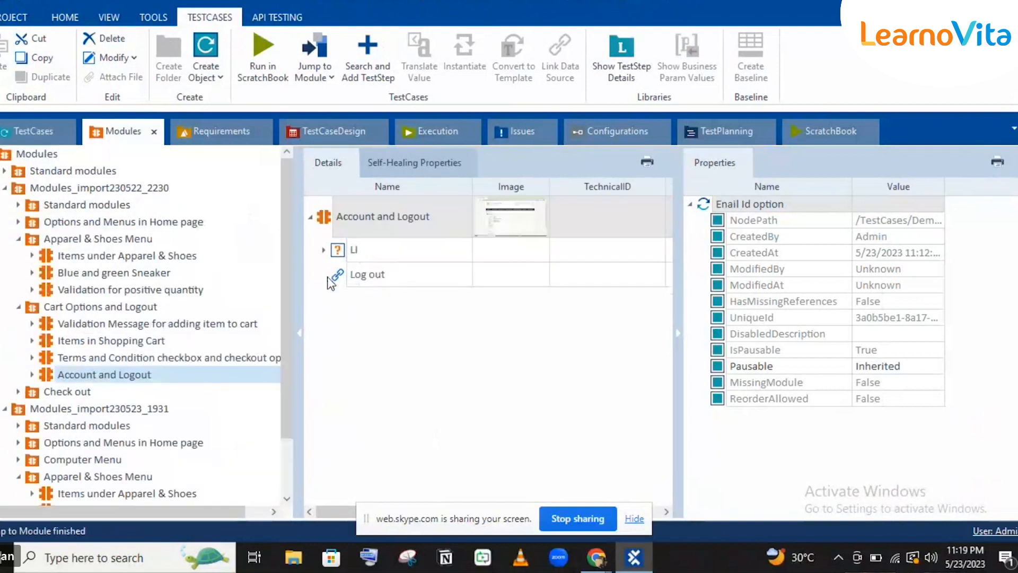
click(361, 252)
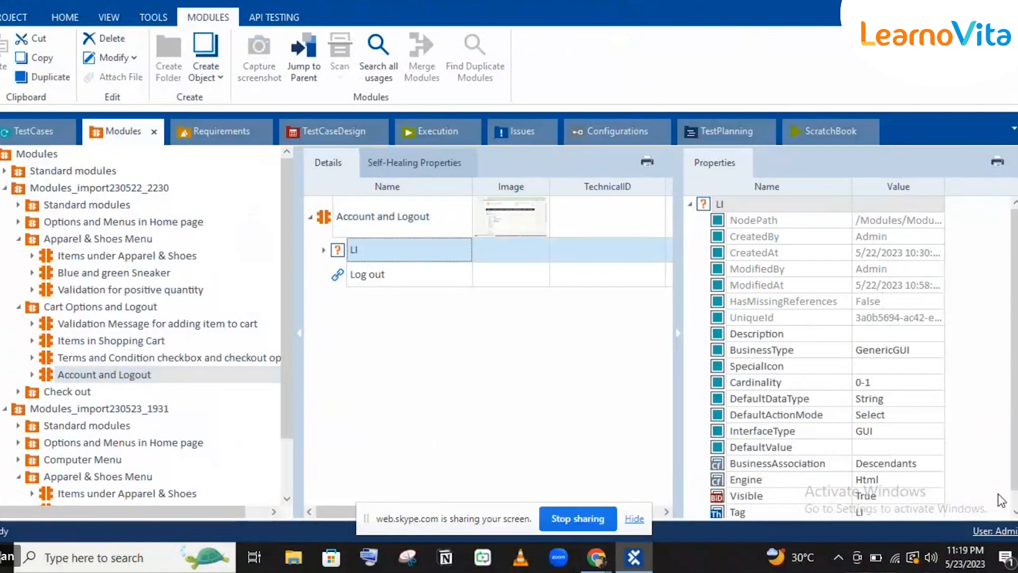
scroll(982, 500, down, 1)
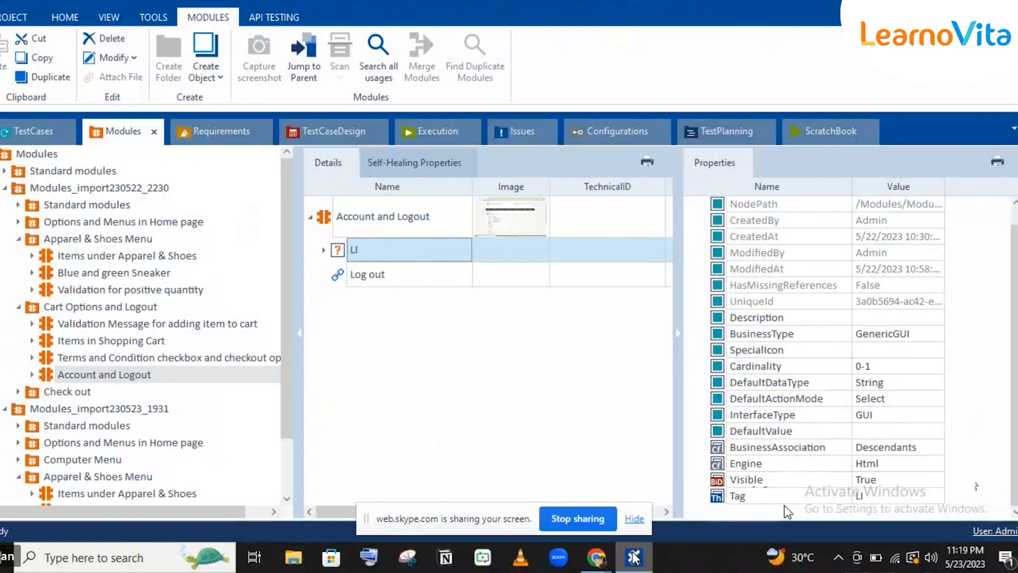
click(635, 557)
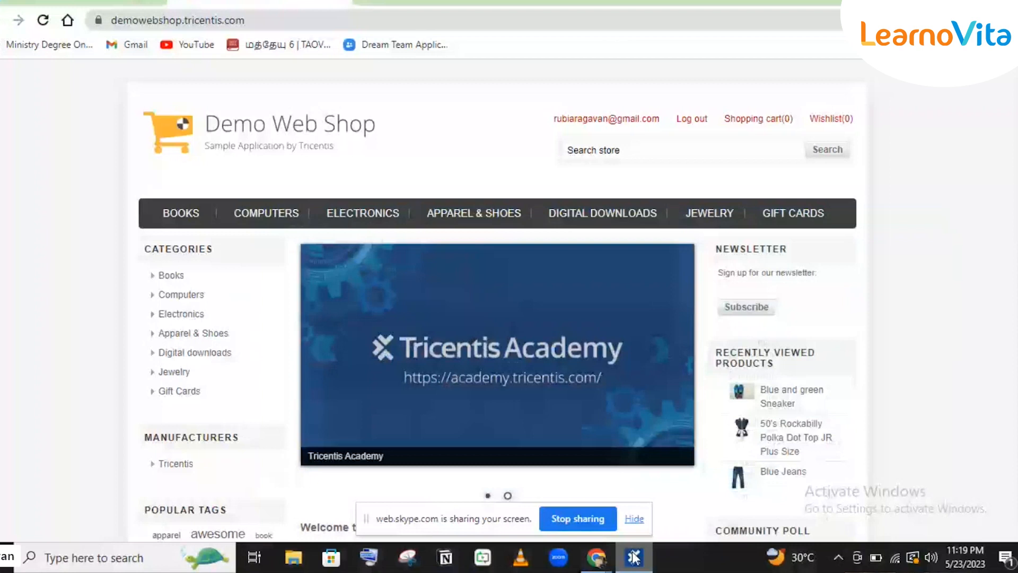
Switch from Tosca to the Demo Web Shop page in Chrome and back to Tosca.
click(633, 557)
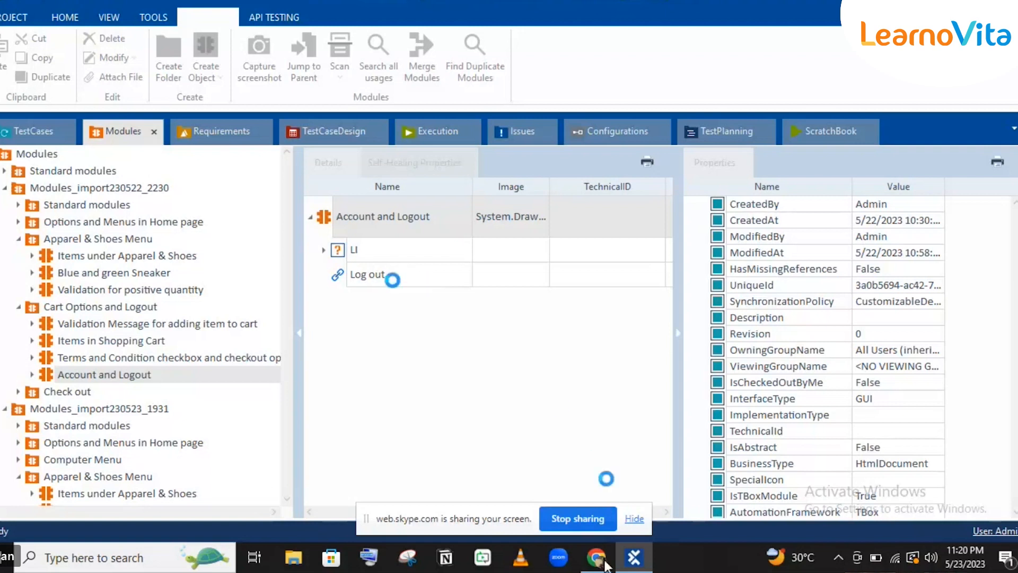
mouse_move(596, 557)
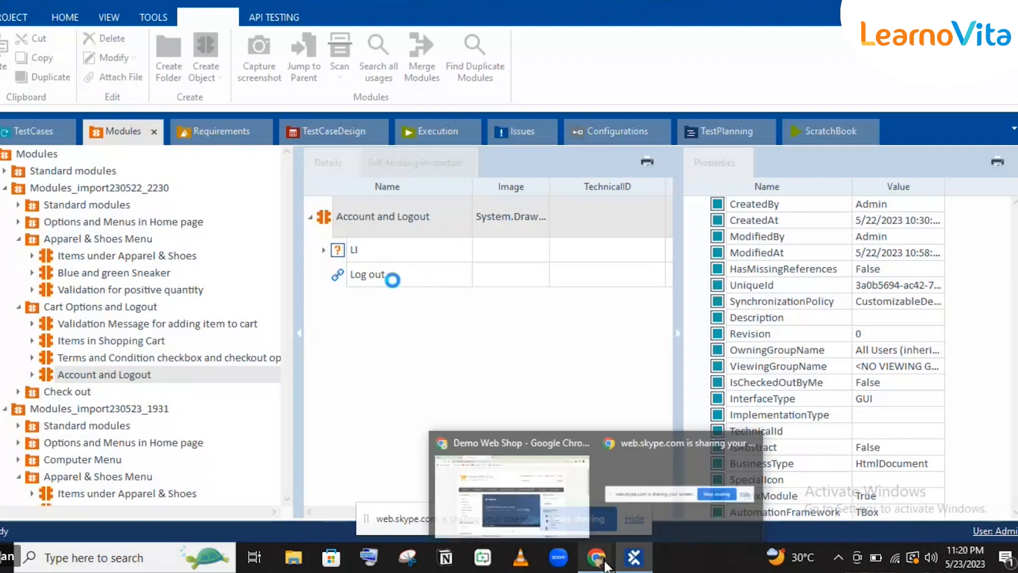
click(532, 470)
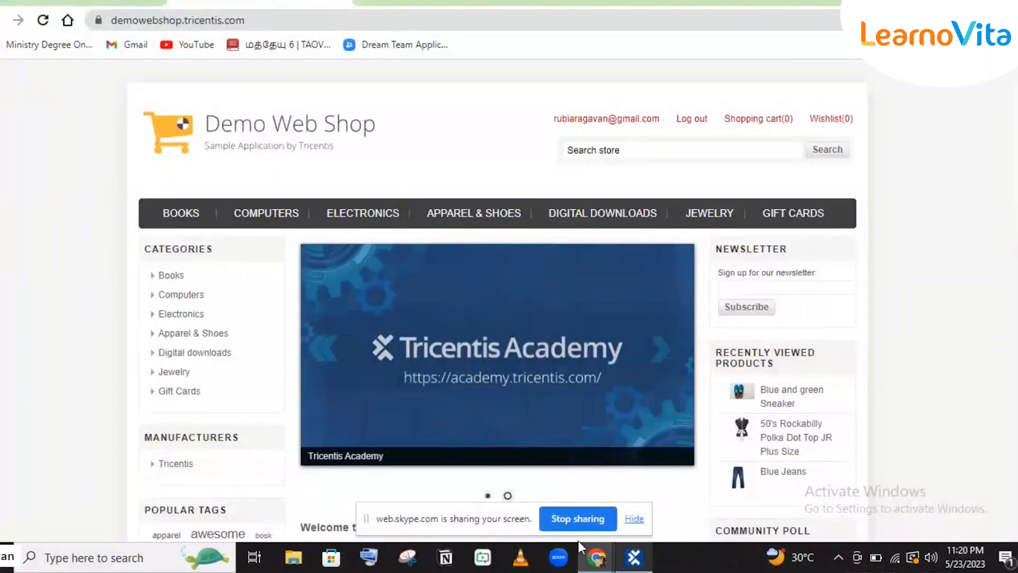
key(alt+Tab)
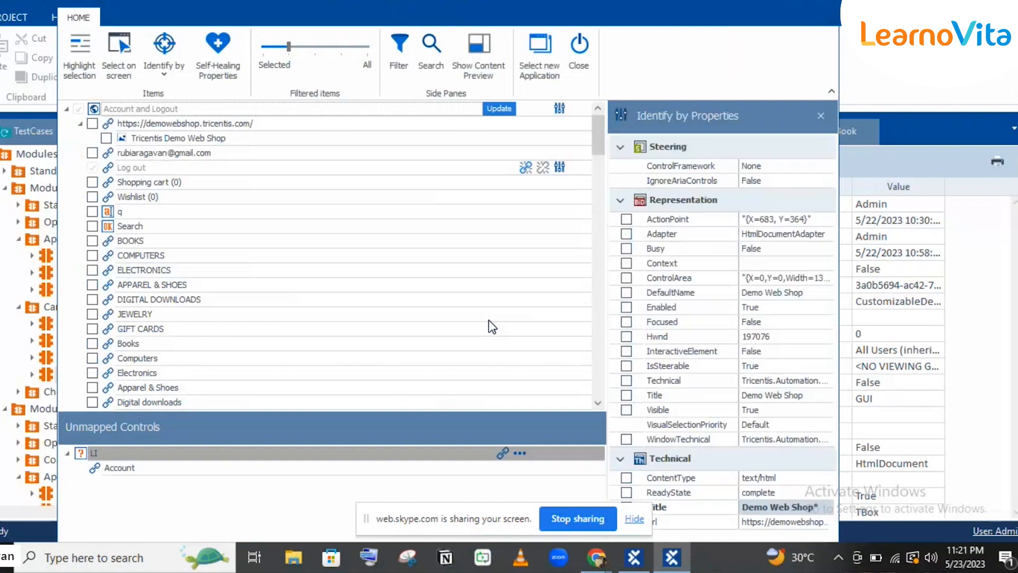
click(502, 454)
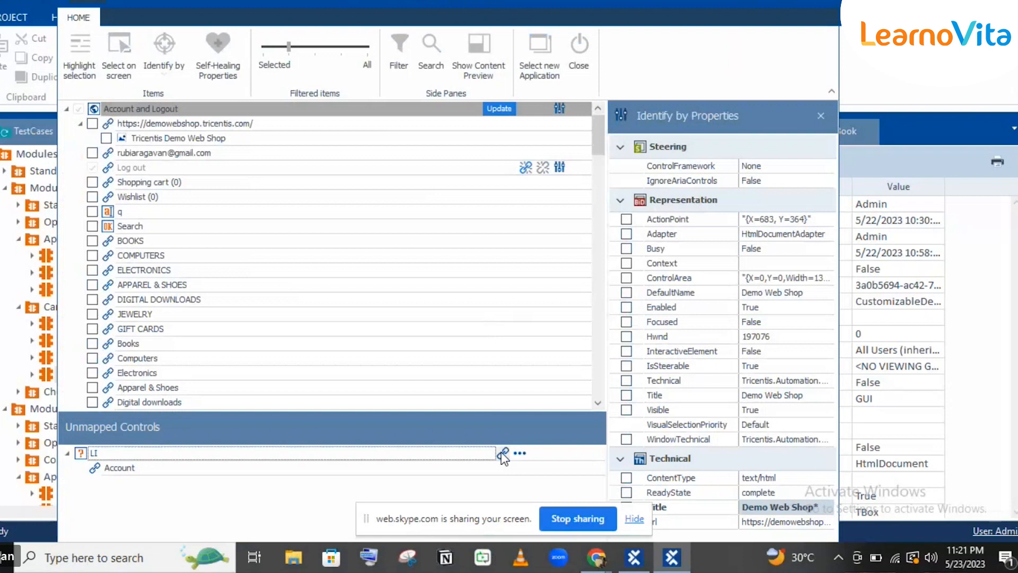
click(502, 451)
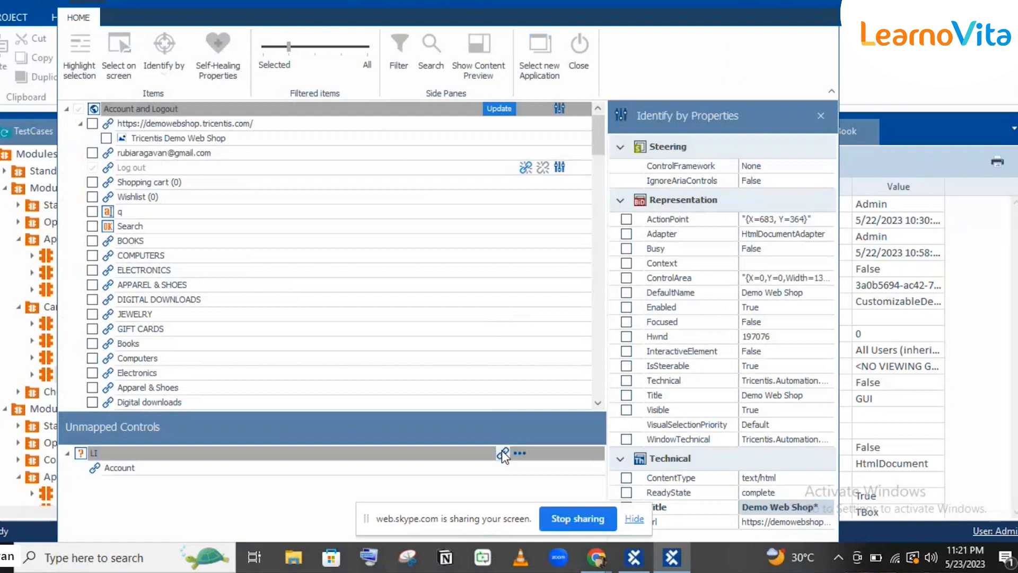
click(502, 451)
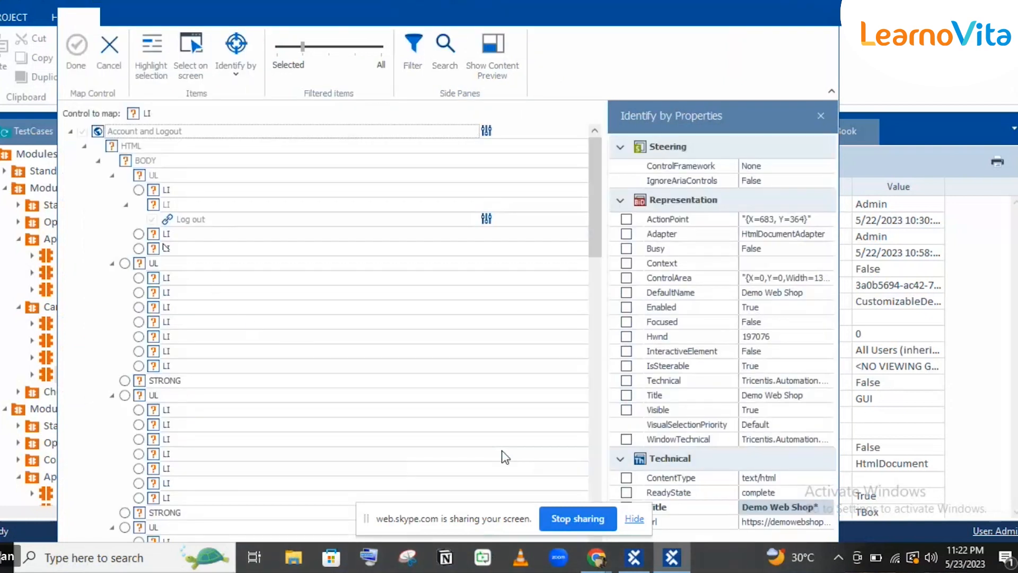
click(505, 455)
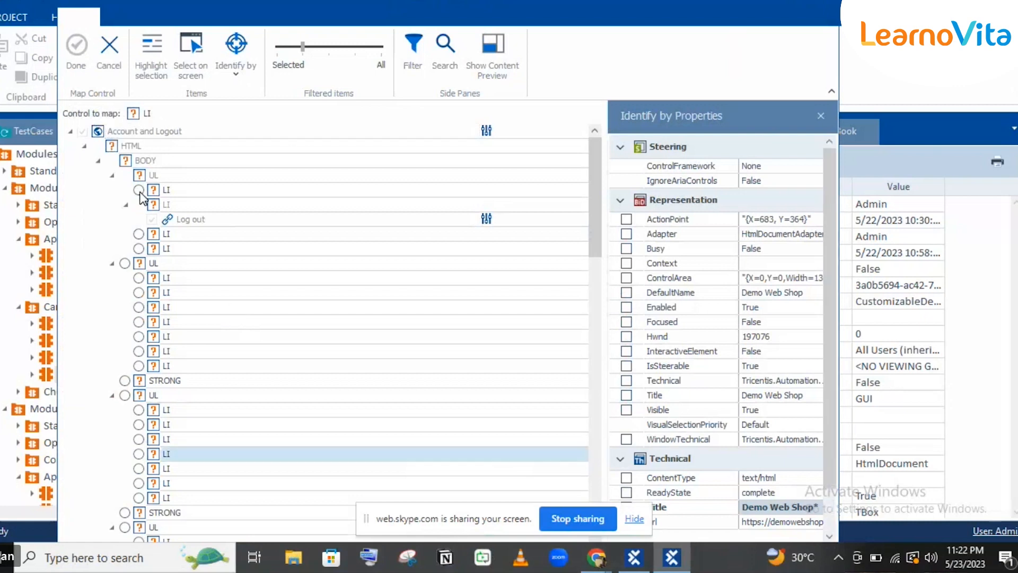
click(140, 192)
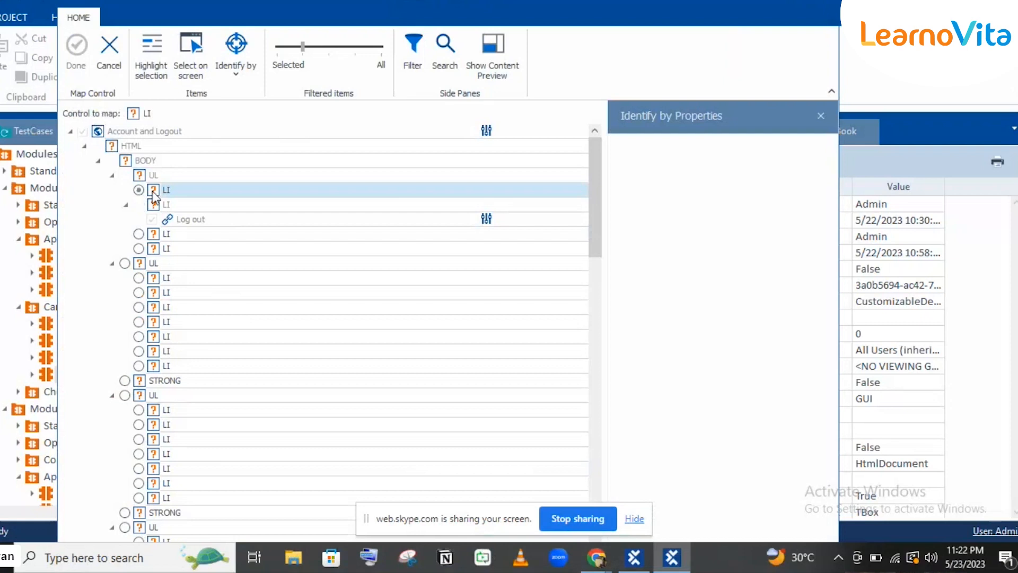
click(207, 206)
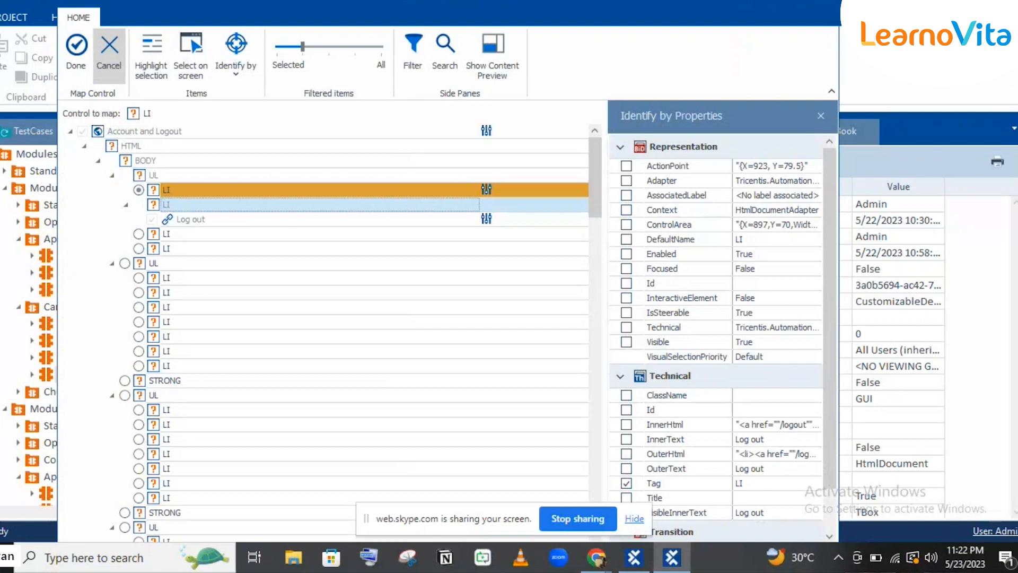
click(119, 54)
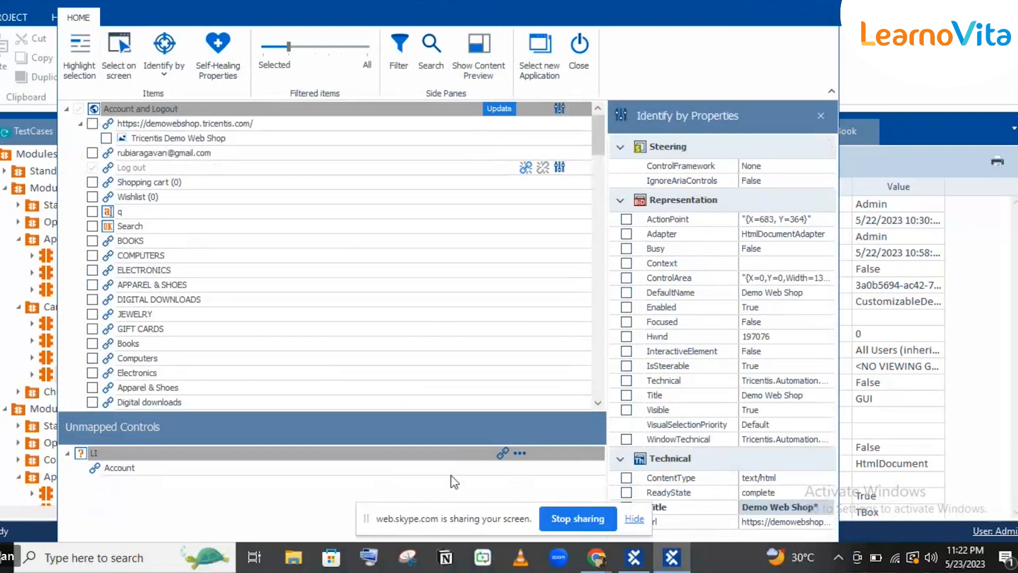
Start mapping LI, inspect the LI holding Log out, cancel, then start mapping LI again.
click(502, 458)
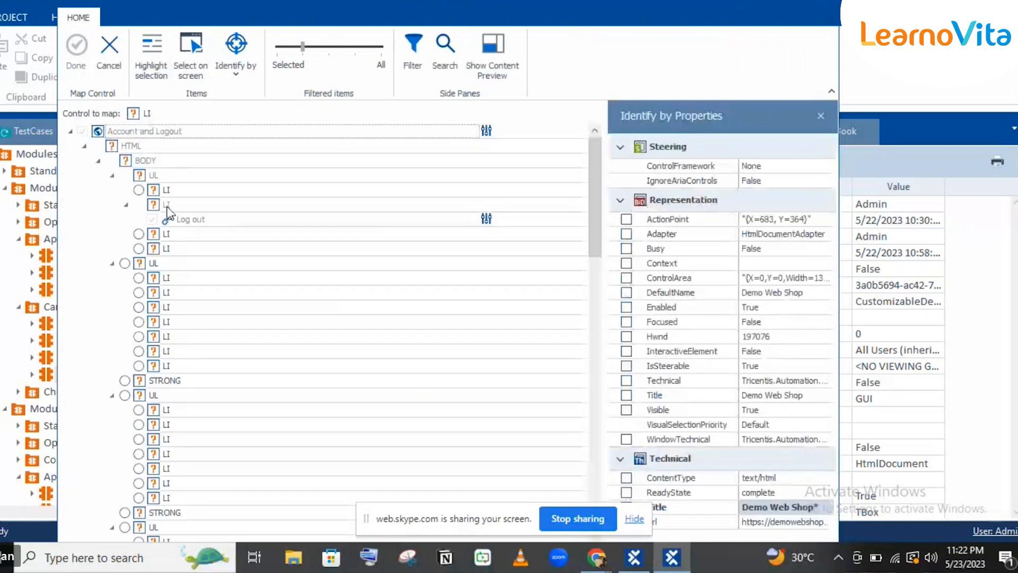
click(167, 207)
scroll(829, 498, down, 1)
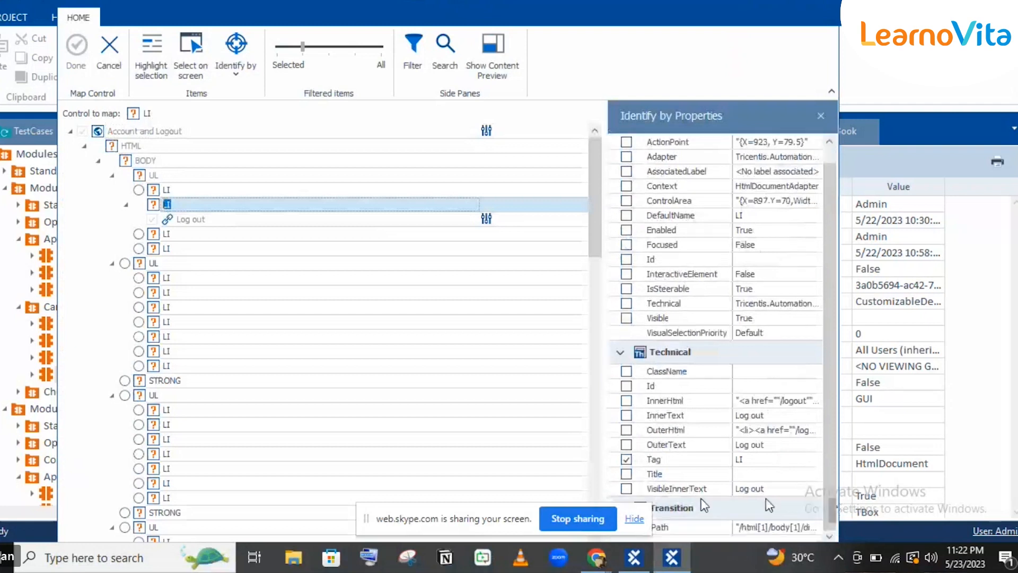
click(628, 489)
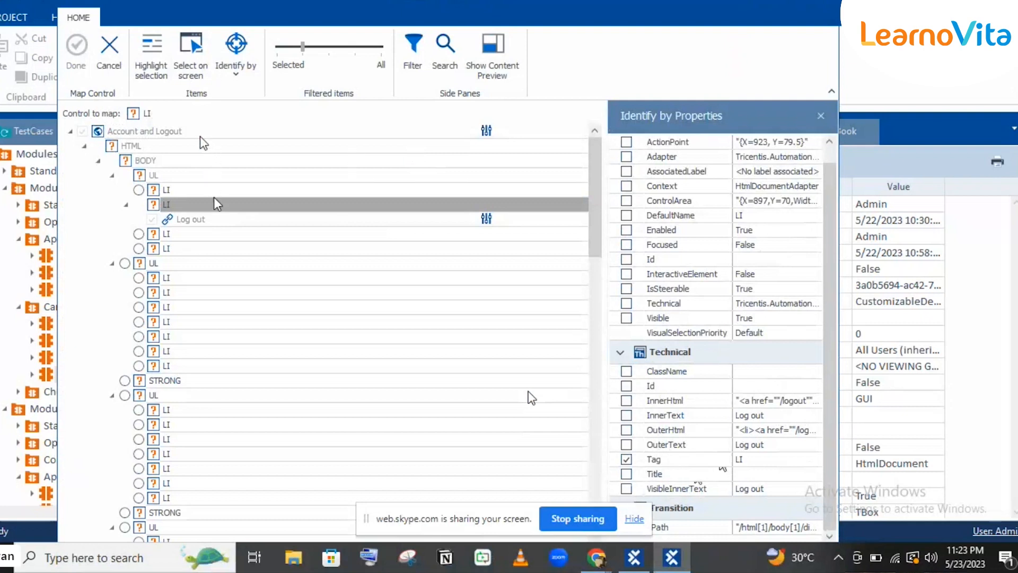
click(107, 62)
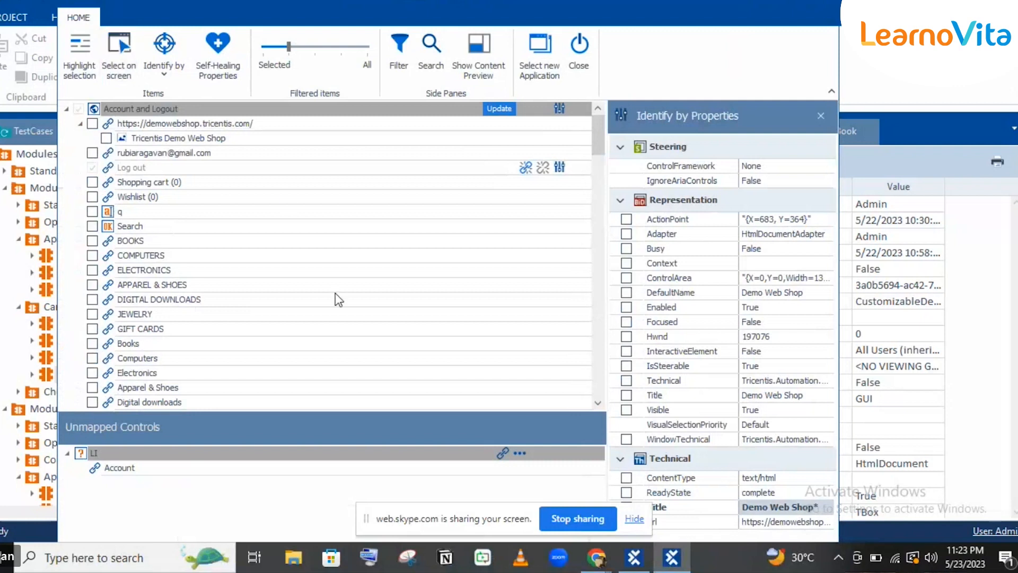
click(502, 451)
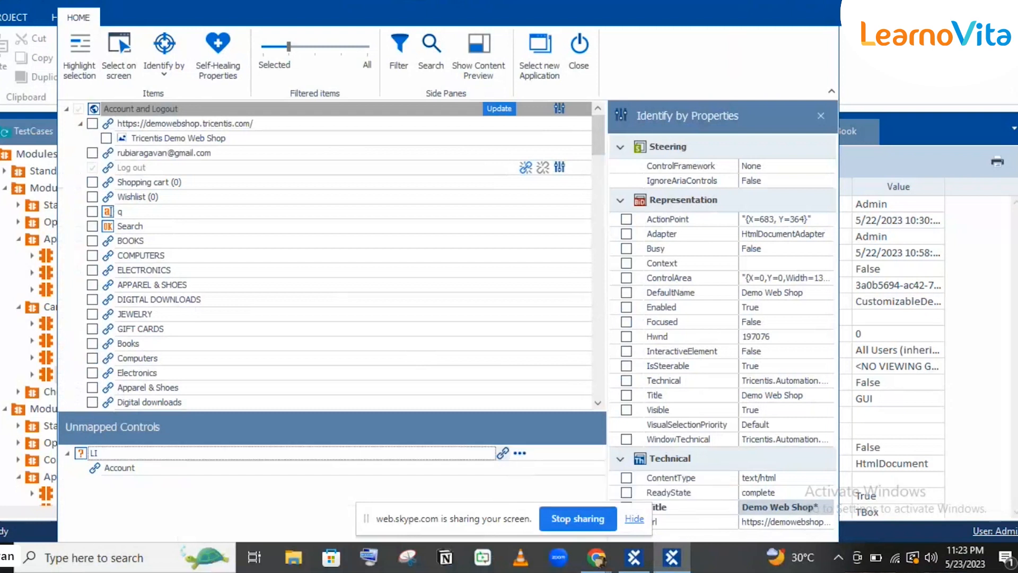